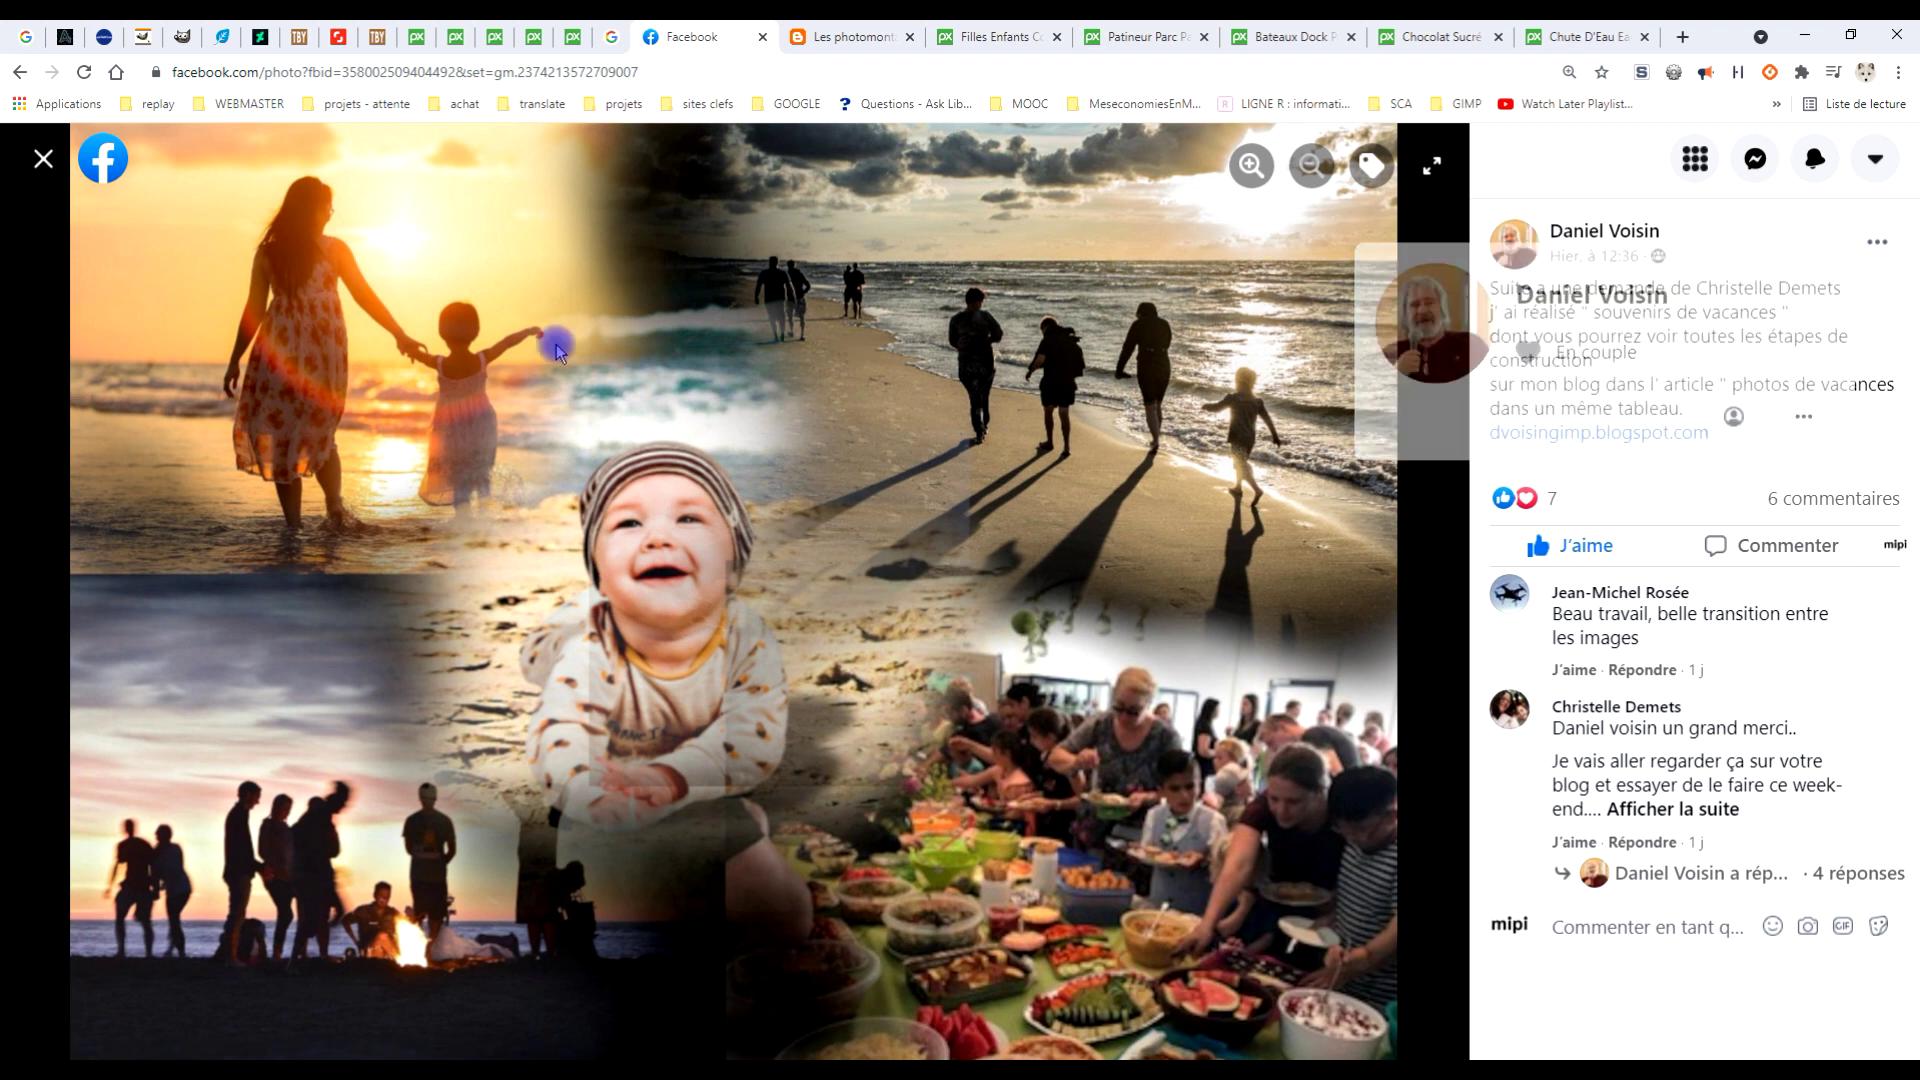
Close the enlarged holiday collage and look through the member's group profile, including the group badges, recent photos and recent activity
click(41, 163)
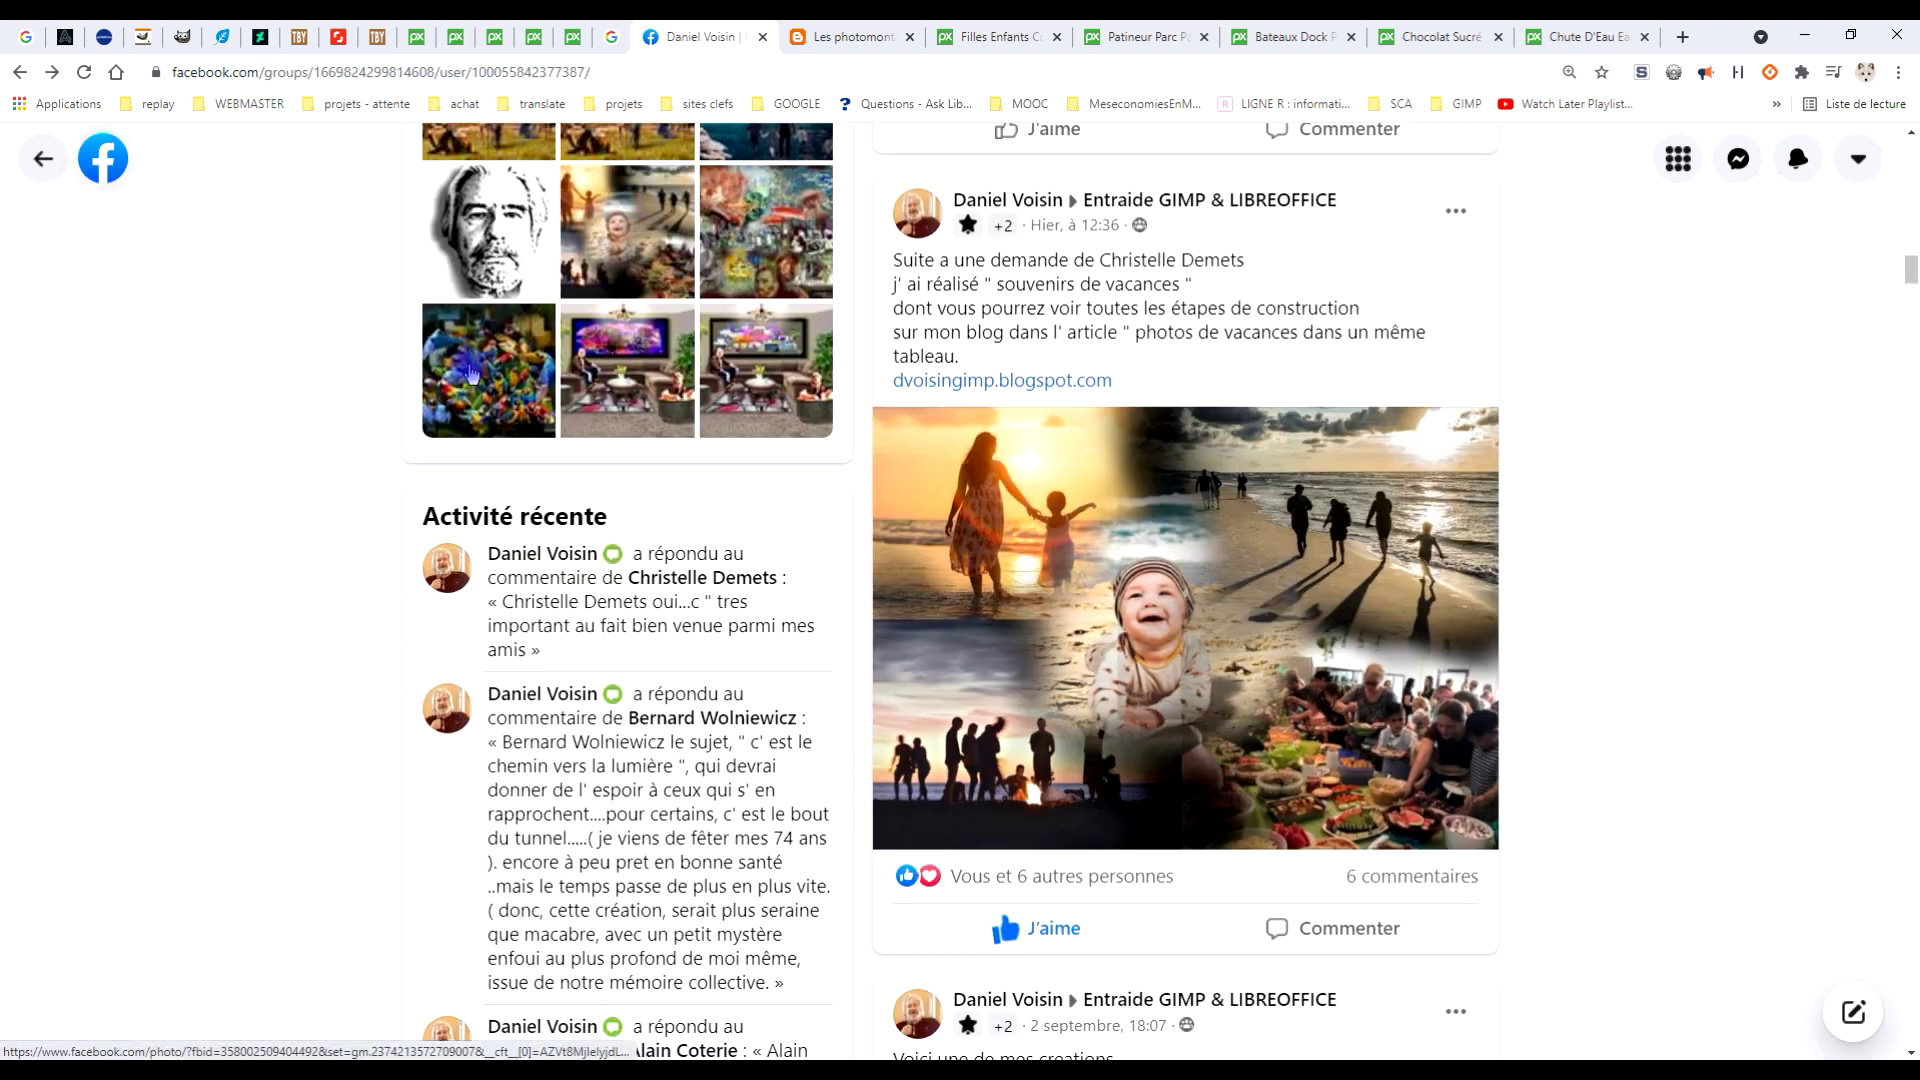
scroll(815, 557, up, 5)
scroll(810, 550, up, 8)
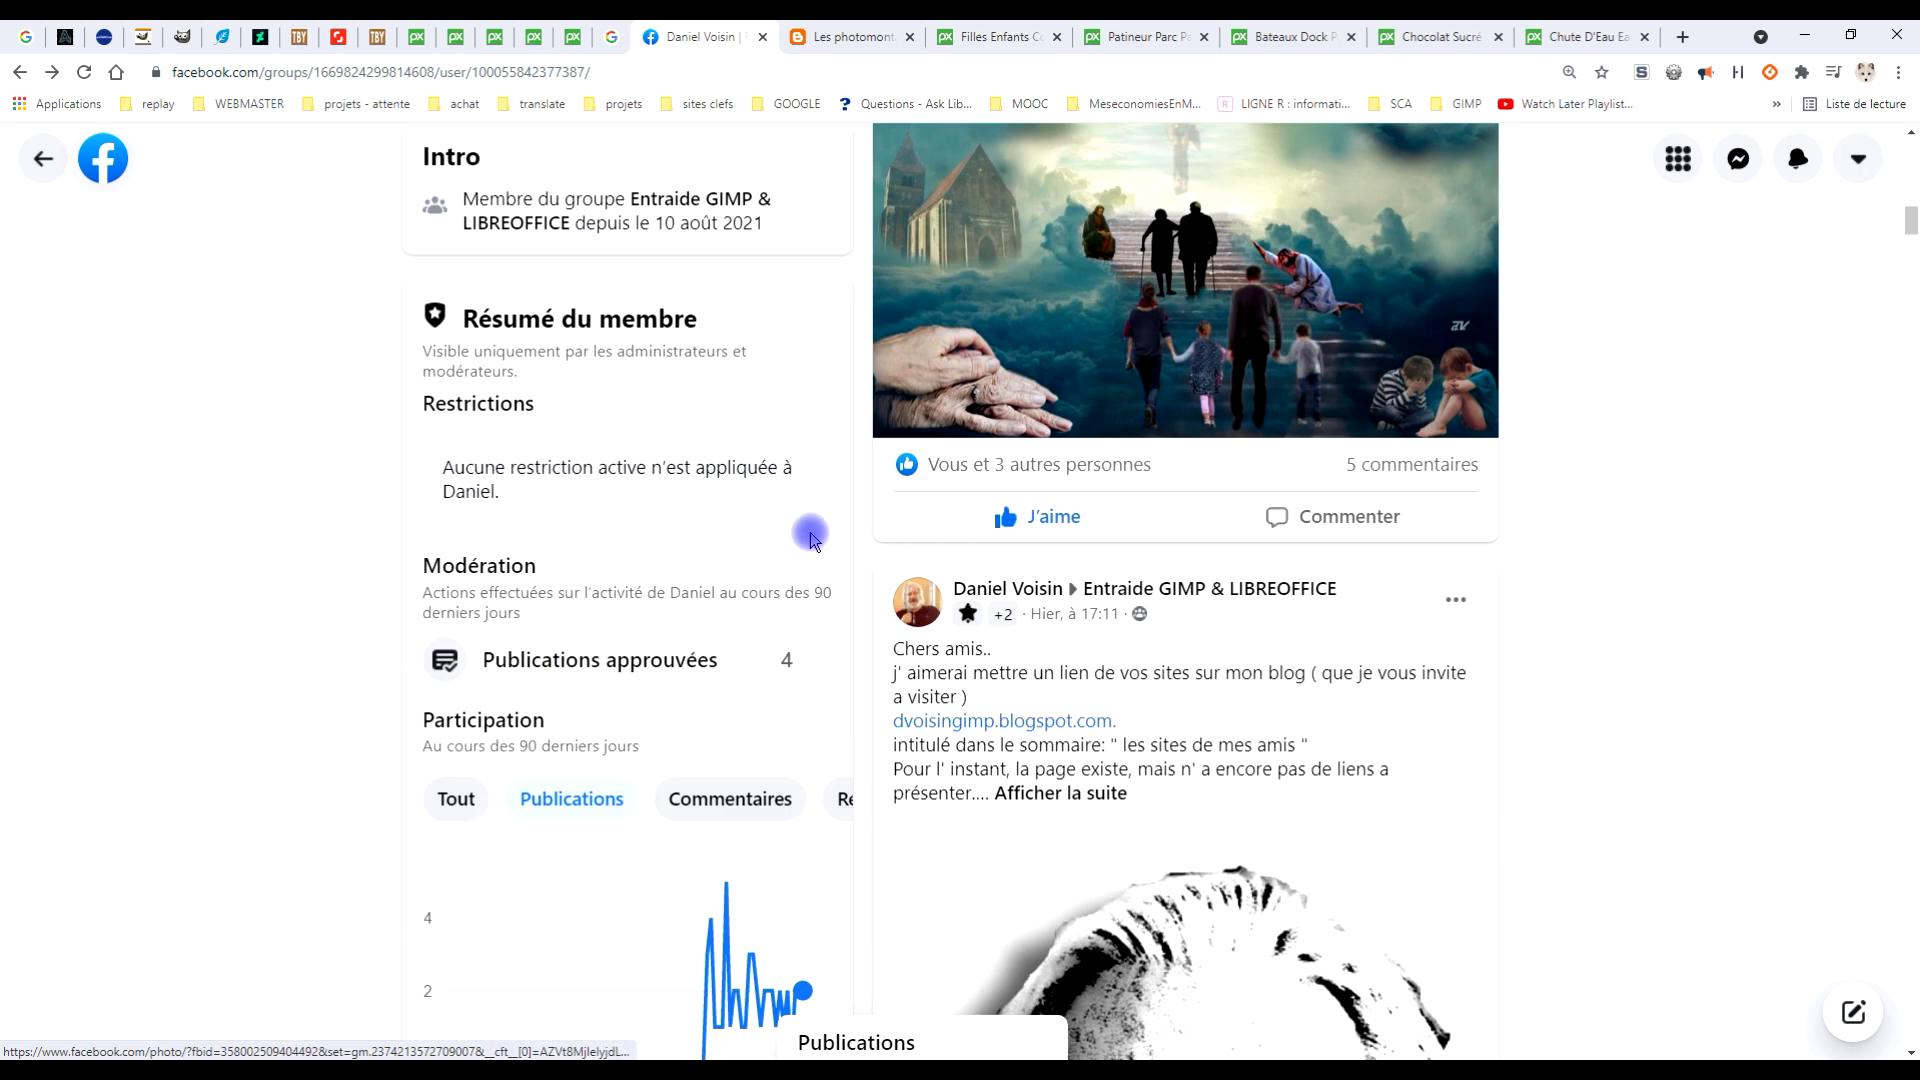
scroll(805, 537, down, 5)
scroll(808, 535, down, 4)
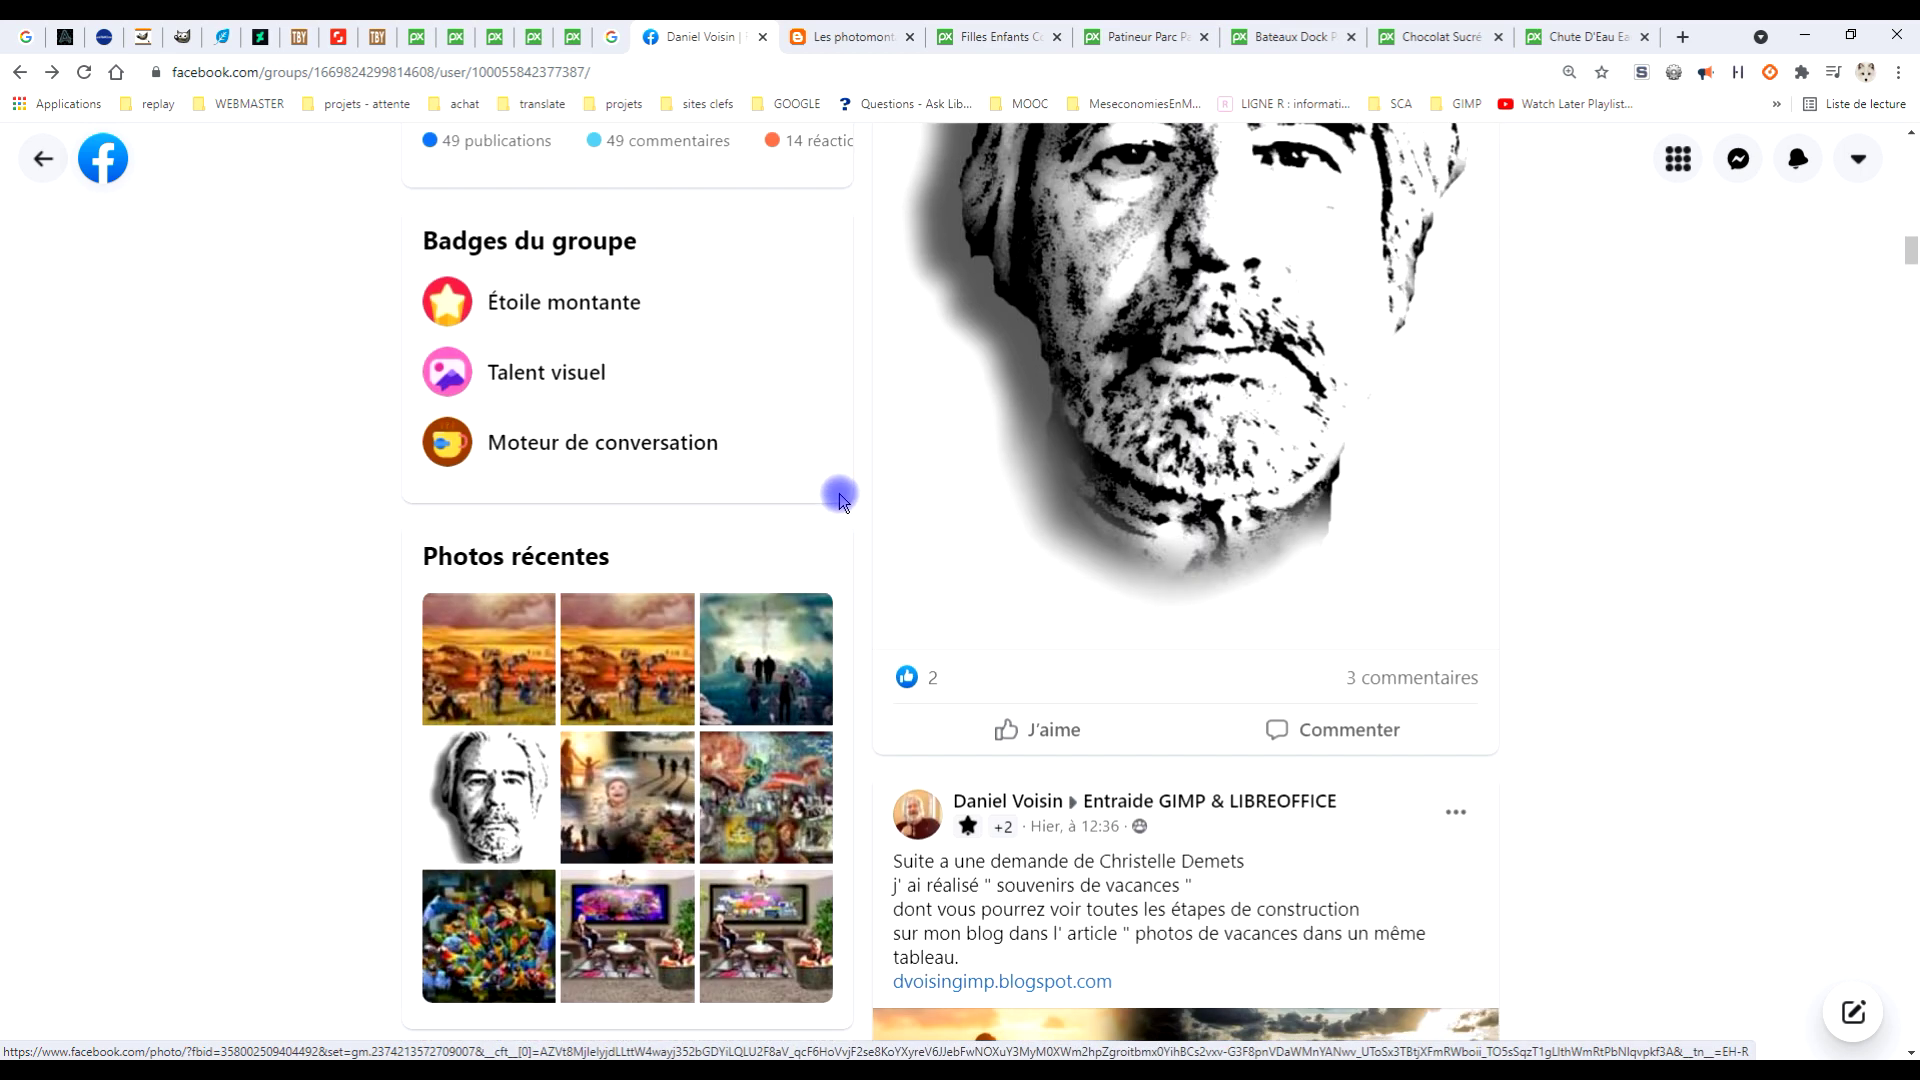
scroll(832, 418, down, 1)
scroll(832, 418, up, 2)
mouse_move(610, 402)
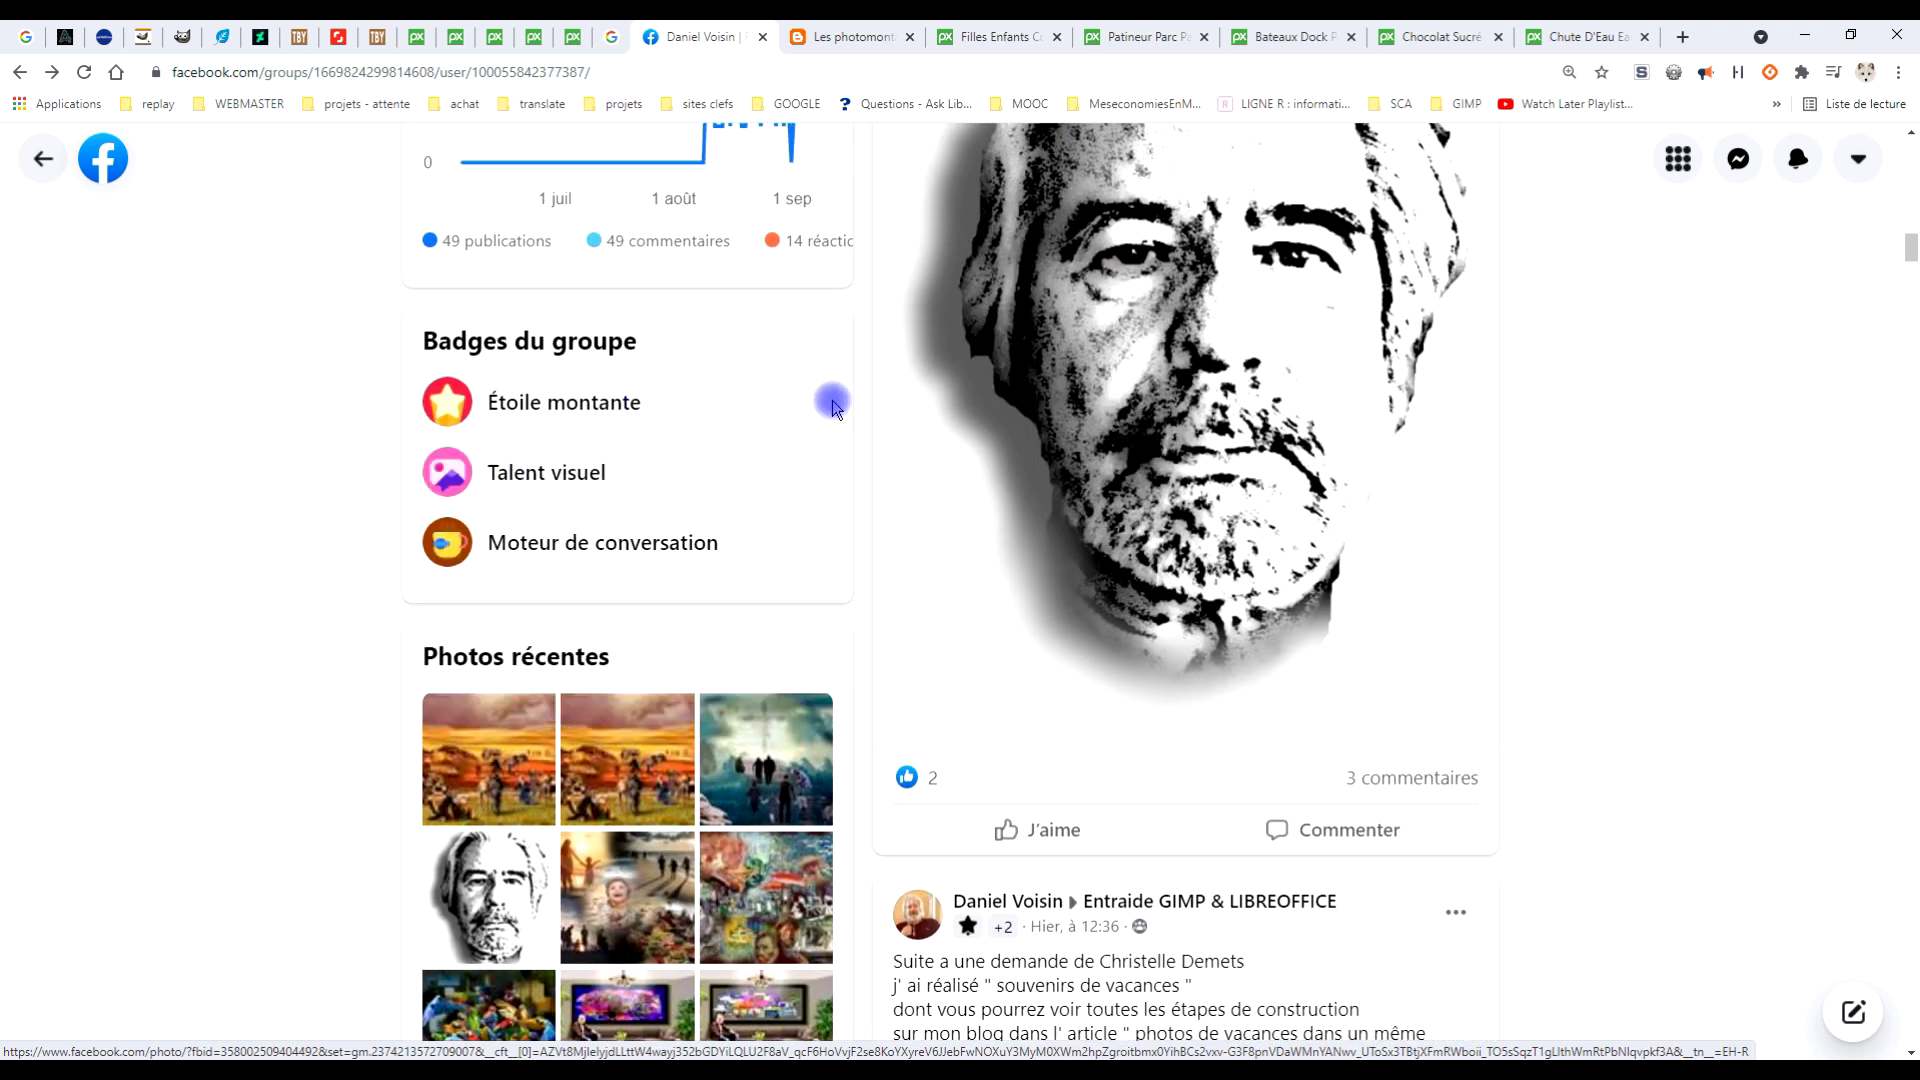
mouse_move(572, 467)
scroll(784, 416, down, 1)
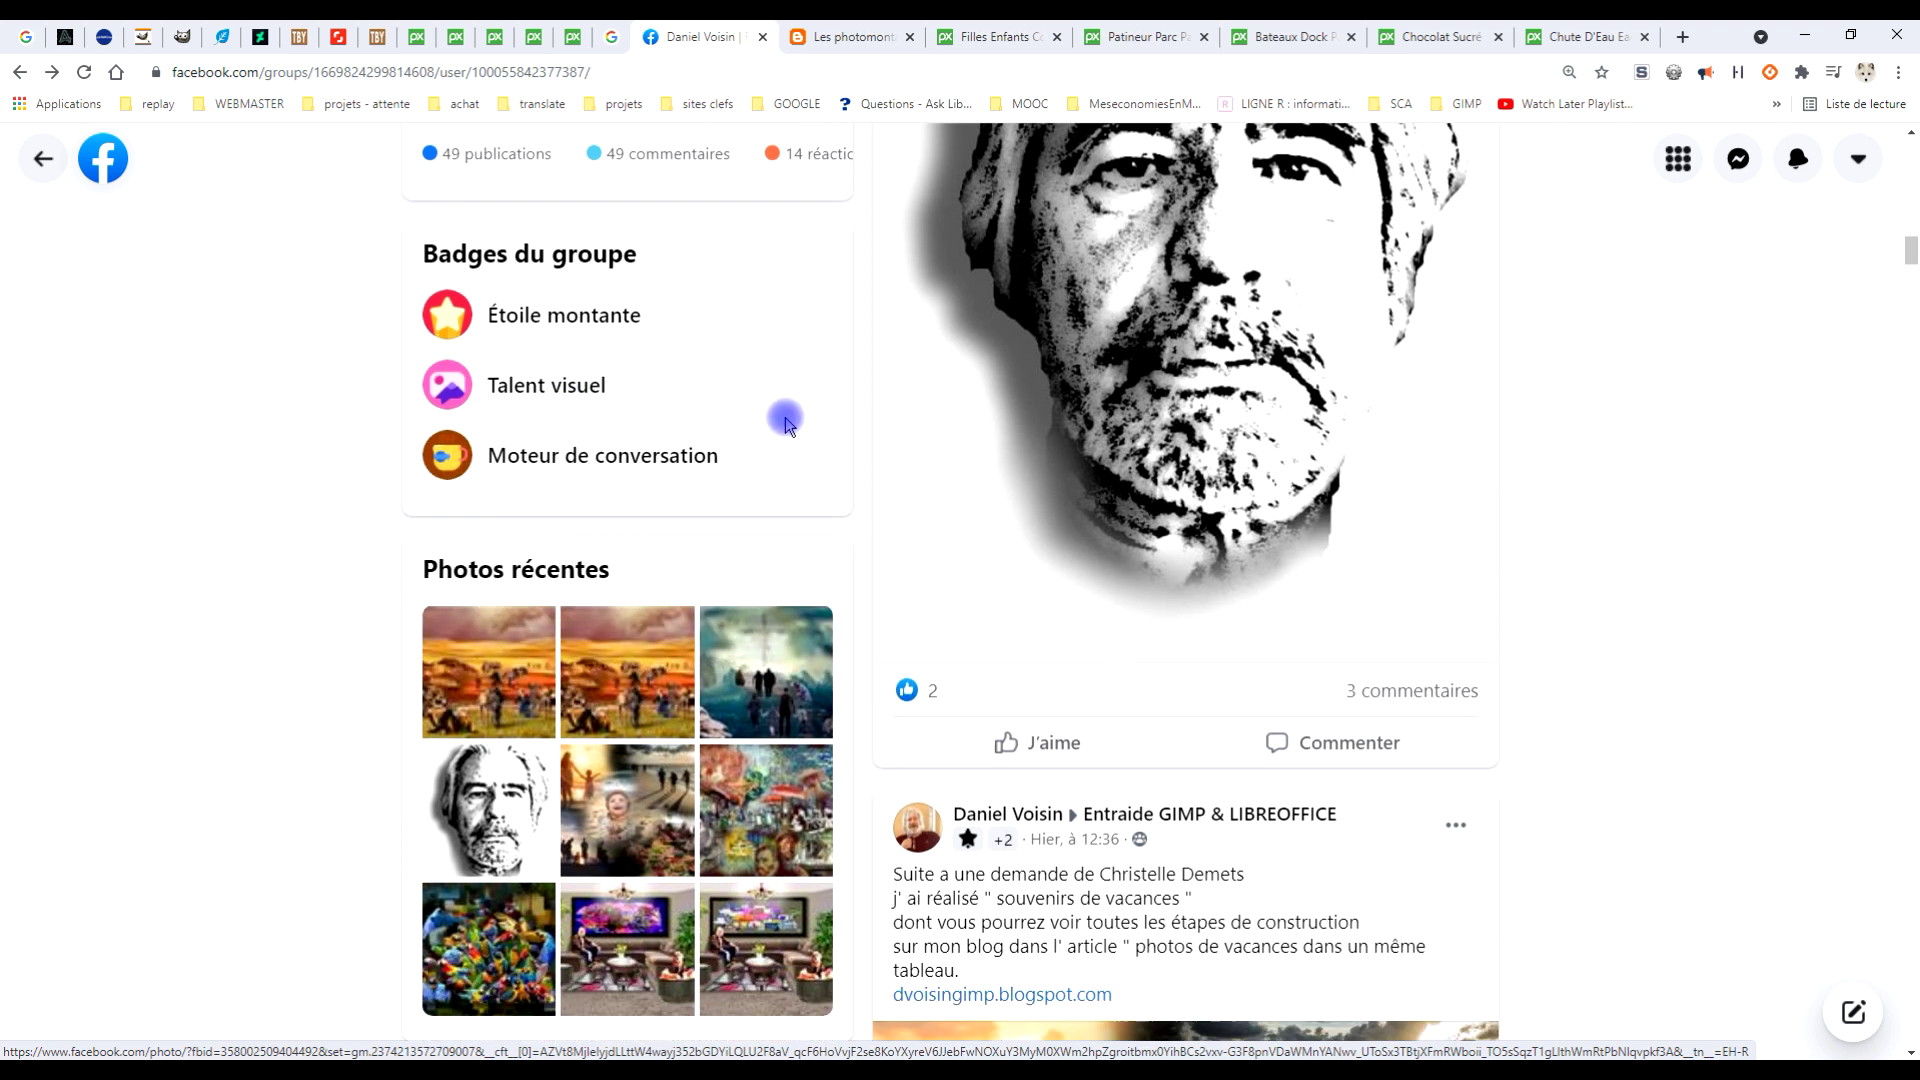
mouse_move(666, 443)
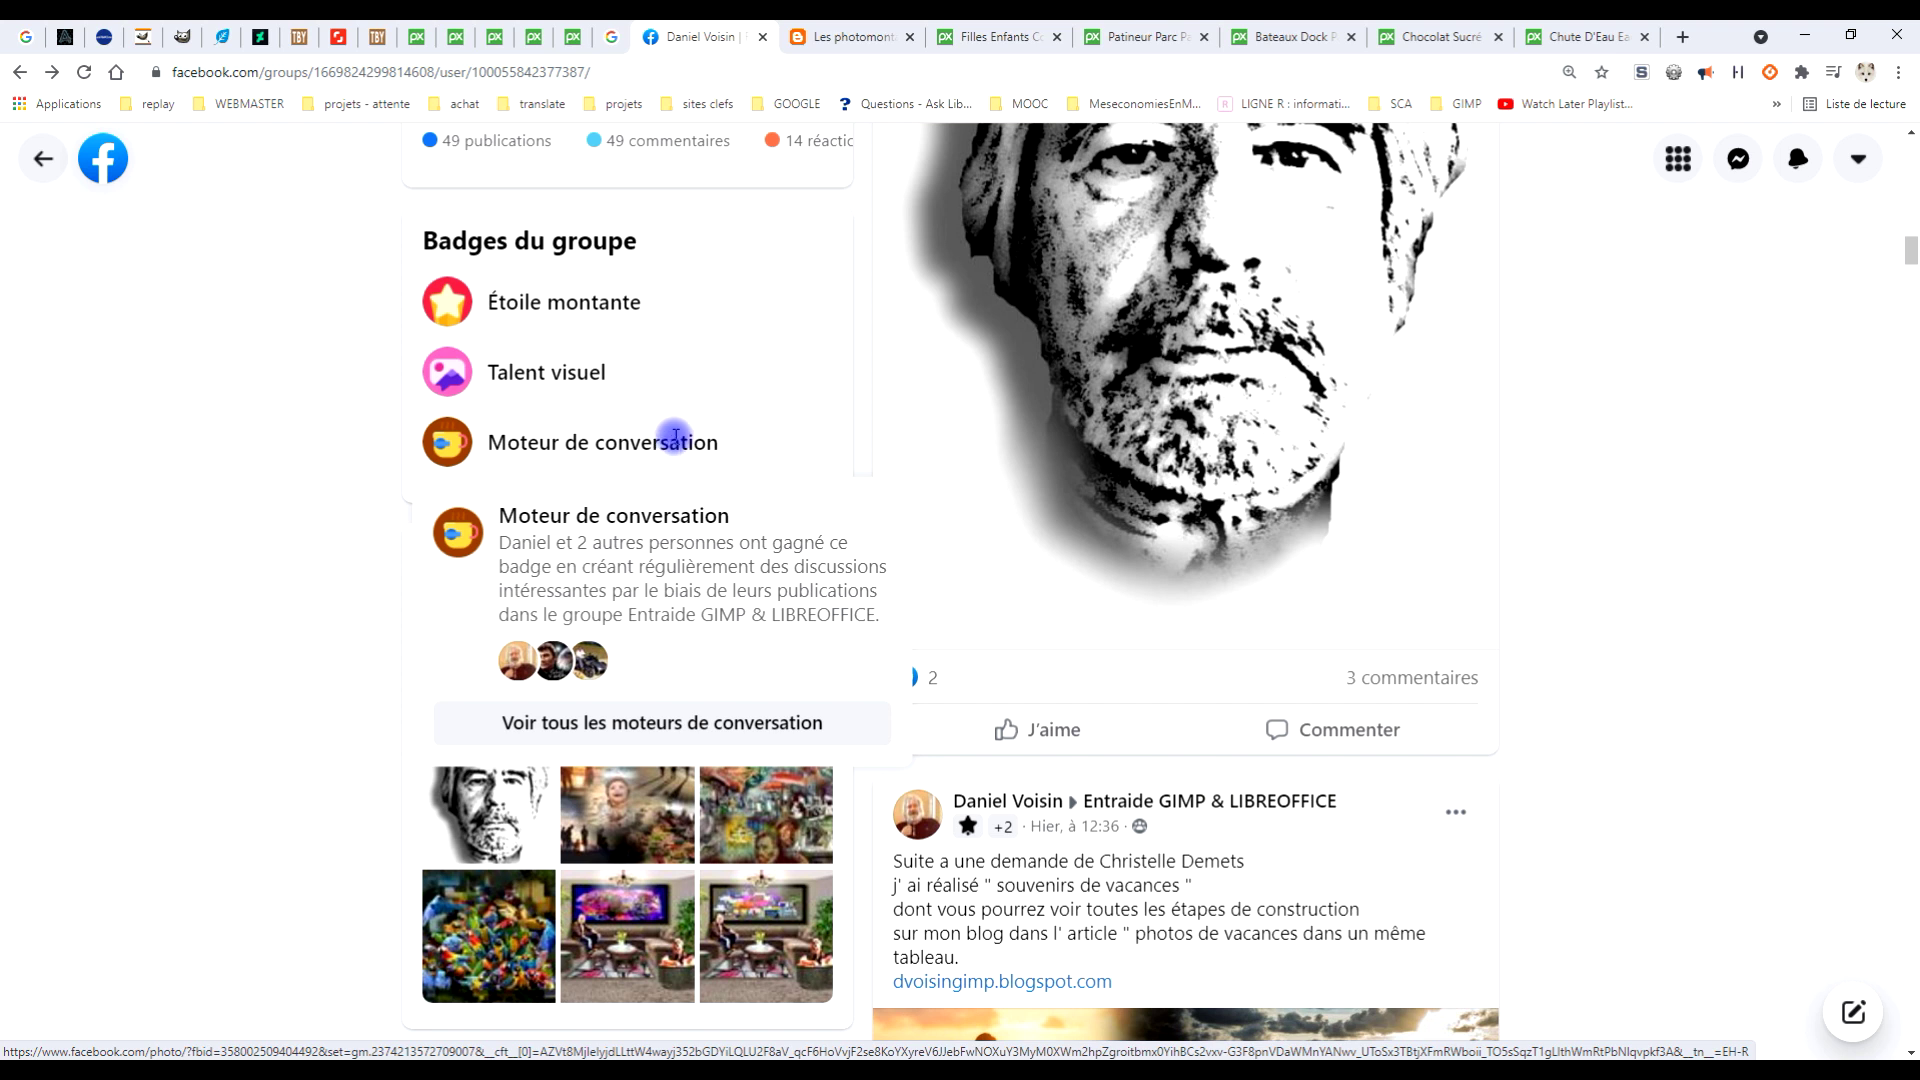
scroll(814, 368, down, 3)
scroll(860, 482, down, 3)
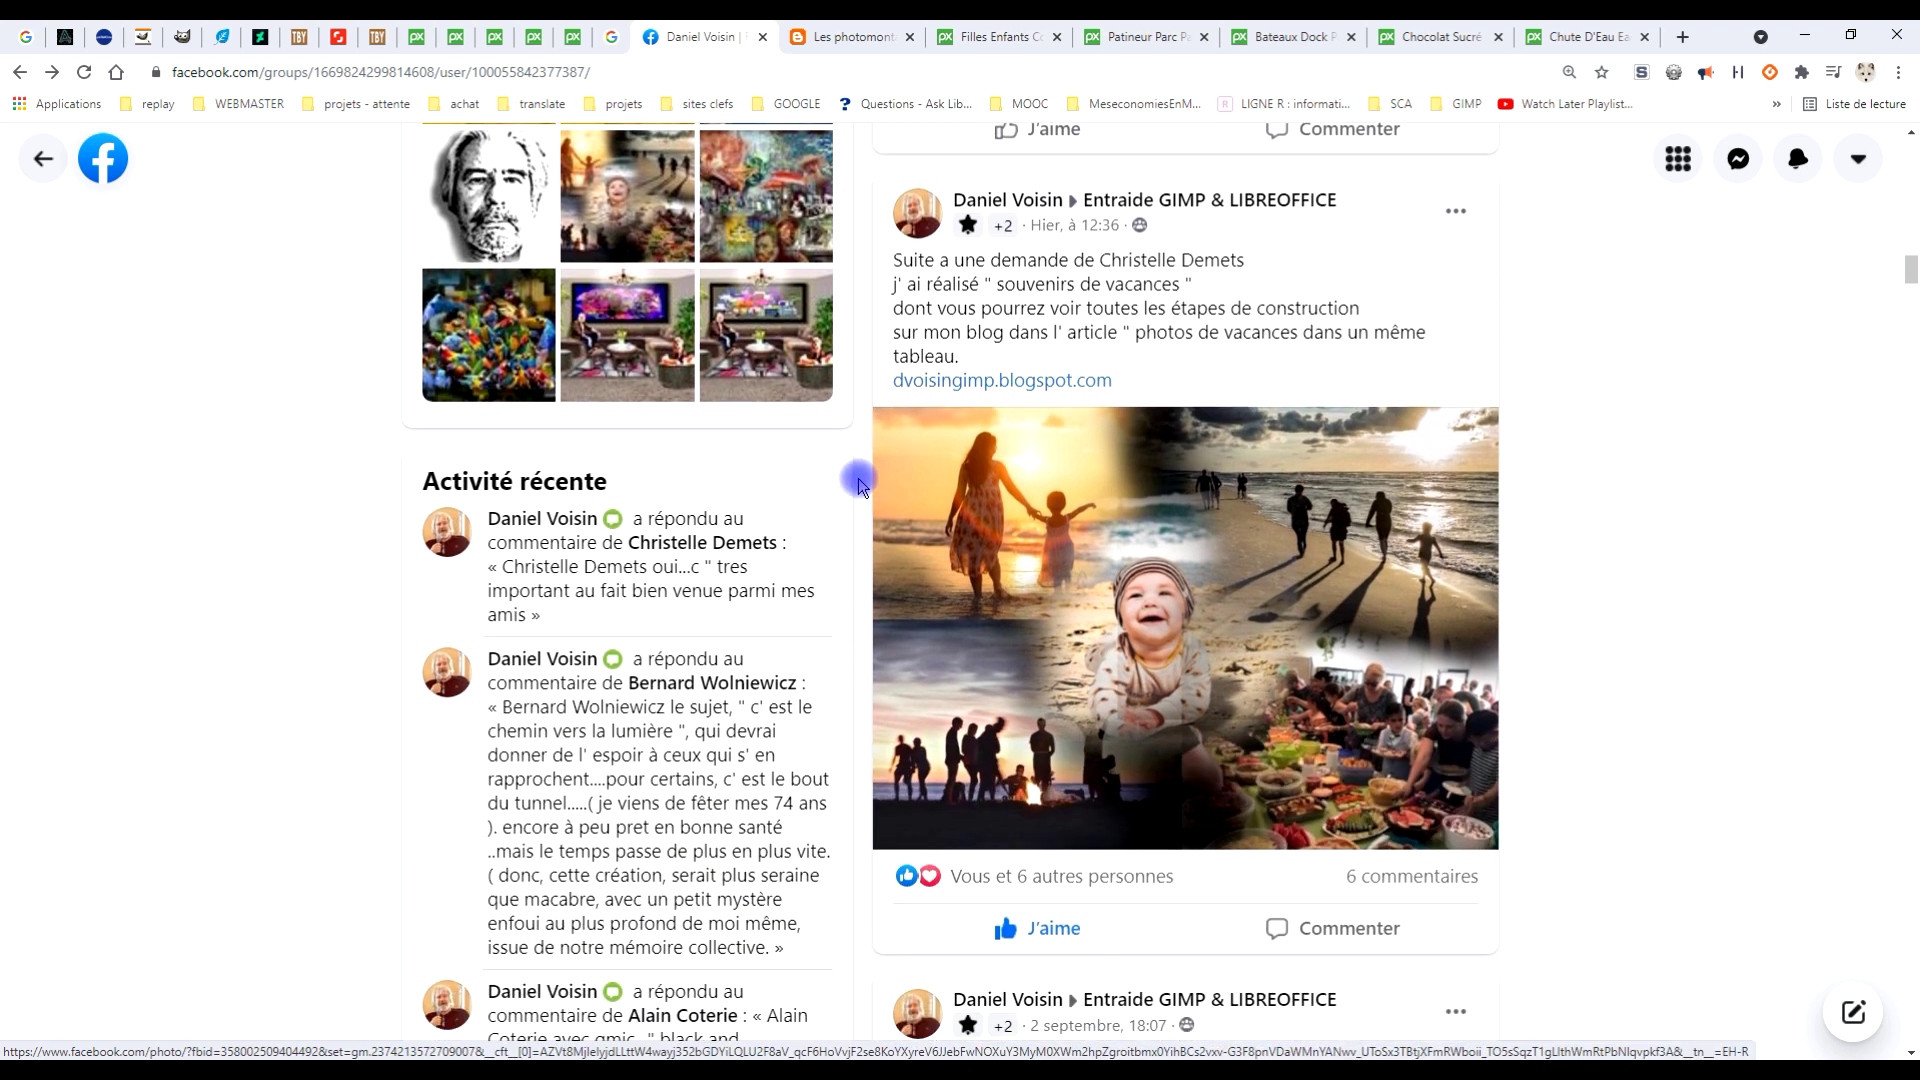
Open the blog linked in the holiday collage post and go to its article "photos de vacances sur un seul tableau"
click(1000, 383)
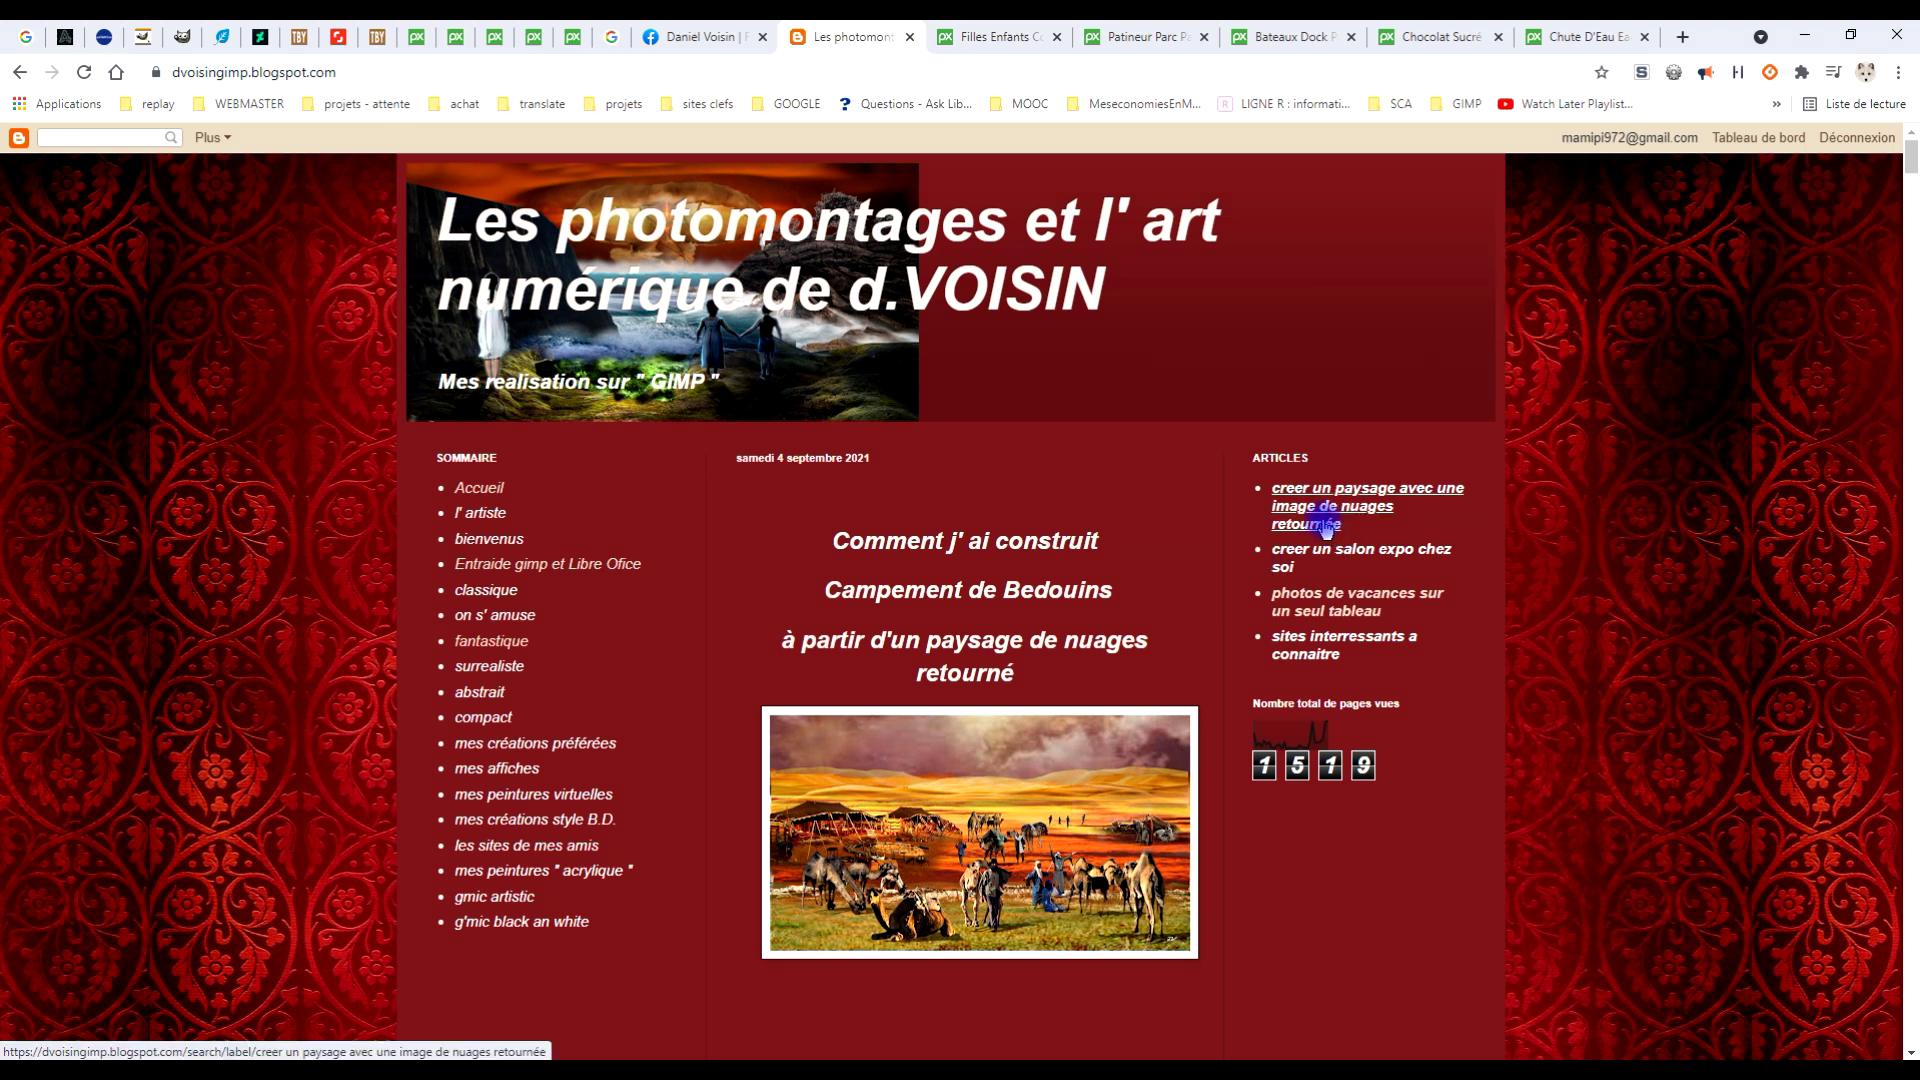
click(1342, 602)
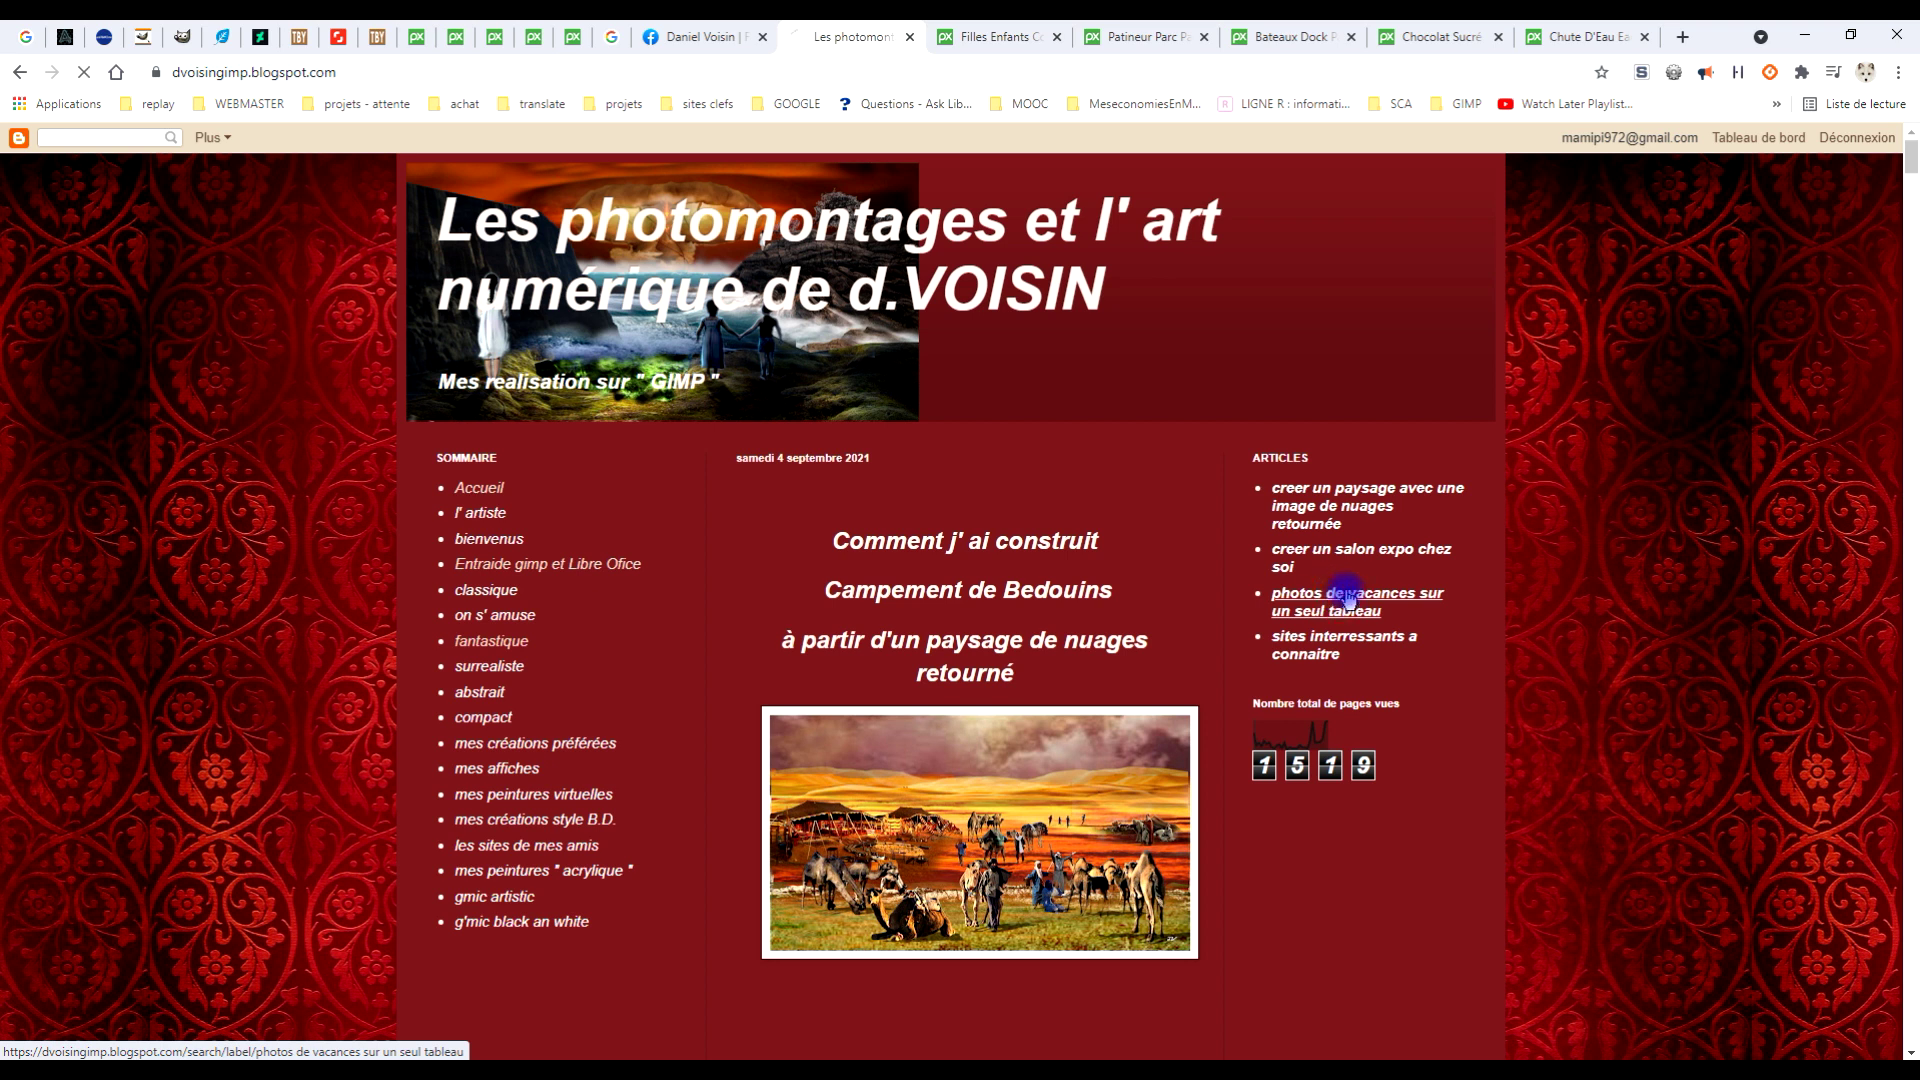
Read through the article's numbered instructions and example images for building the holiday photo collage with layers and the eraser
scroll(1206, 515, down, 9)
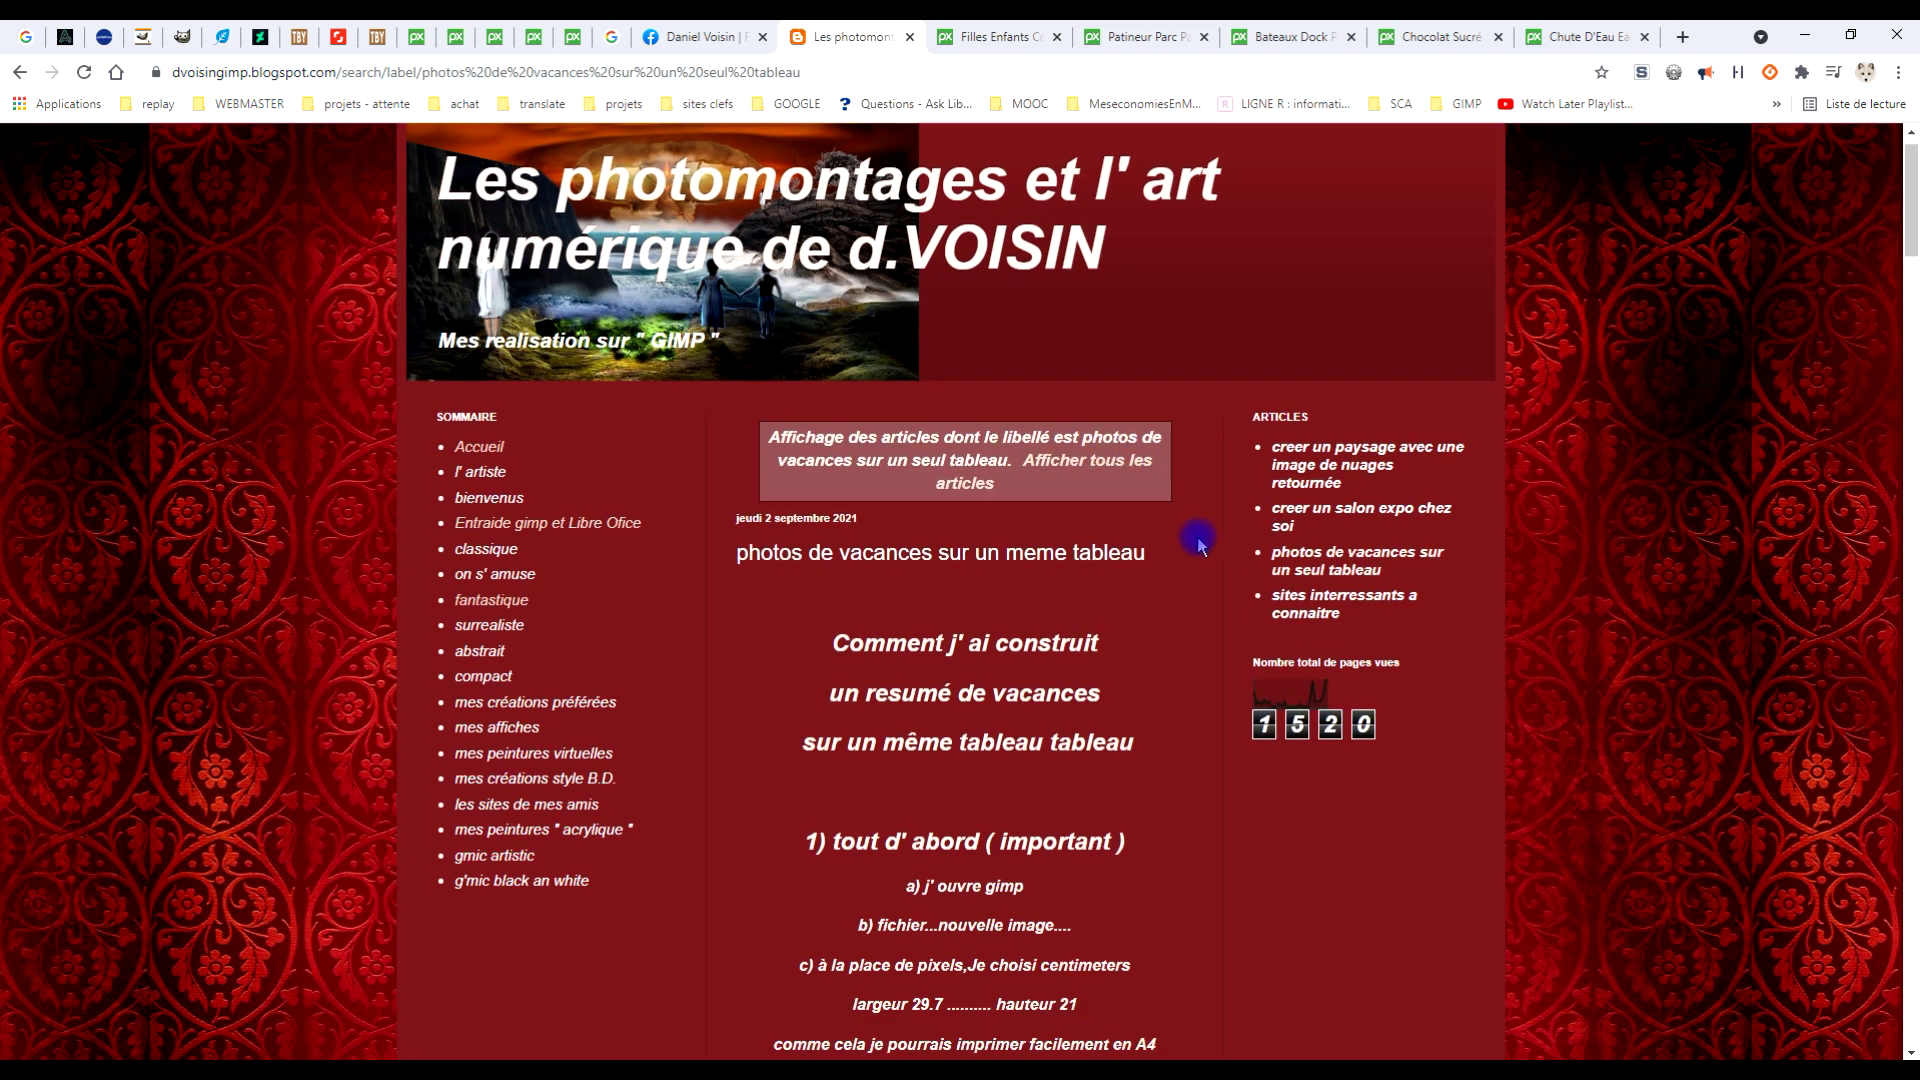
scroll(1190, 470, down, 6)
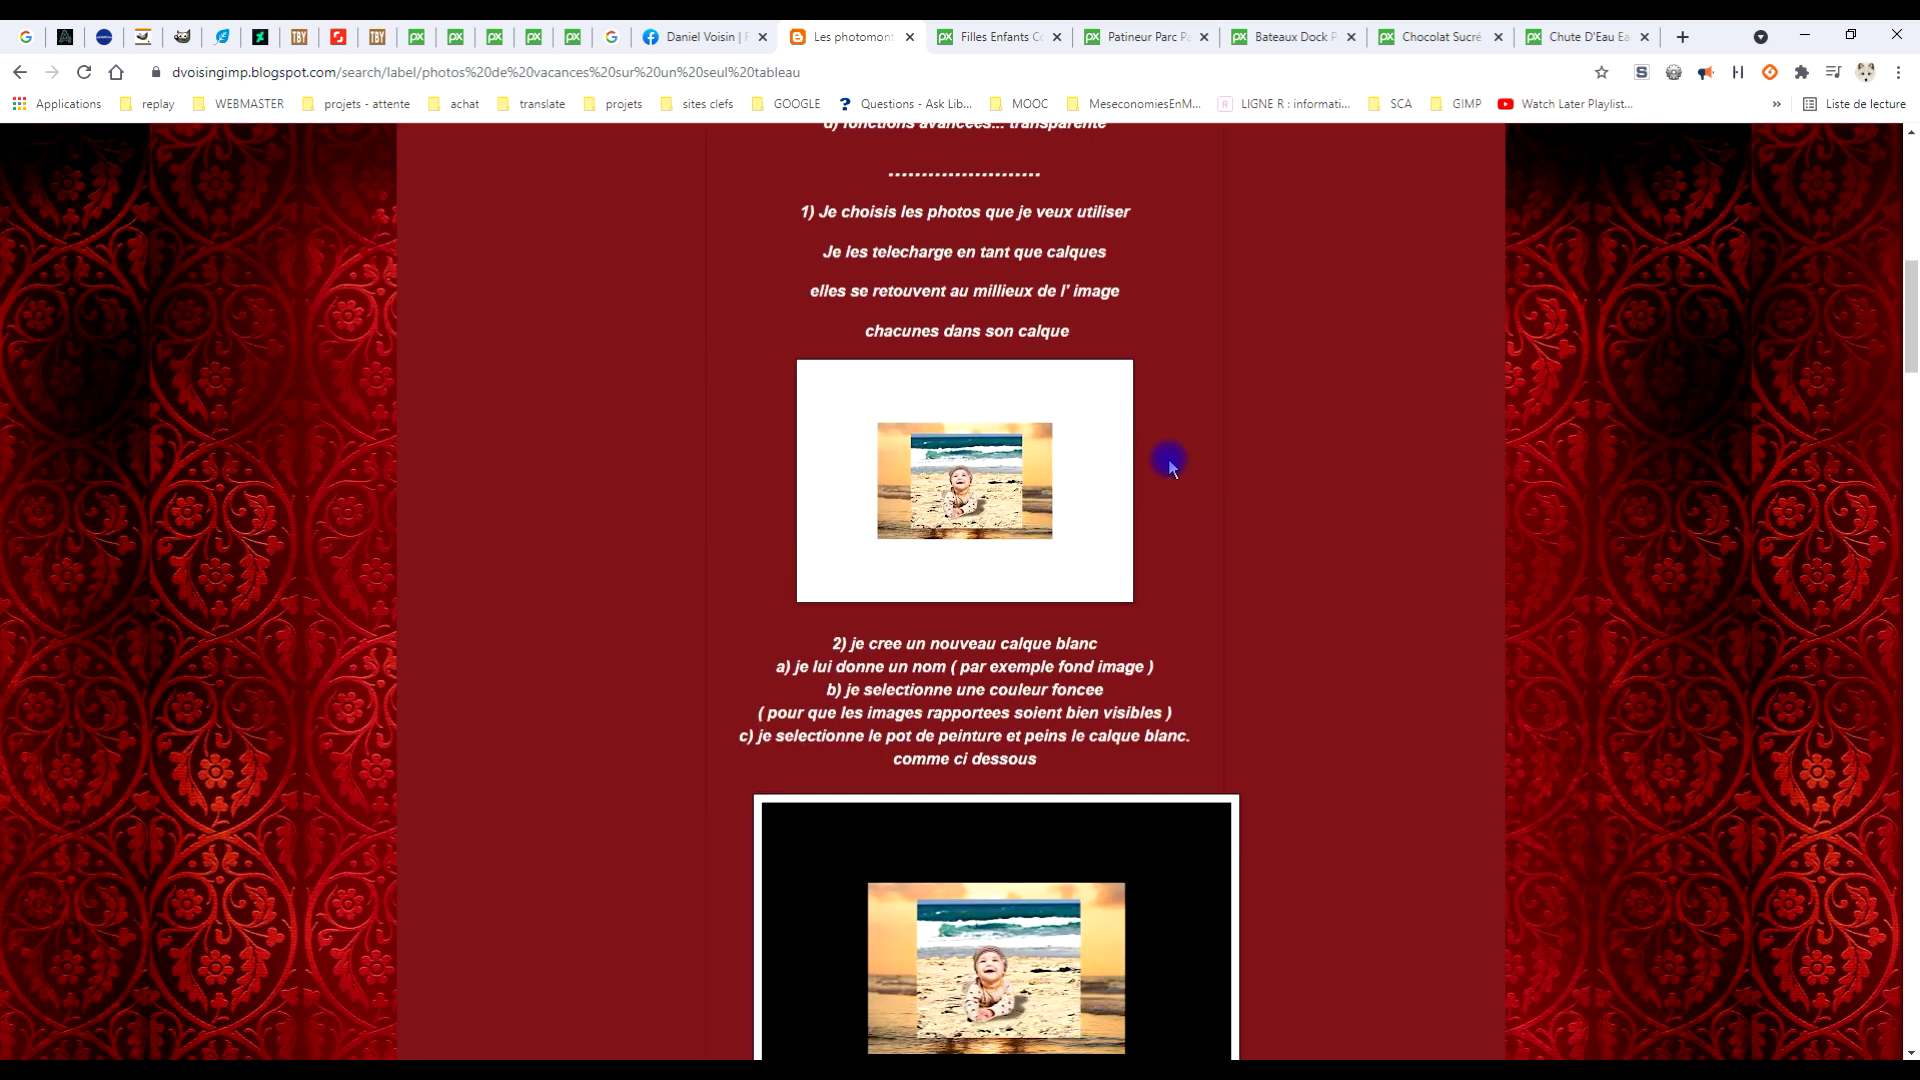
scroll(1288, 545, down, 5)
scroll(1288, 545, down, 1)
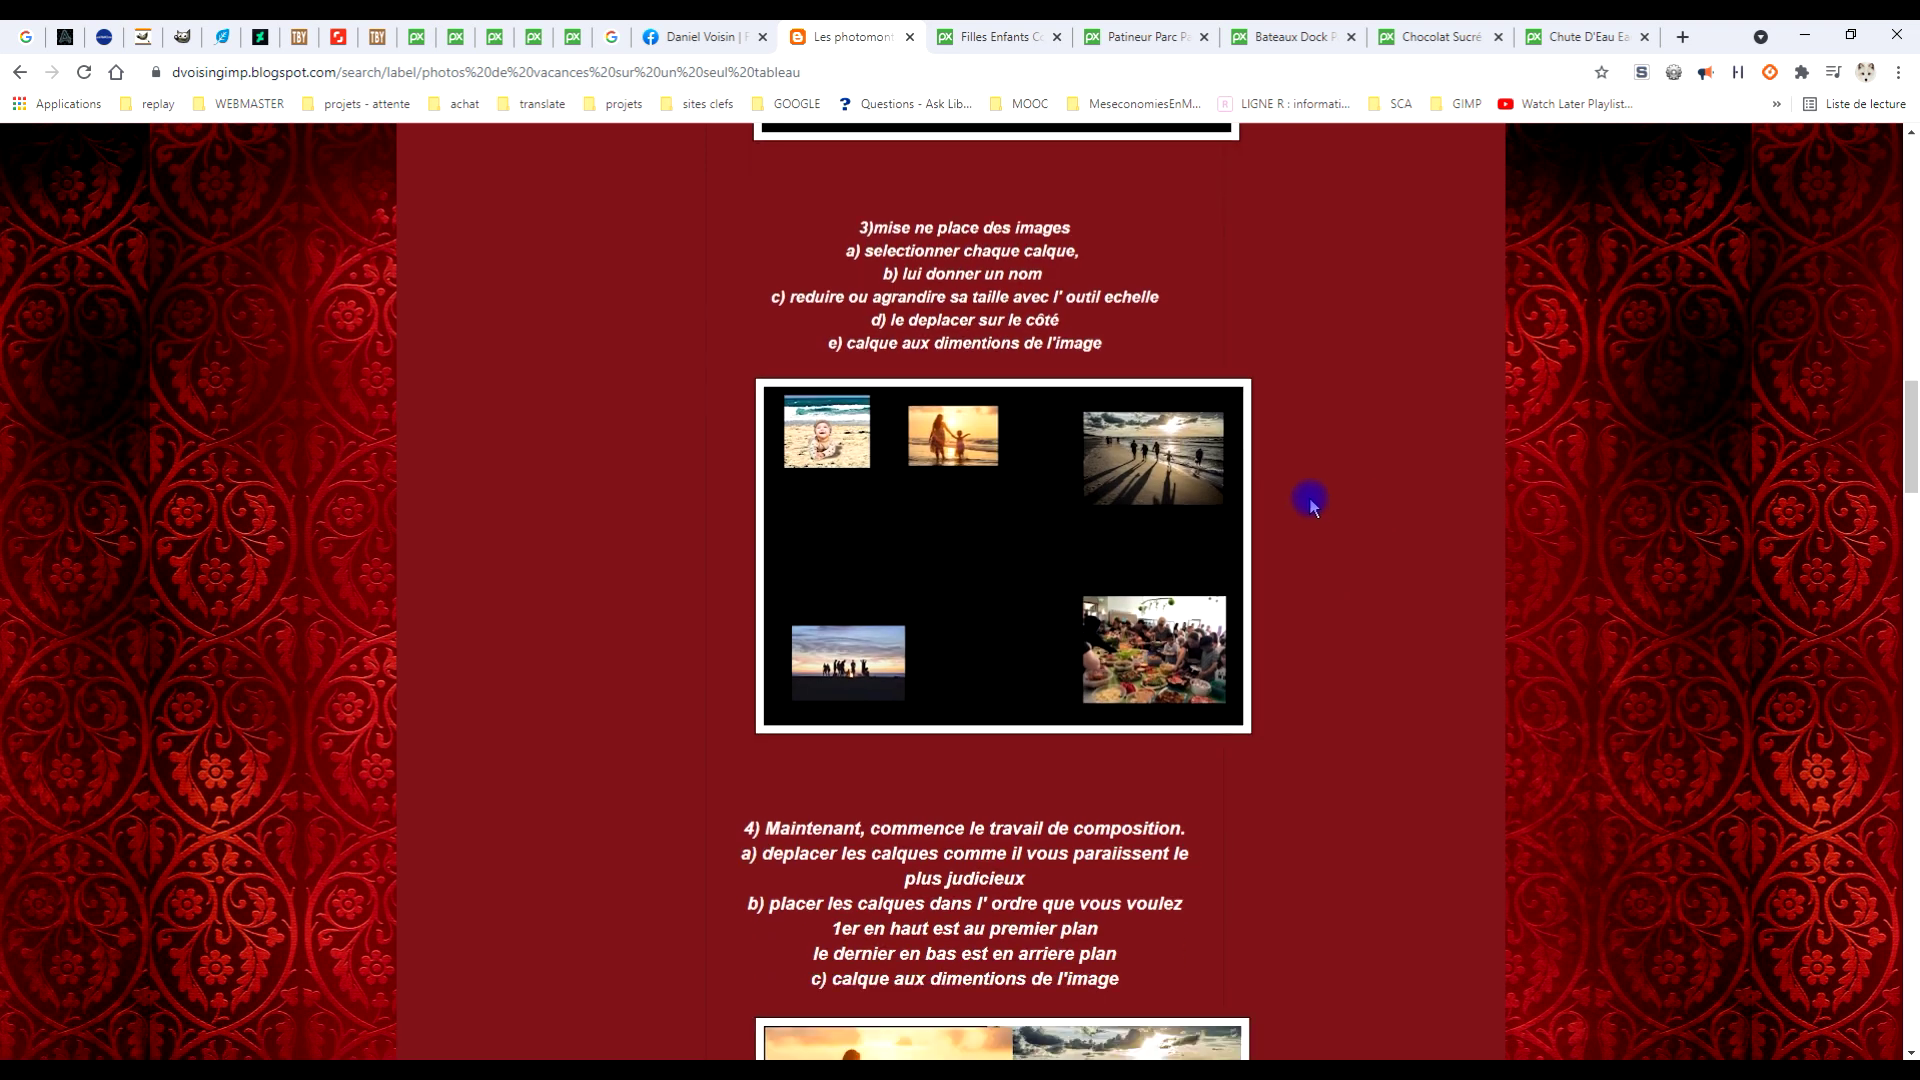
scroll(1275, 465, down, 5)
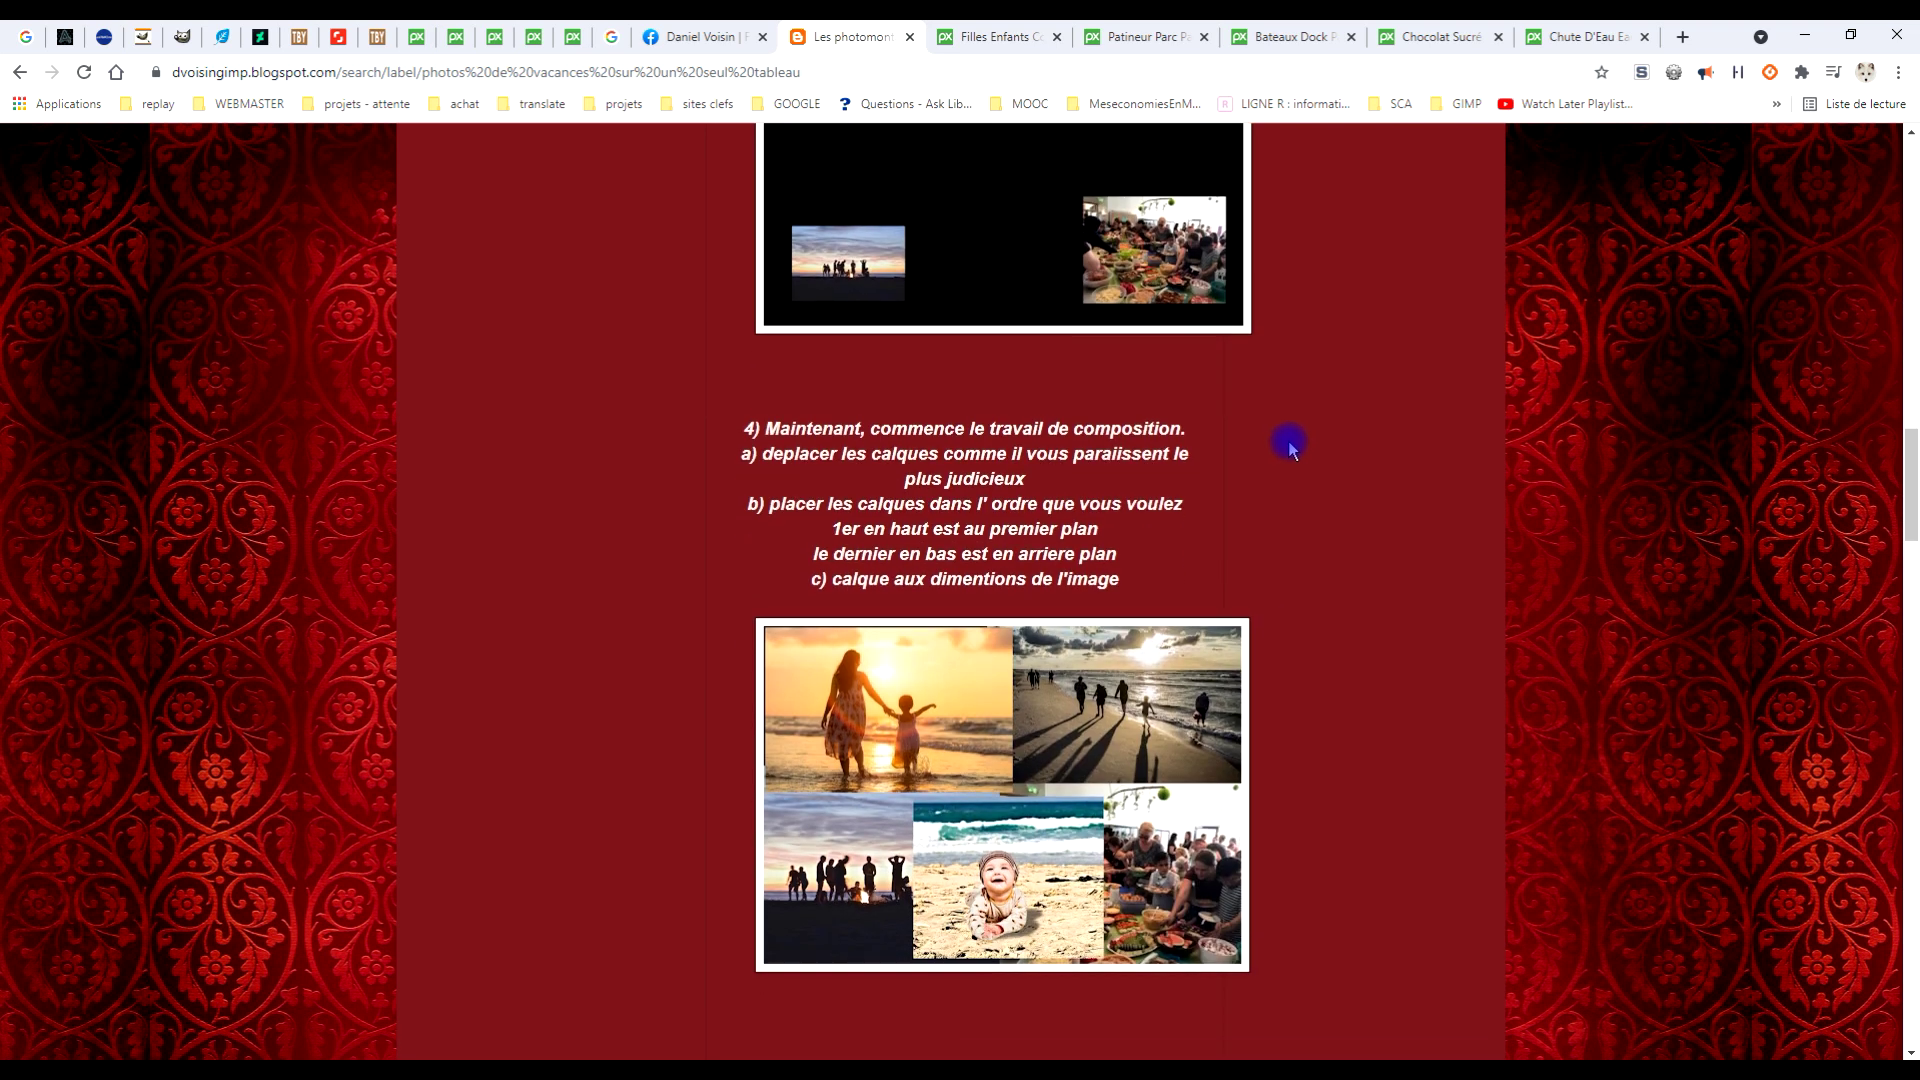
scroll(1295, 400, down, 1)
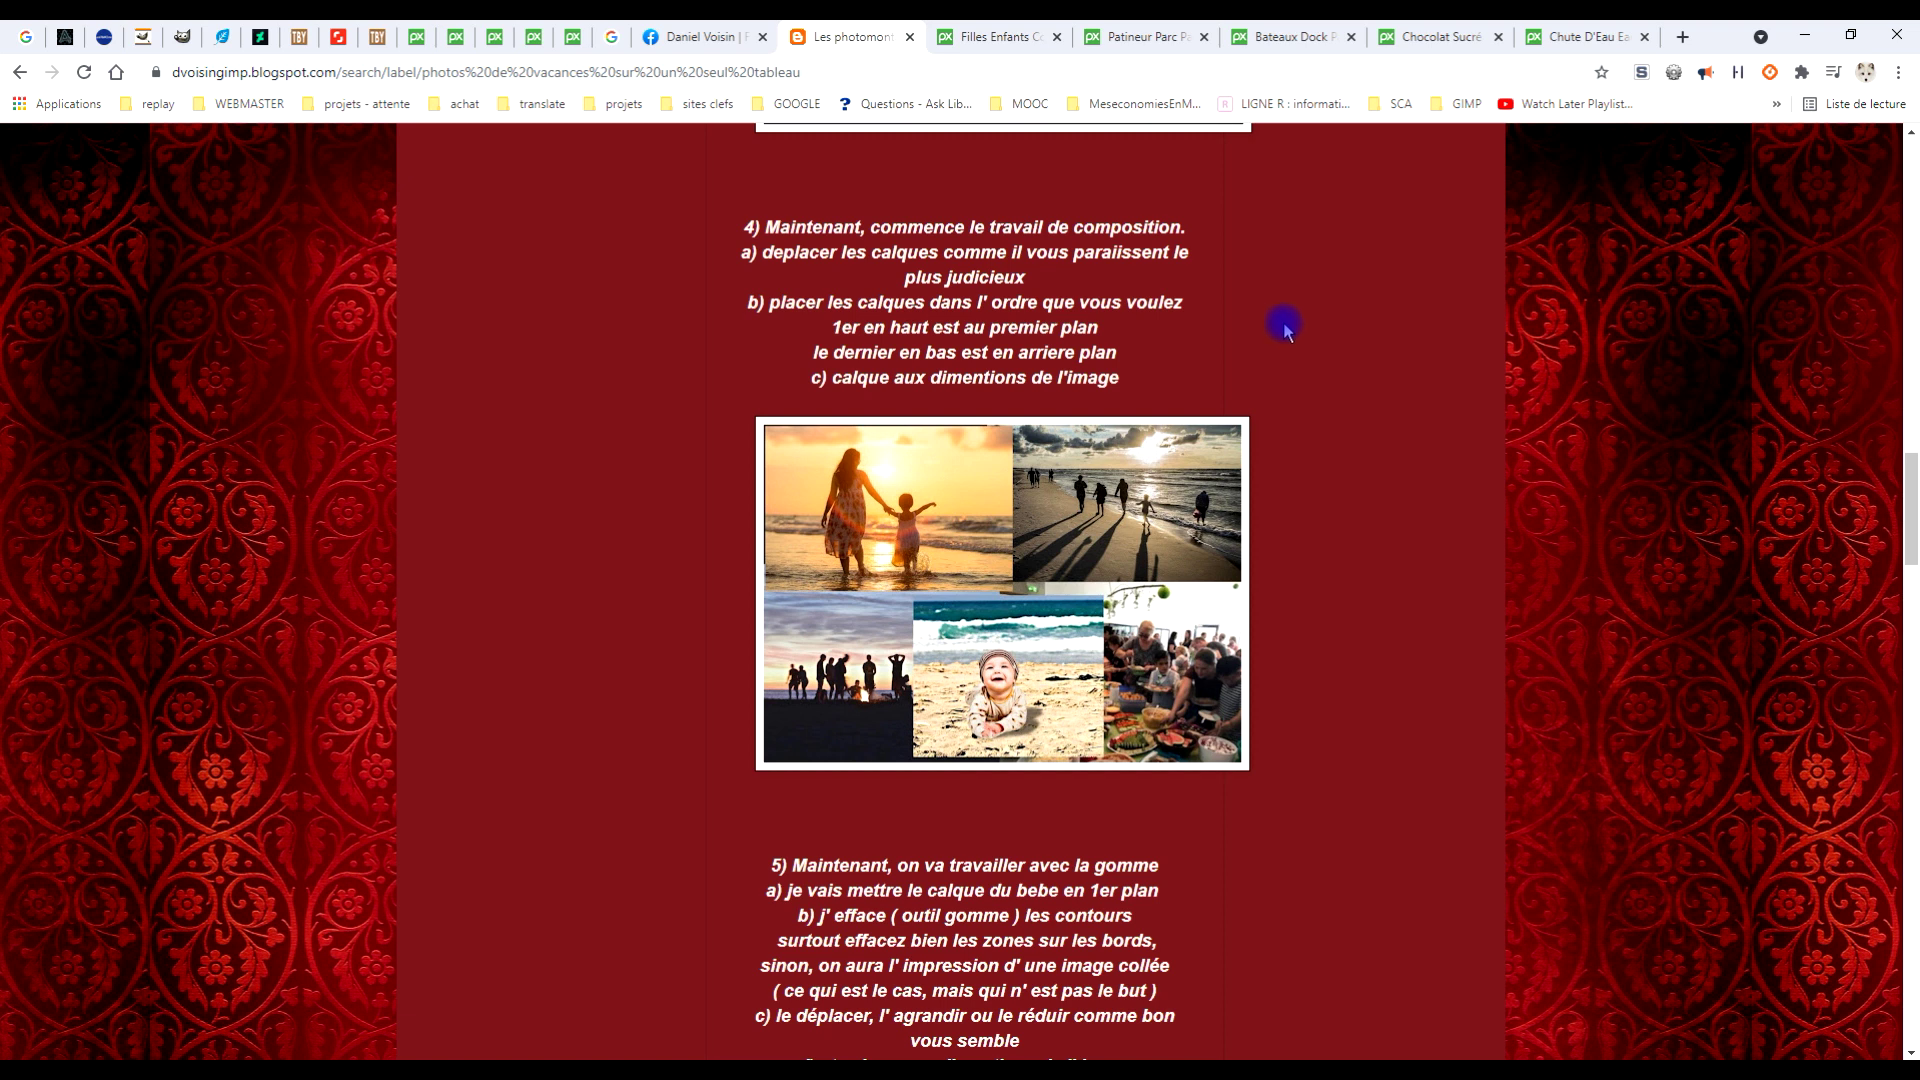
scroll(1273, 328, down, 5)
scroll(1257, 330, down, 5)
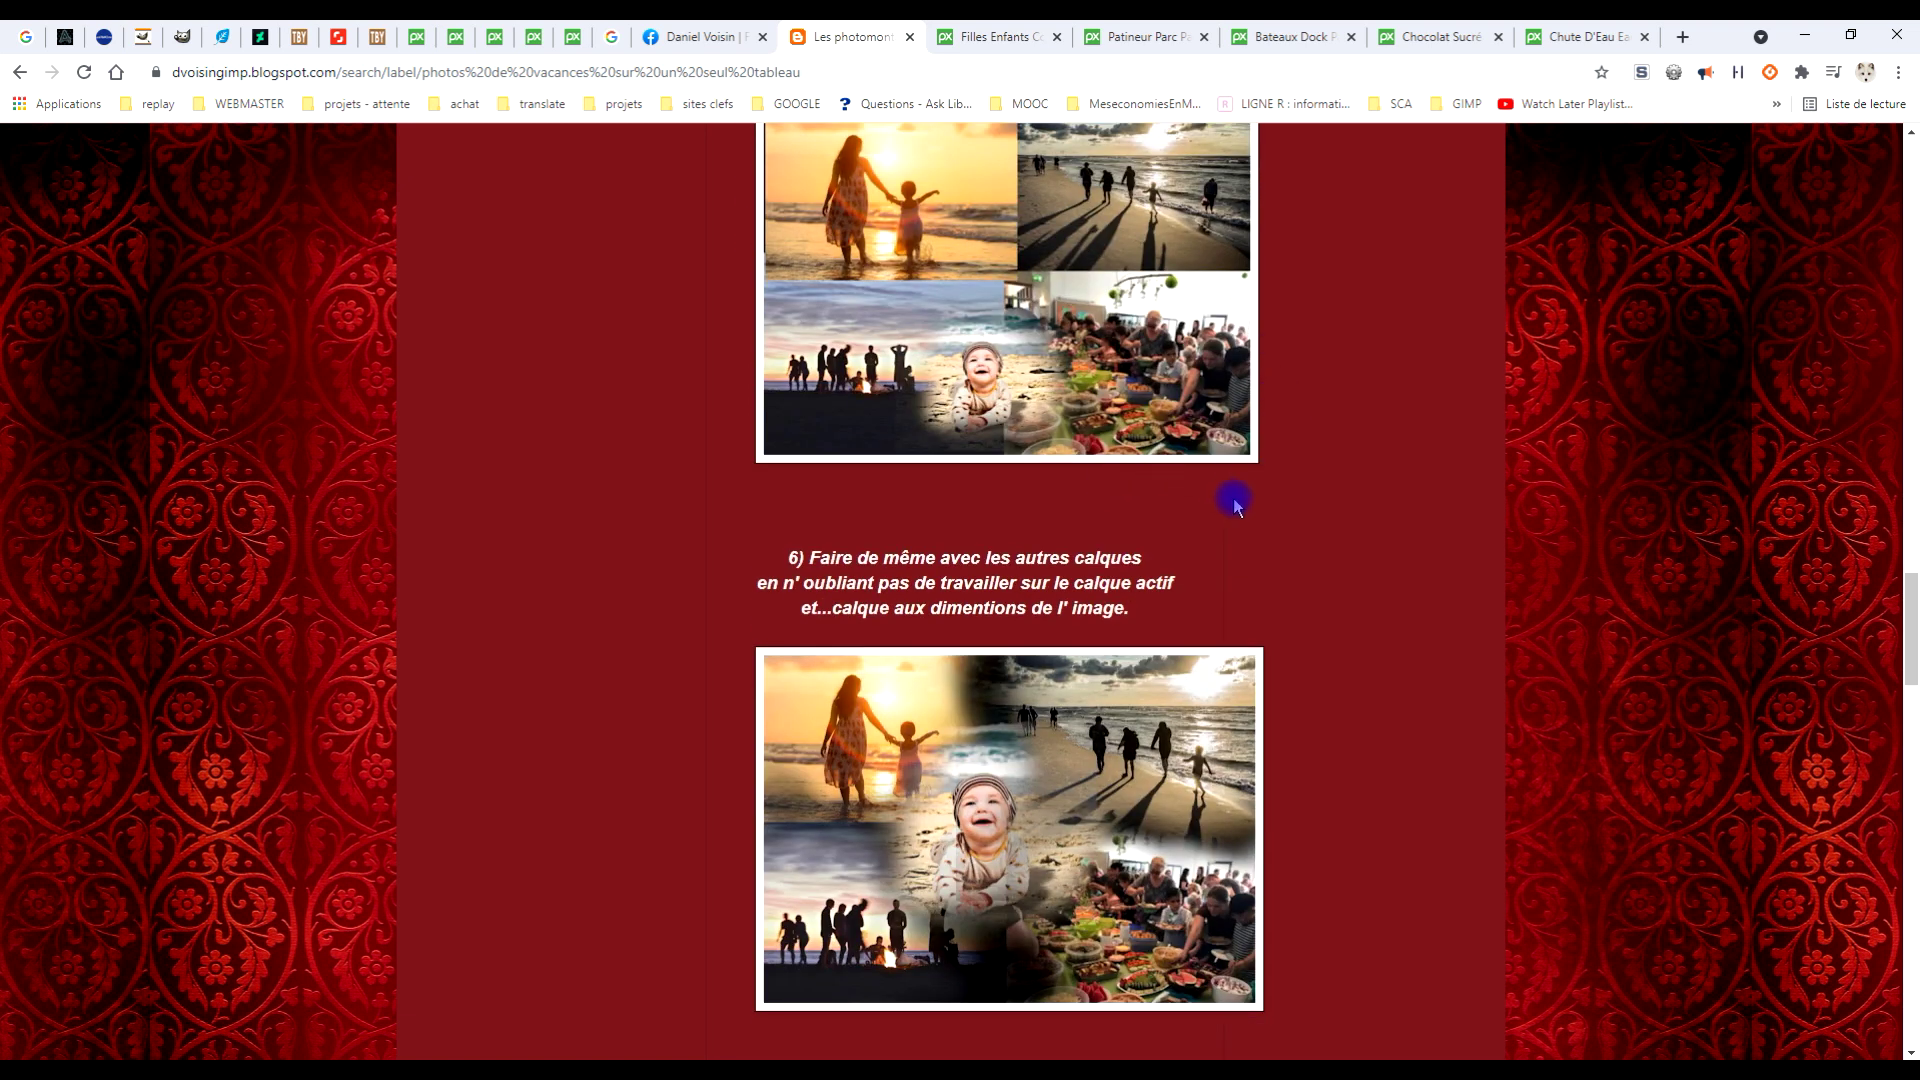
scroll(1233, 498, down, 3)
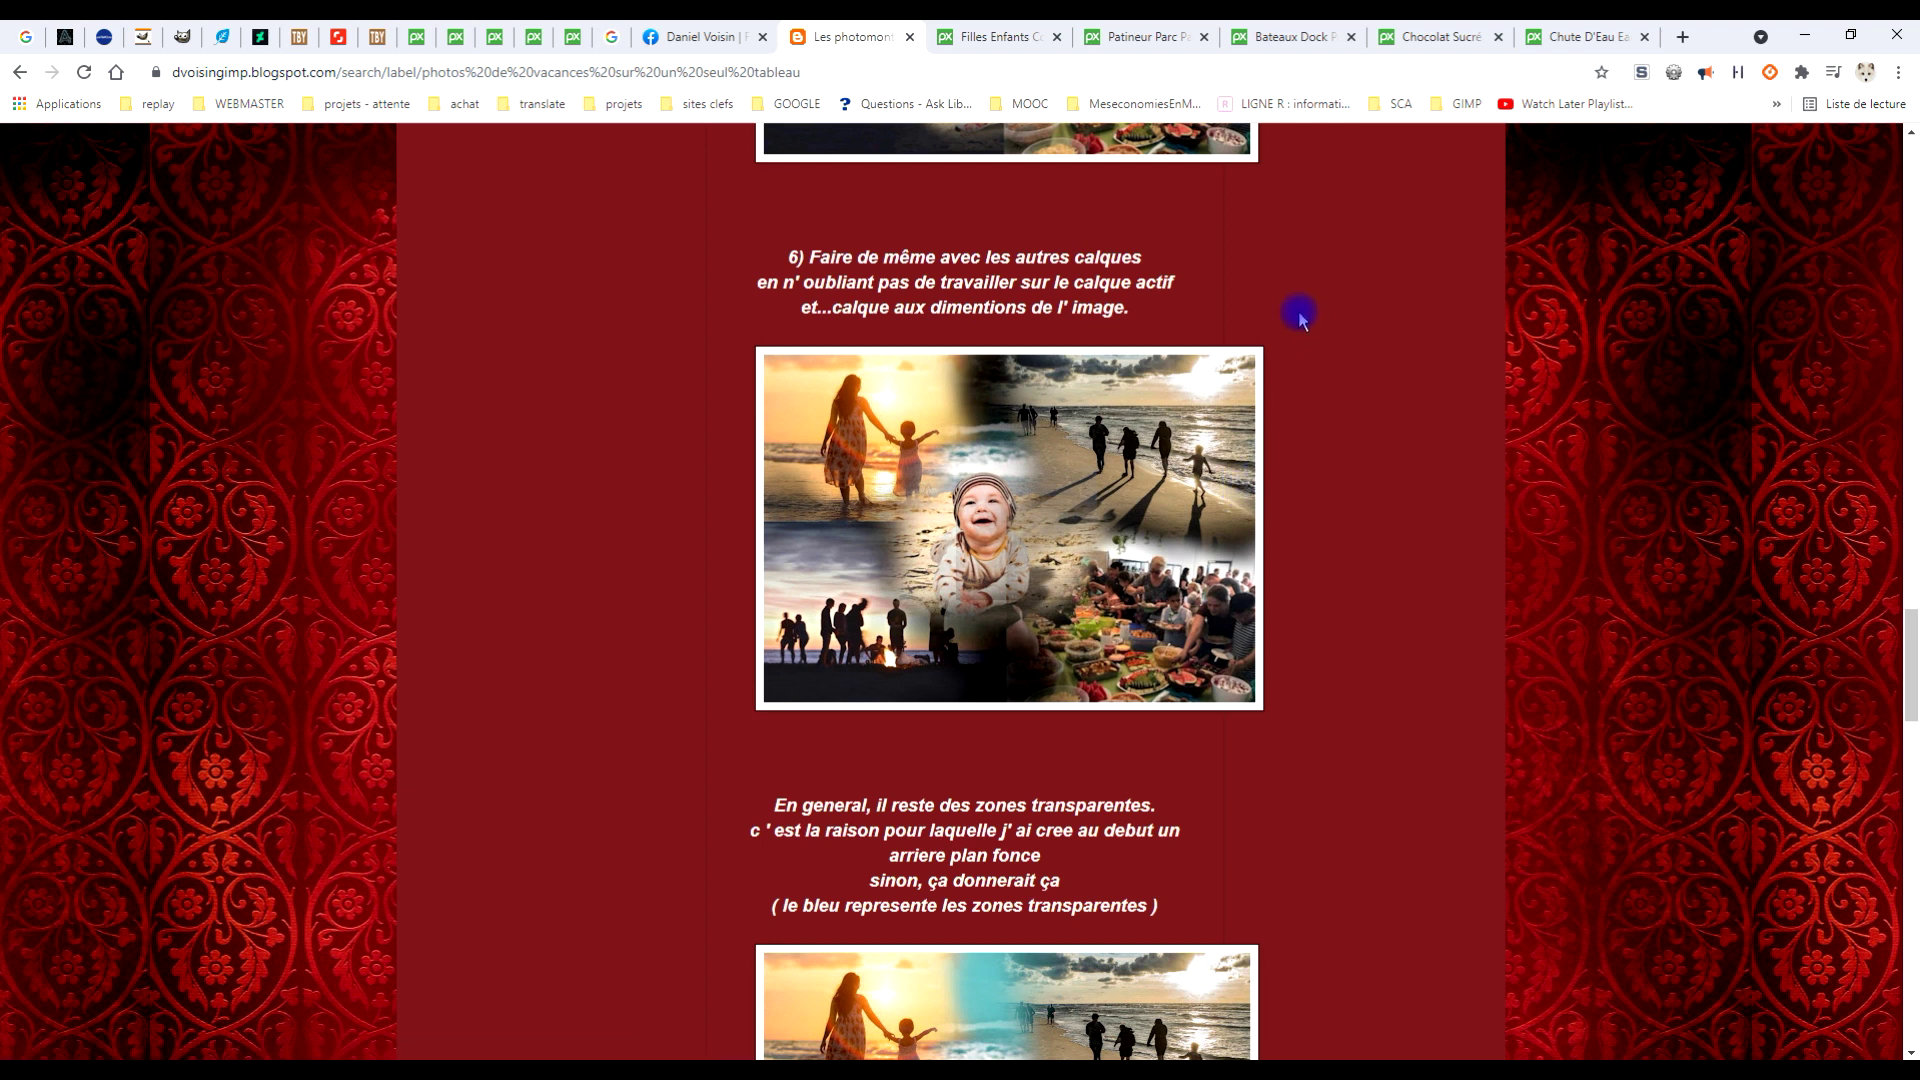
scroll(1322, 290, down, 4)
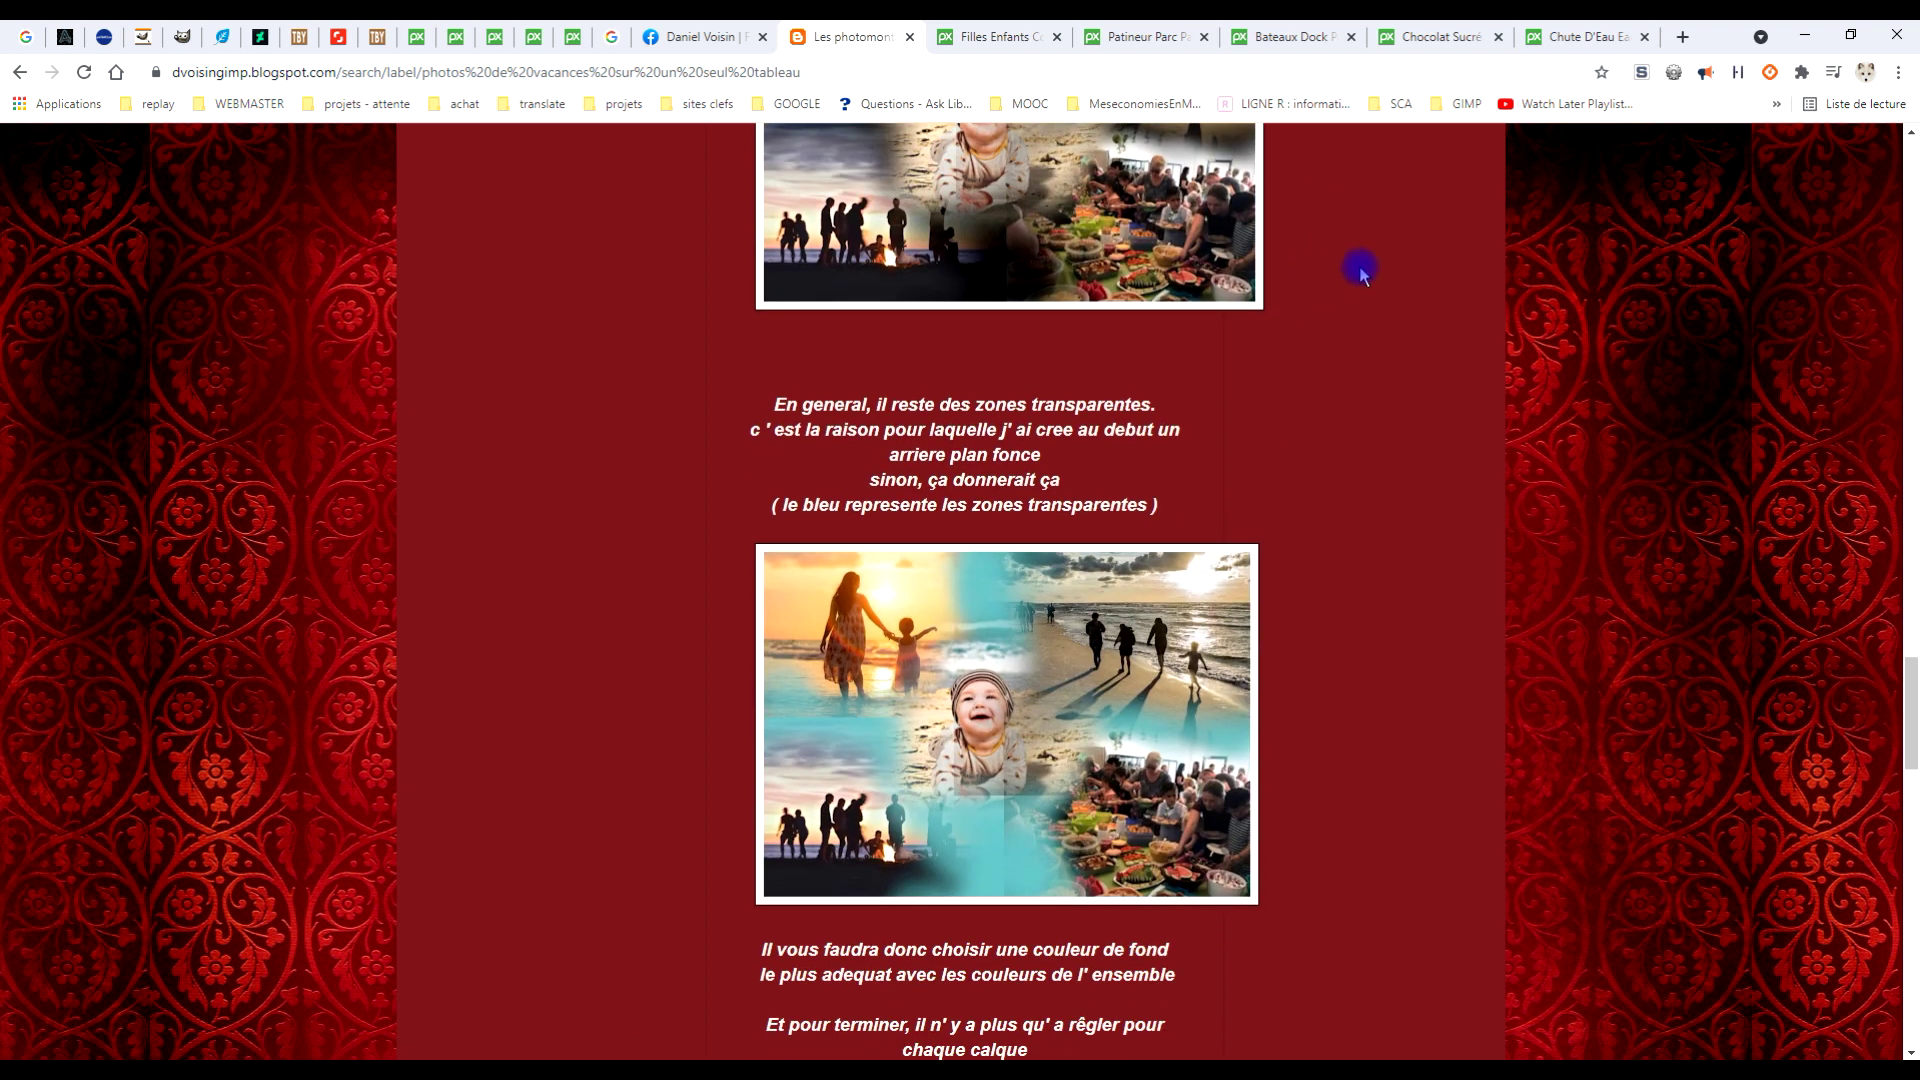
scroll(1360, 272, down, 2)
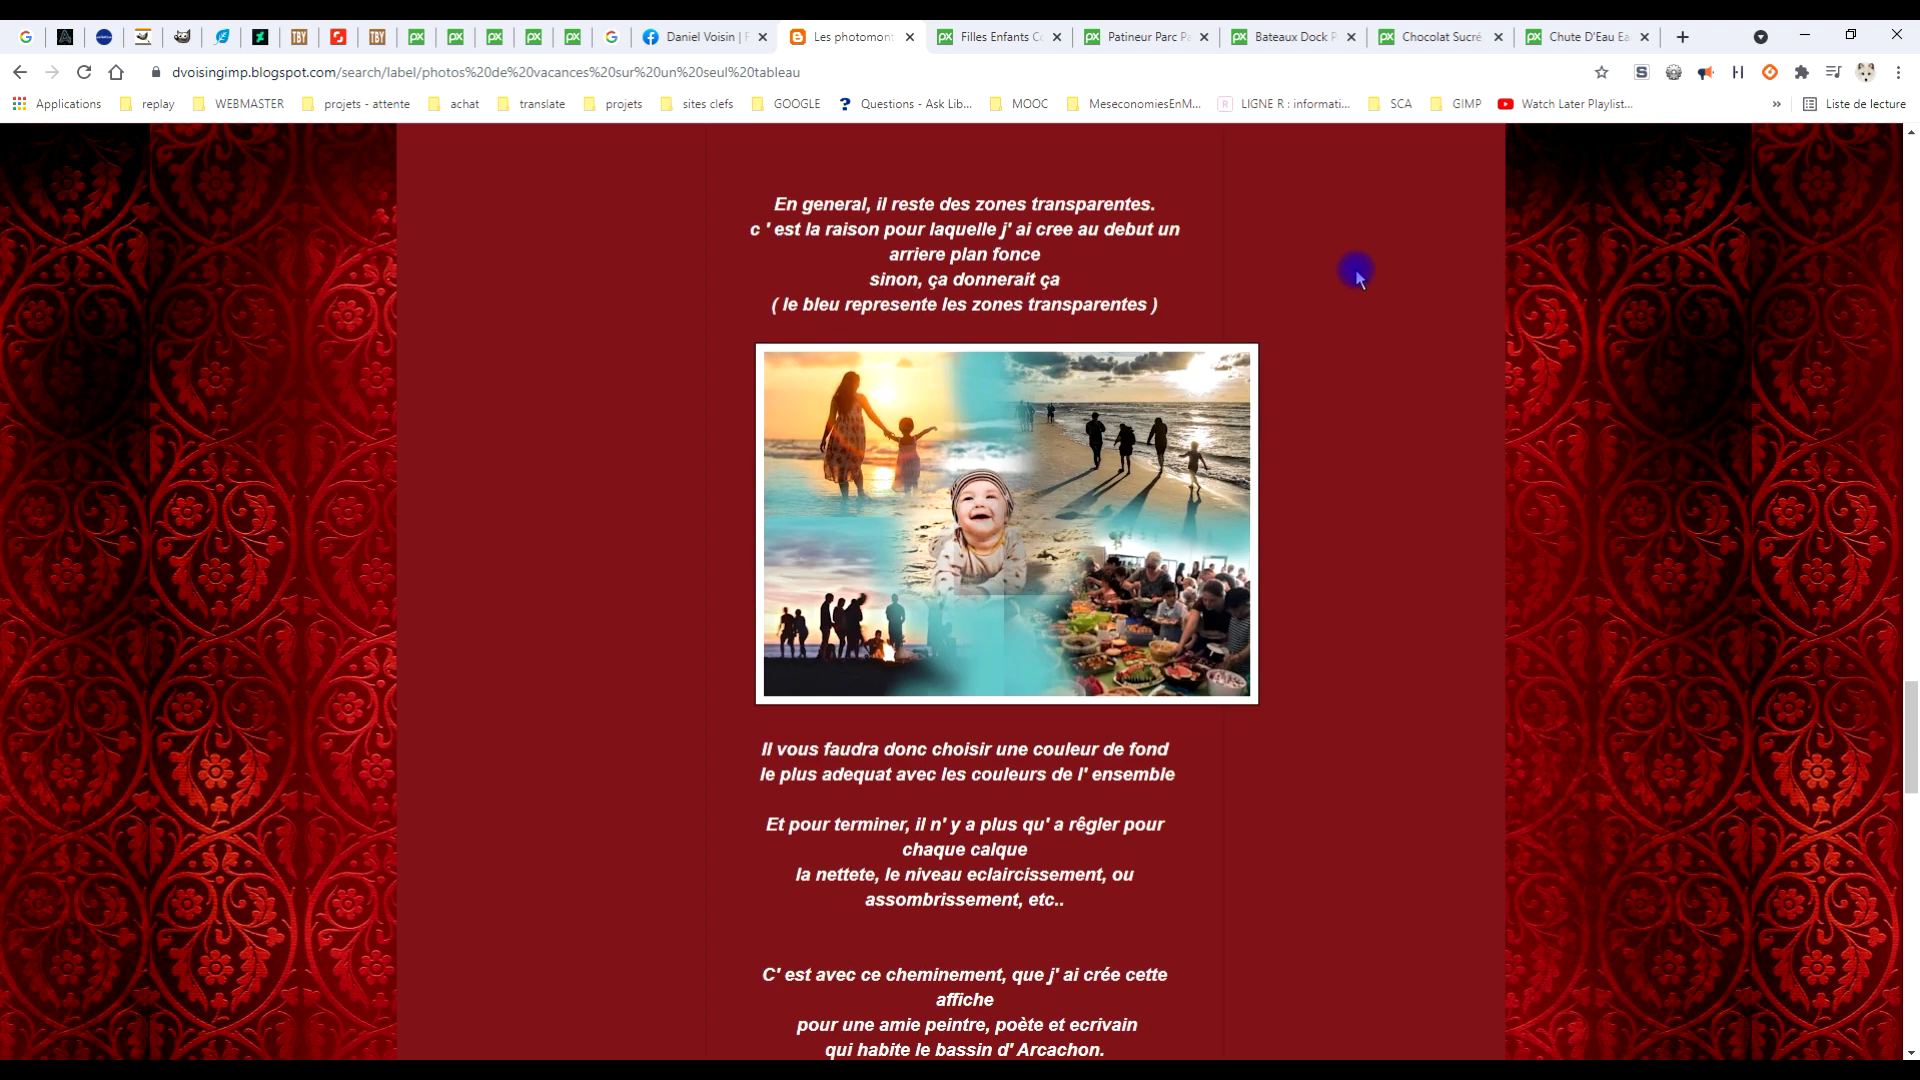
scroll(1358, 274, down, 3)
scroll(1358, 274, up, 8)
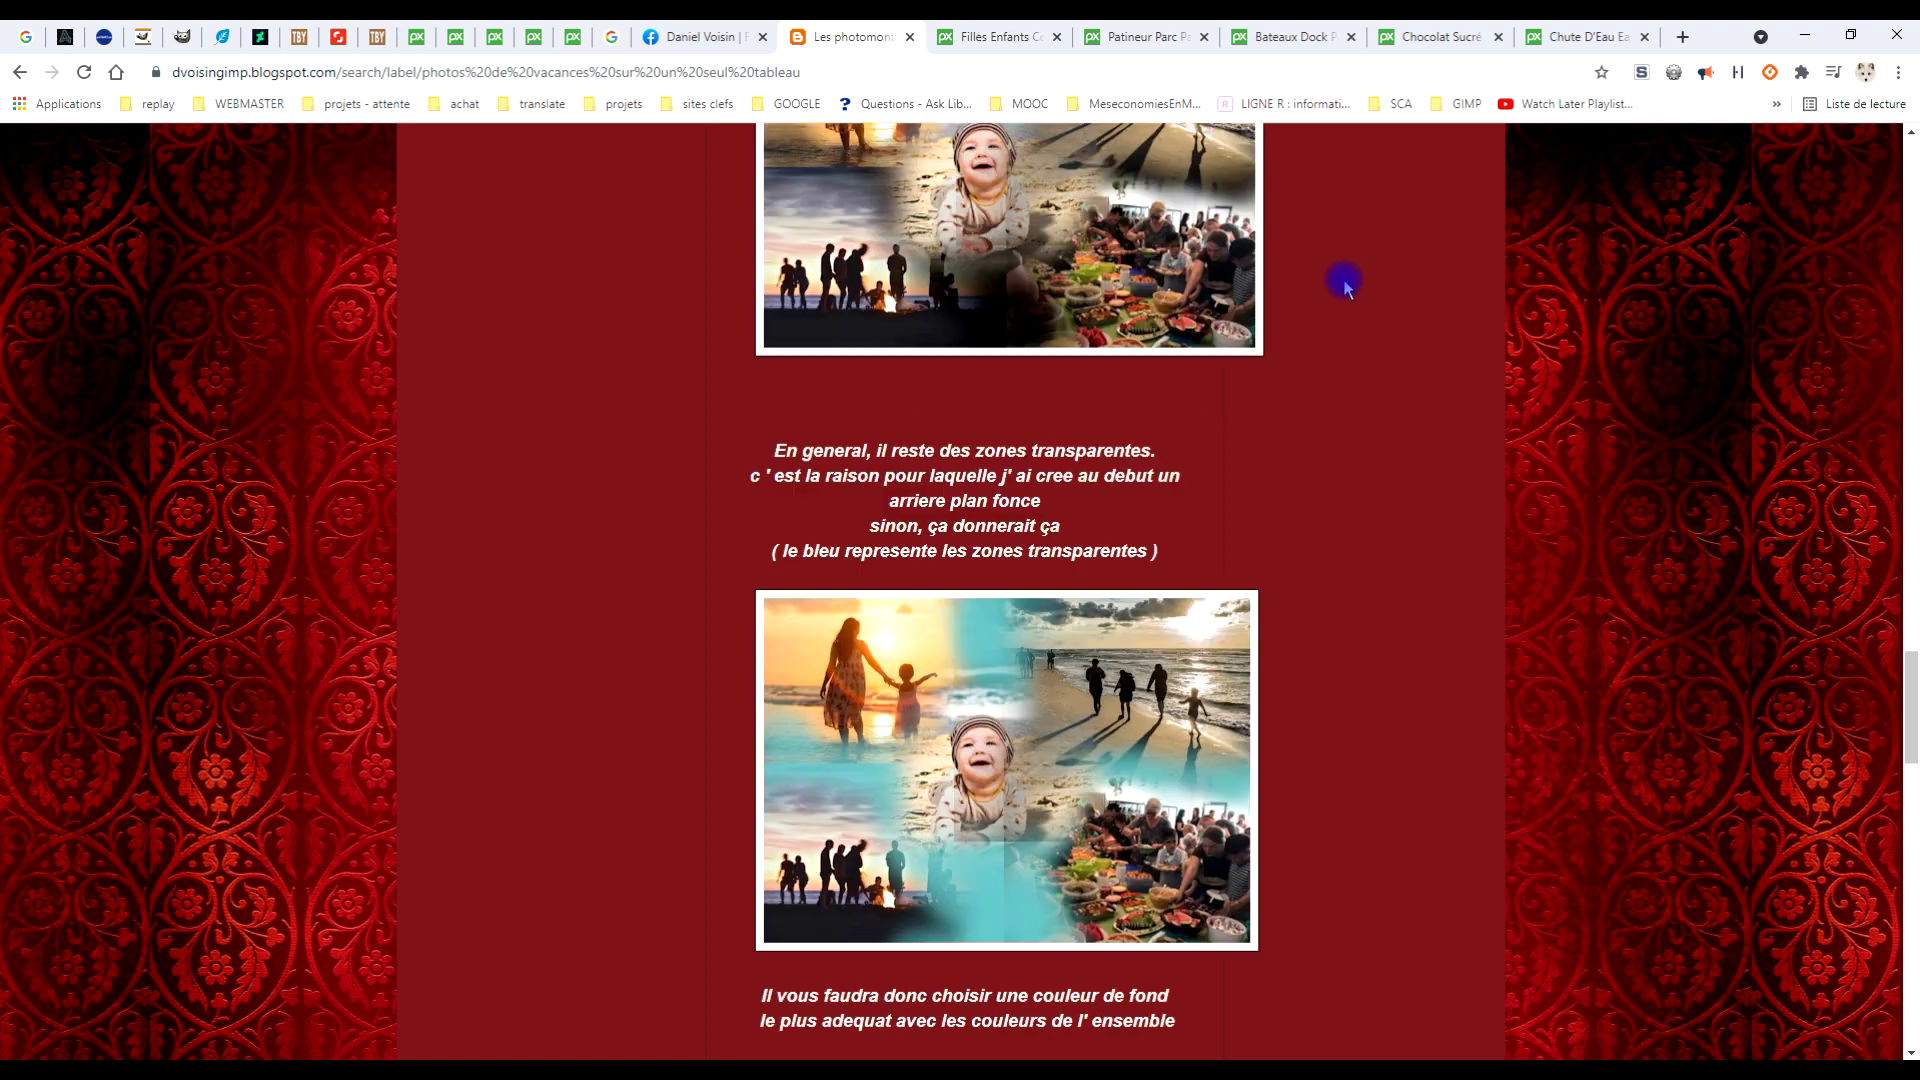
Return to the Facebook page and enlarge the holiday collage in the post
click(694, 36)
click(1200, 616)
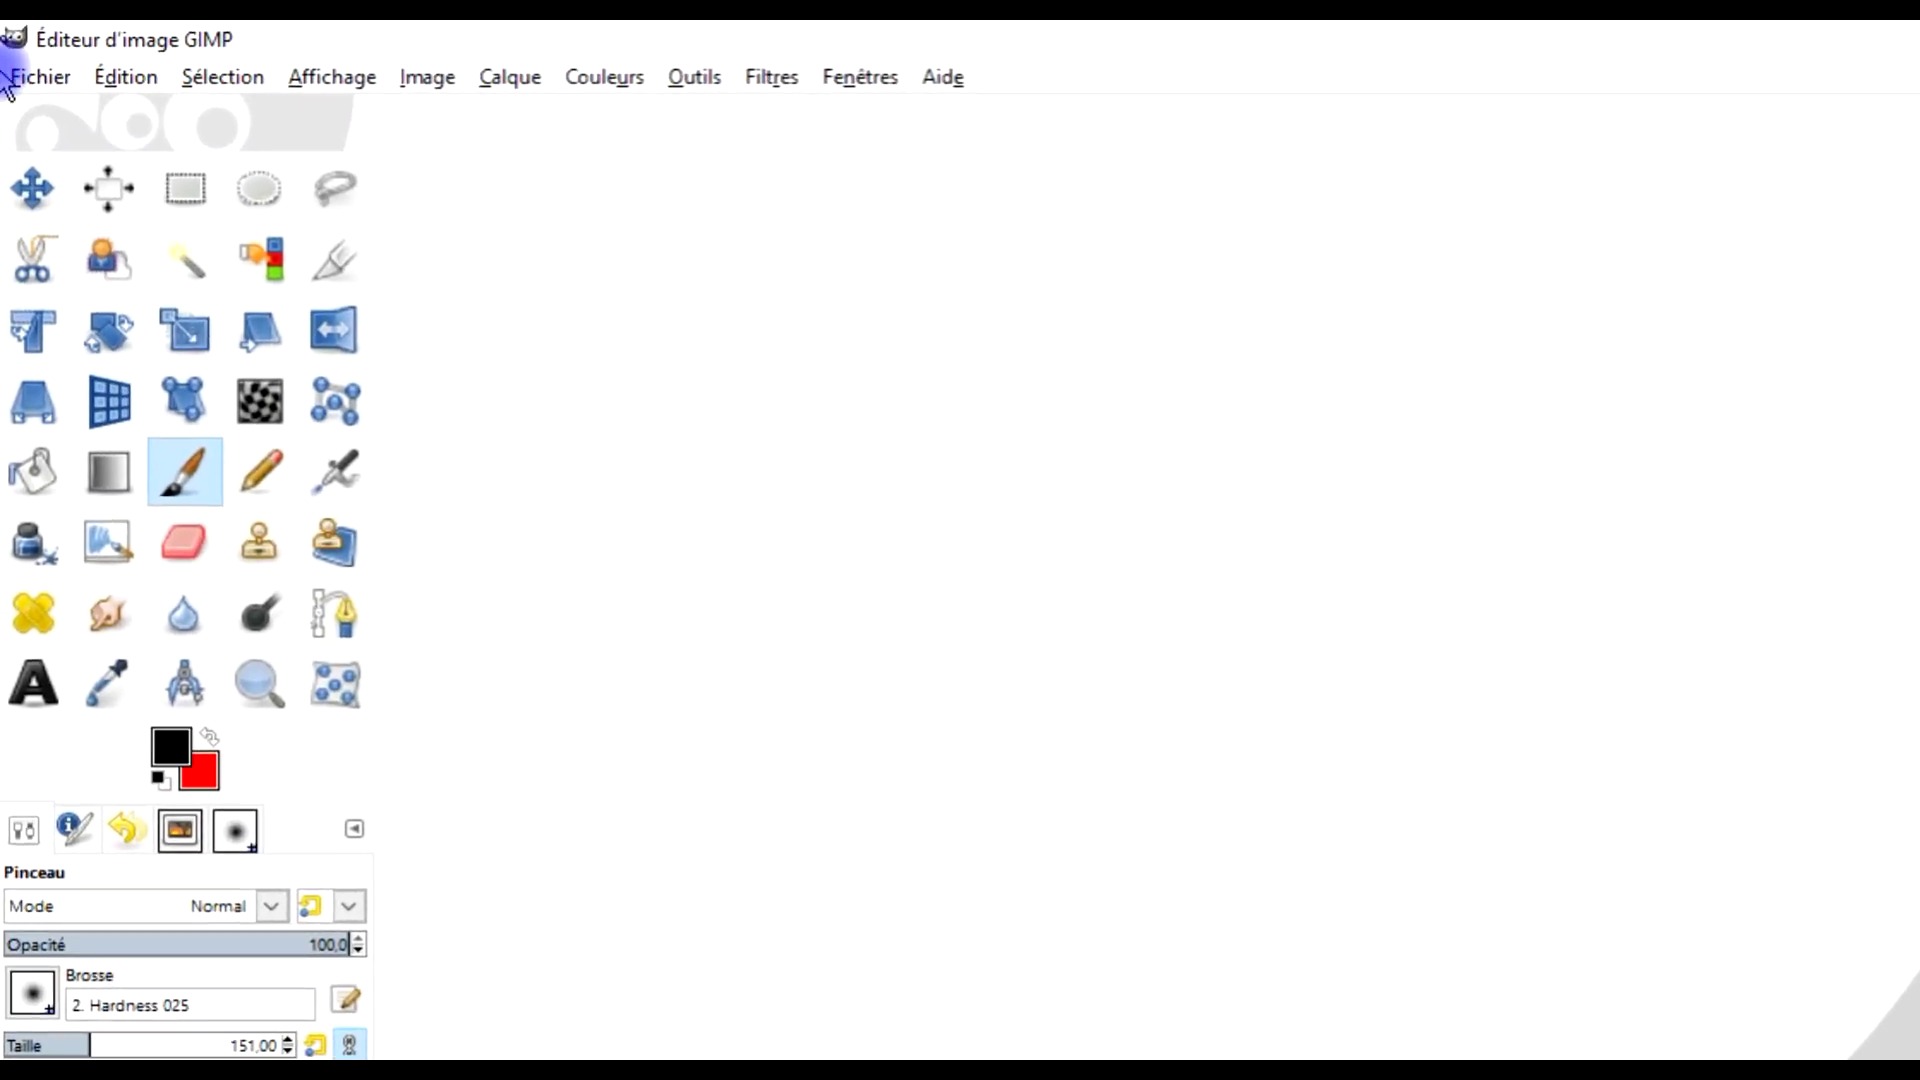
In GIMP, create a new image from the A4 (300ppi) template in landscape orientation, filled with white (Blanc)
click(45, 80)
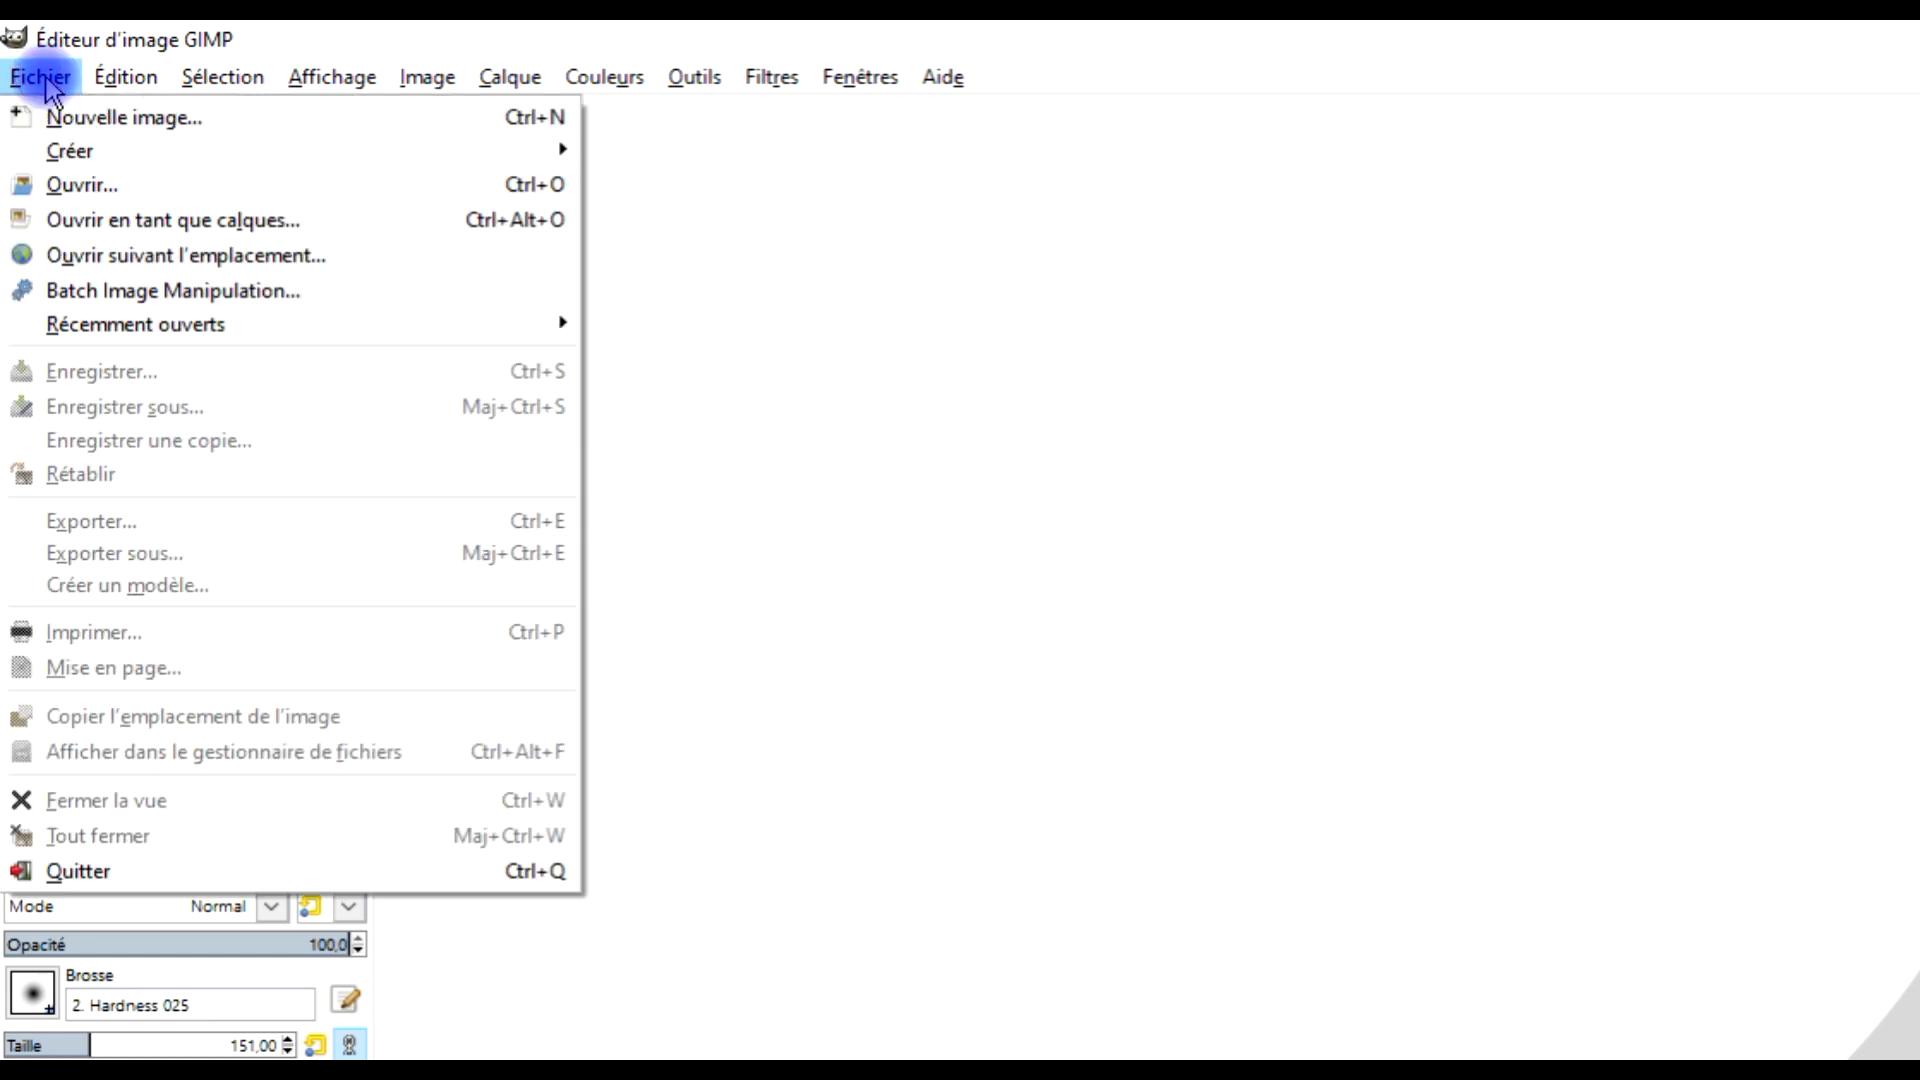
click(112, 122)
click(1540, 172)
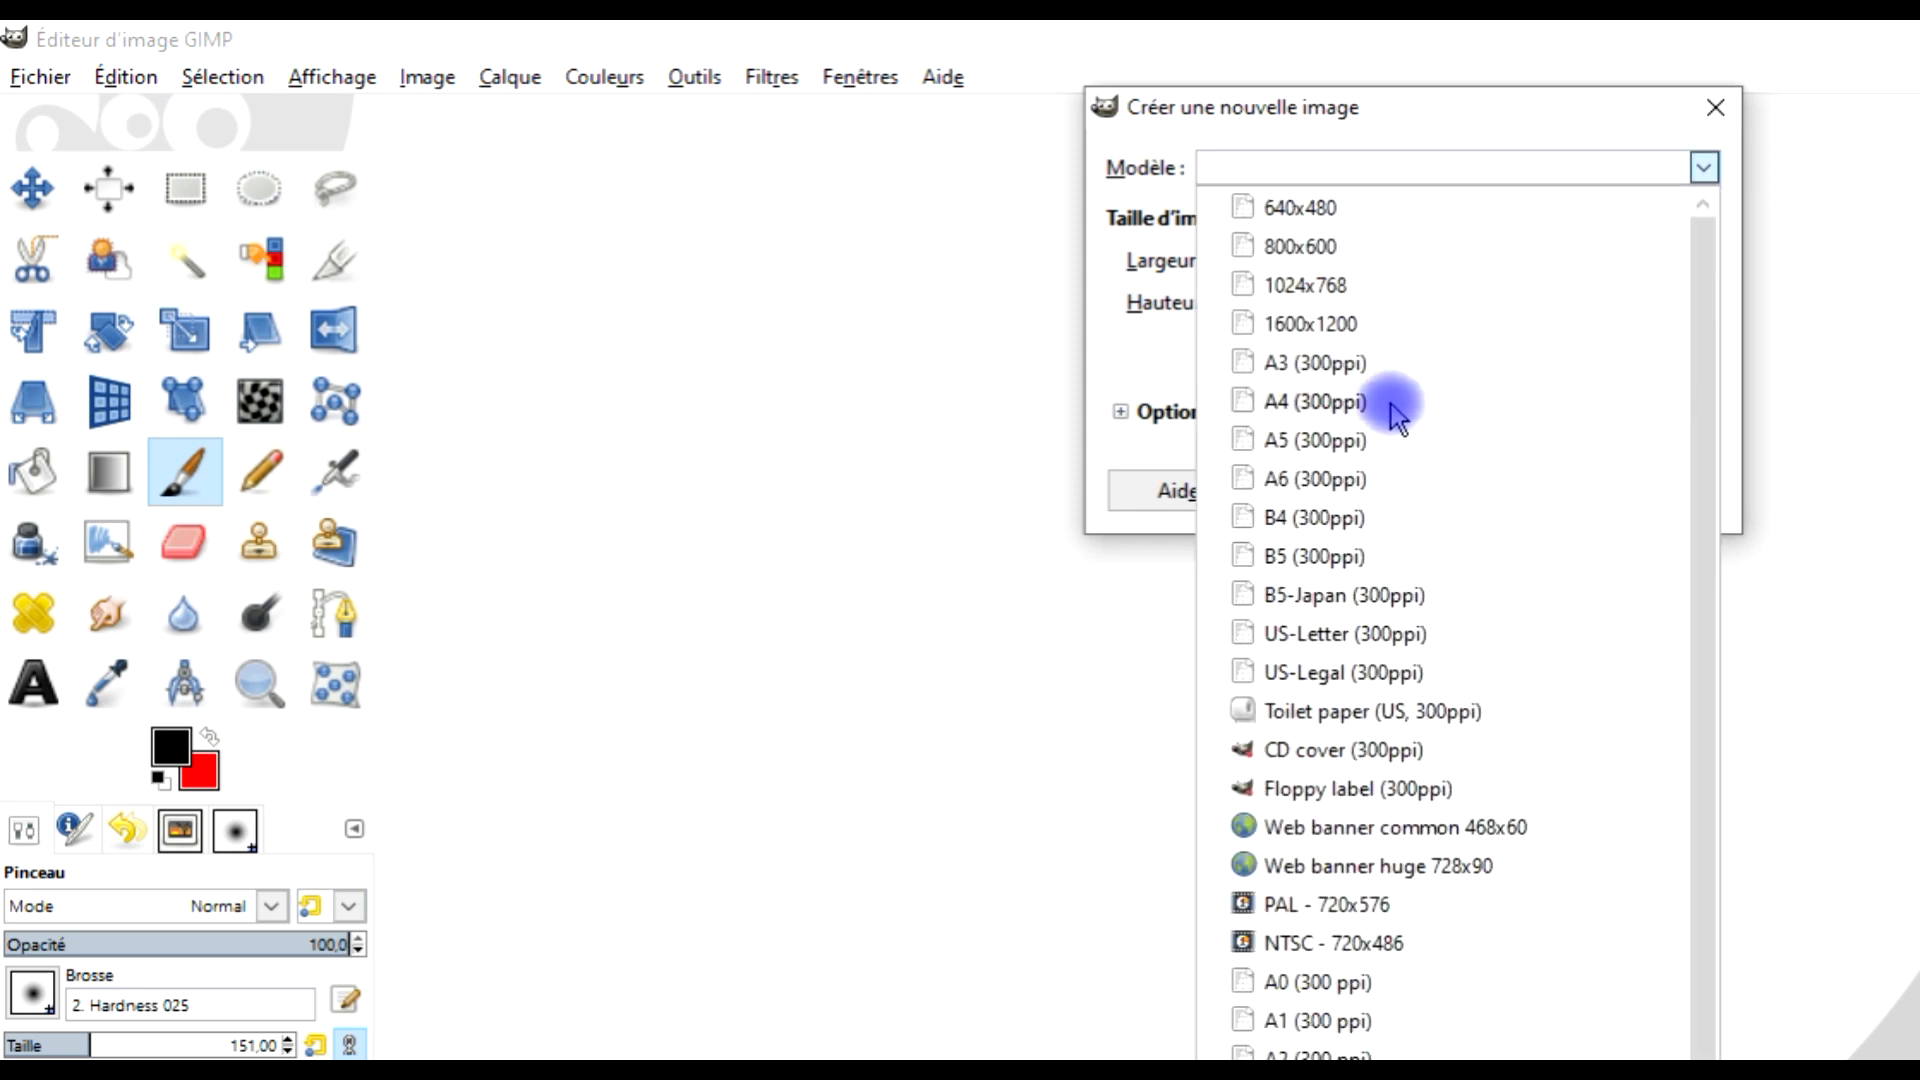
click(1391, 404)
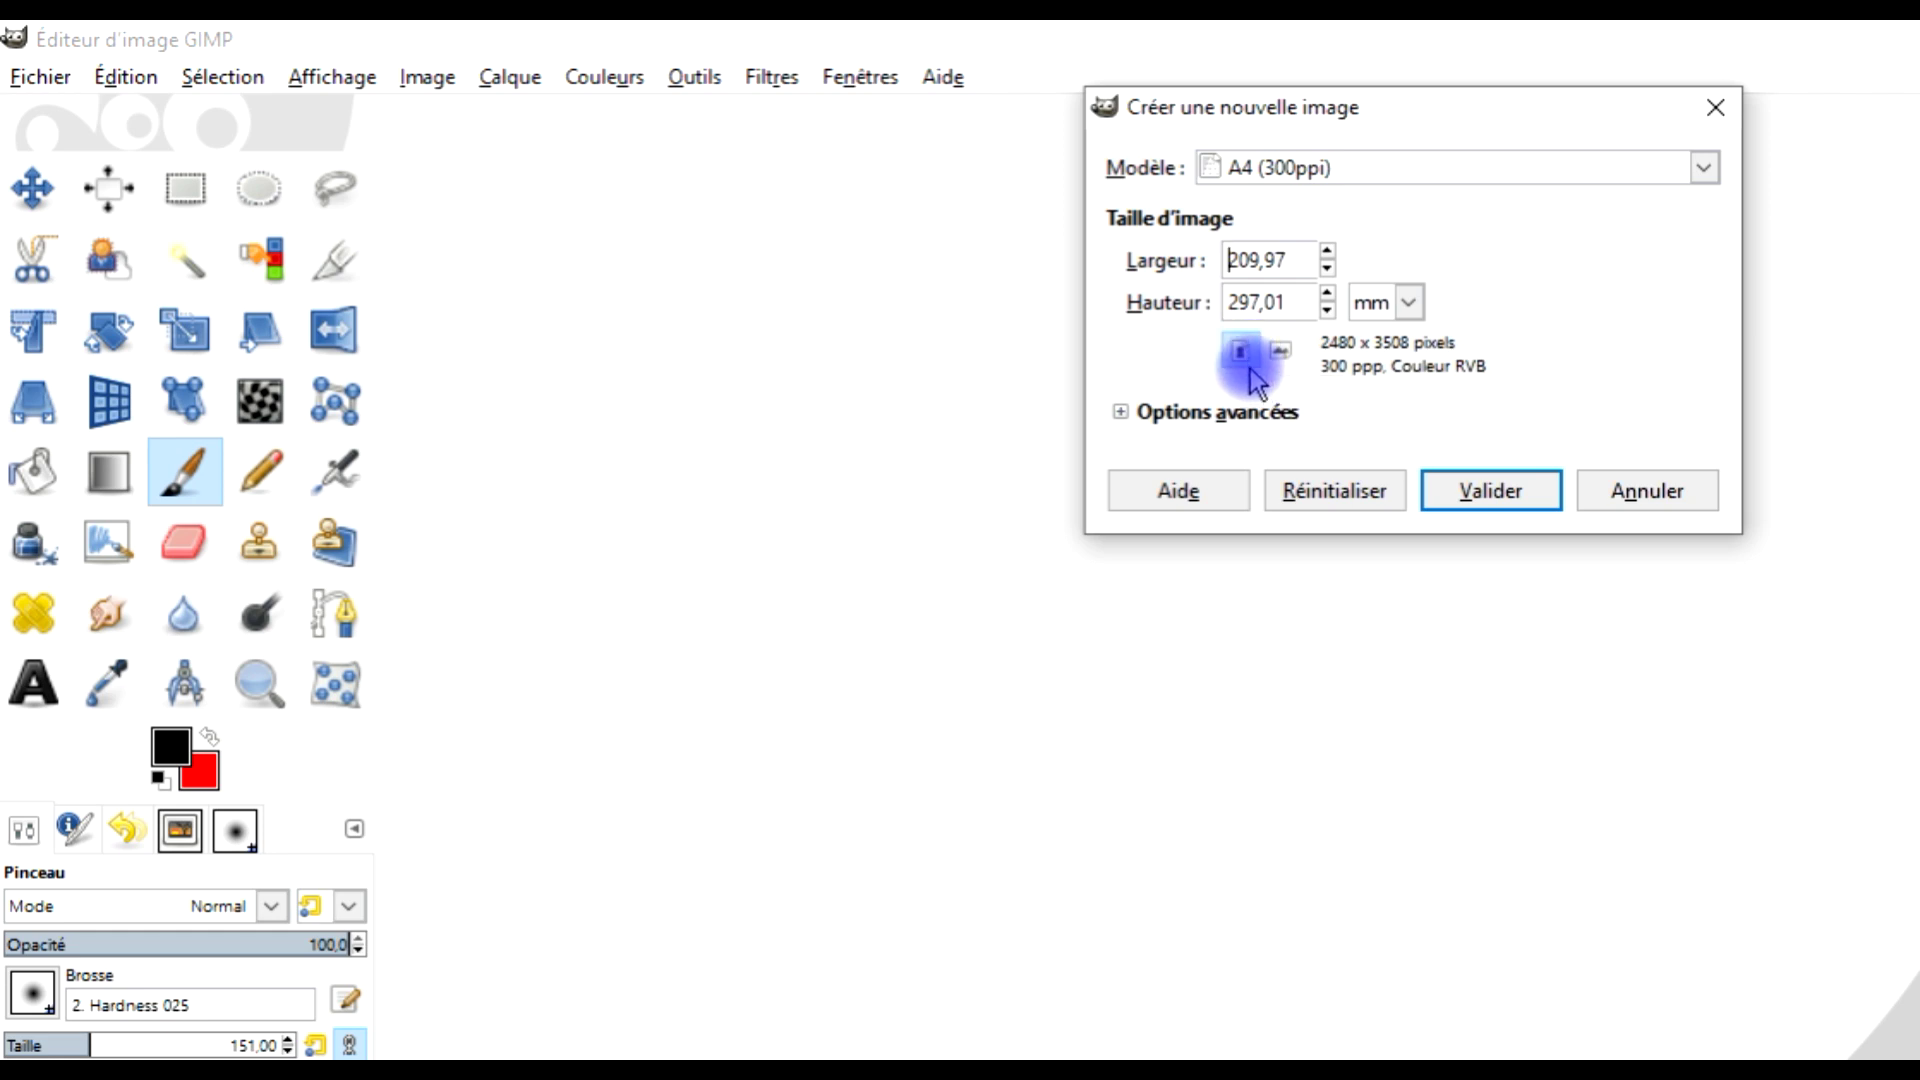
click(1280, 355)
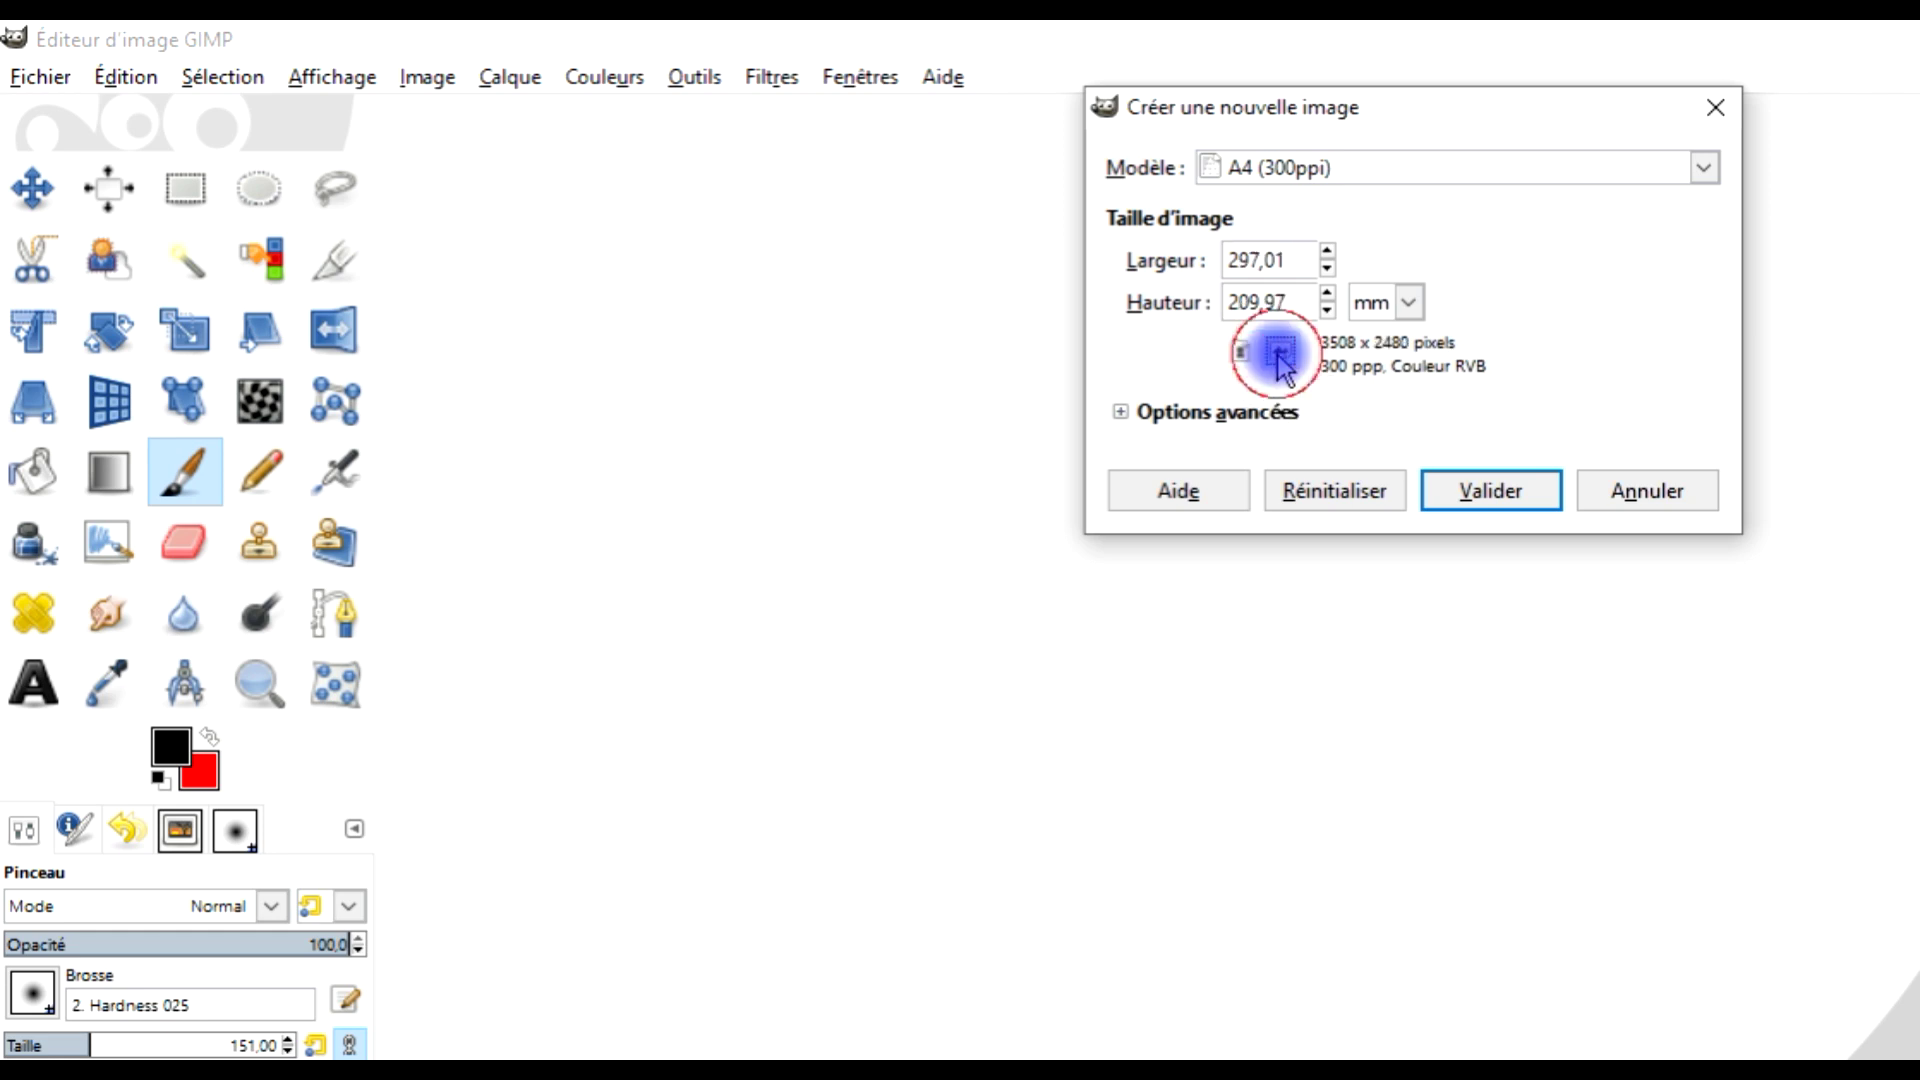
click(1122, 414)
click(1413, 785)
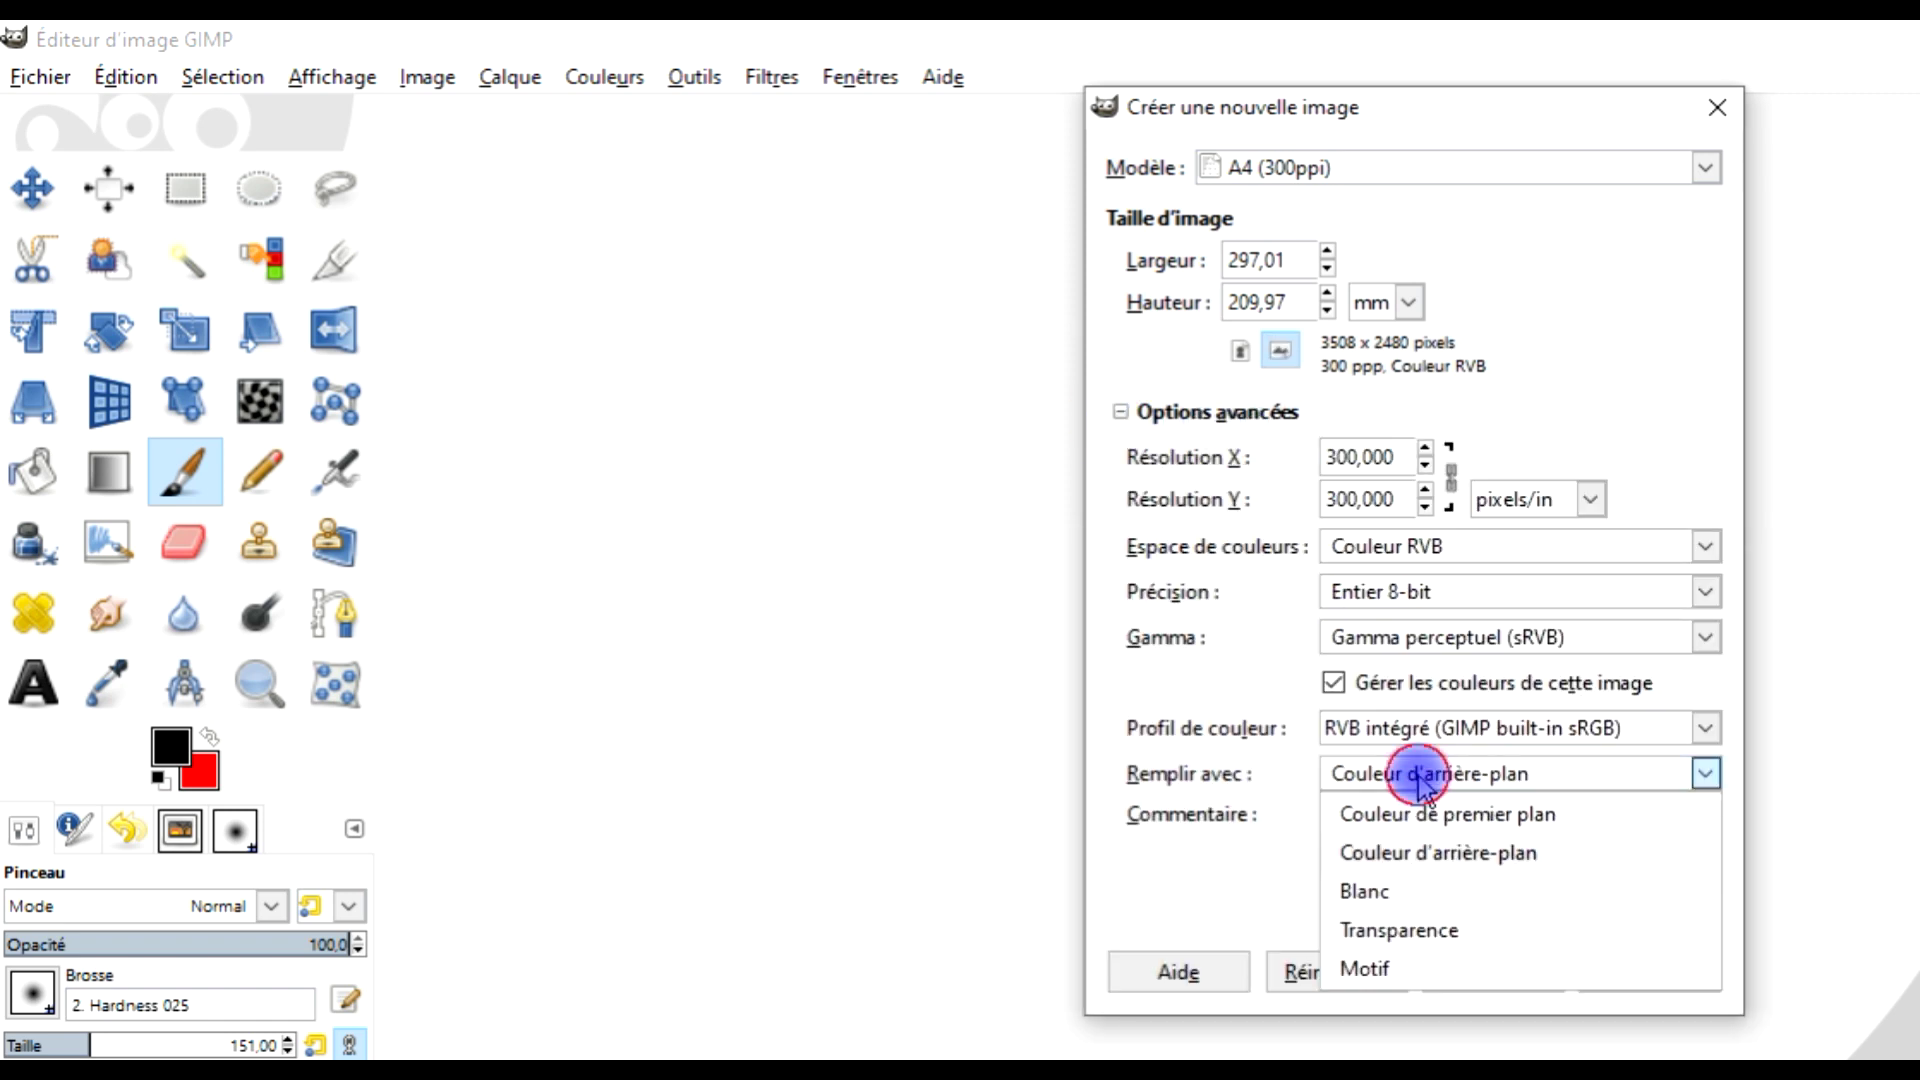
click(1417, 885)
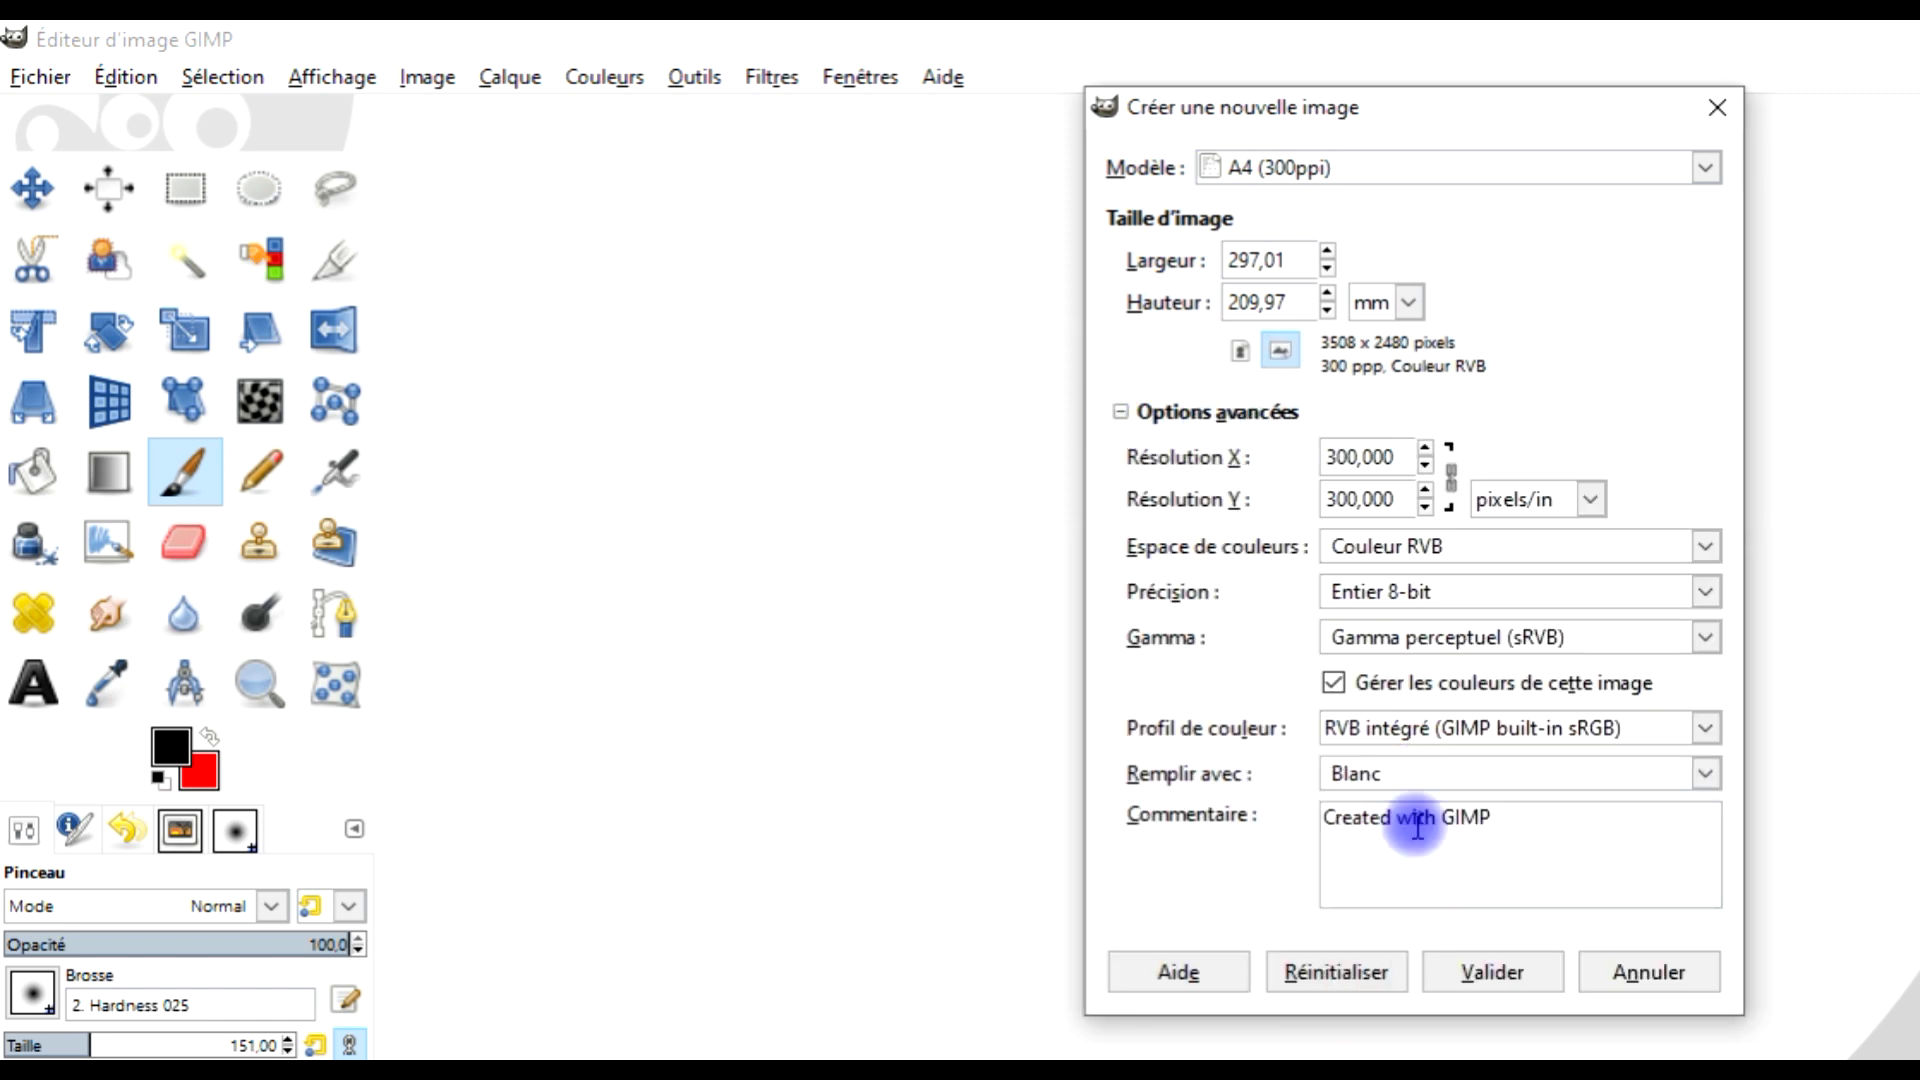
click(1492, 972)
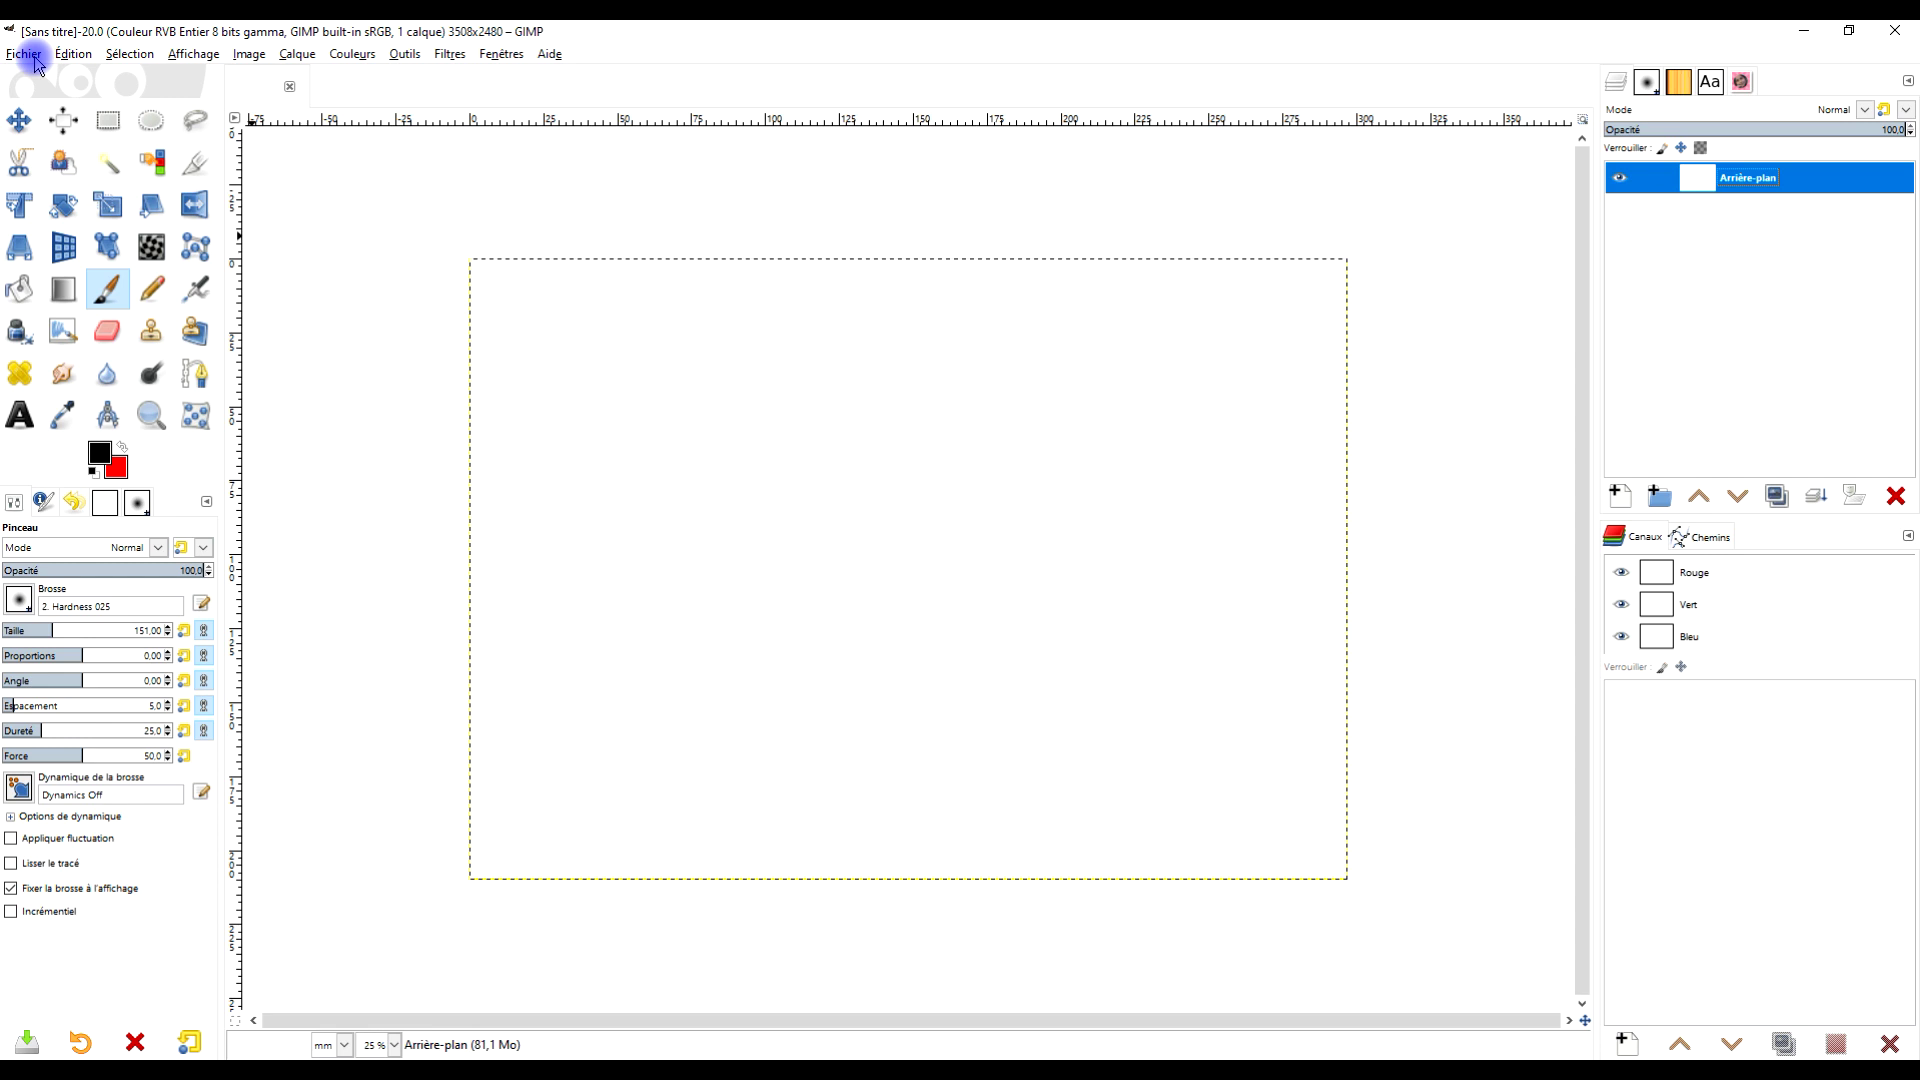
Open all five JPG photos from the familles-vacances folder as layers in the new image
click(23, 57)
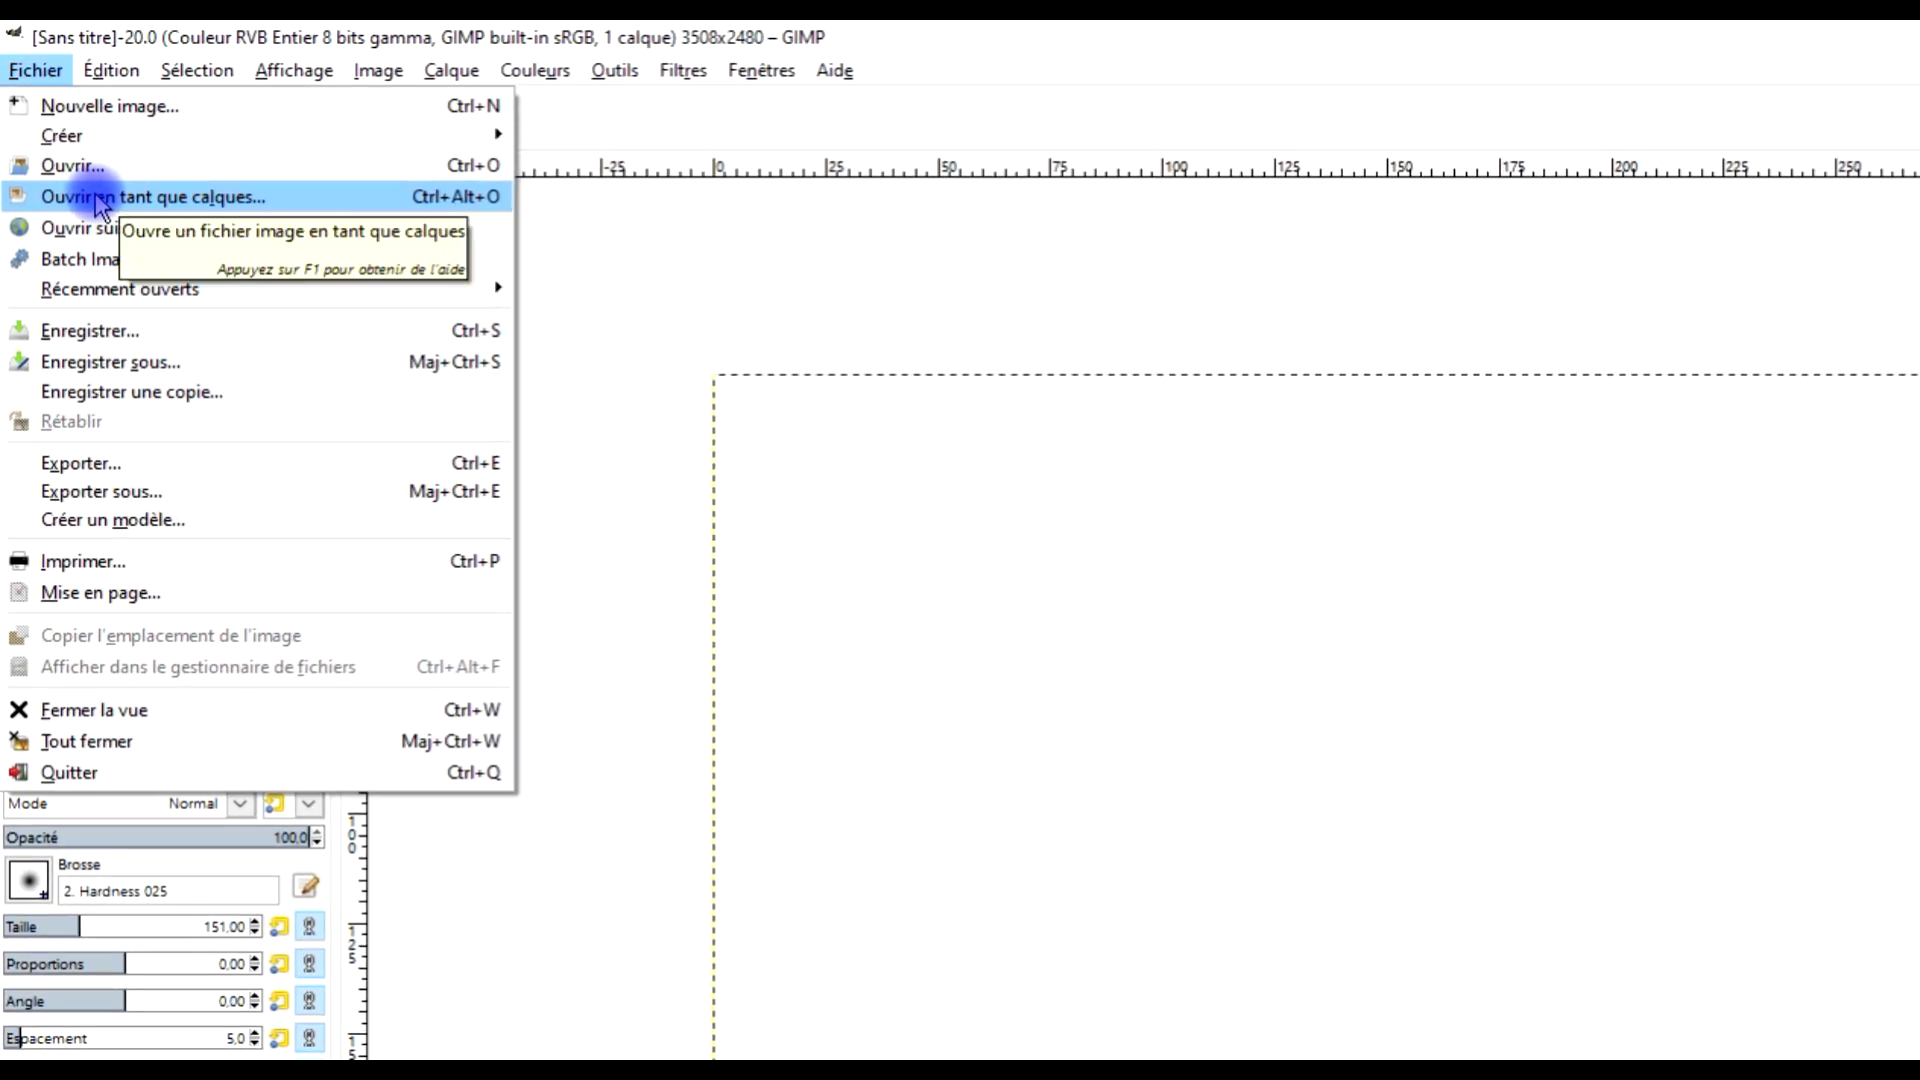
click(97, 200)
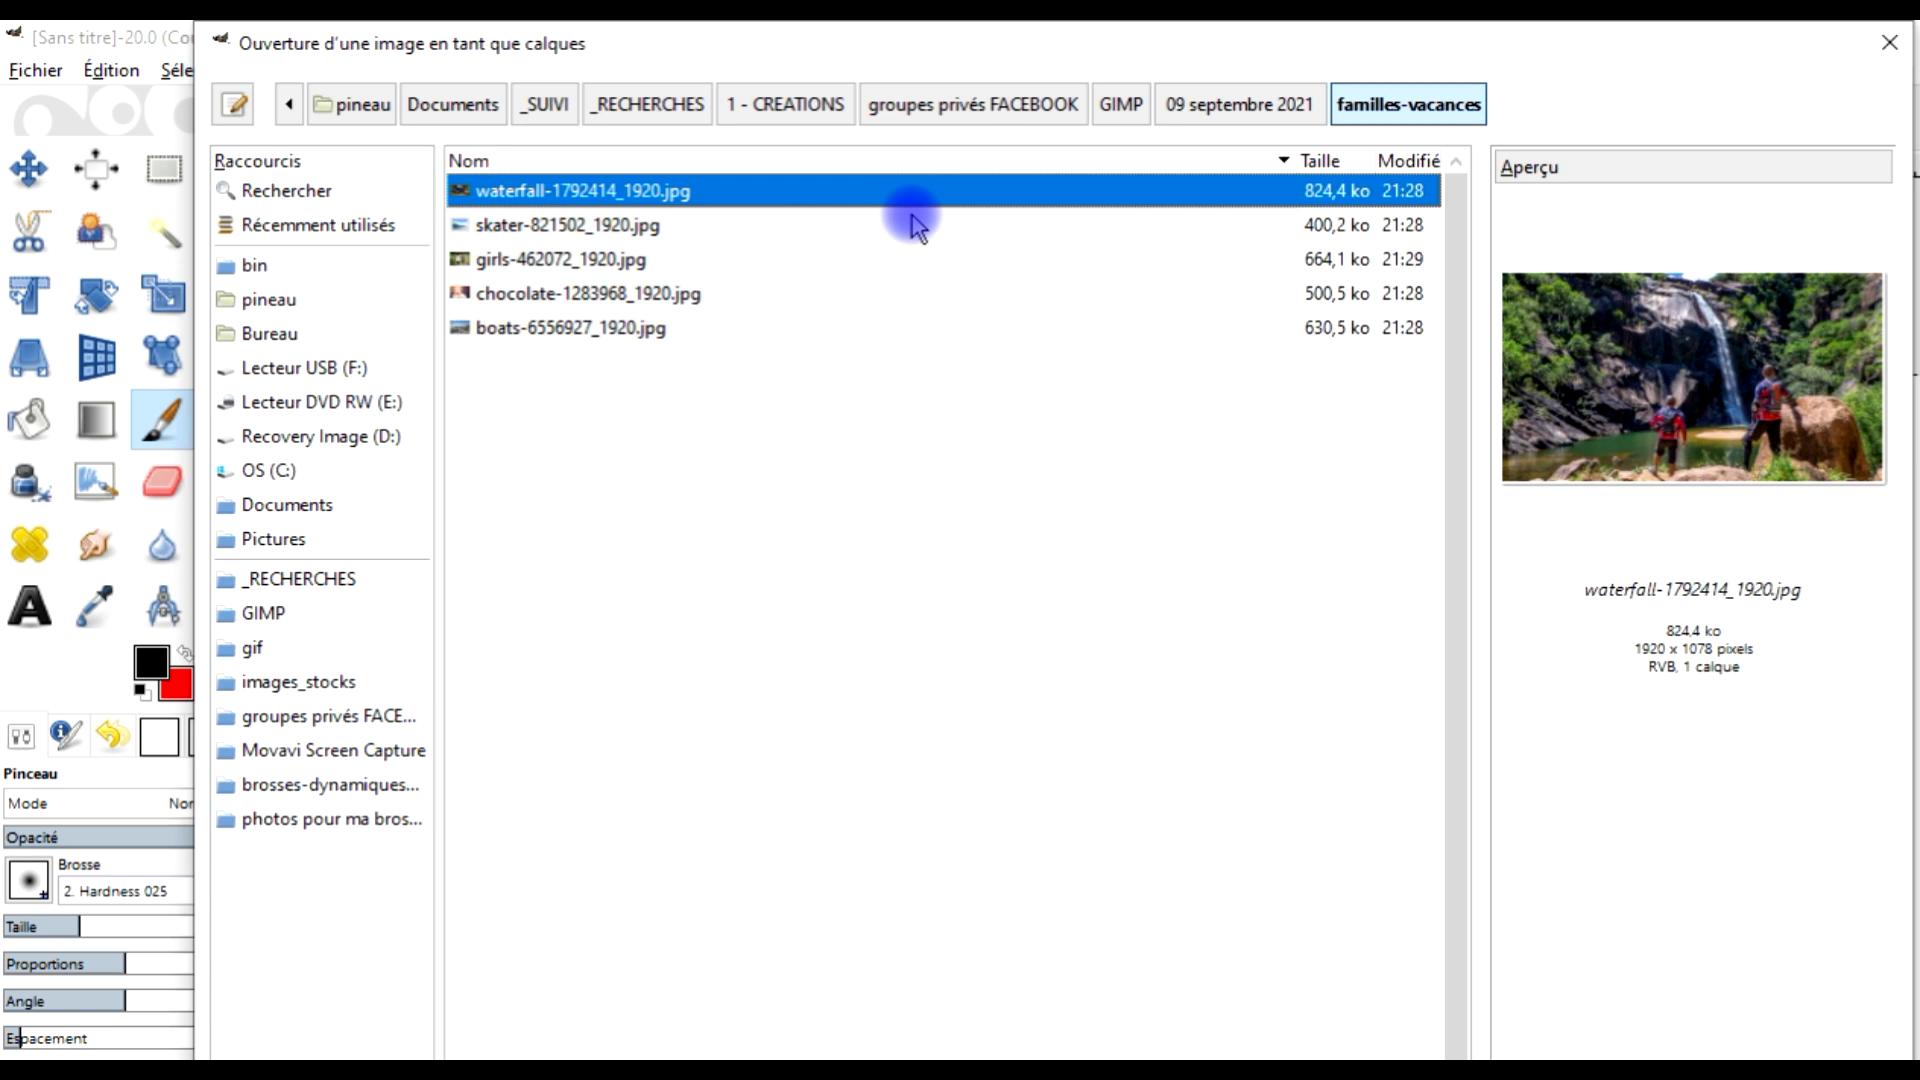
key(ctrl+a)
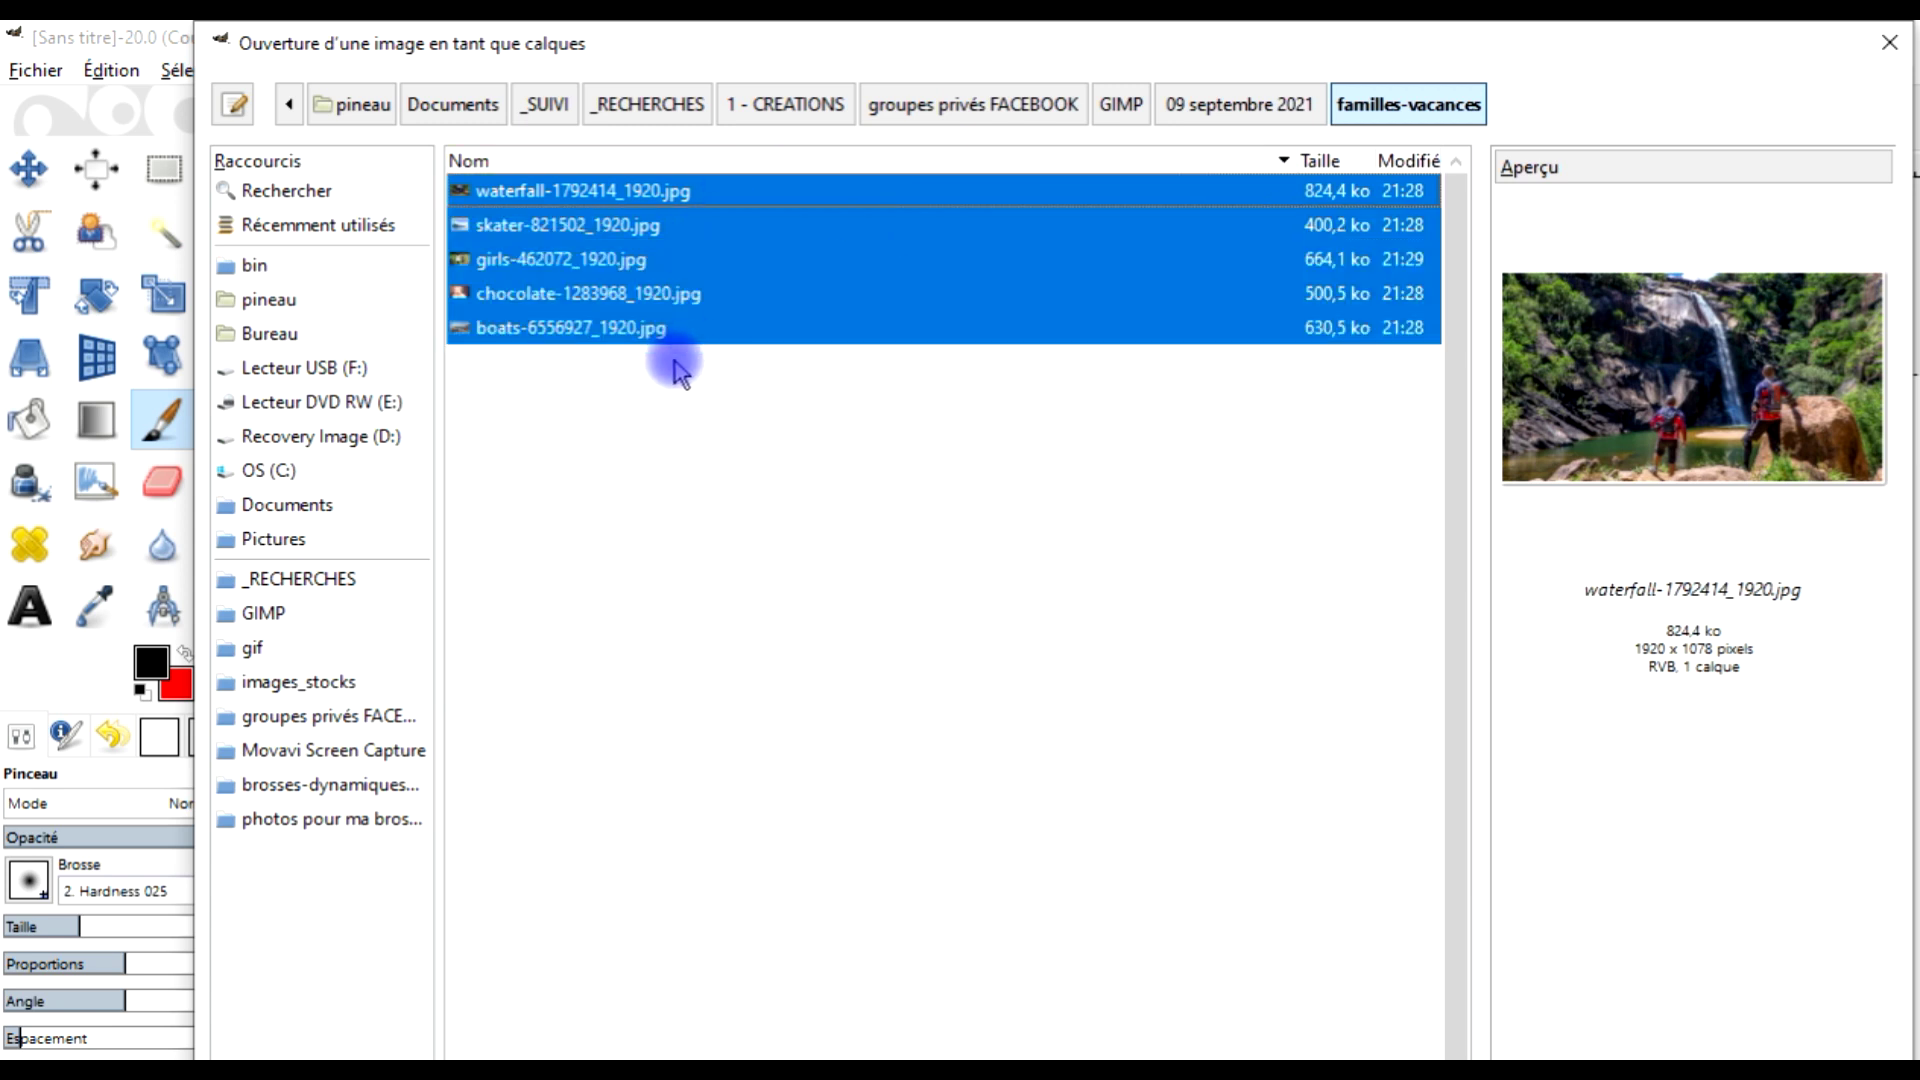
click(830, 190)
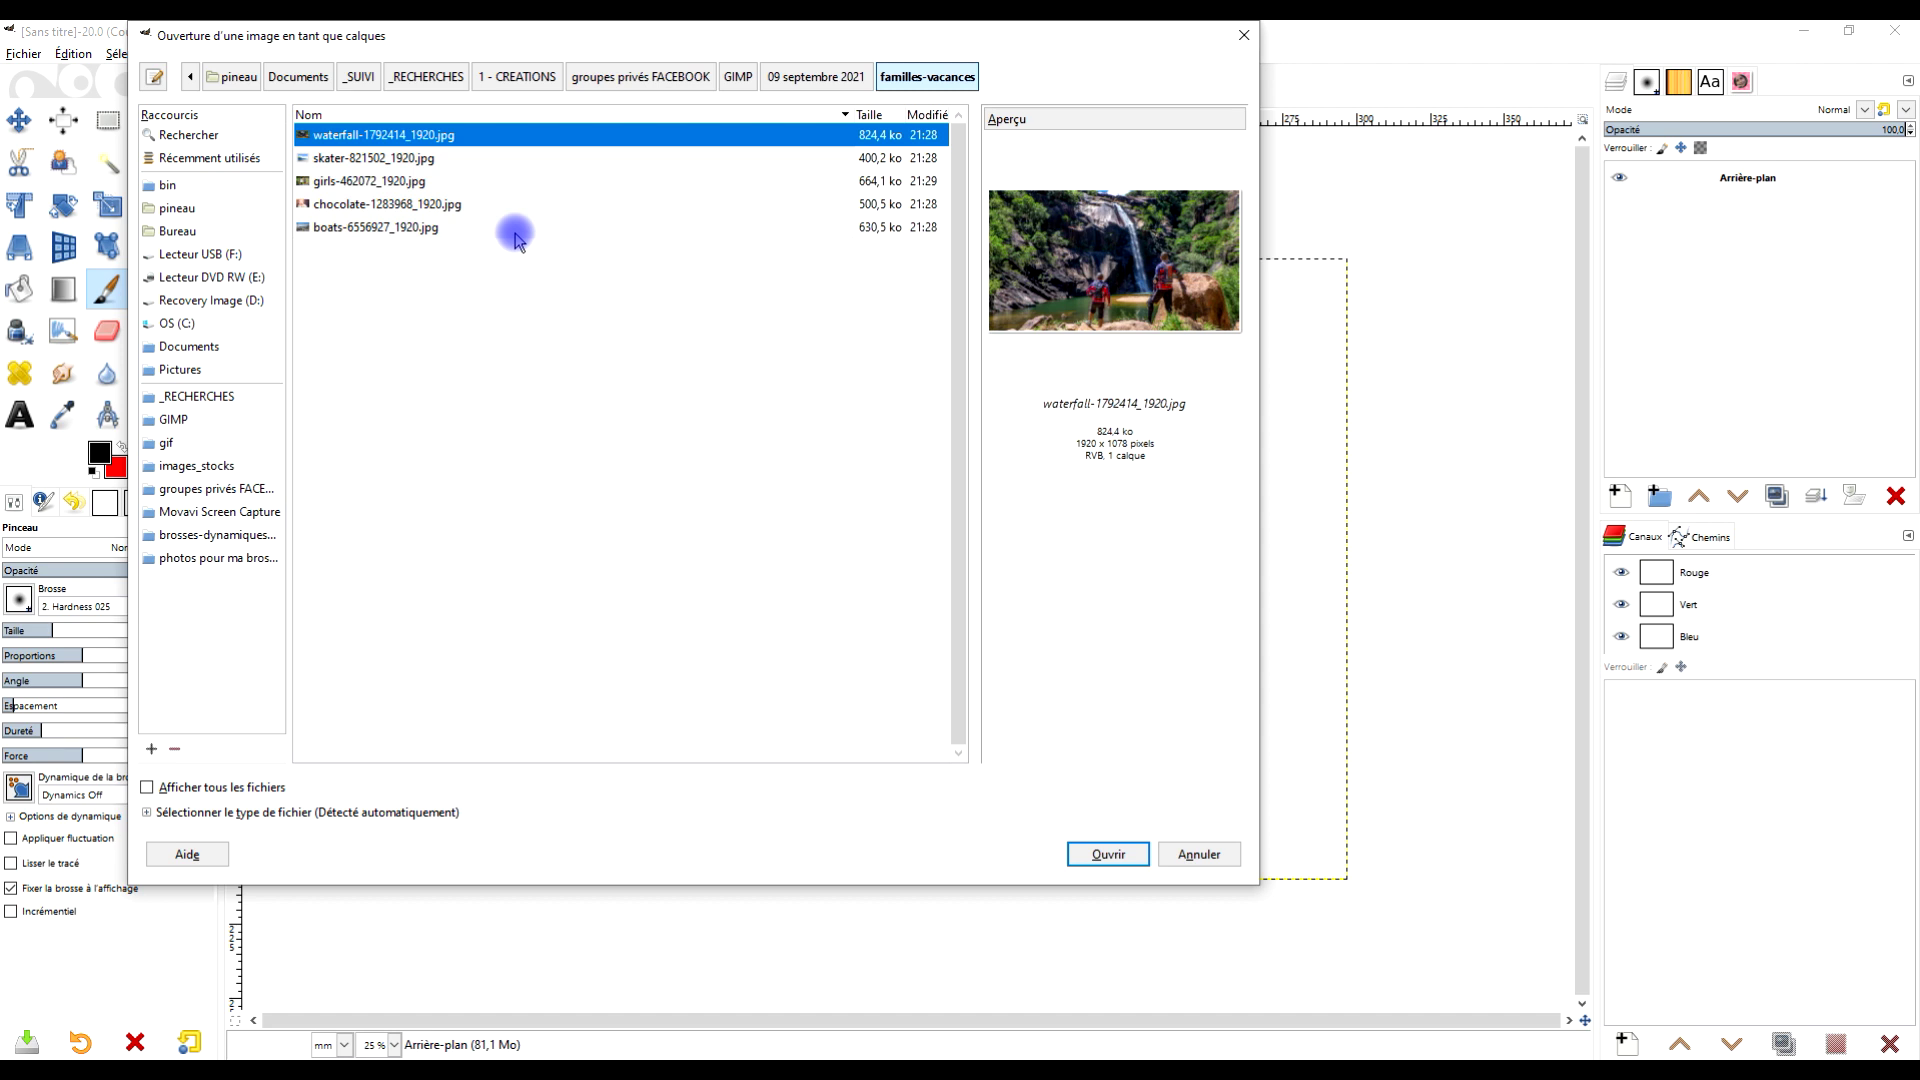
key(ctrl+a)
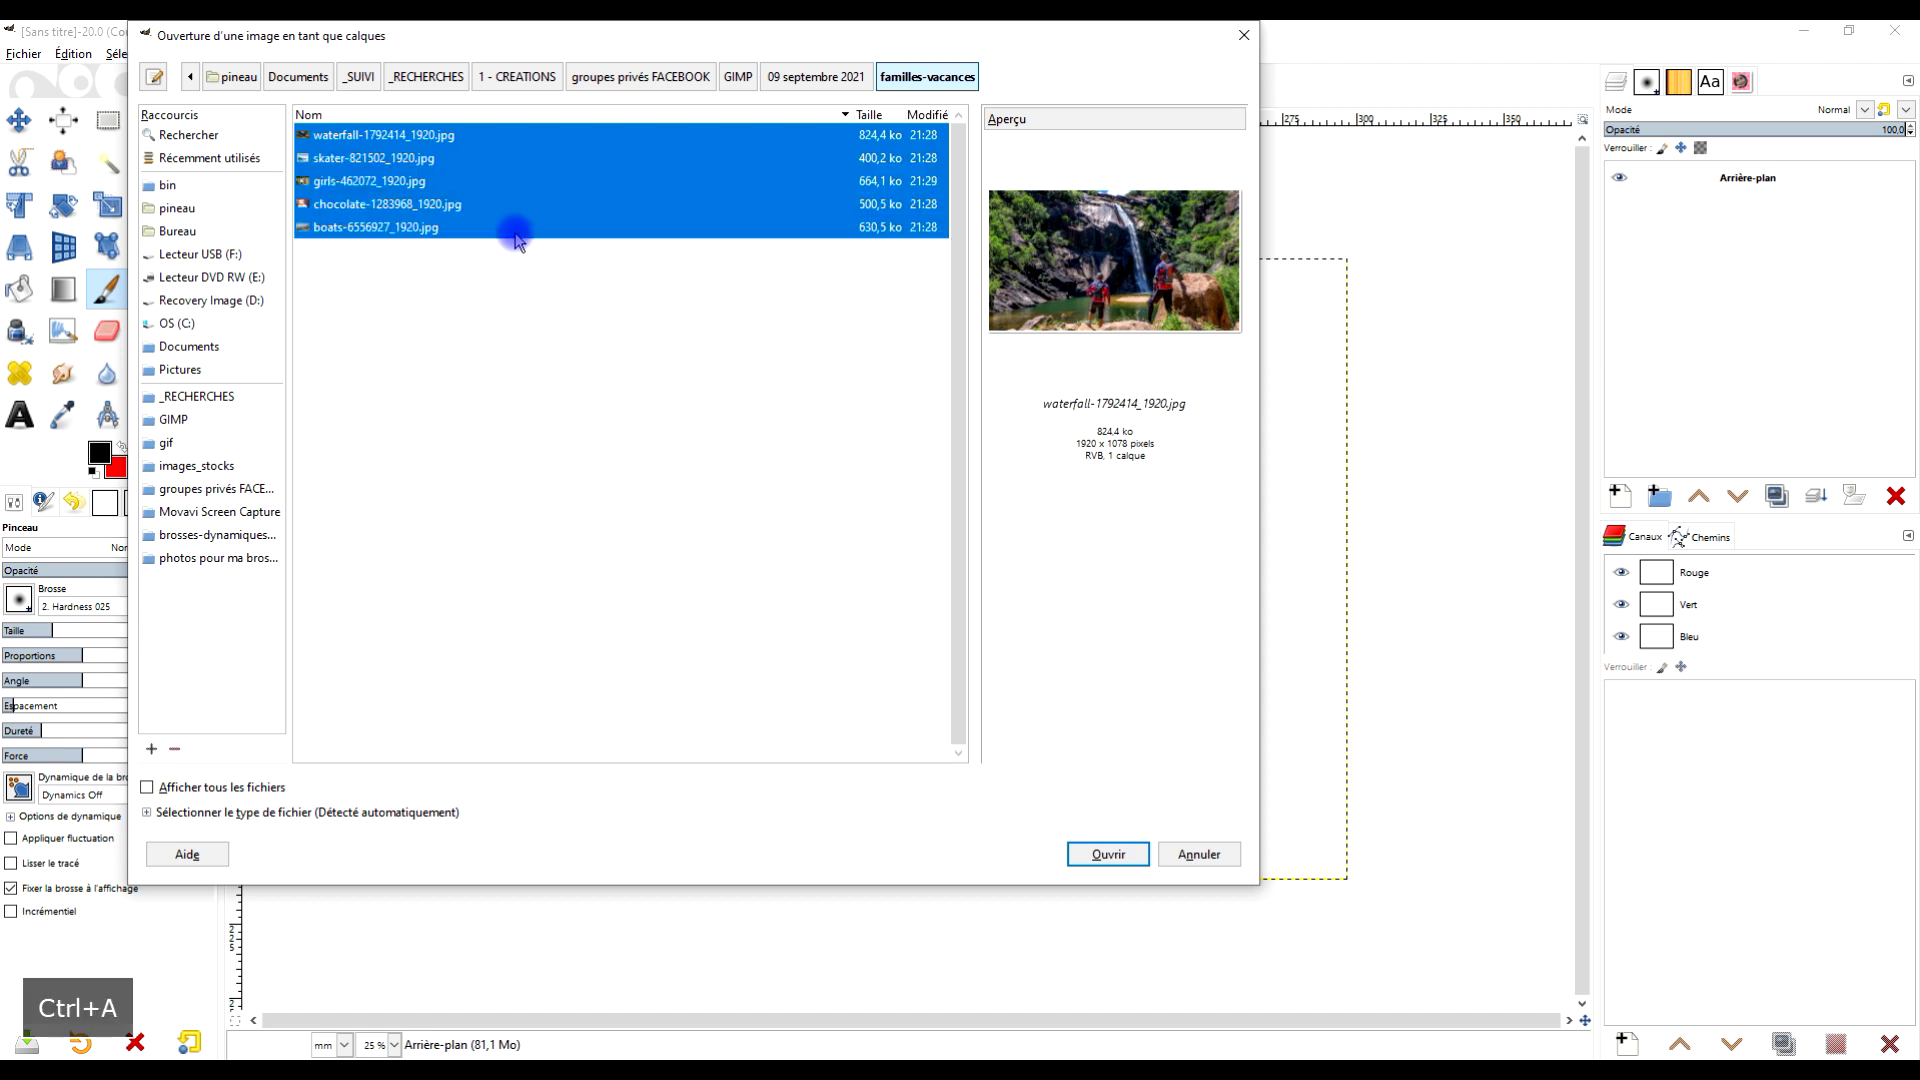
click(497, 140)
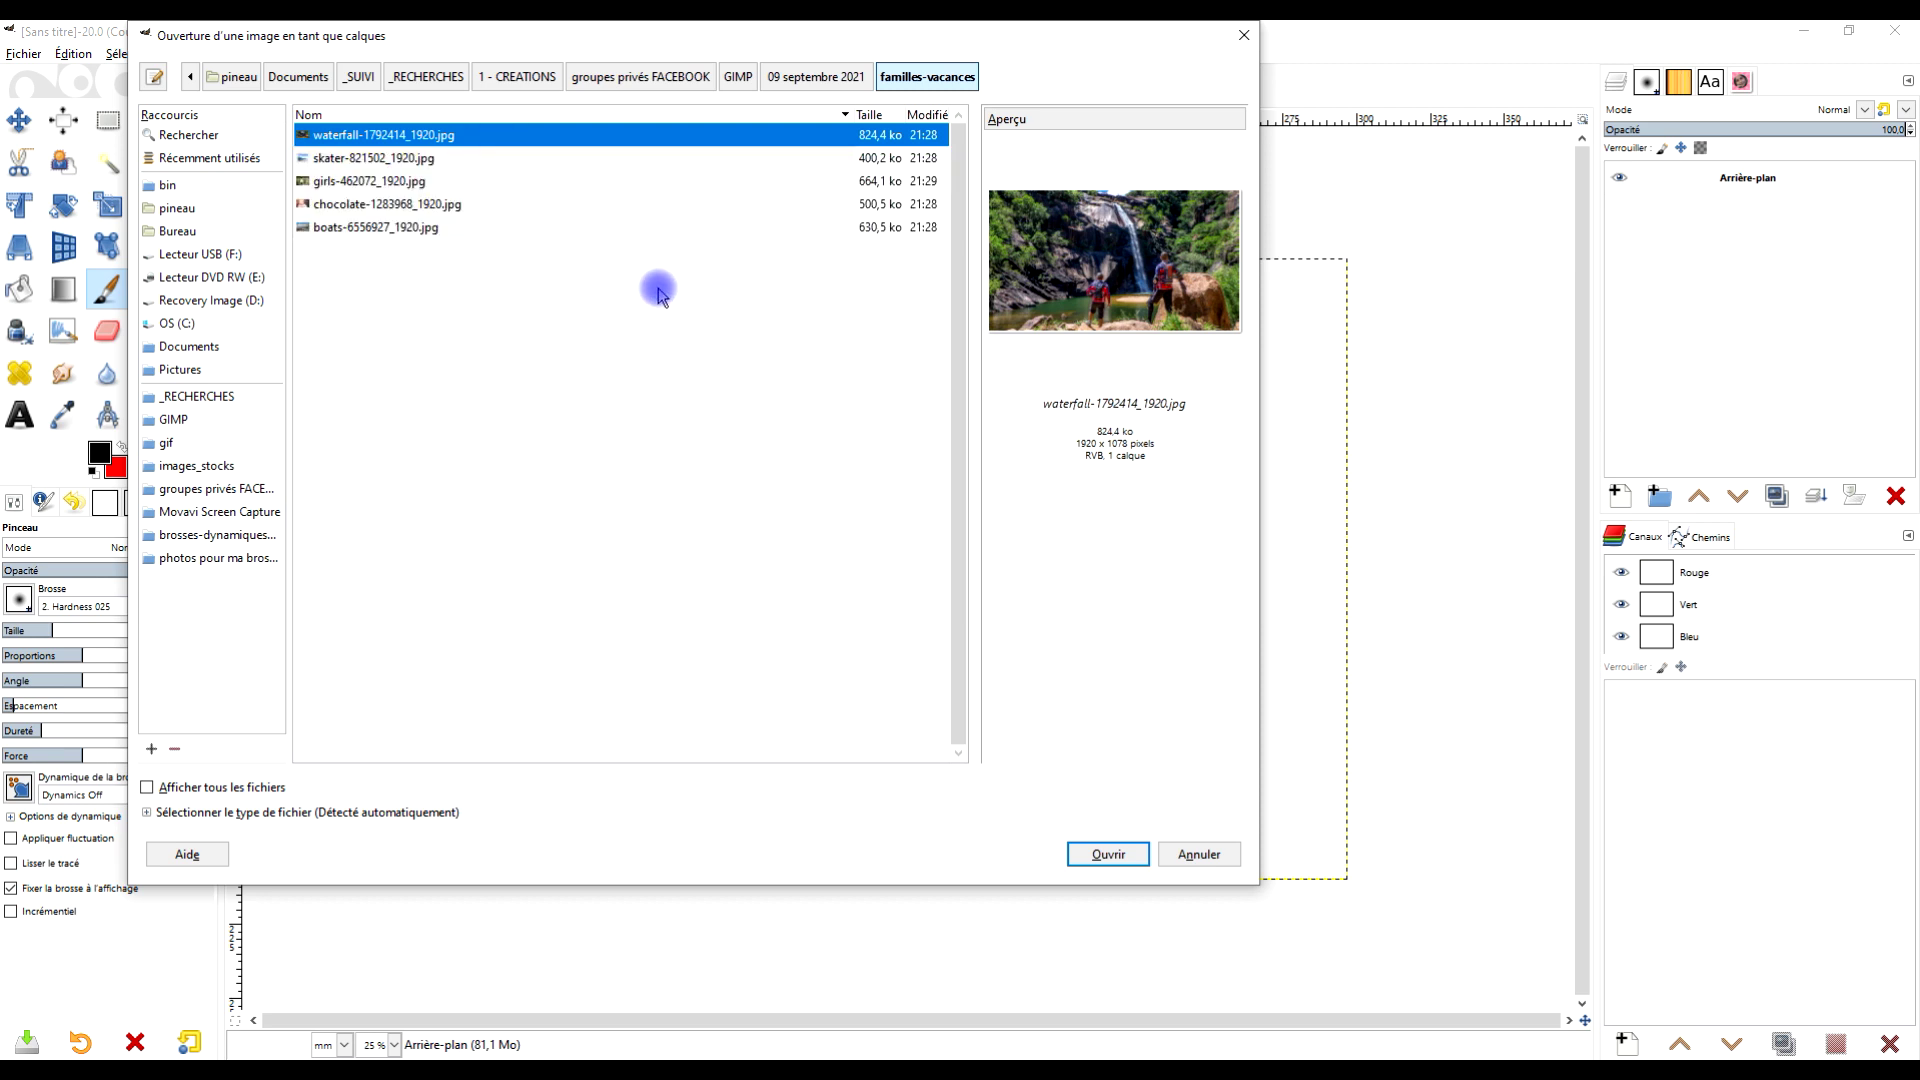
key(ctrl+a)
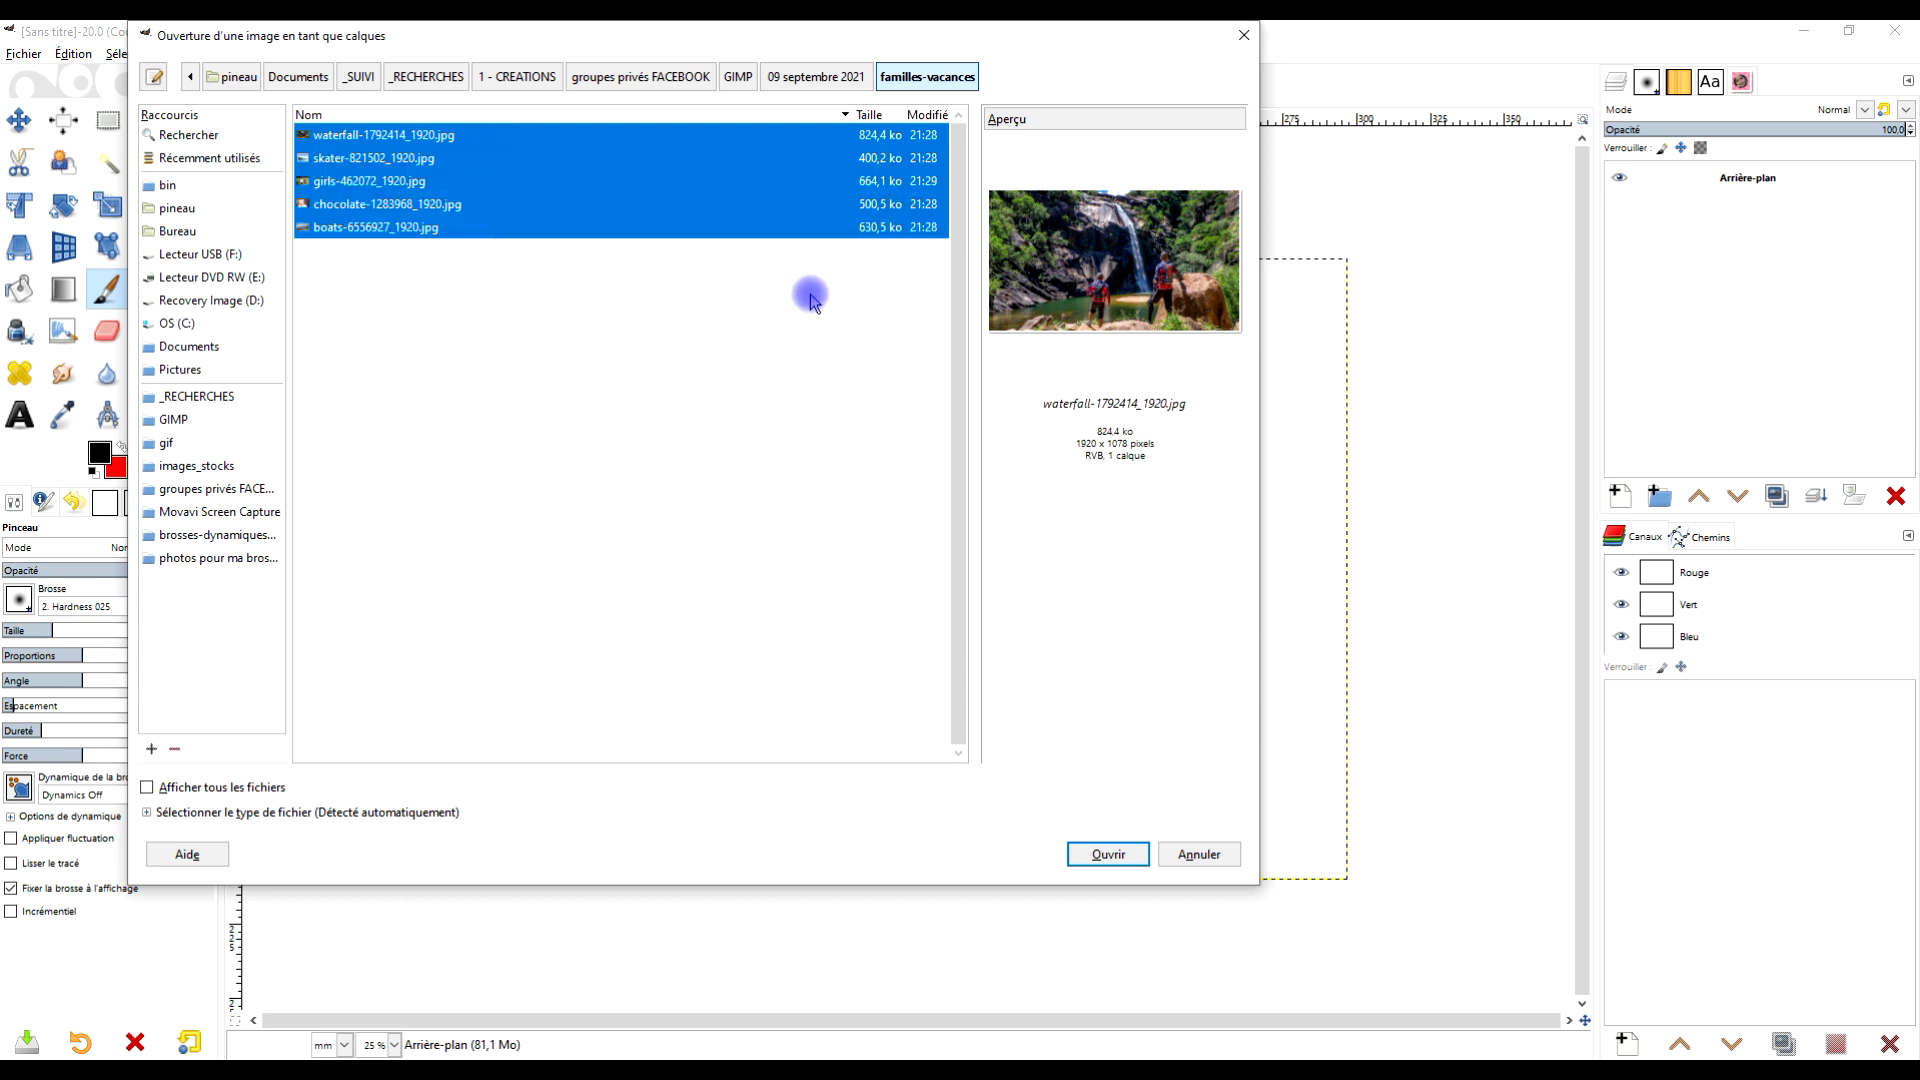
click(1110, 856)
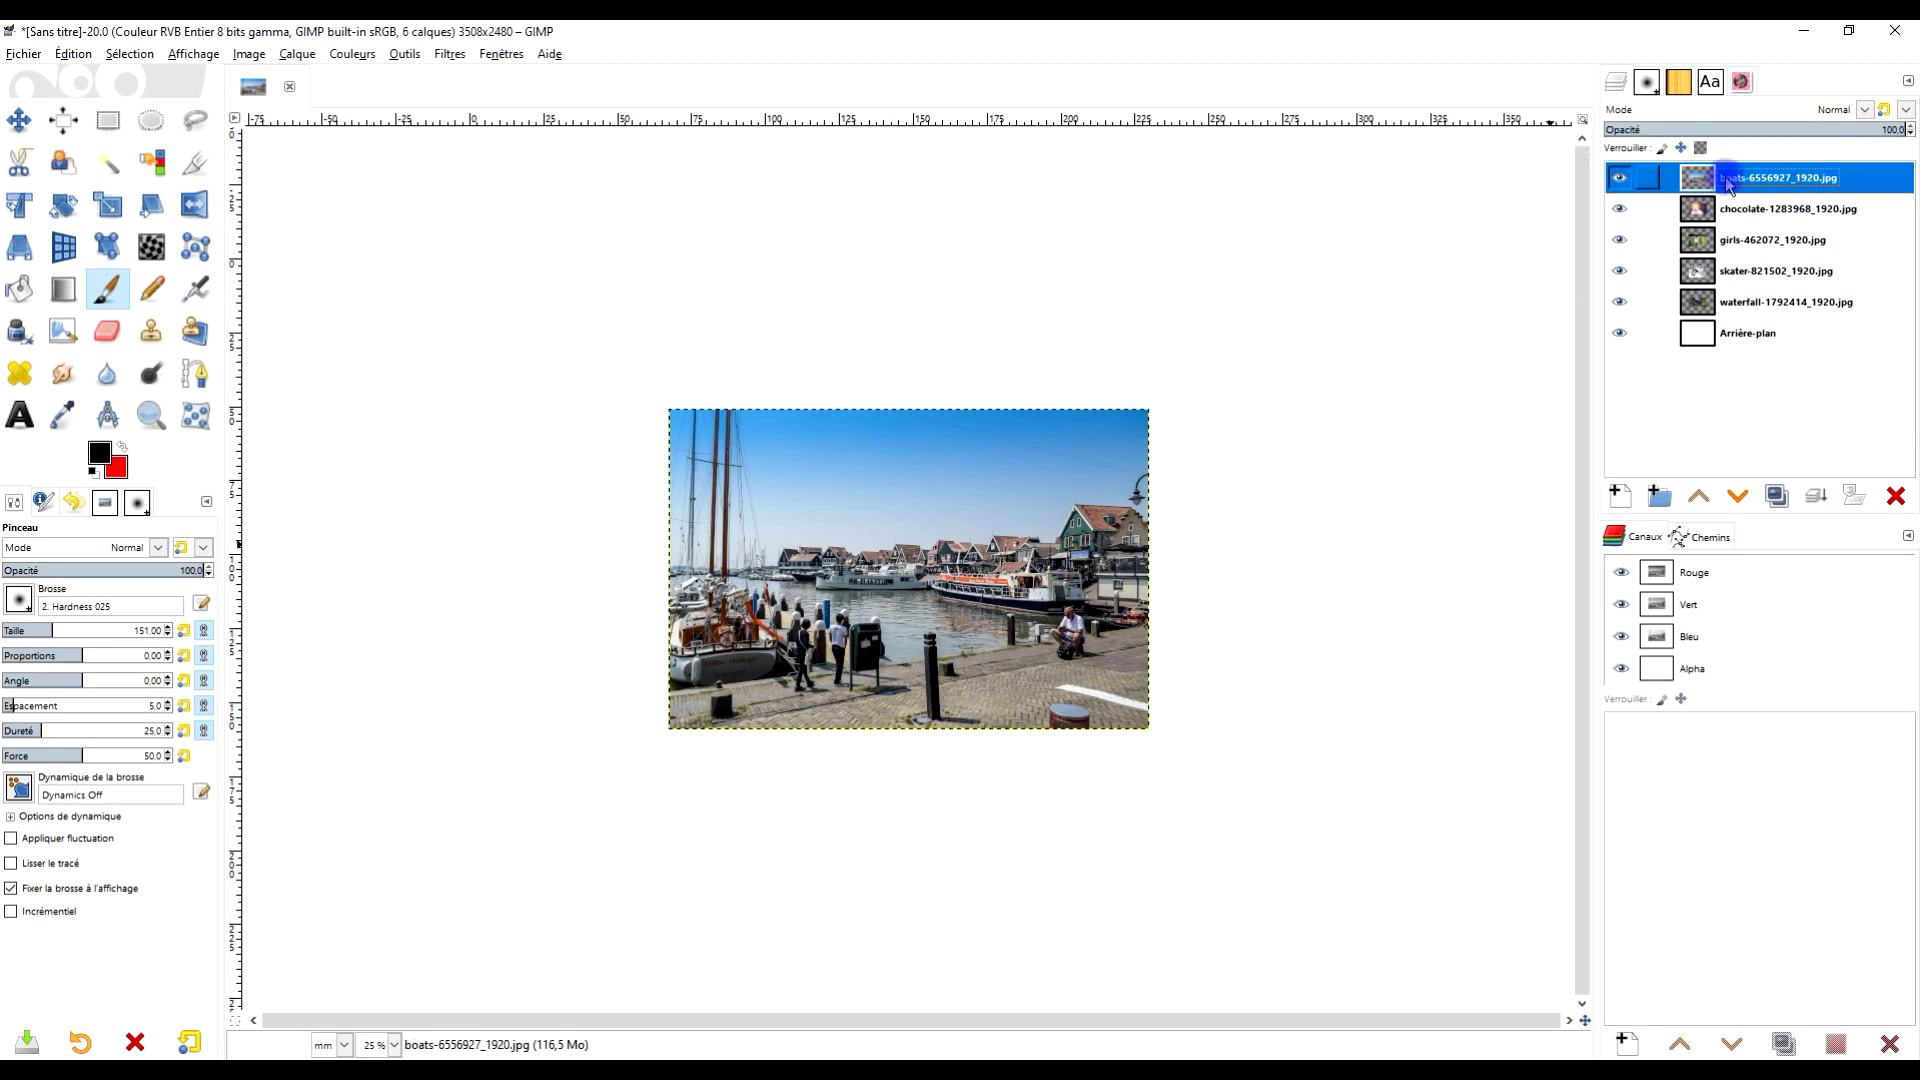
Rename the boats photo layer as PORT and the chocolate photo layer as BEBE
double_click(1758, 190)
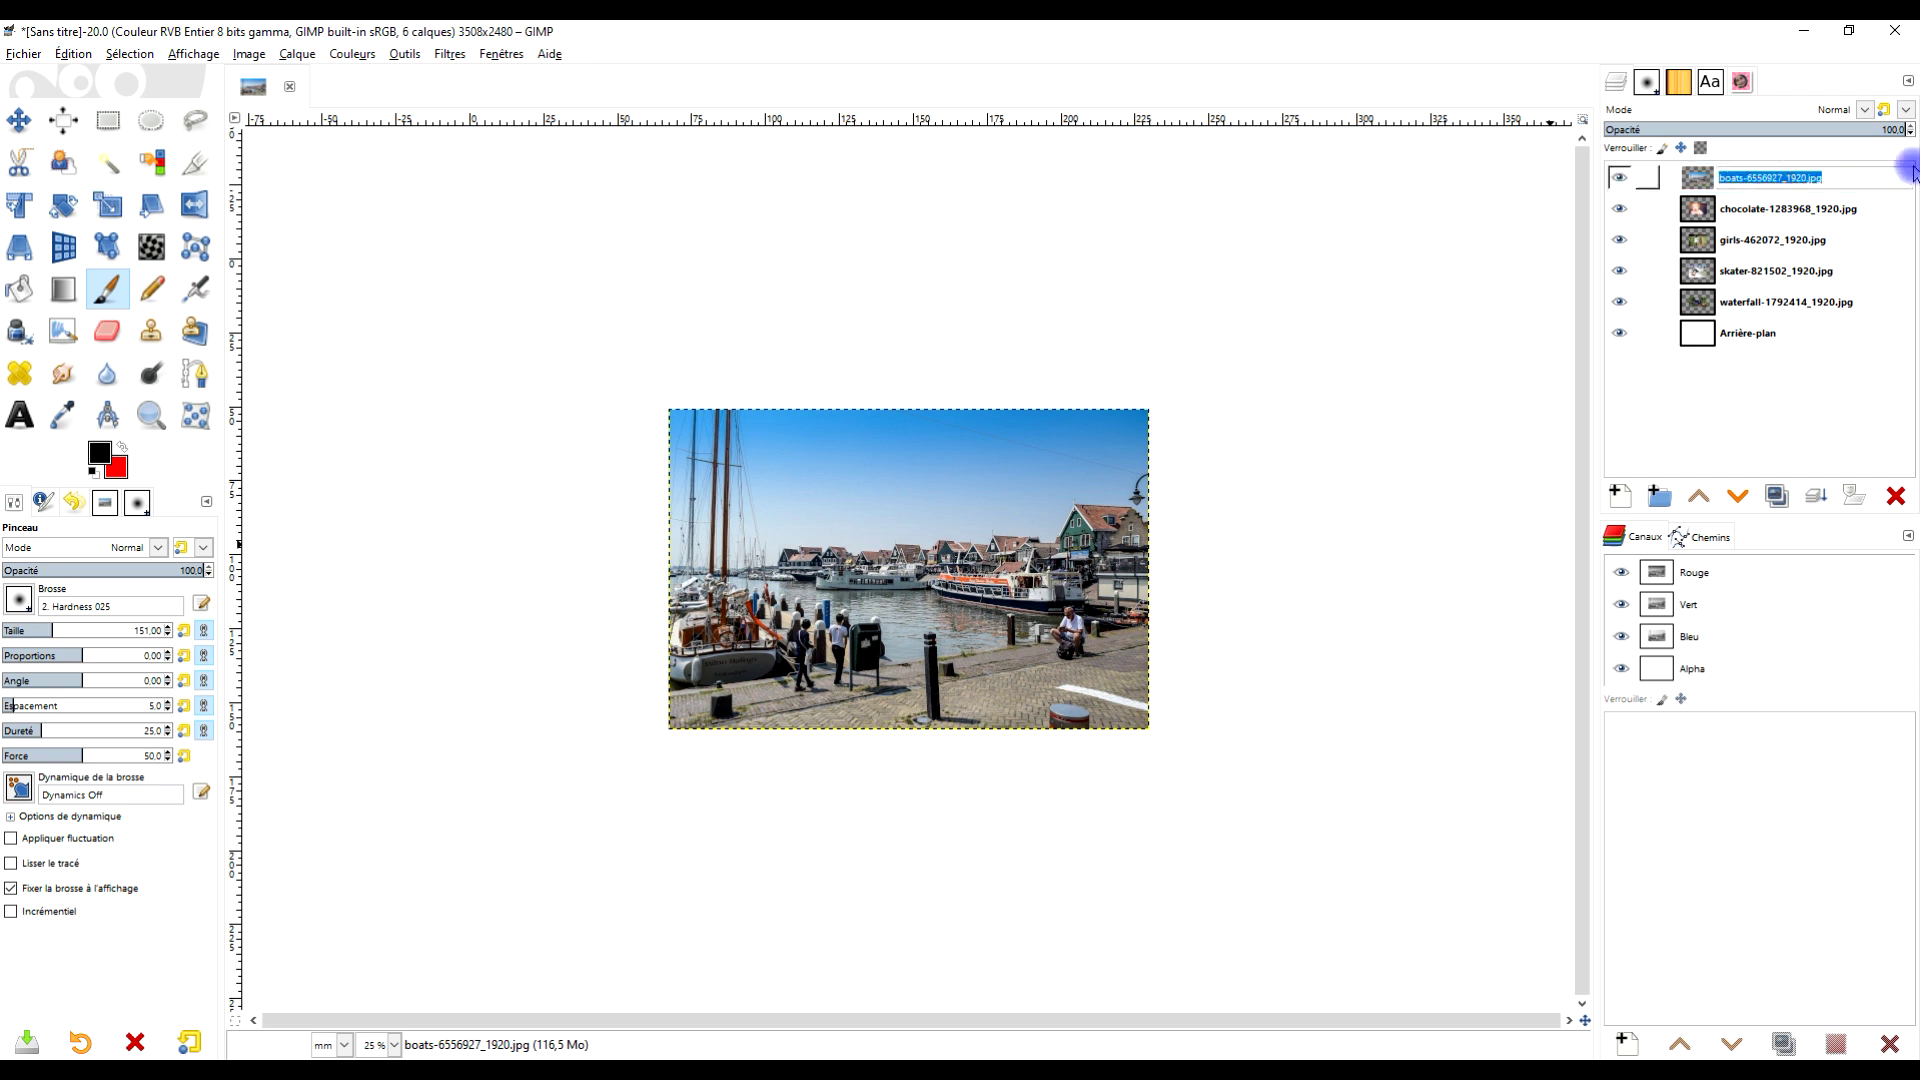
text(PO)
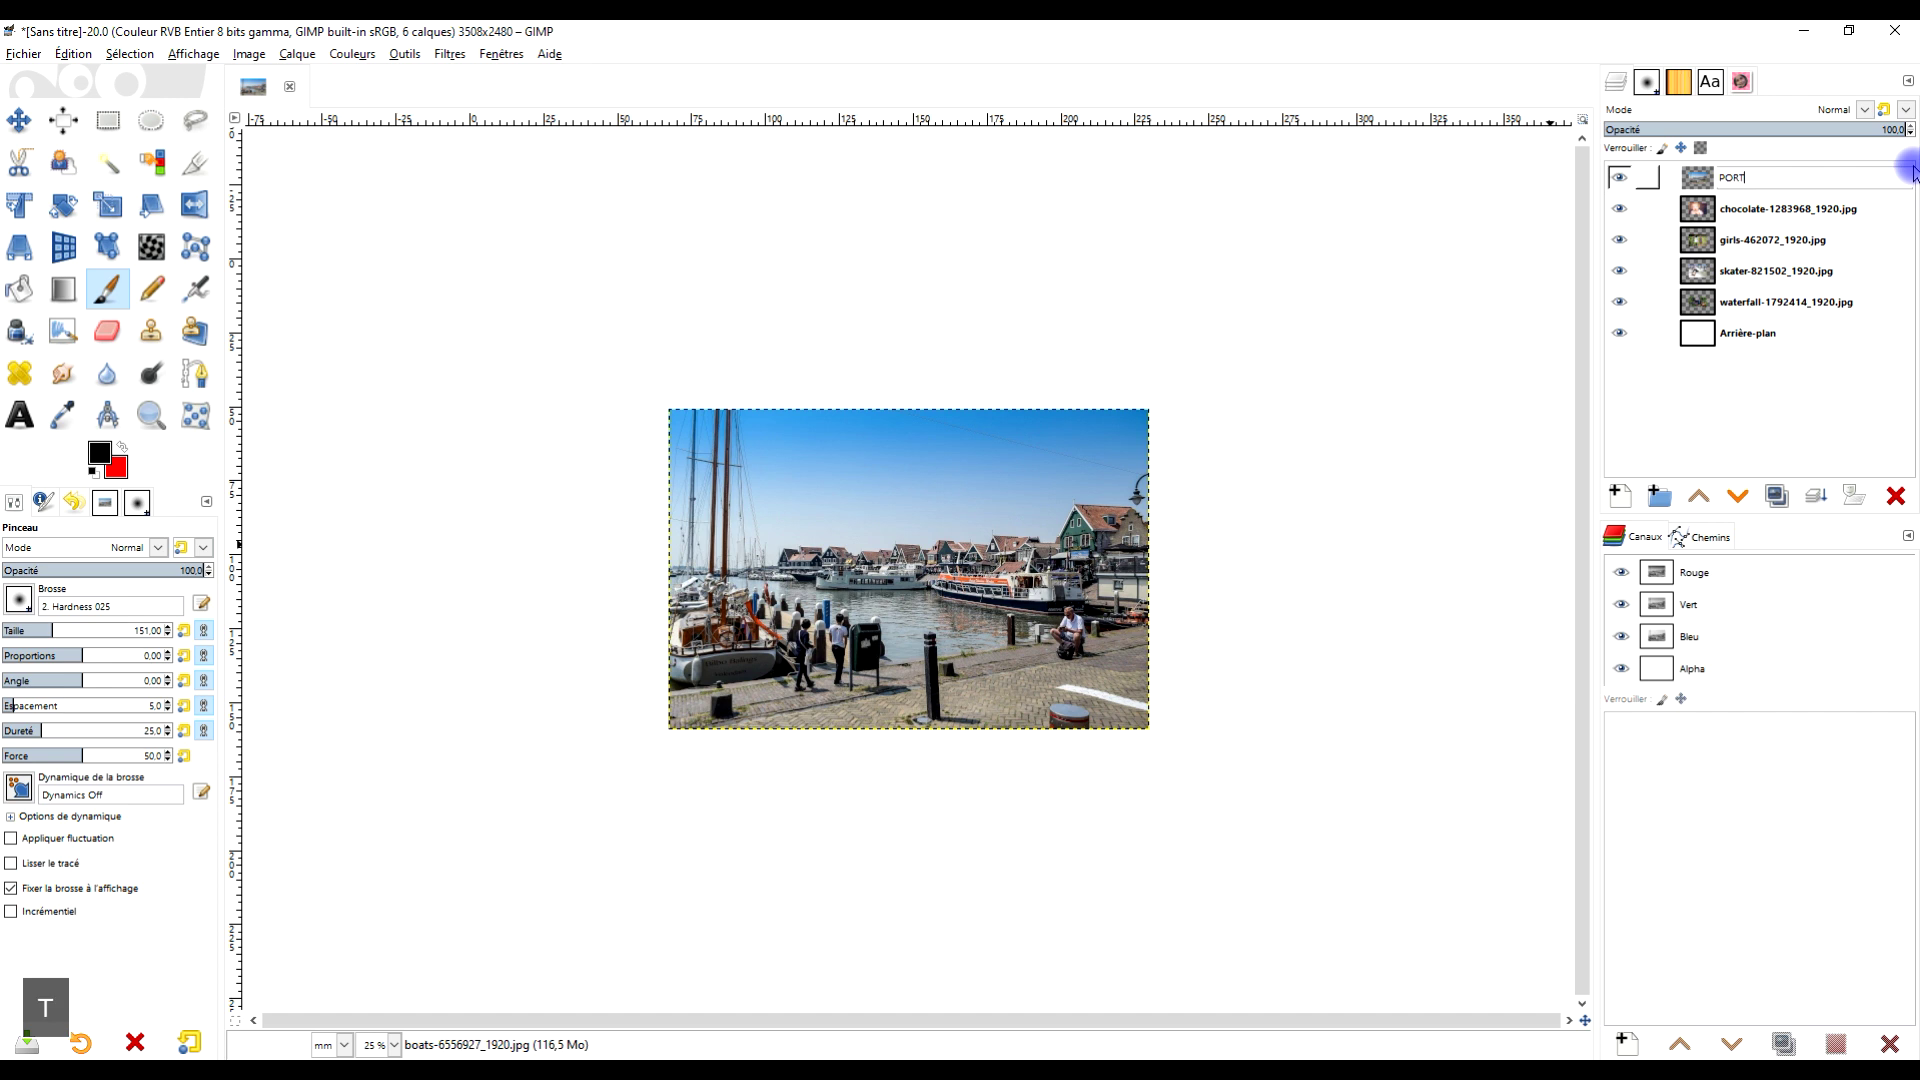
text(RT)
key(Return)
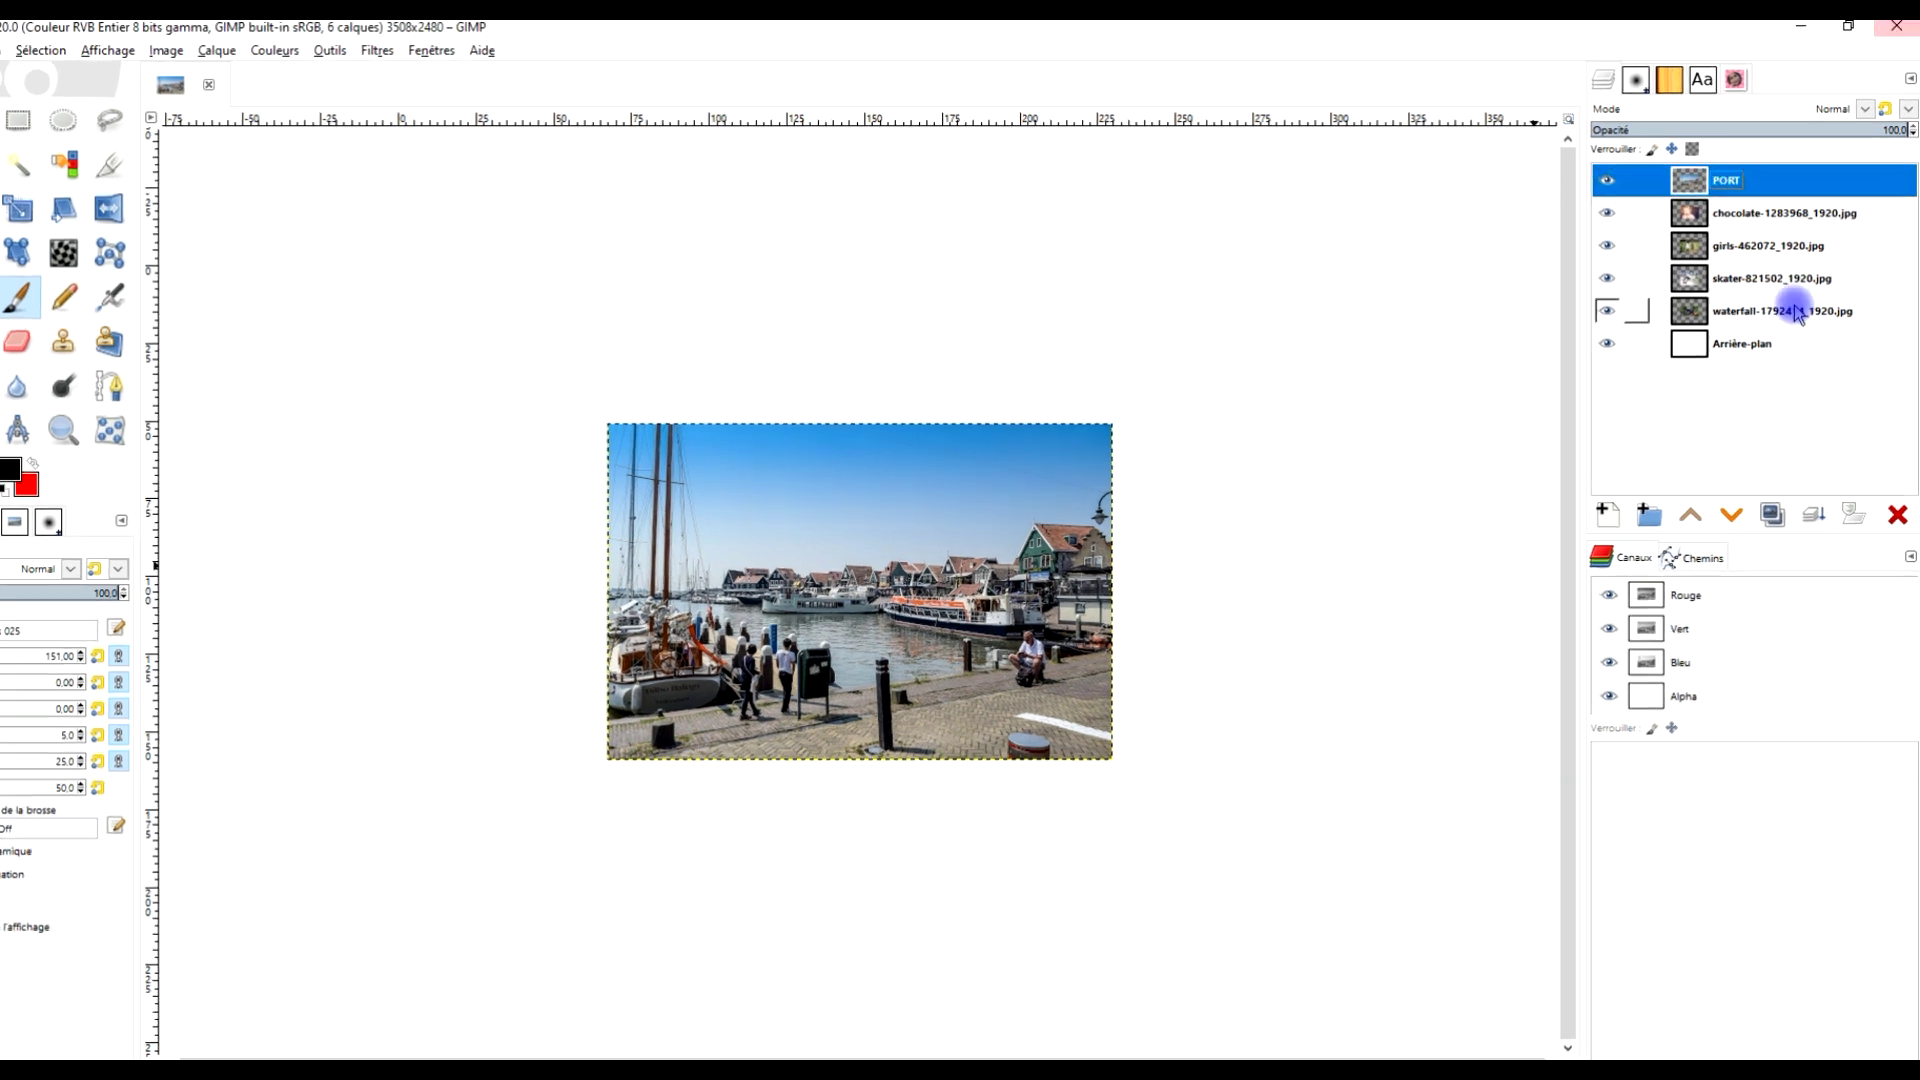
double_click(1770, 208)
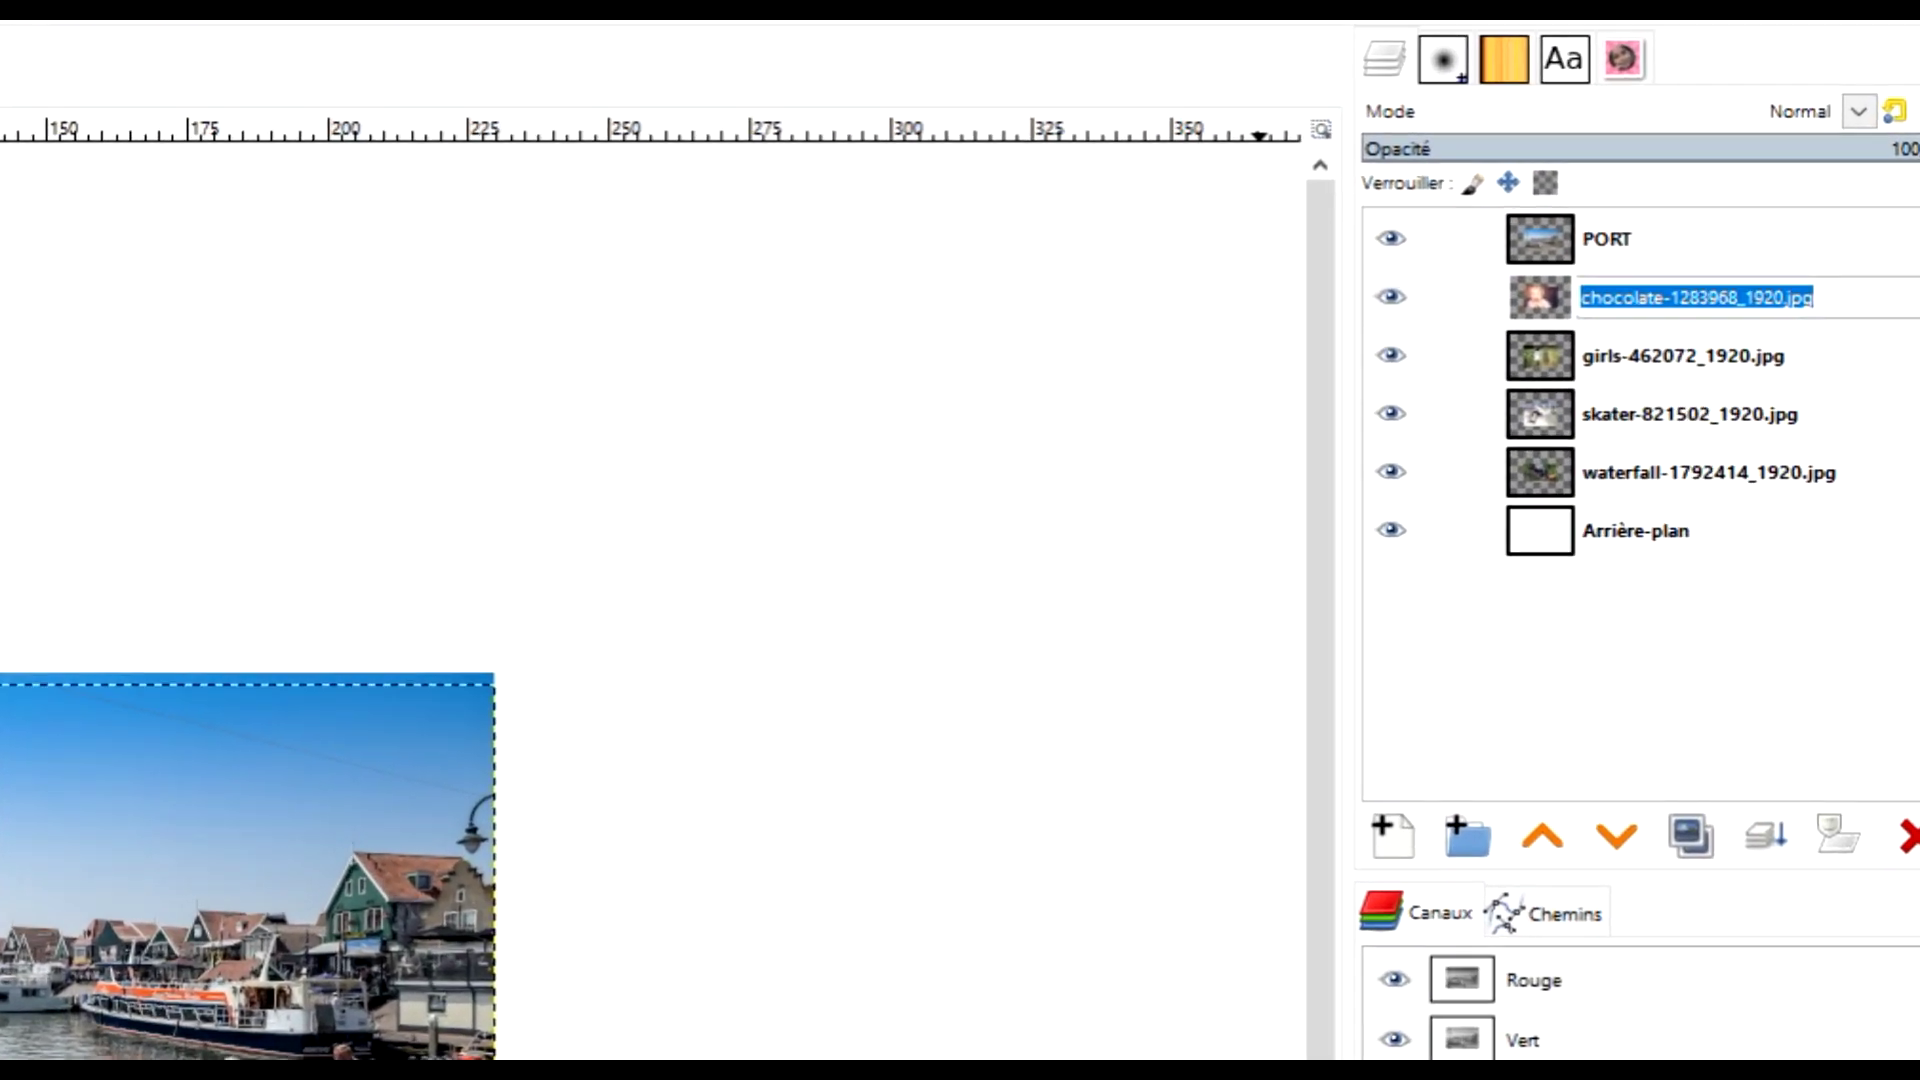
text(BEBE)
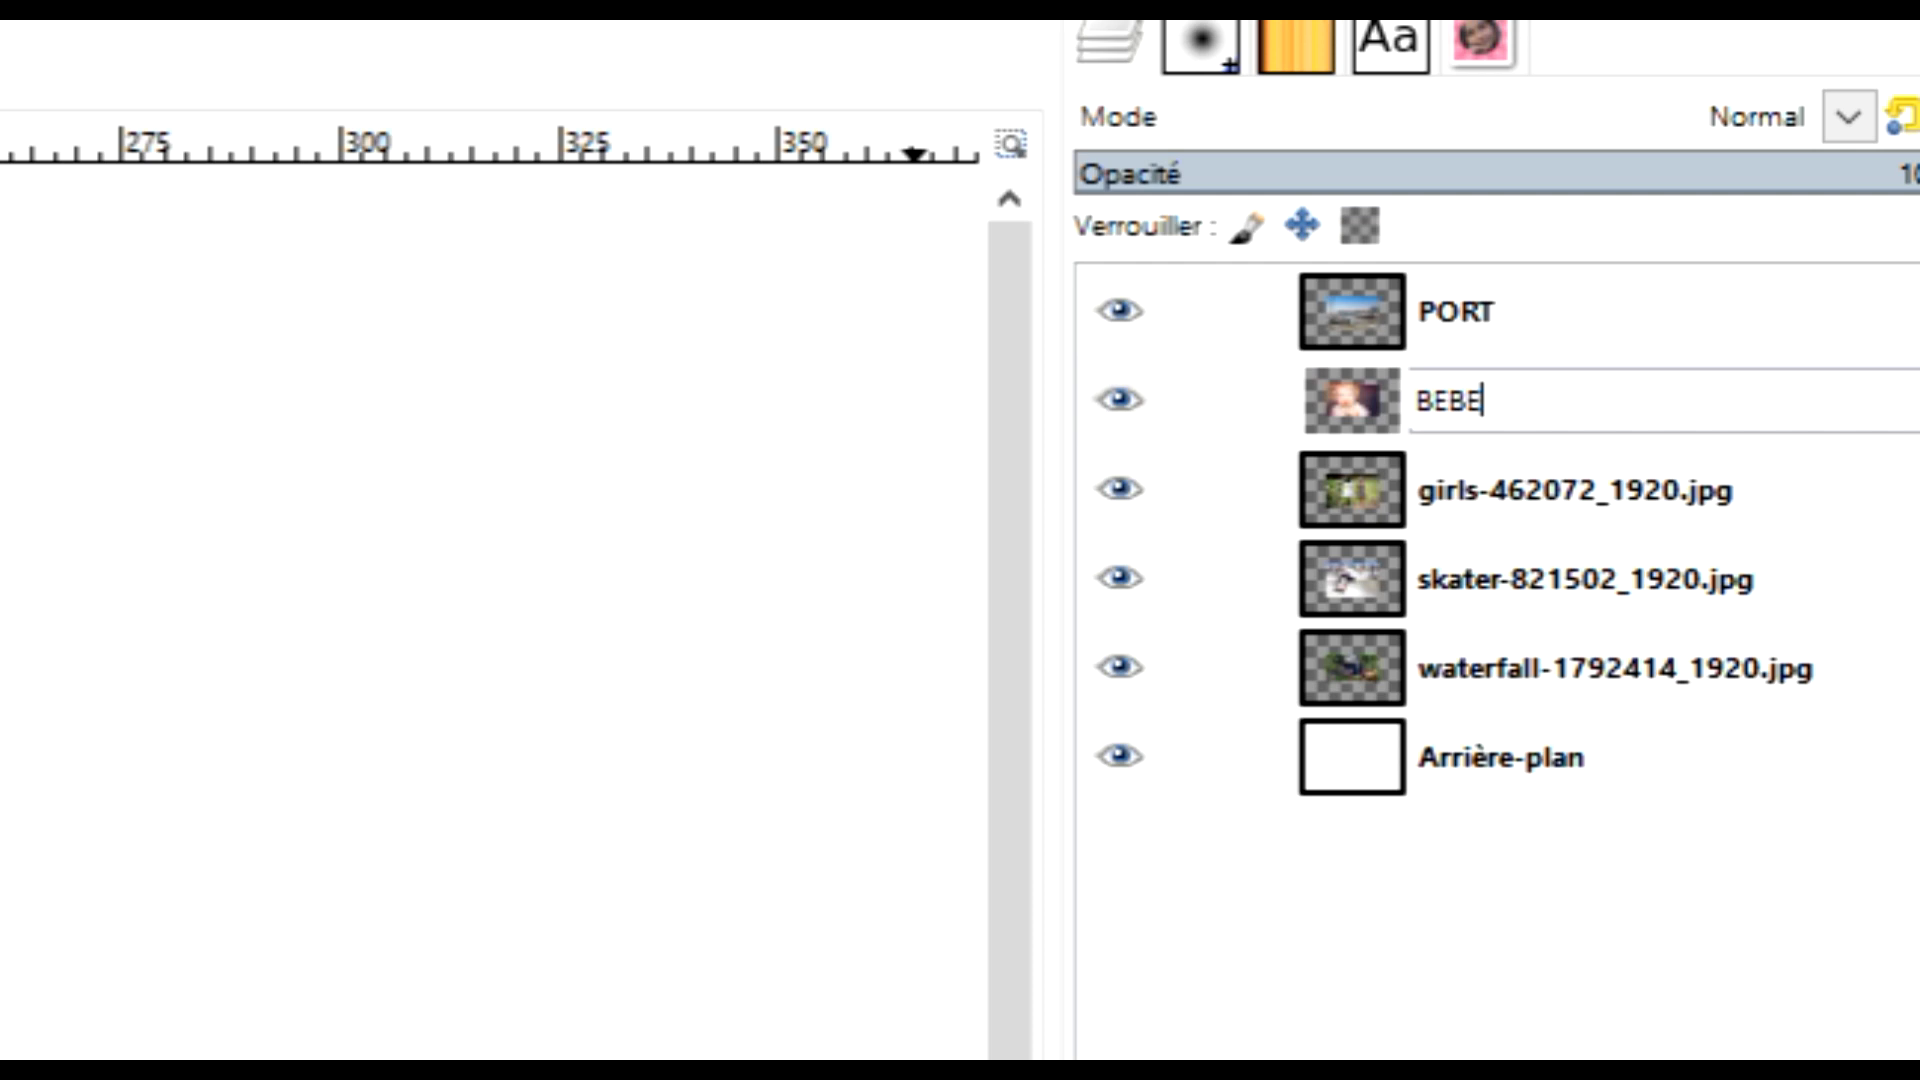
key(Return)
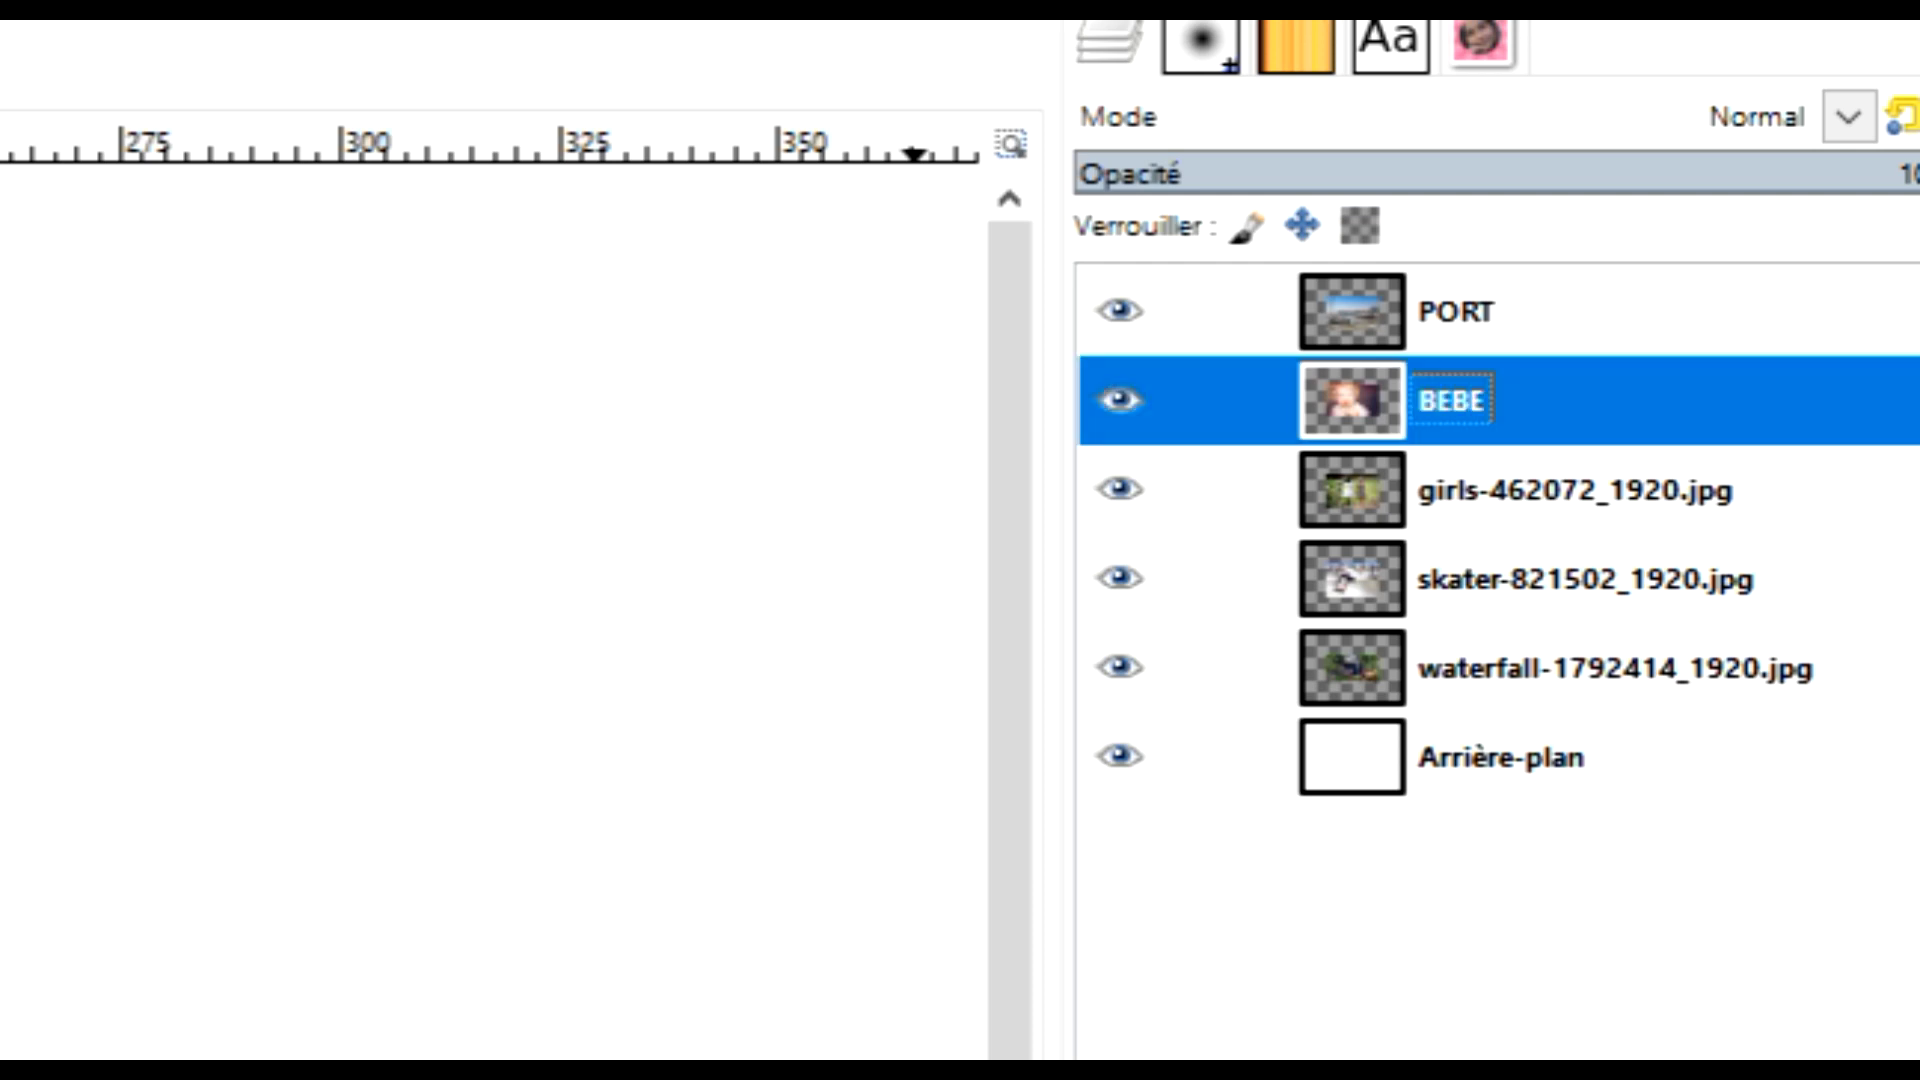
Rename the girls photo layer as FILLETTES and the skater photo layer as SKATE
double_click(1620, 490)
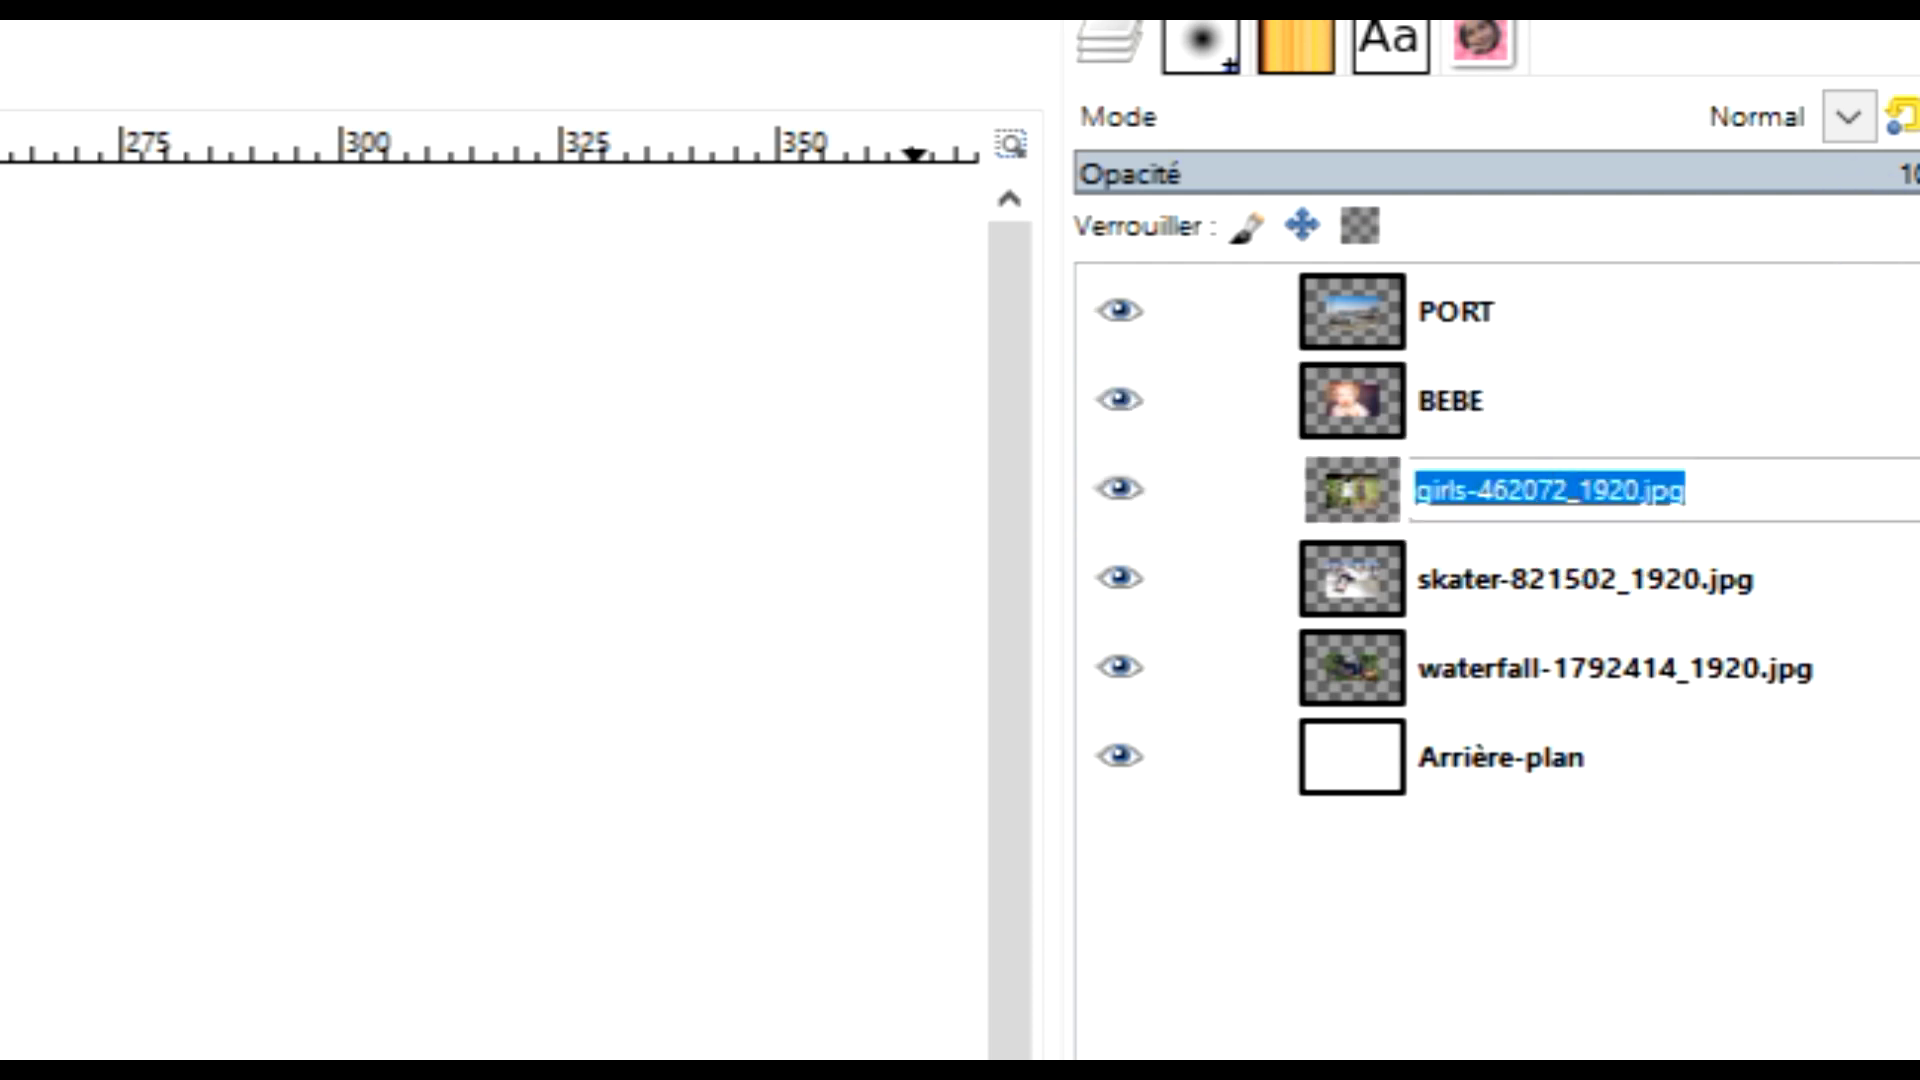
text(FILLETTES)
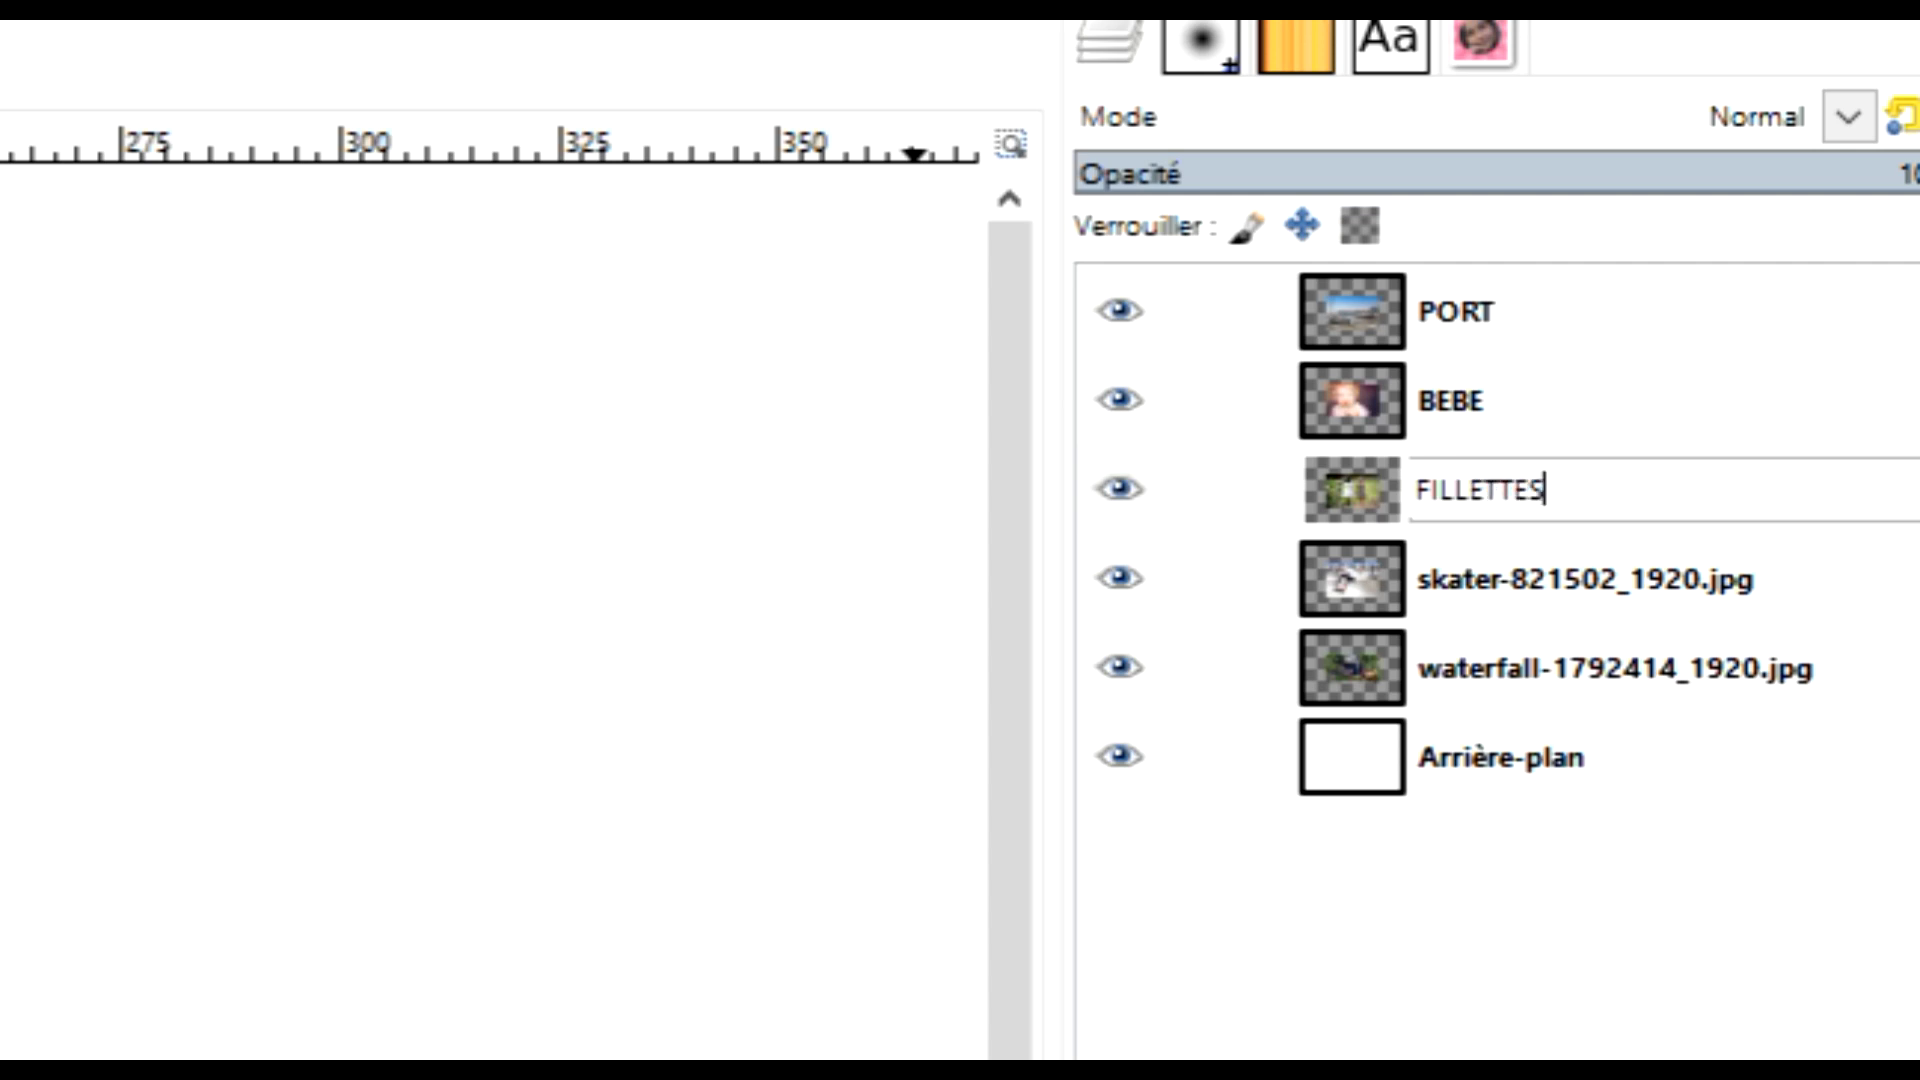
key(Return)
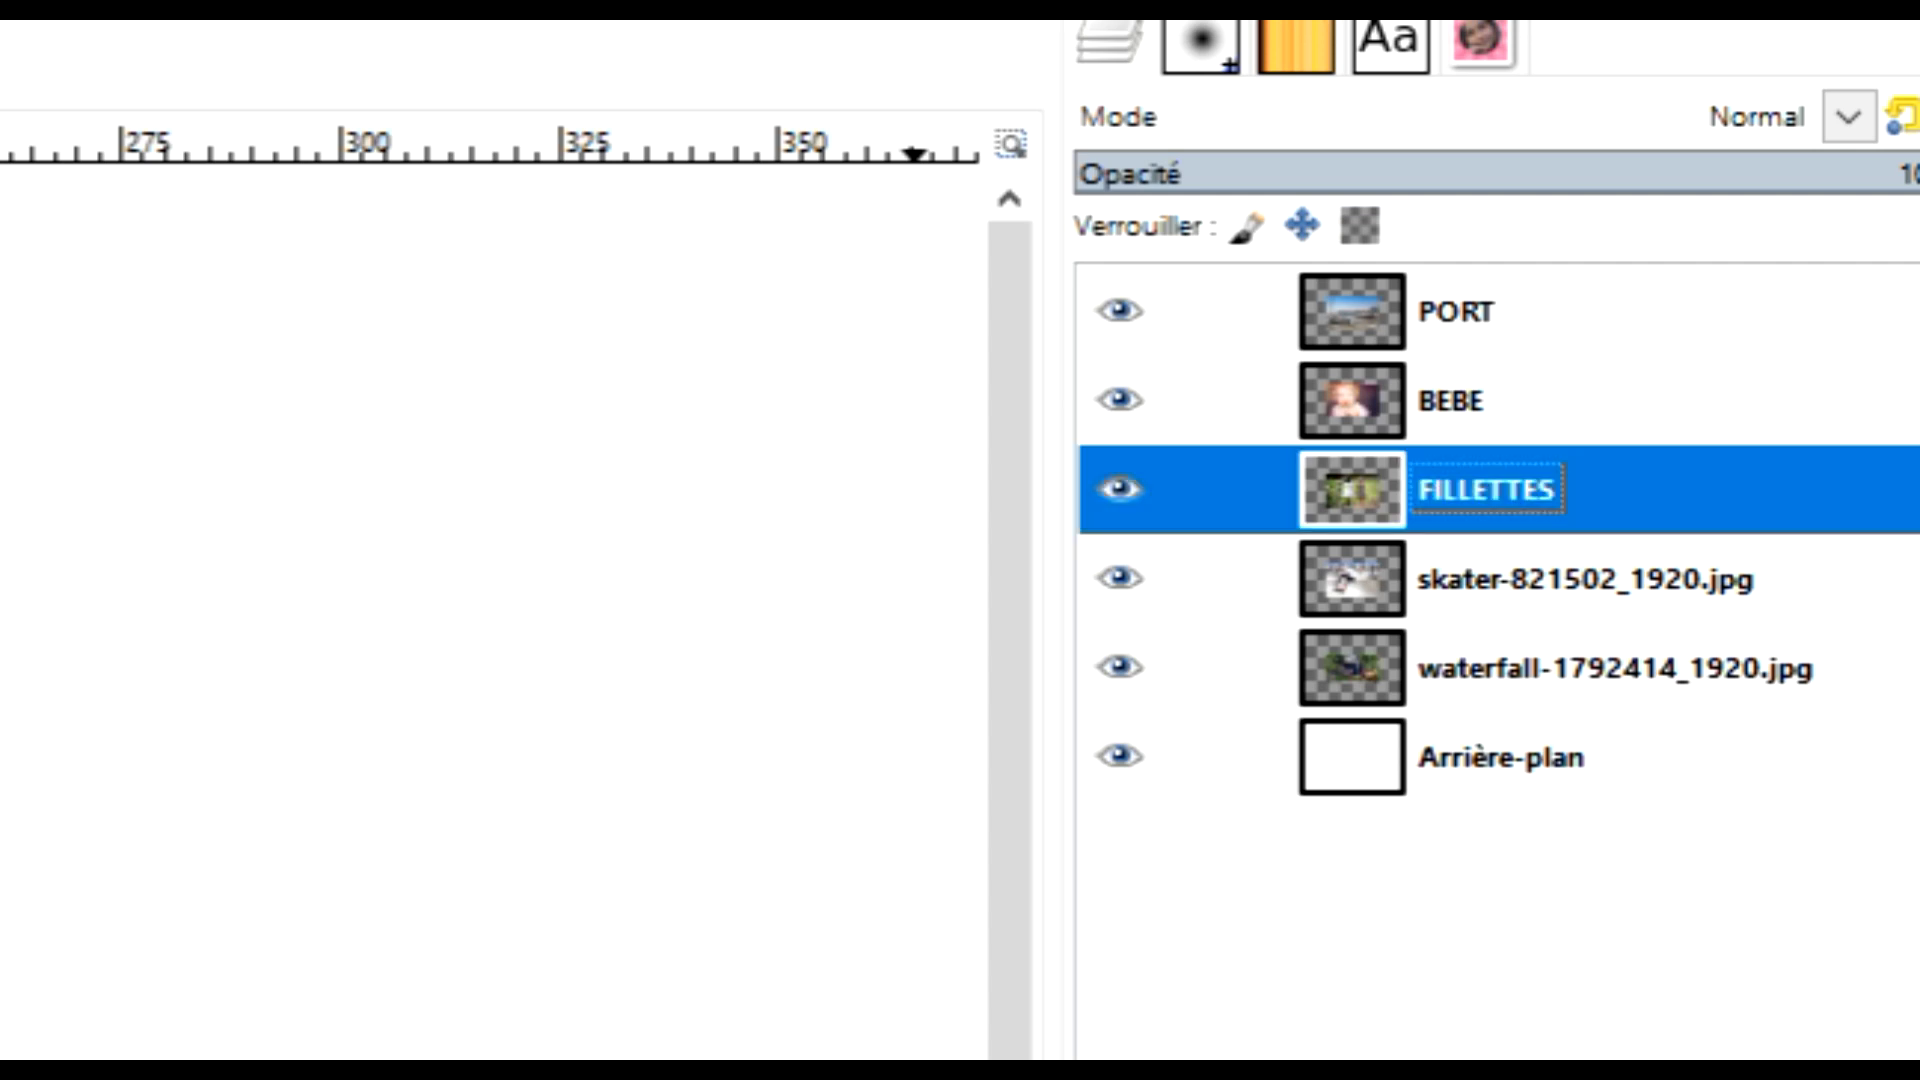
double_click(1693, 575)
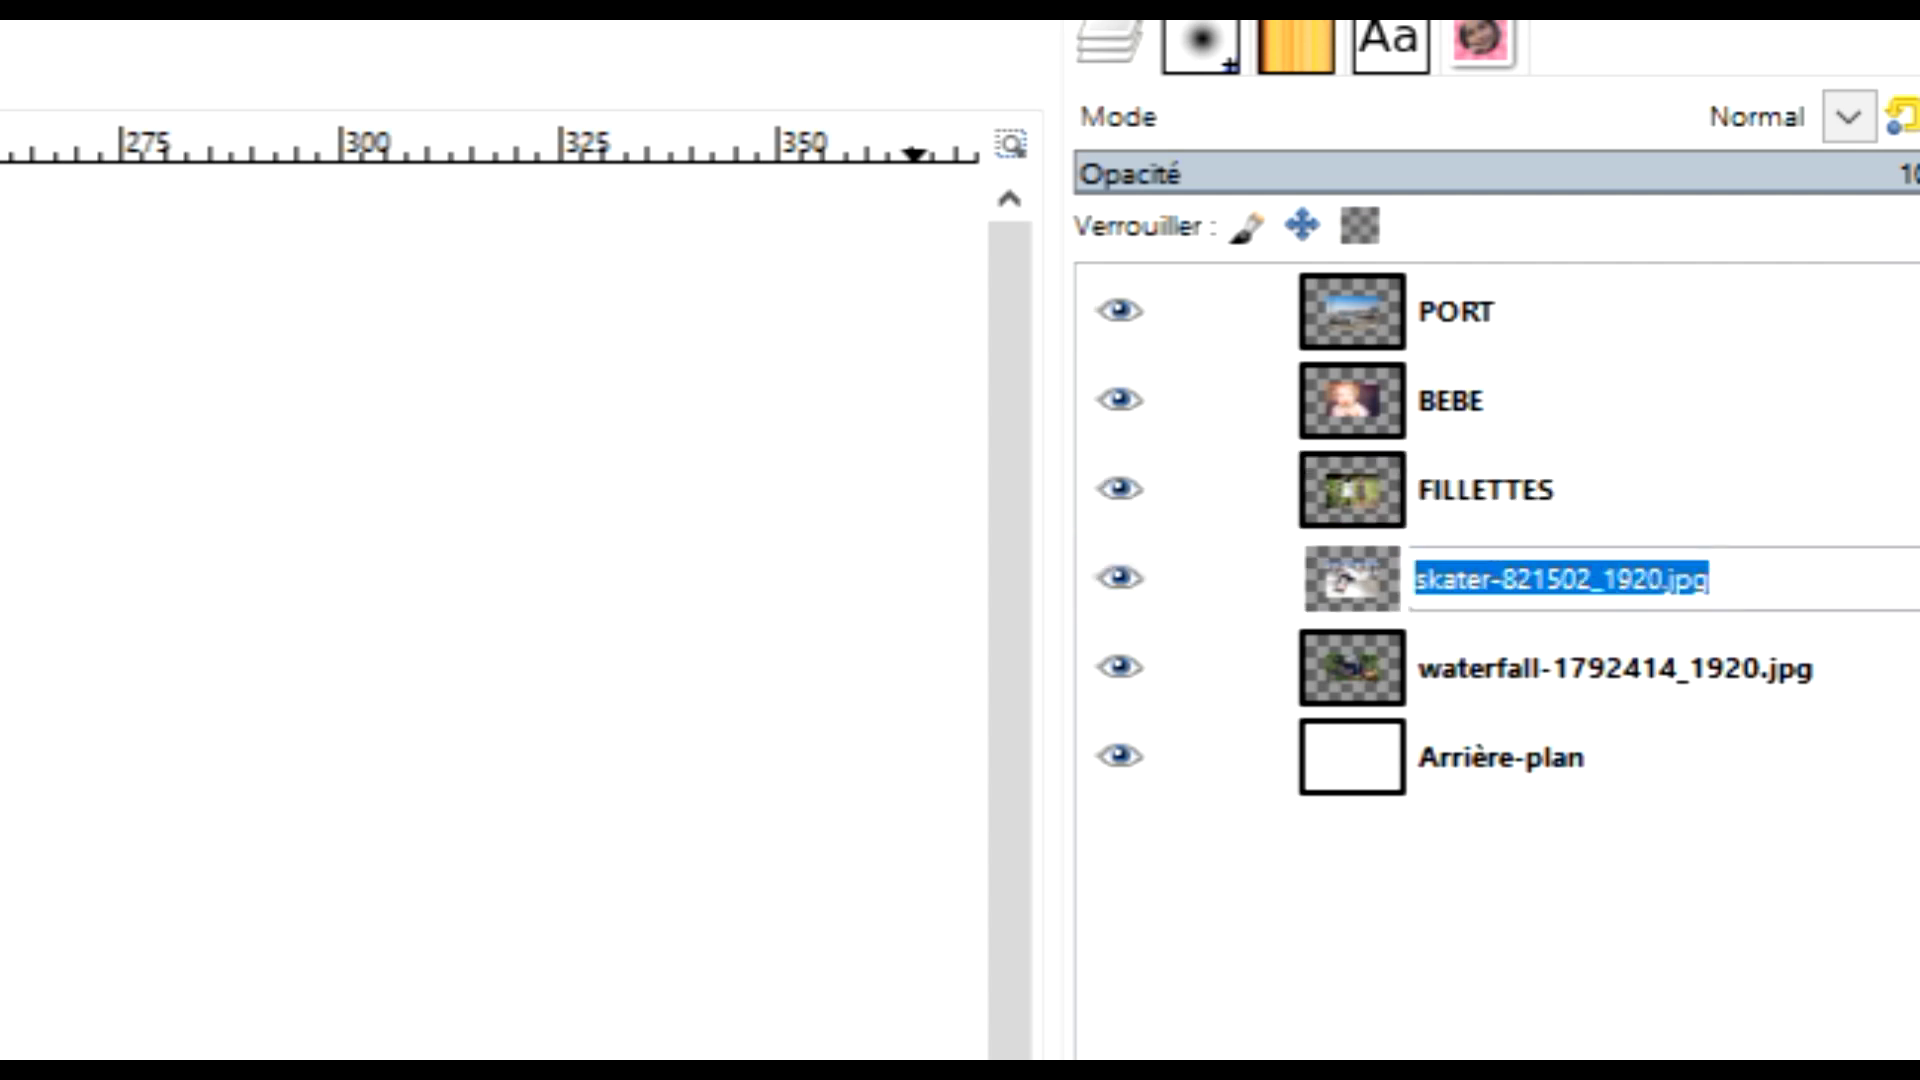
text(SKATE)
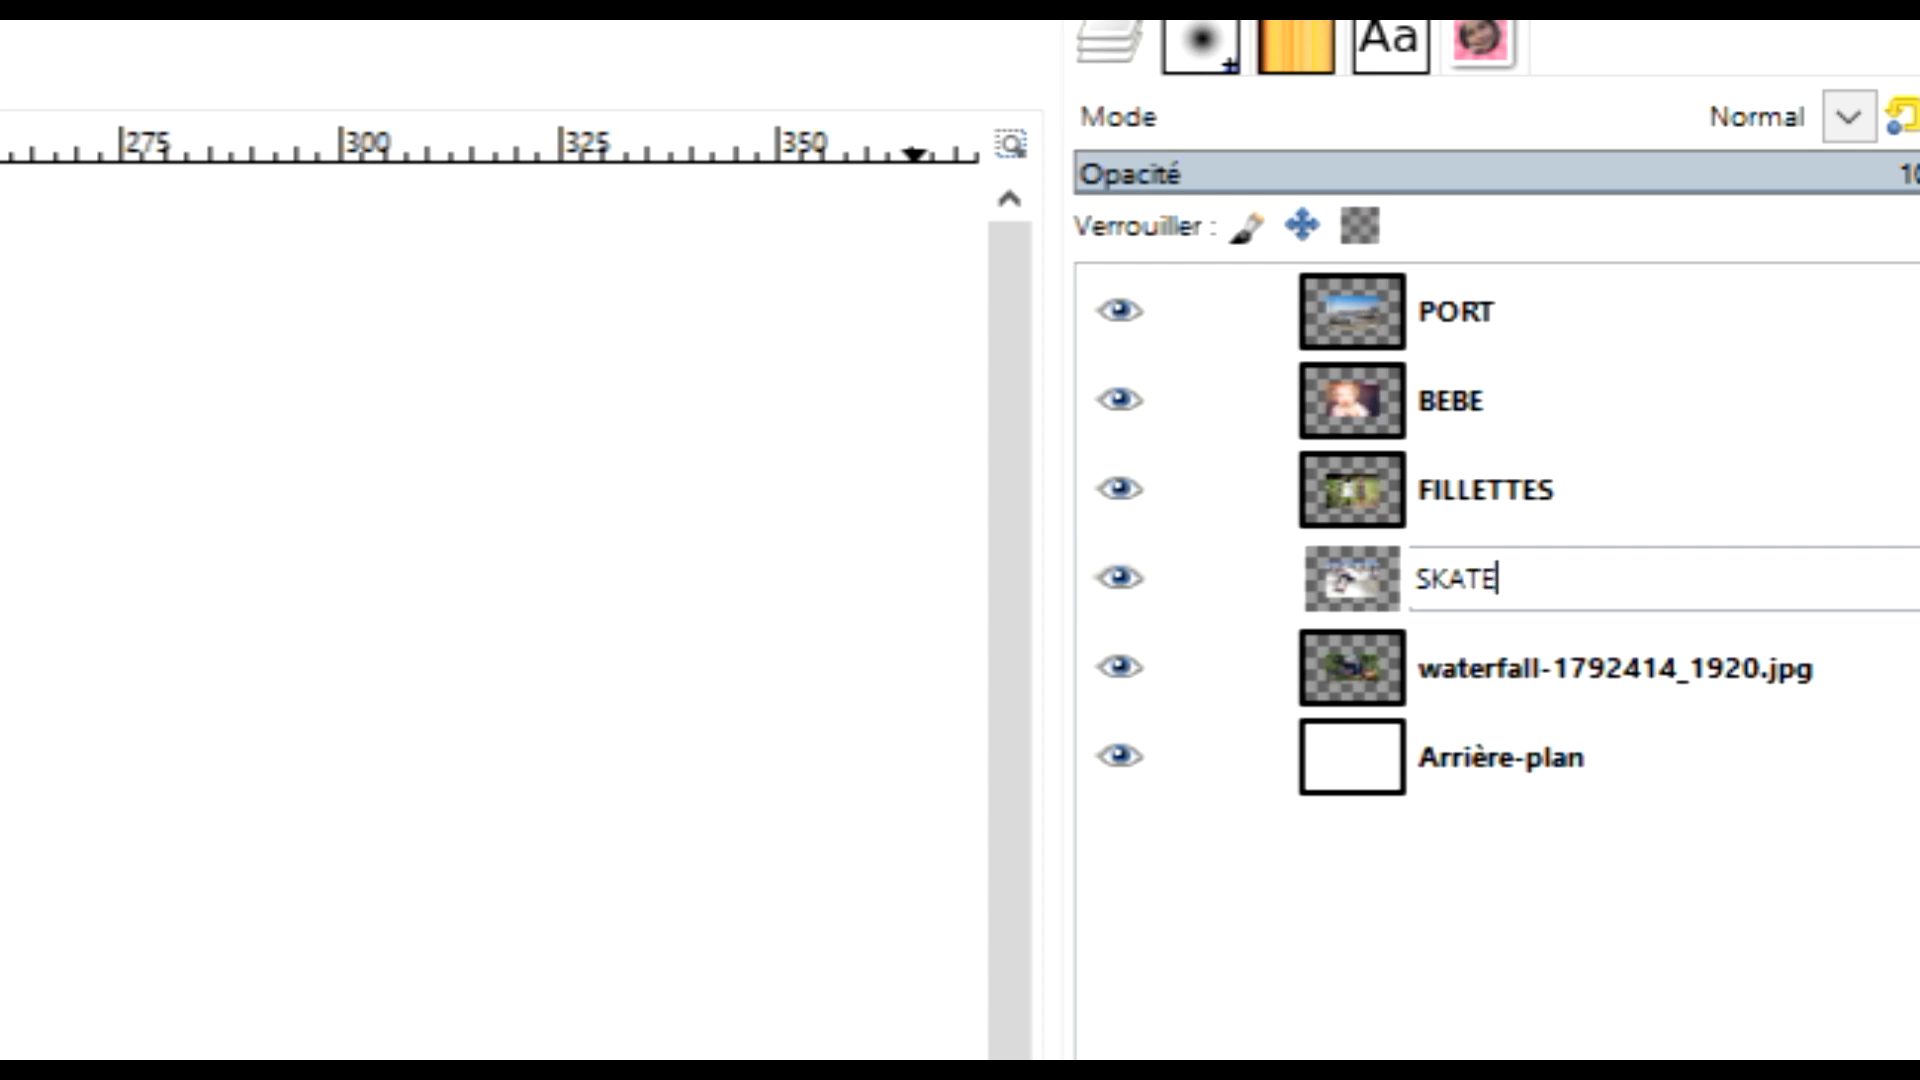
key(Return)
Rename the waterfall photo layer as RANDONNEE
double_click(1704, 668)
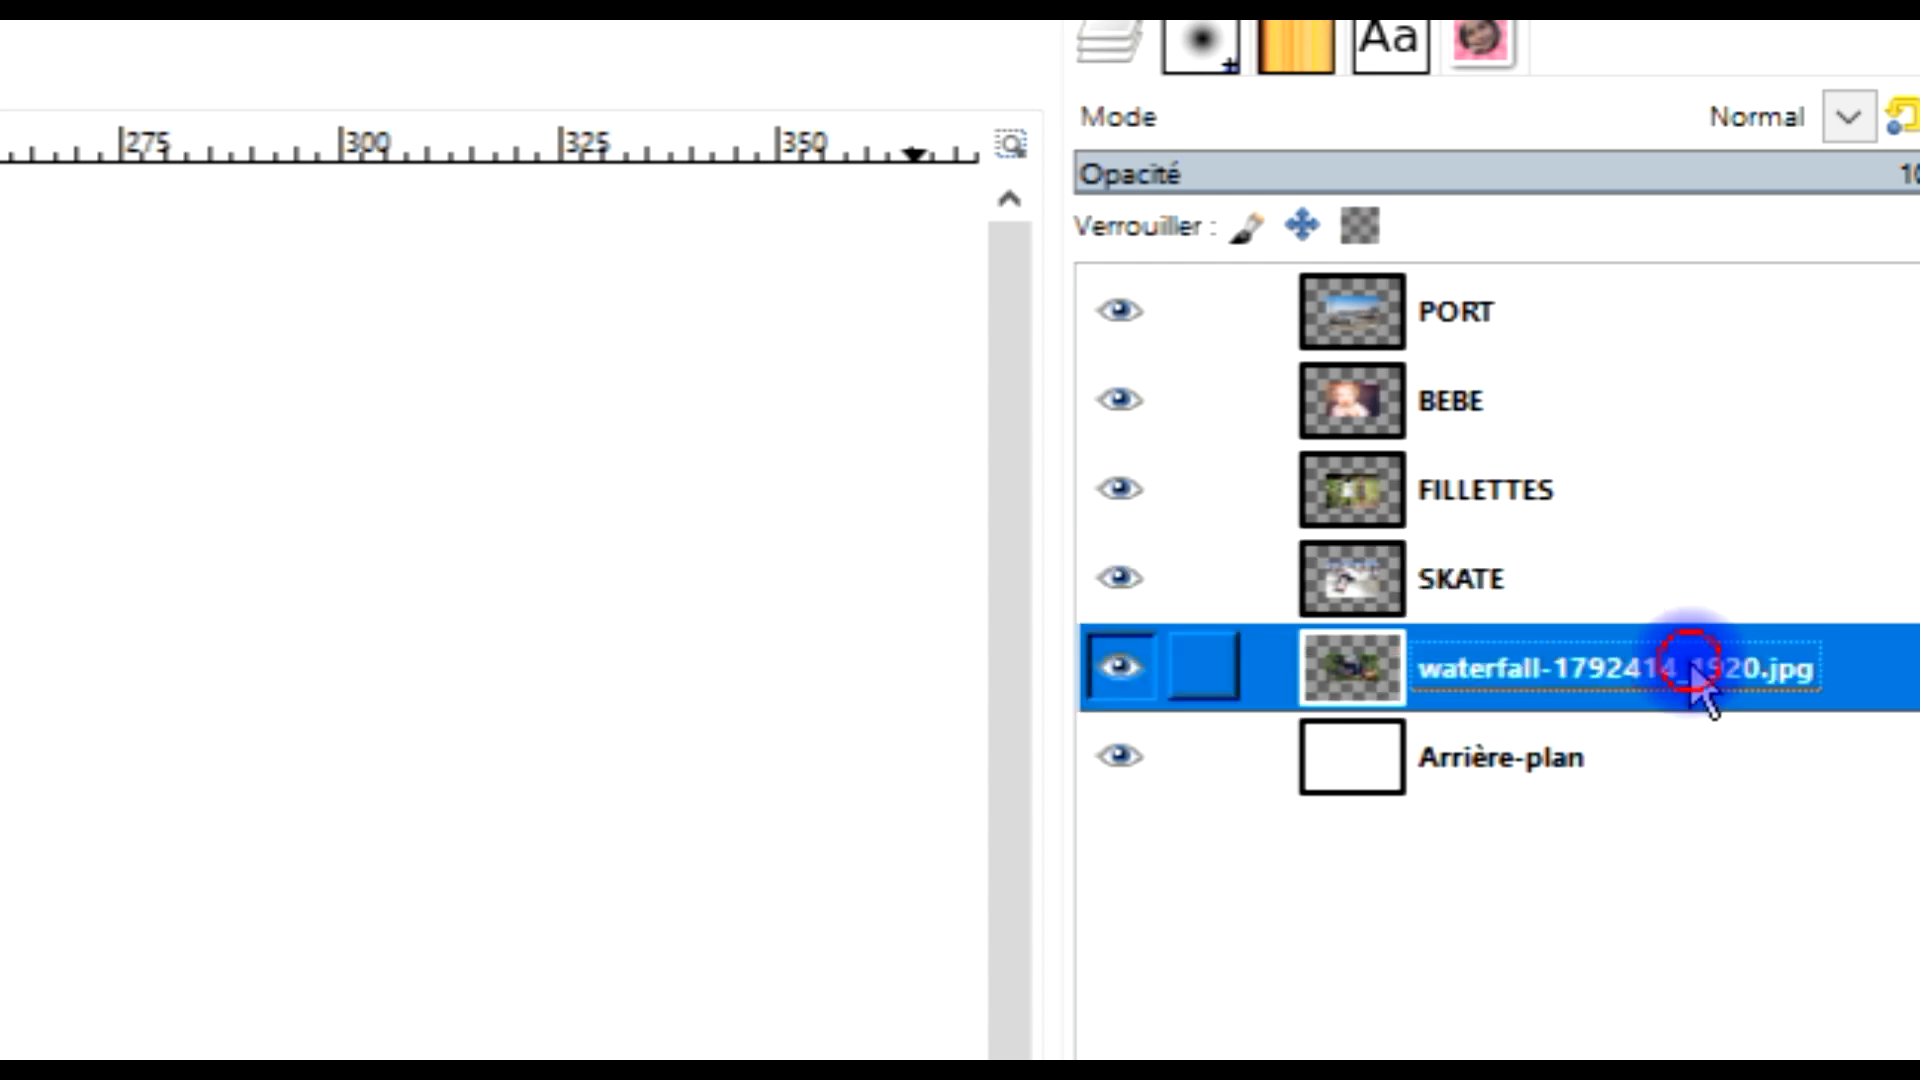
text(RAND)
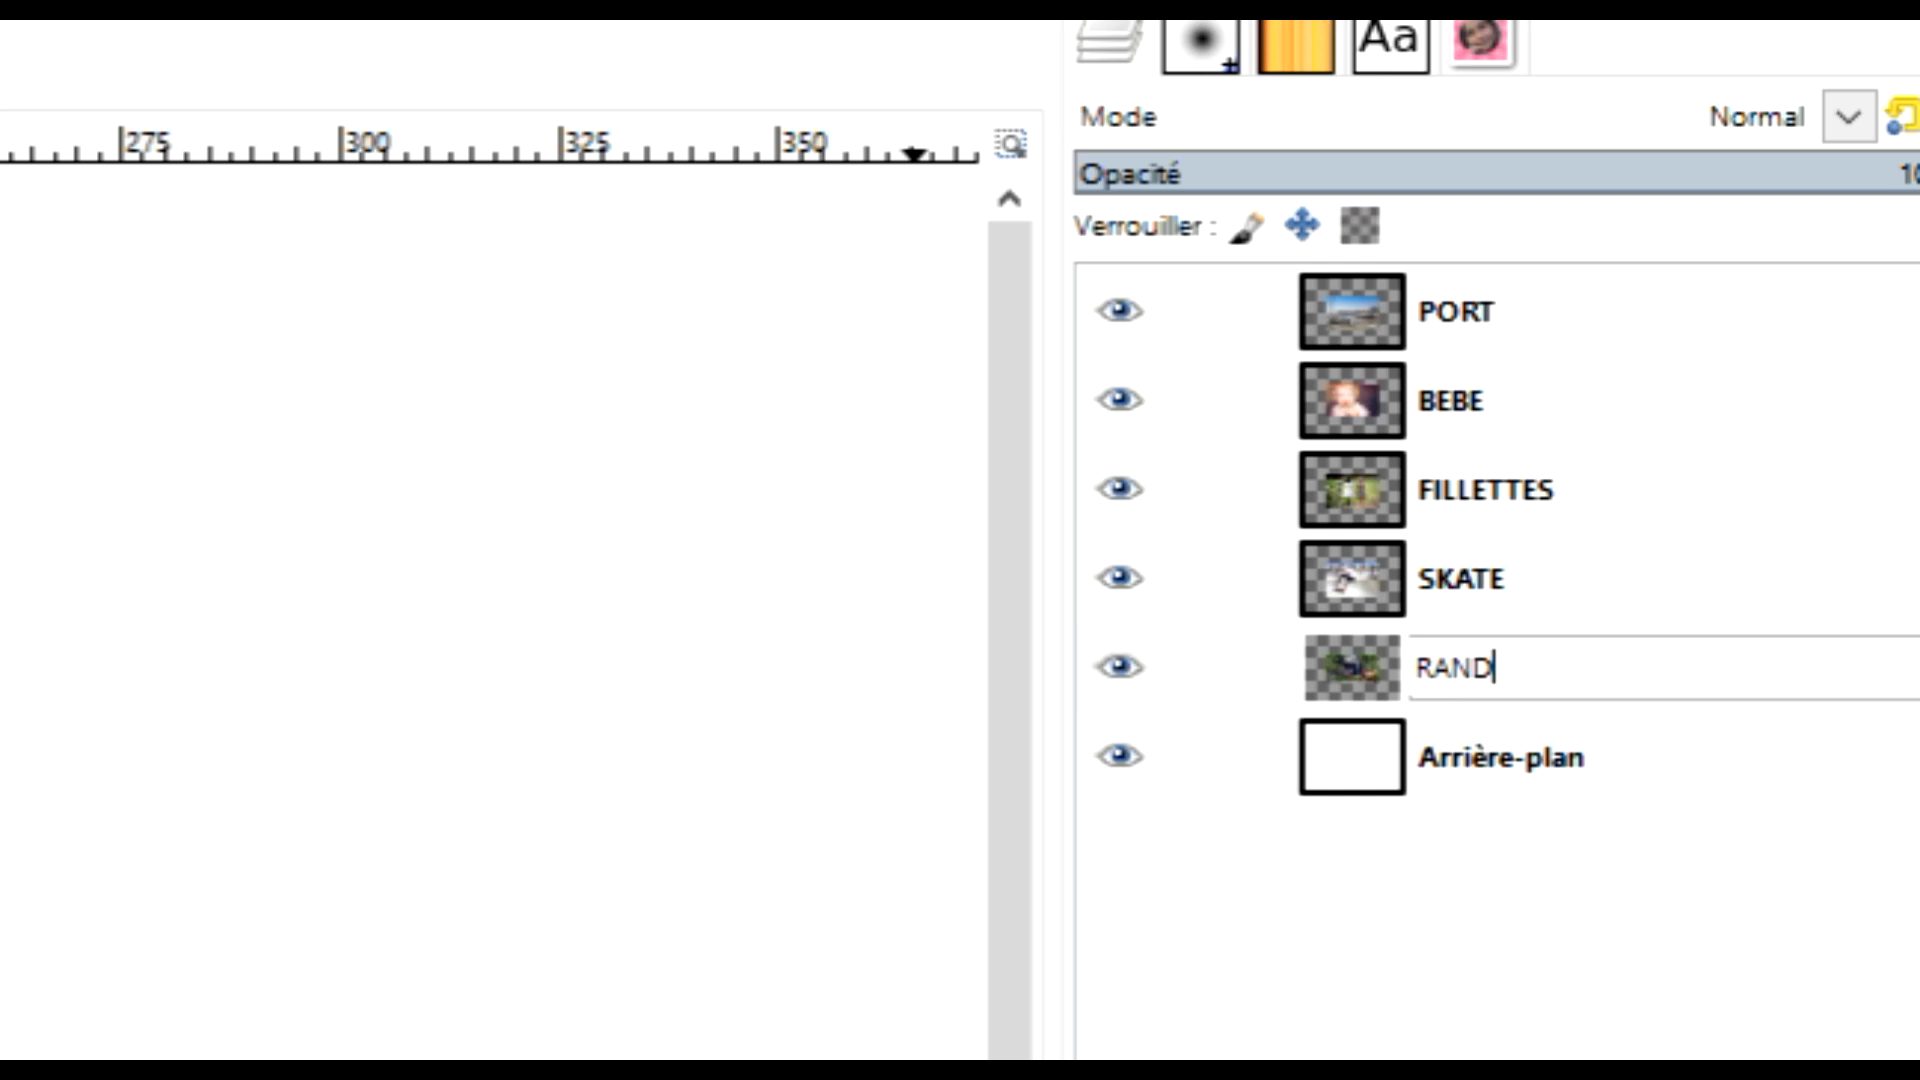
text(ONNEE)
key(Return)
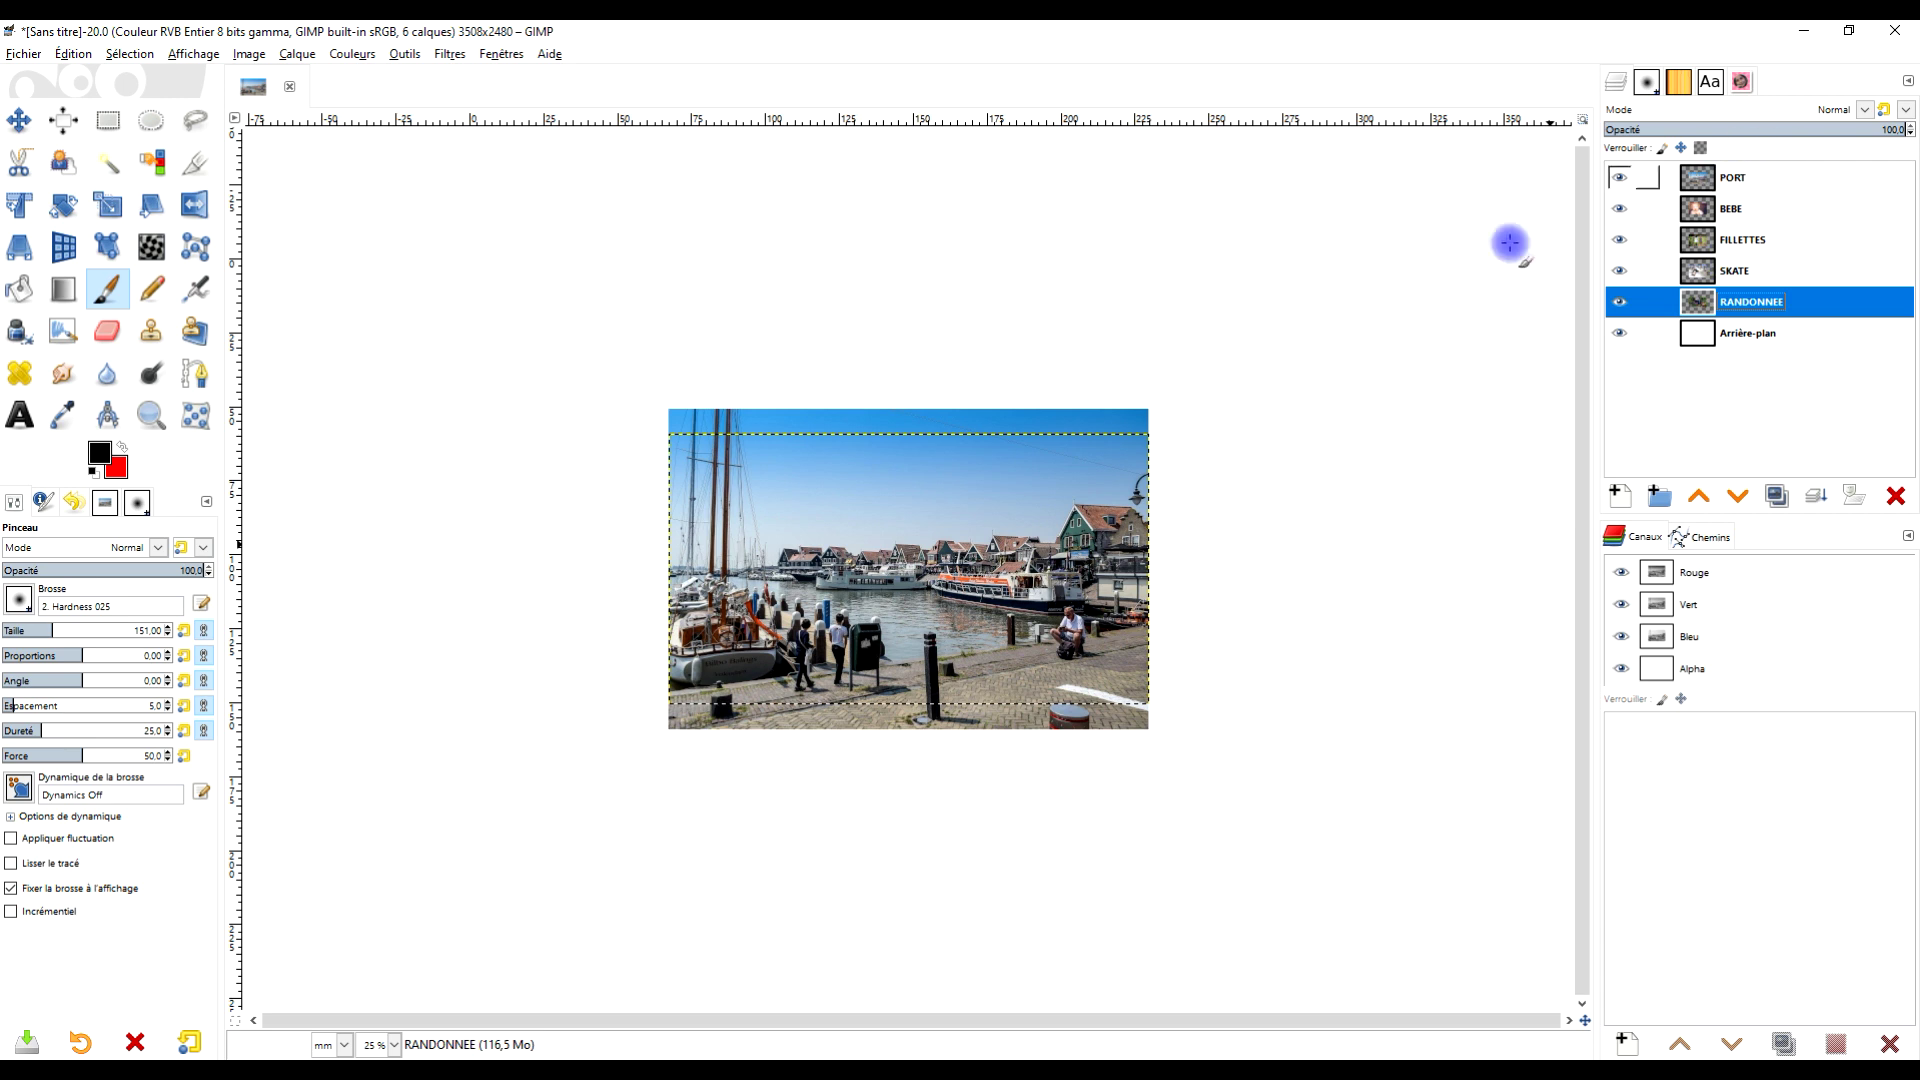
Move the PORT layer to the lower-right corner of the canvas, uncovering the baby photo
click(17, 122)
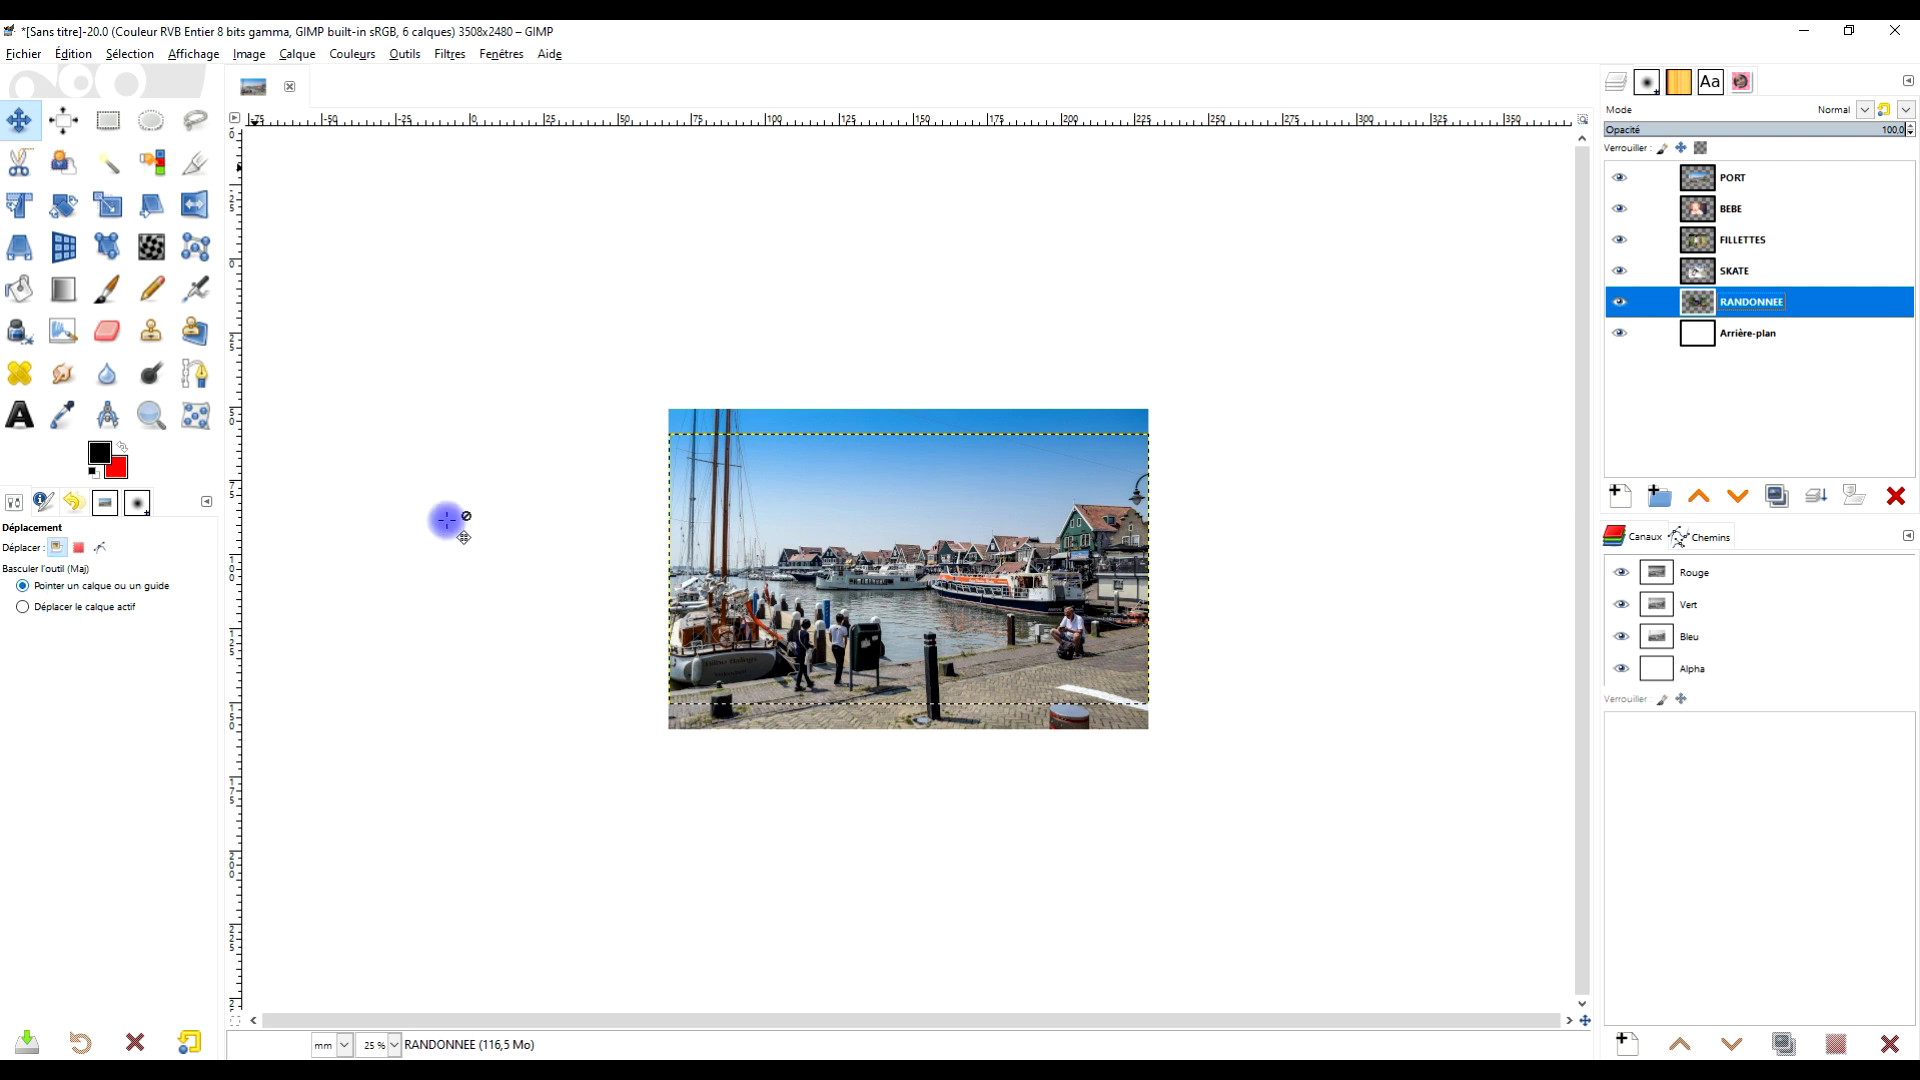
scroll(823, 527, up, 2)
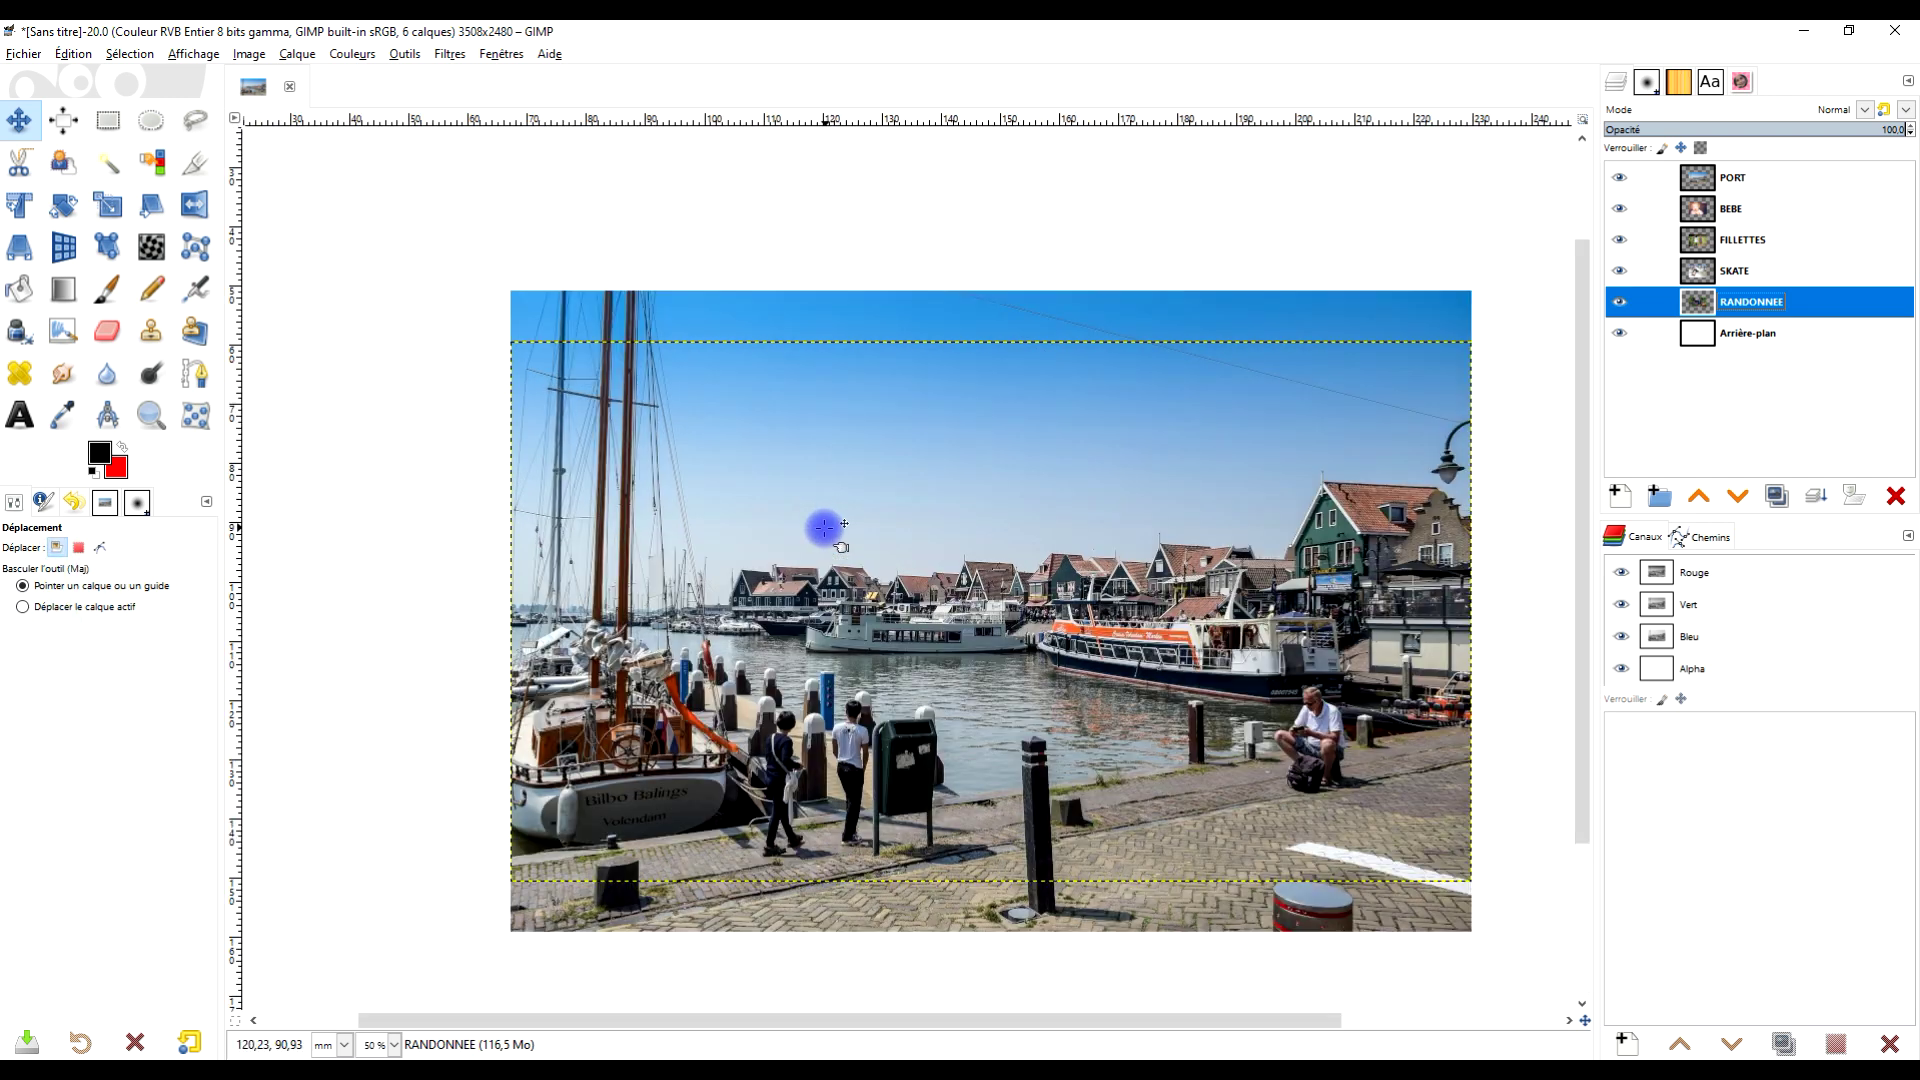
drag(985, 607, 1074, 583)
scroll(1157, 544, down, 1)
drag(961, 273, 1069, 344)
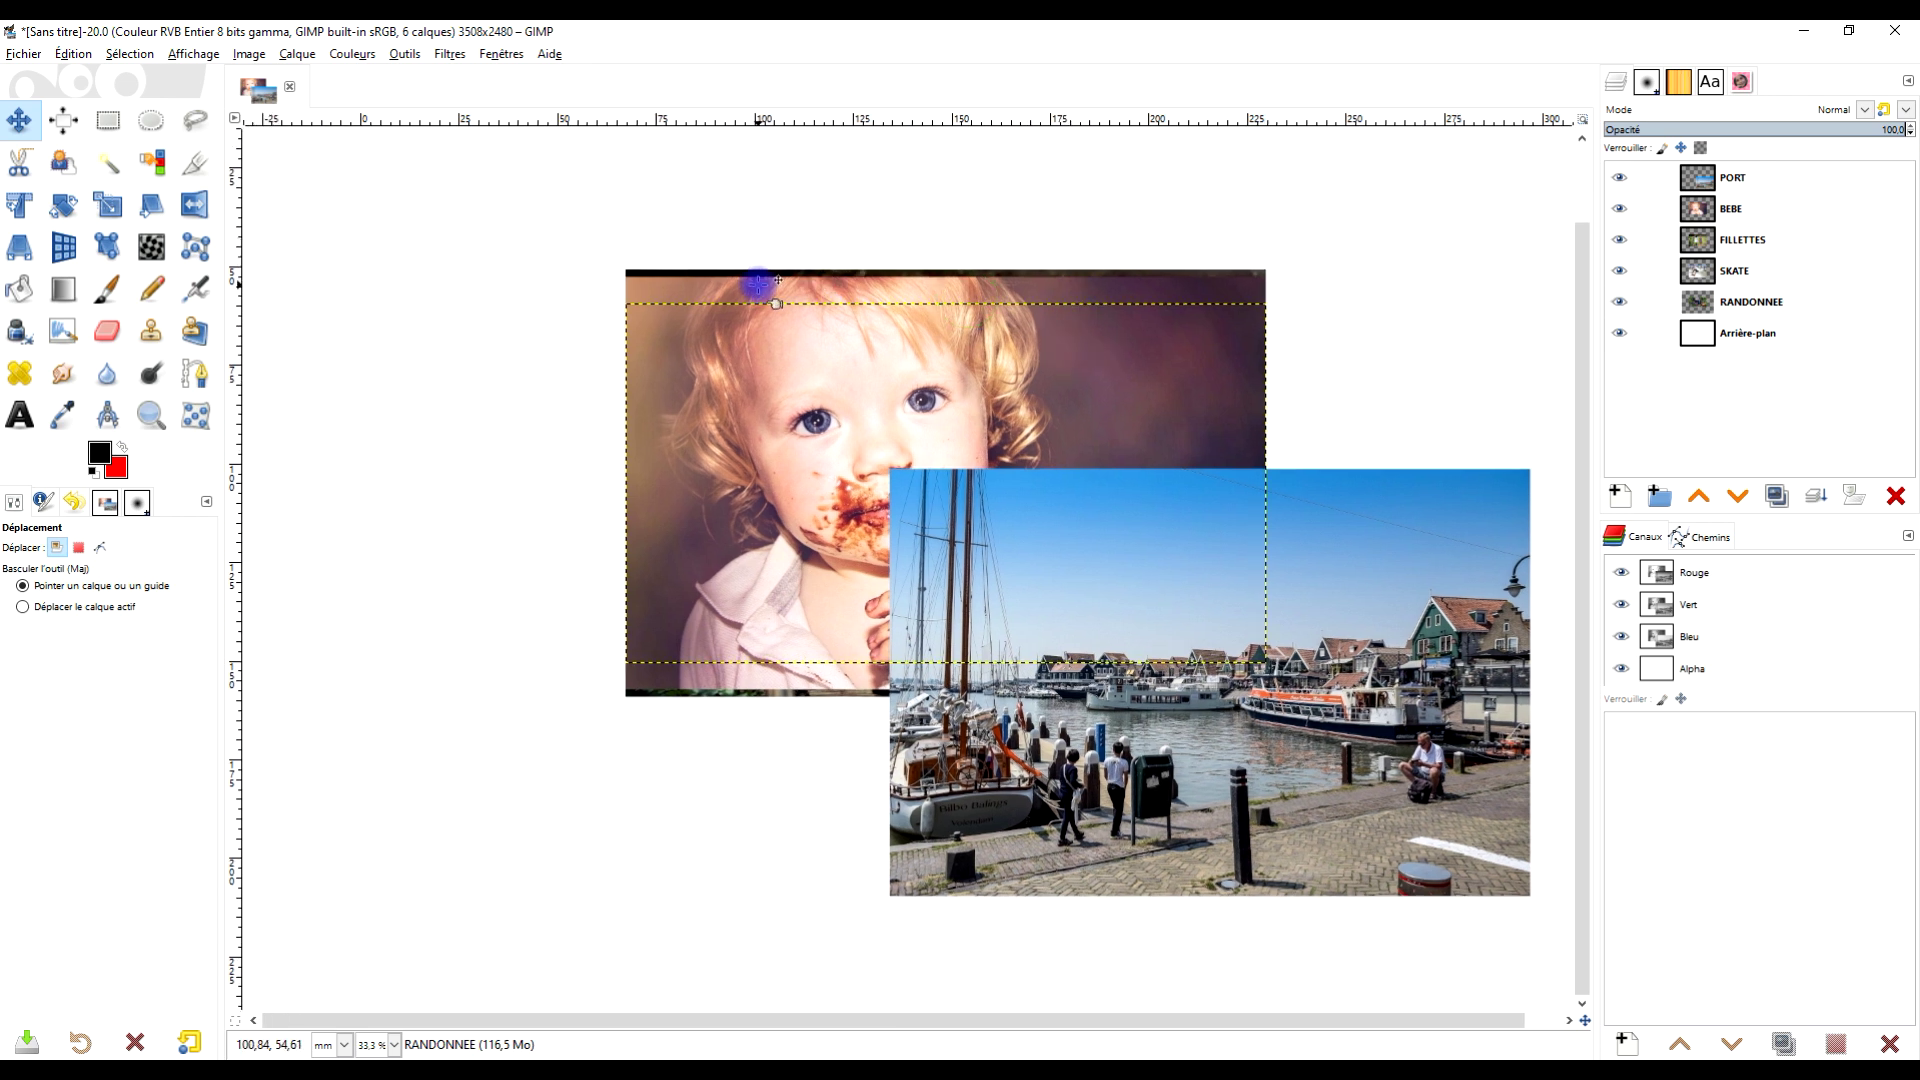
Hide the PORT and BEBE layers and move the FILLETTES layer to the lower-left corner of the canvas
click(1620, 177)
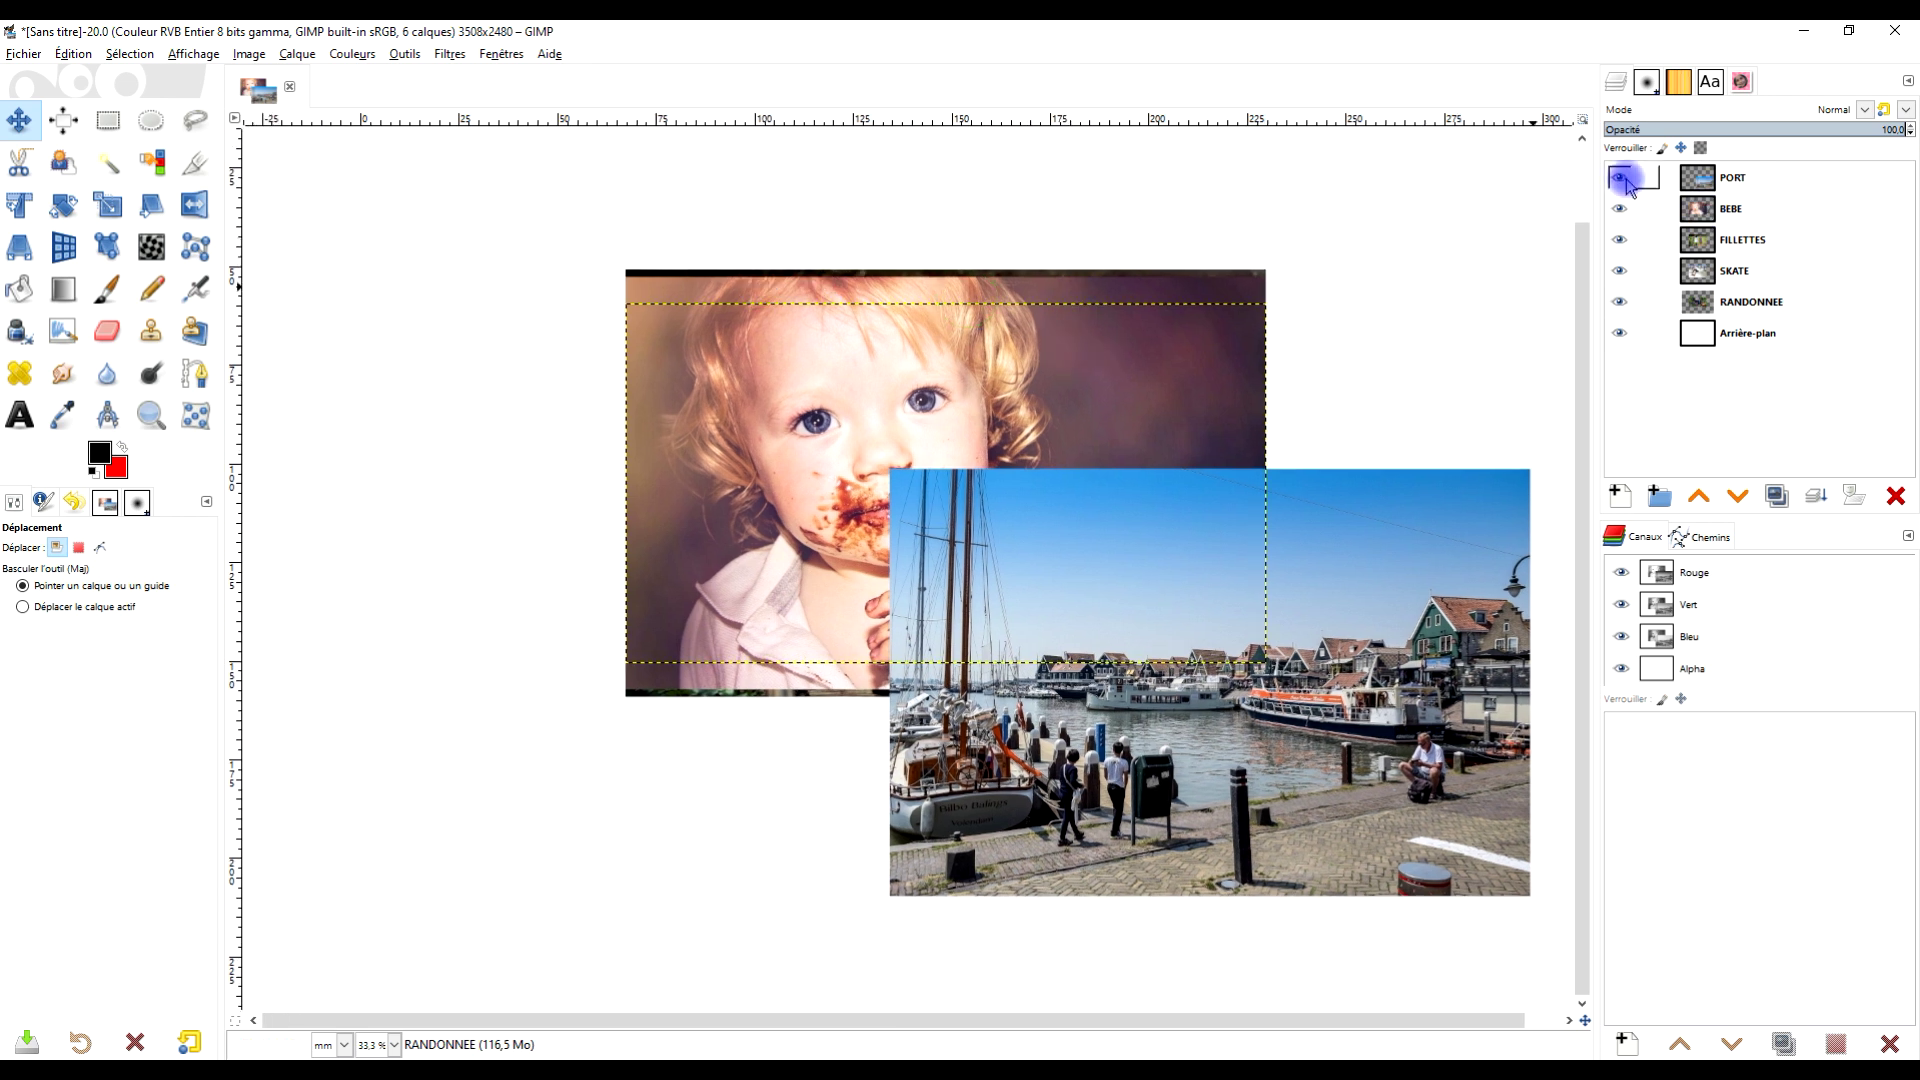
click(1733, 213)
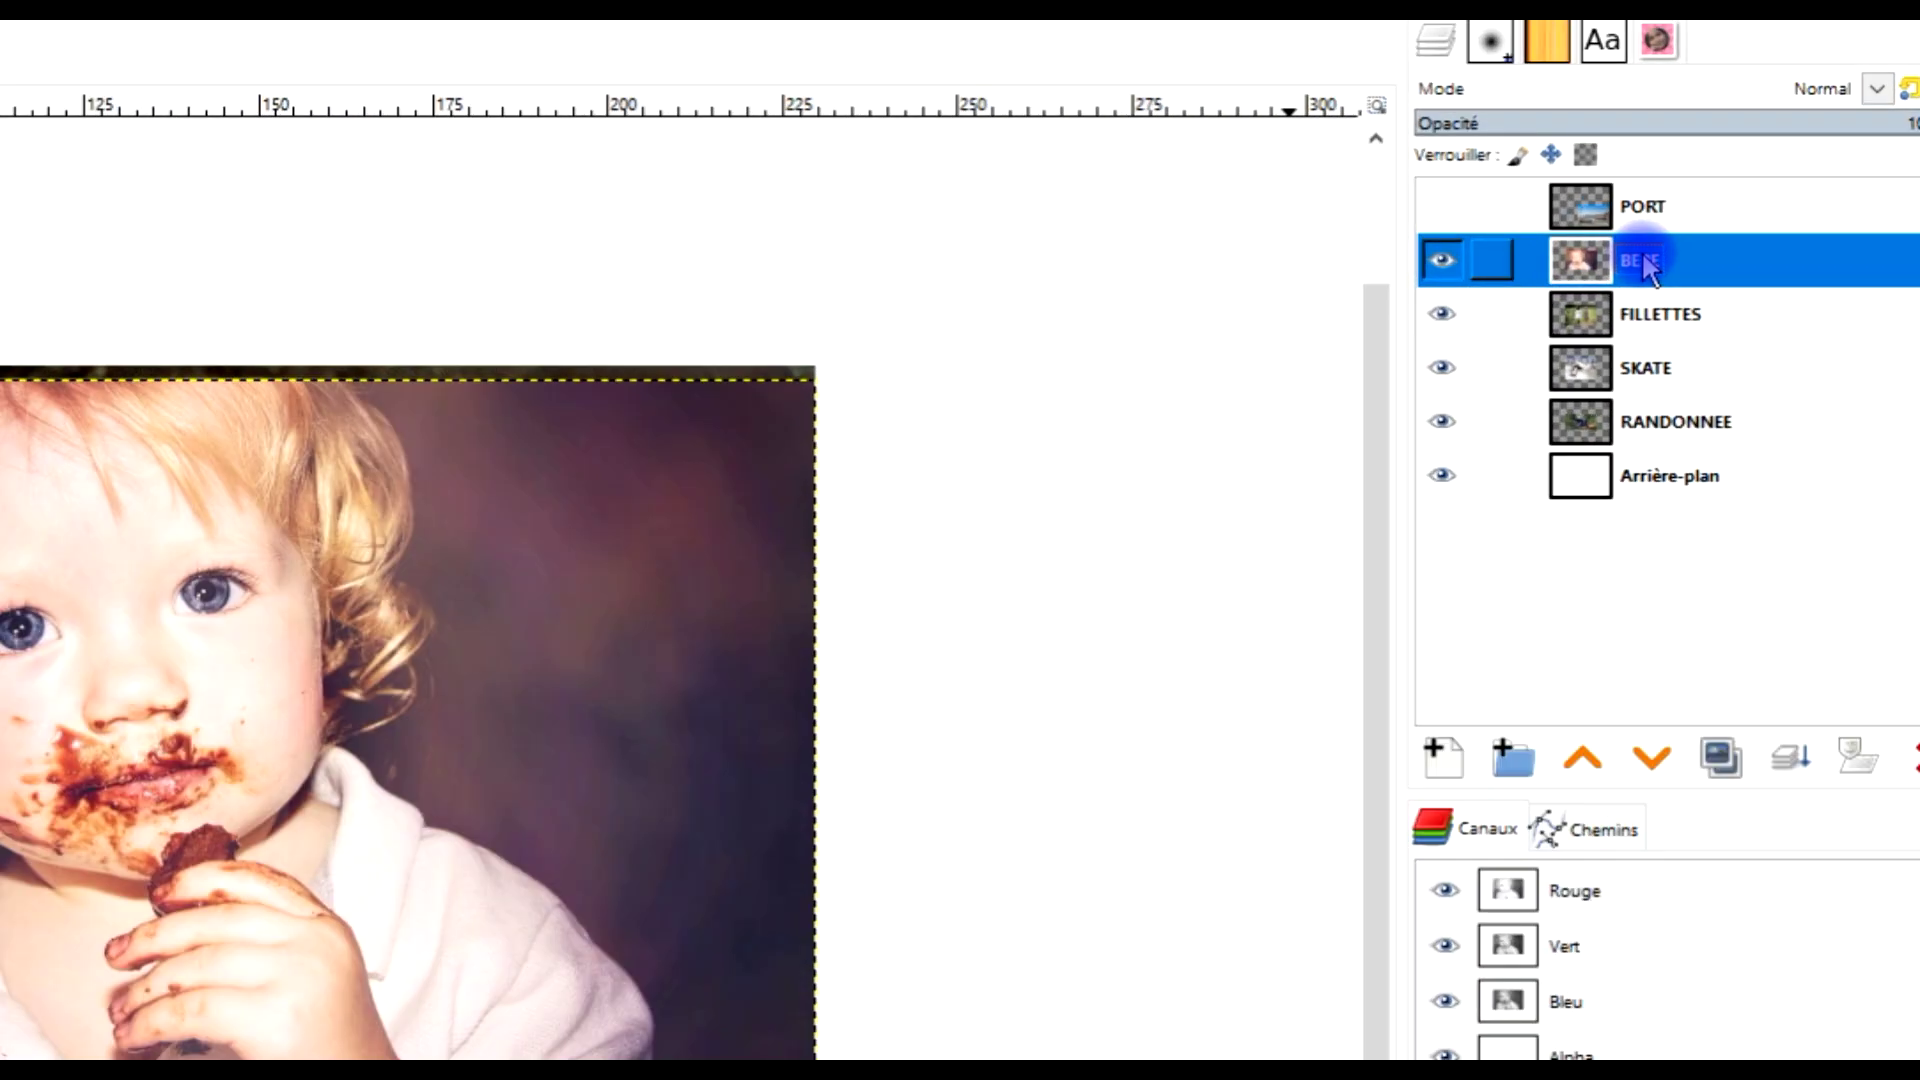
click(1441, 260)
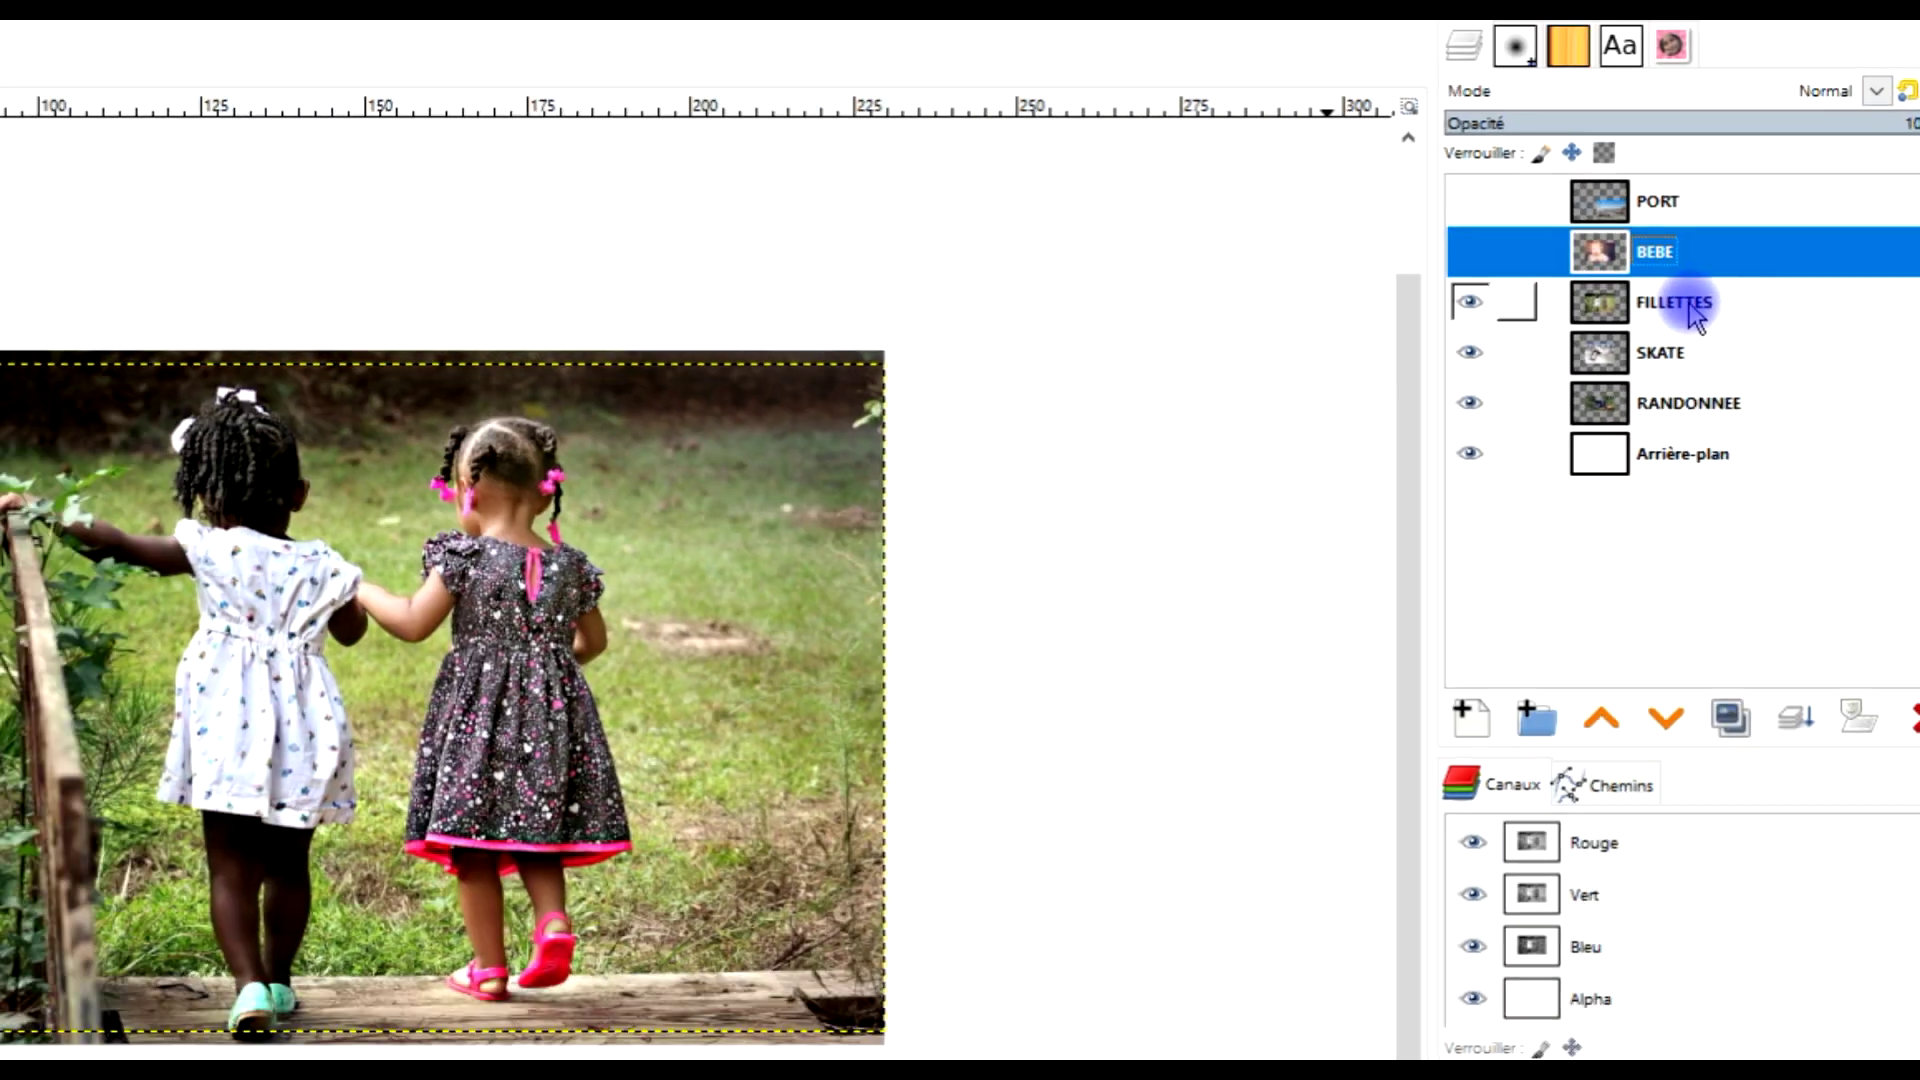
click(1695, 312)
drag(971, 480, 708, 674)
Move the SKATE layer to the upper-left corner of the canvas, above the photo of the two girls
click(1756, 272)
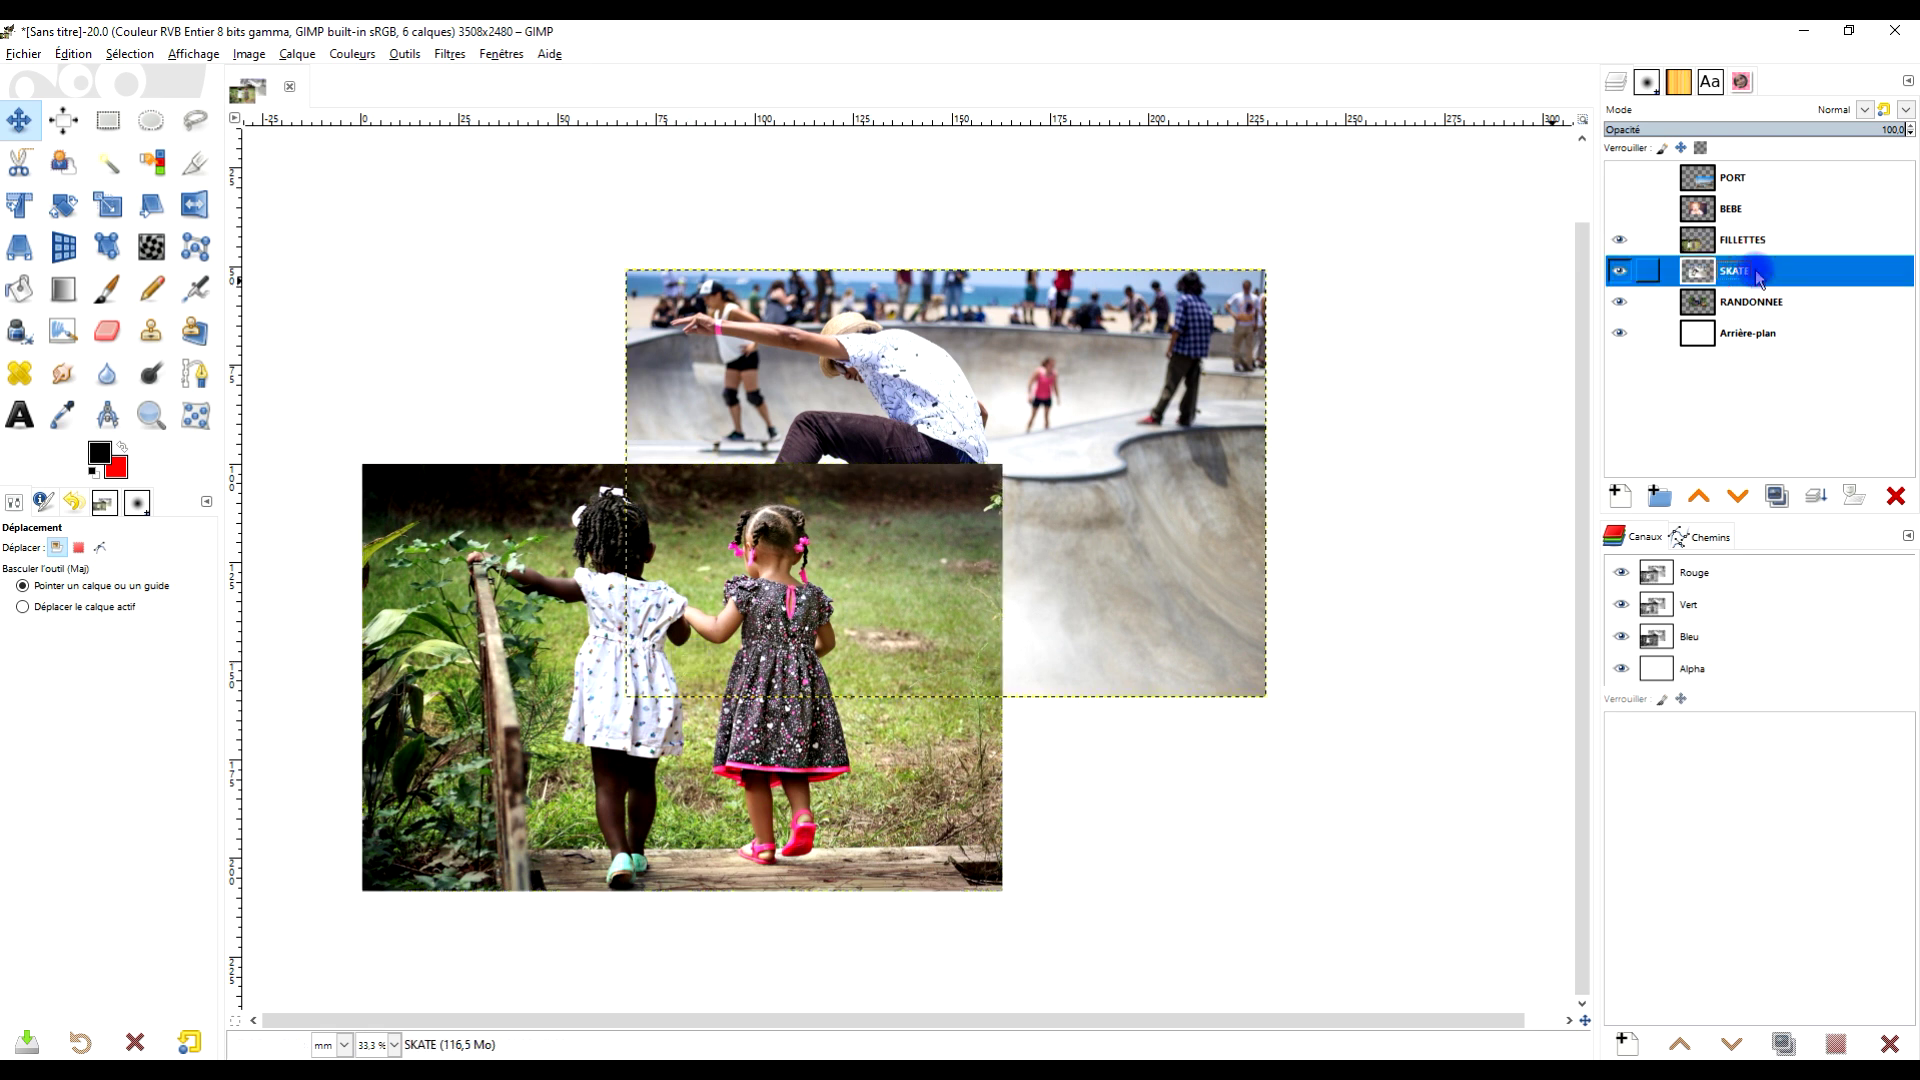
drag(919, 351, 670, 165)
scroll(964, 364, up, 5)
scroll(964, 364, left, 2)
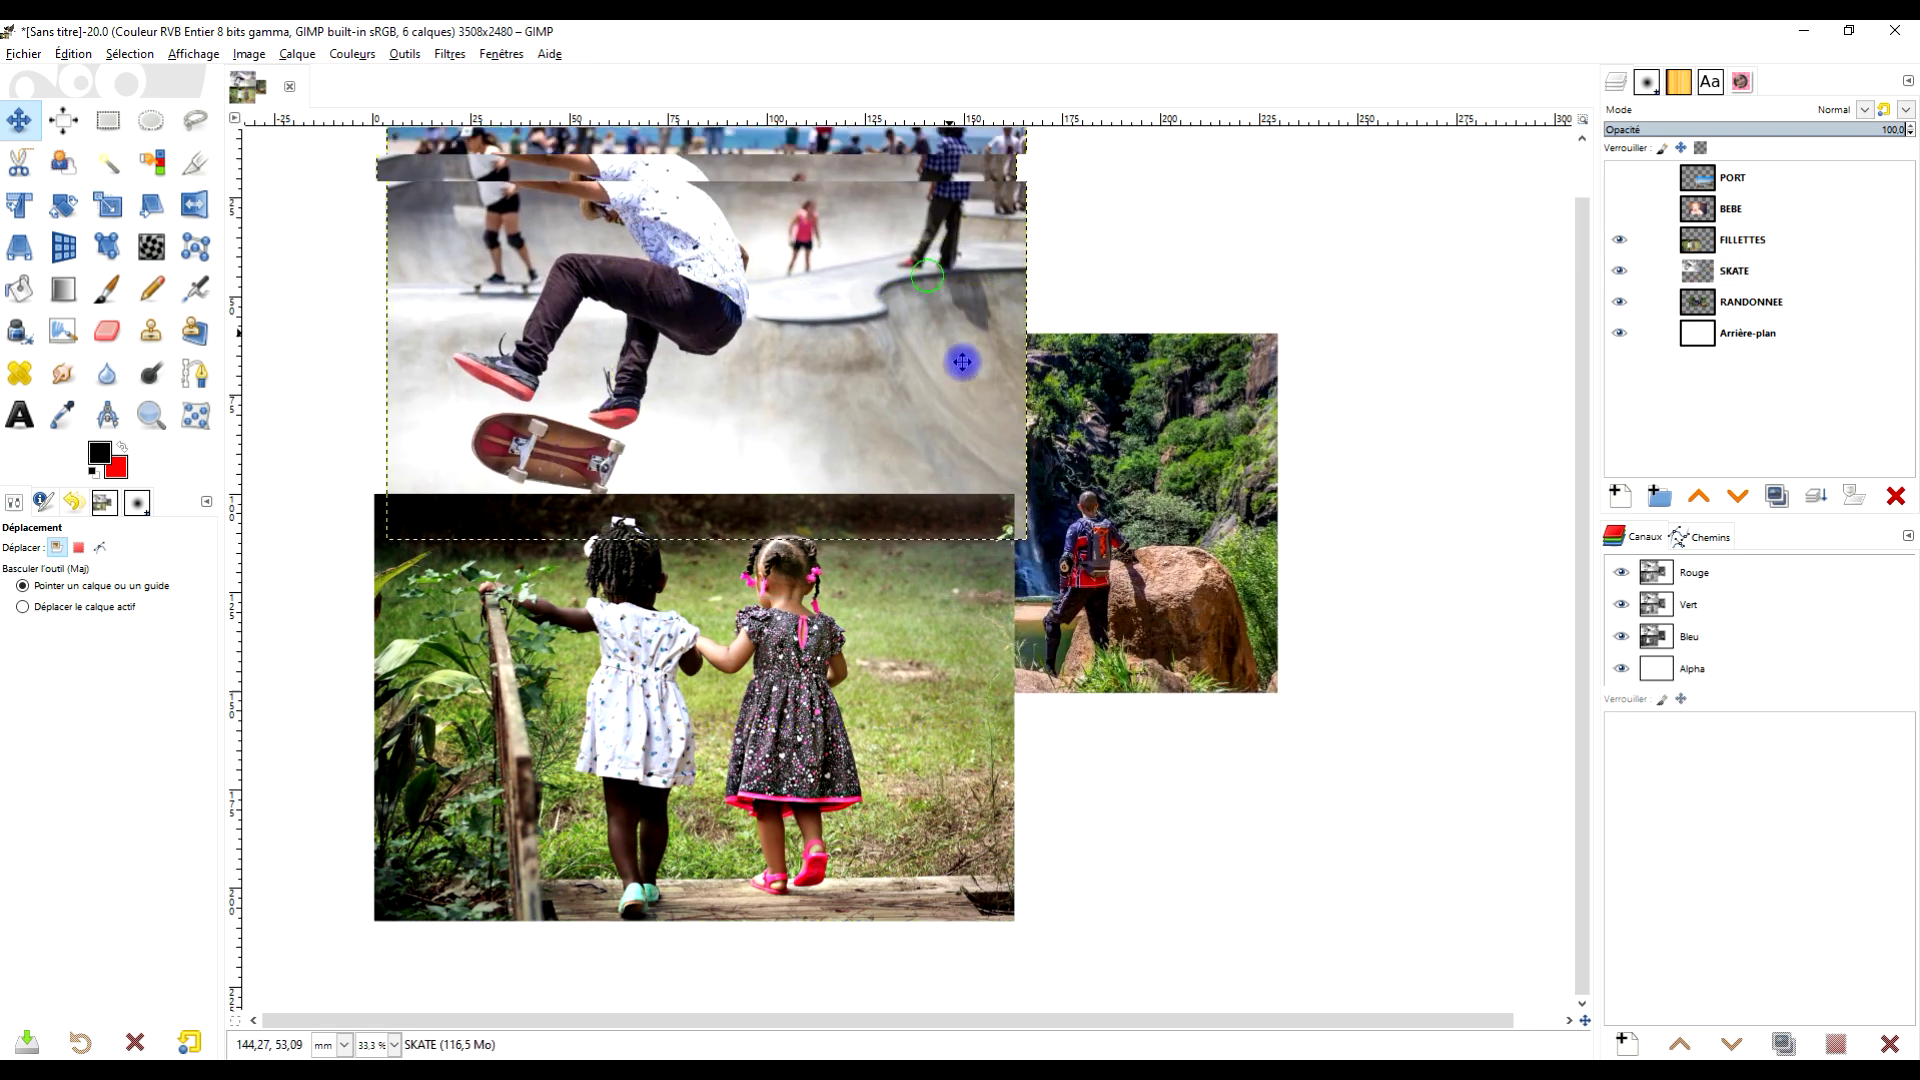
drag(821, 442, 811, 422)
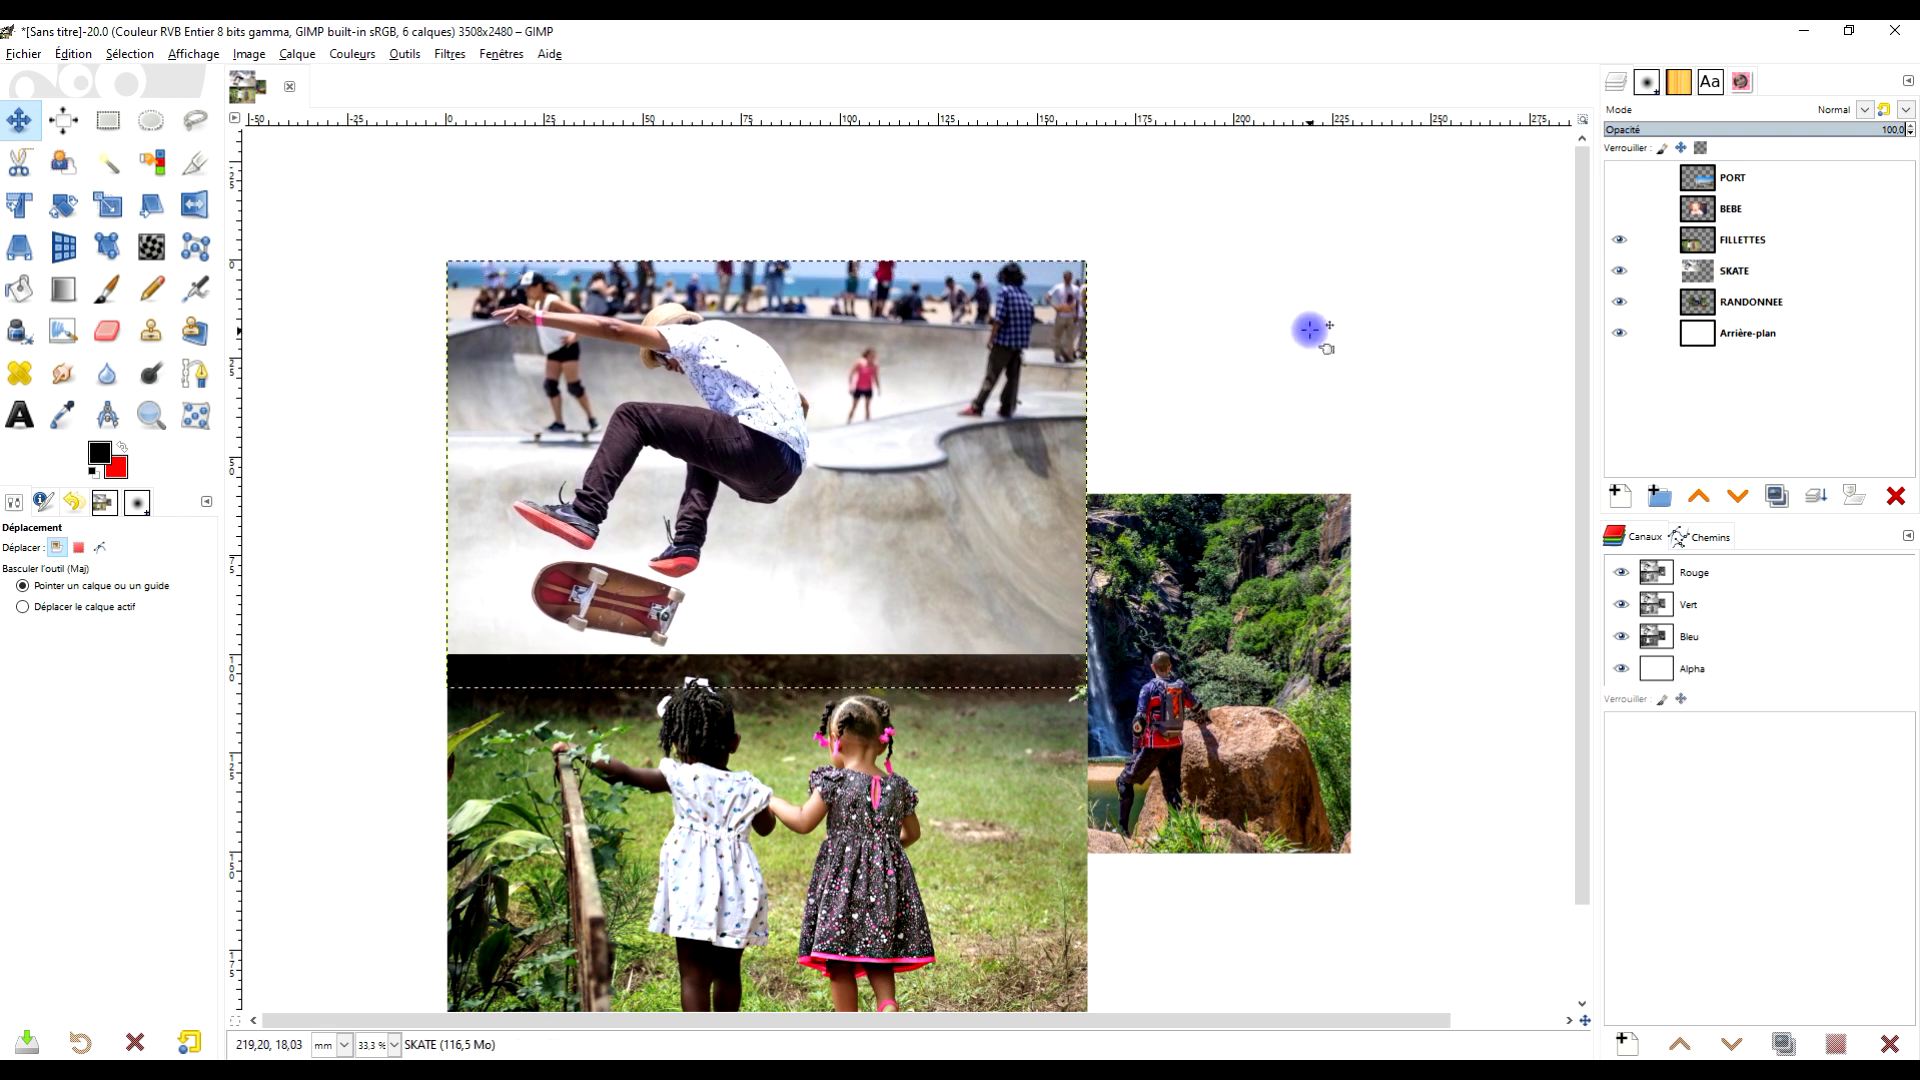
Move the RANDONNEE layer to the upper-right corner of the canvas, beside the skater photo
click(1750, 301)
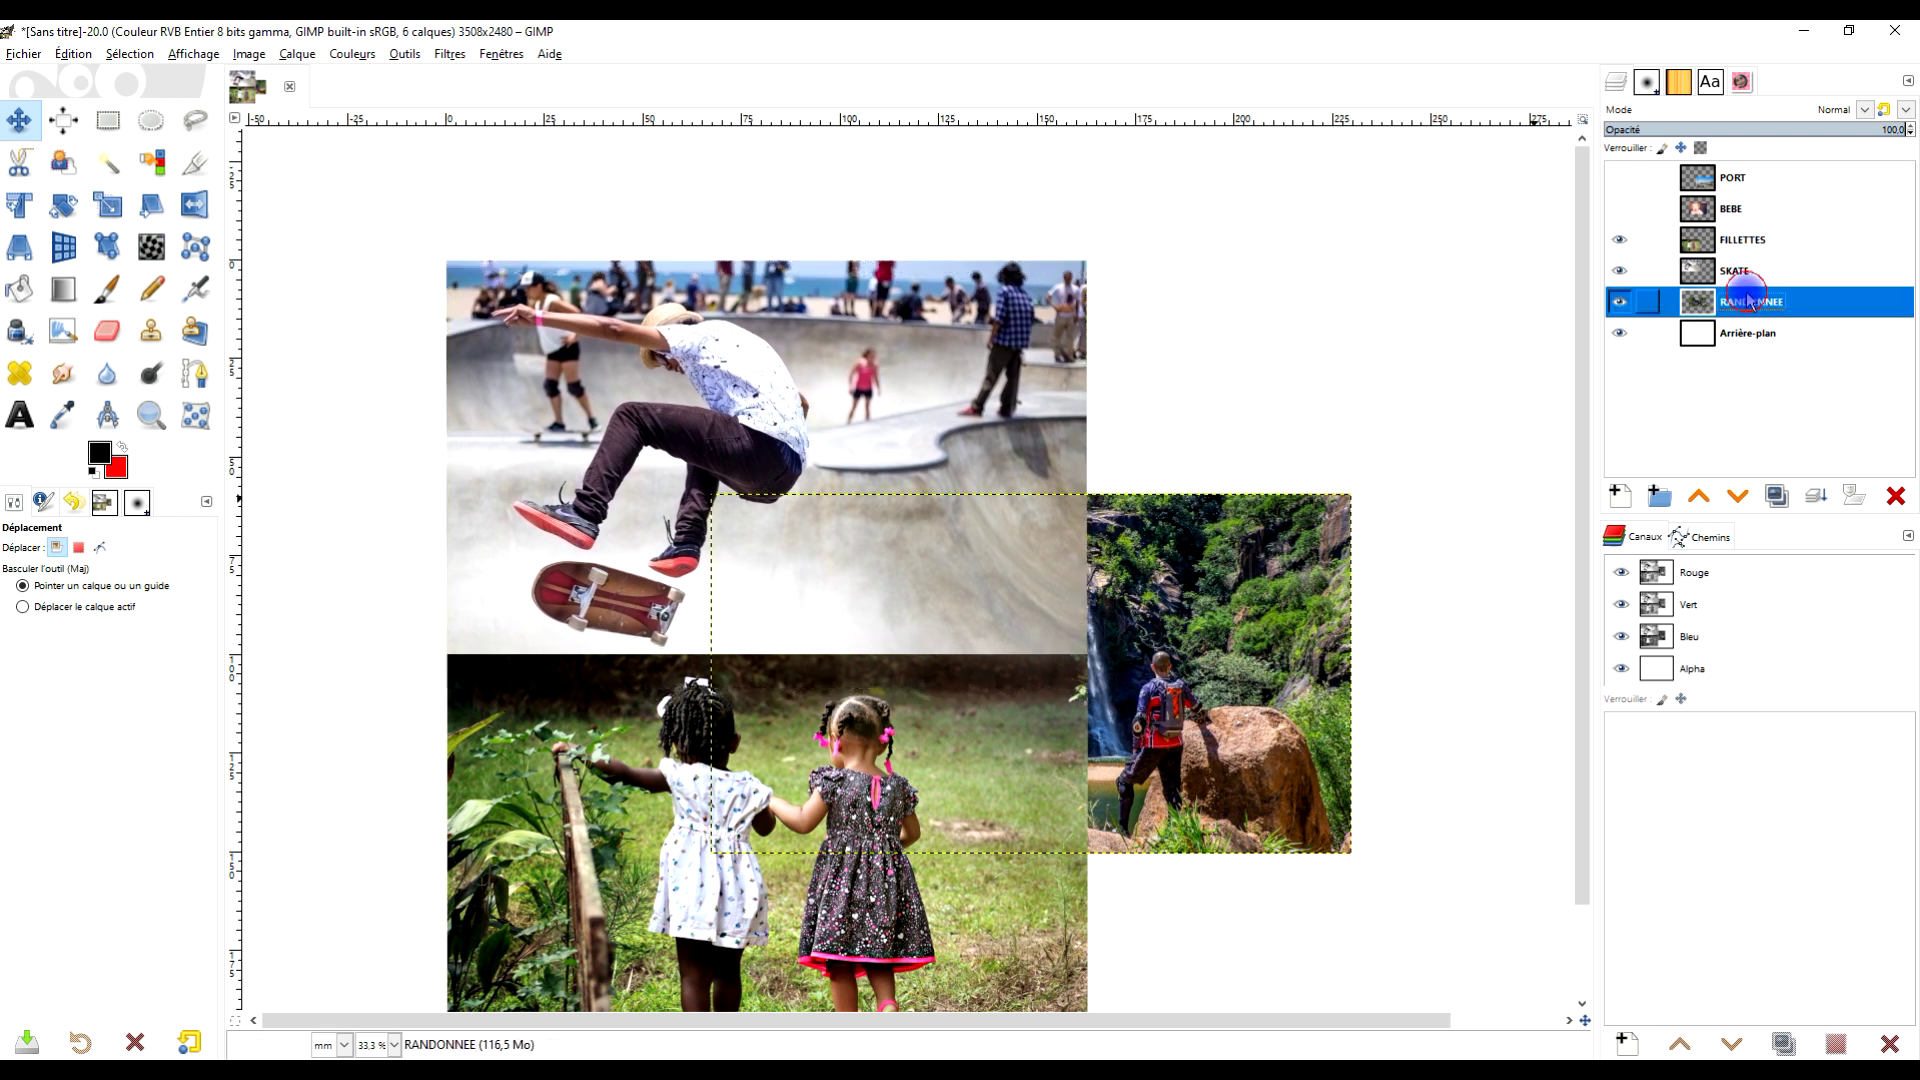
scroll(1328, 450, down, 3)
scroll(1328, 450, right, 5)
drag(923, 507, 1195, 275)
scroll(1200, 287, up, 3)
drag(1149, 509, 1117, 494)
drag(991, 510, 1014, 425)
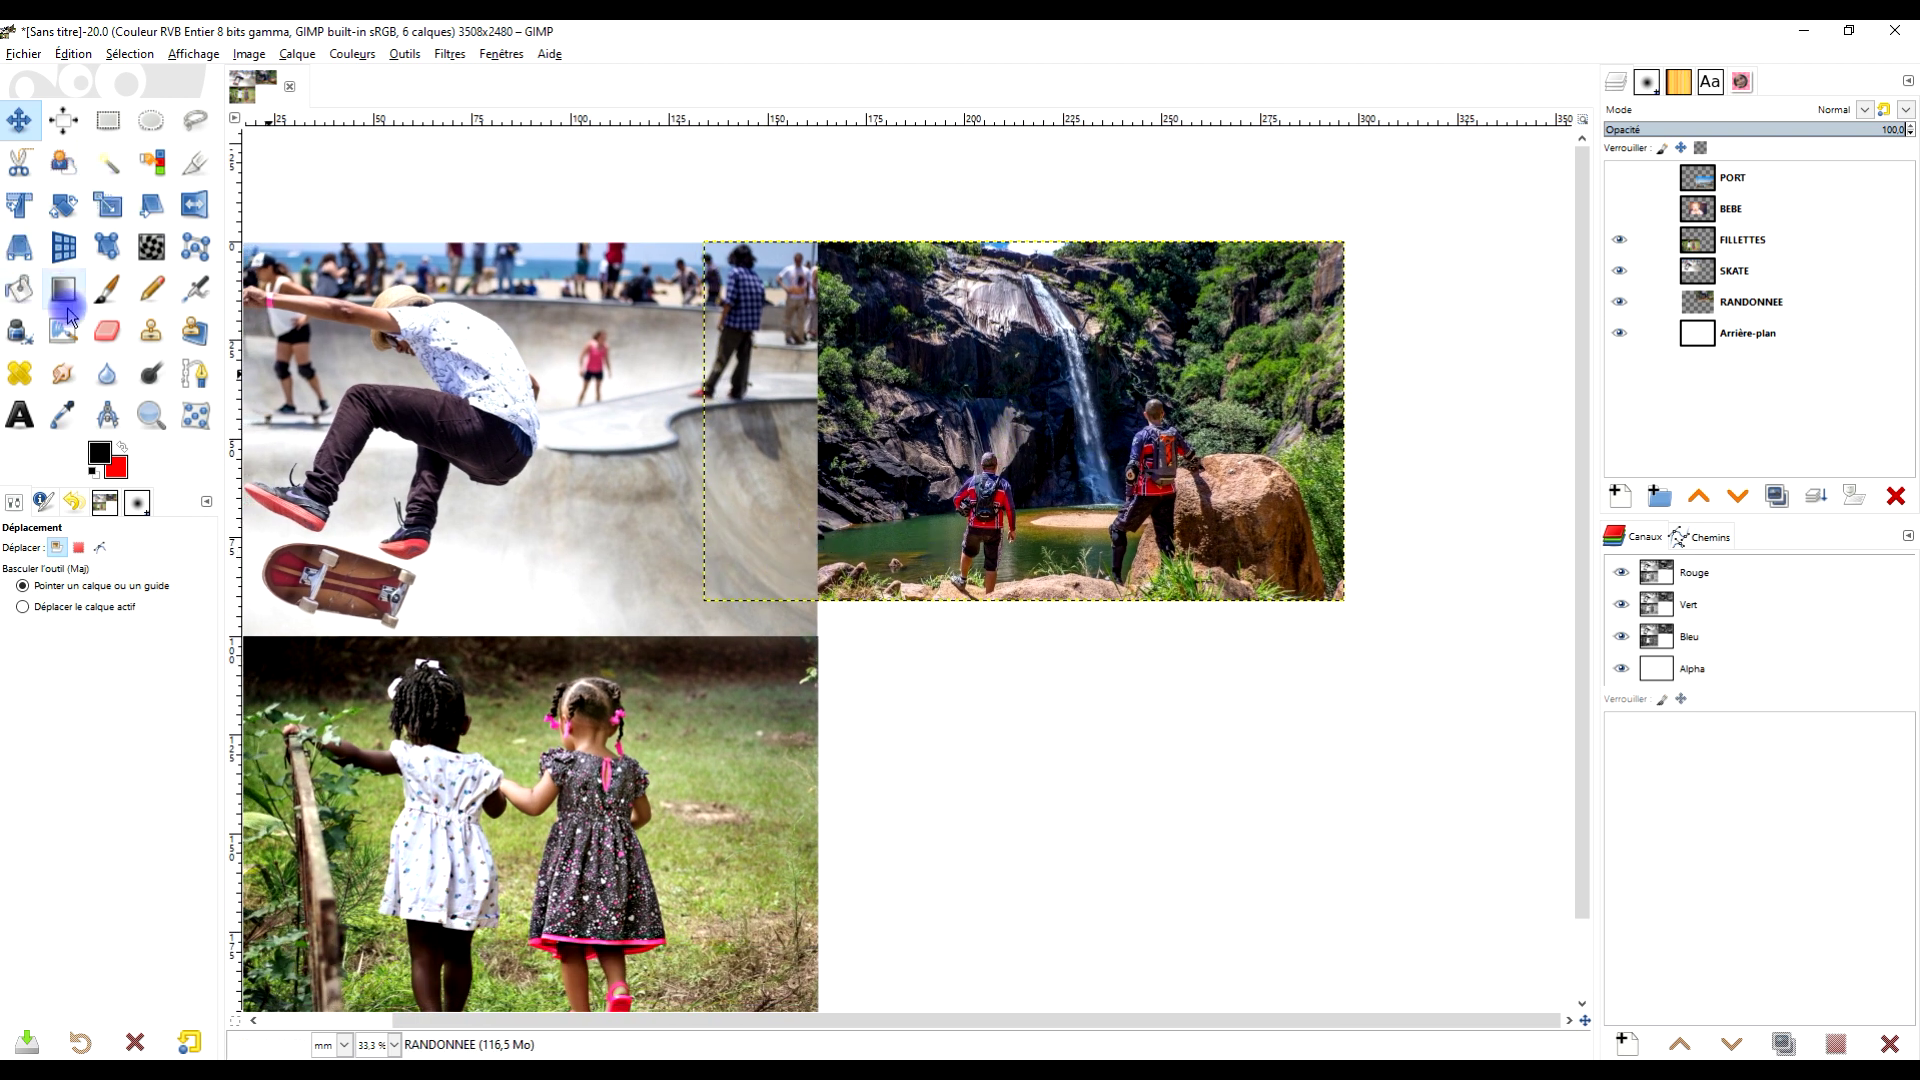
Scale the RANDONNEE layer proportionally around its centre to about 195 × 110 mm and realign it with the canvas's upper edge
click(107, 207)
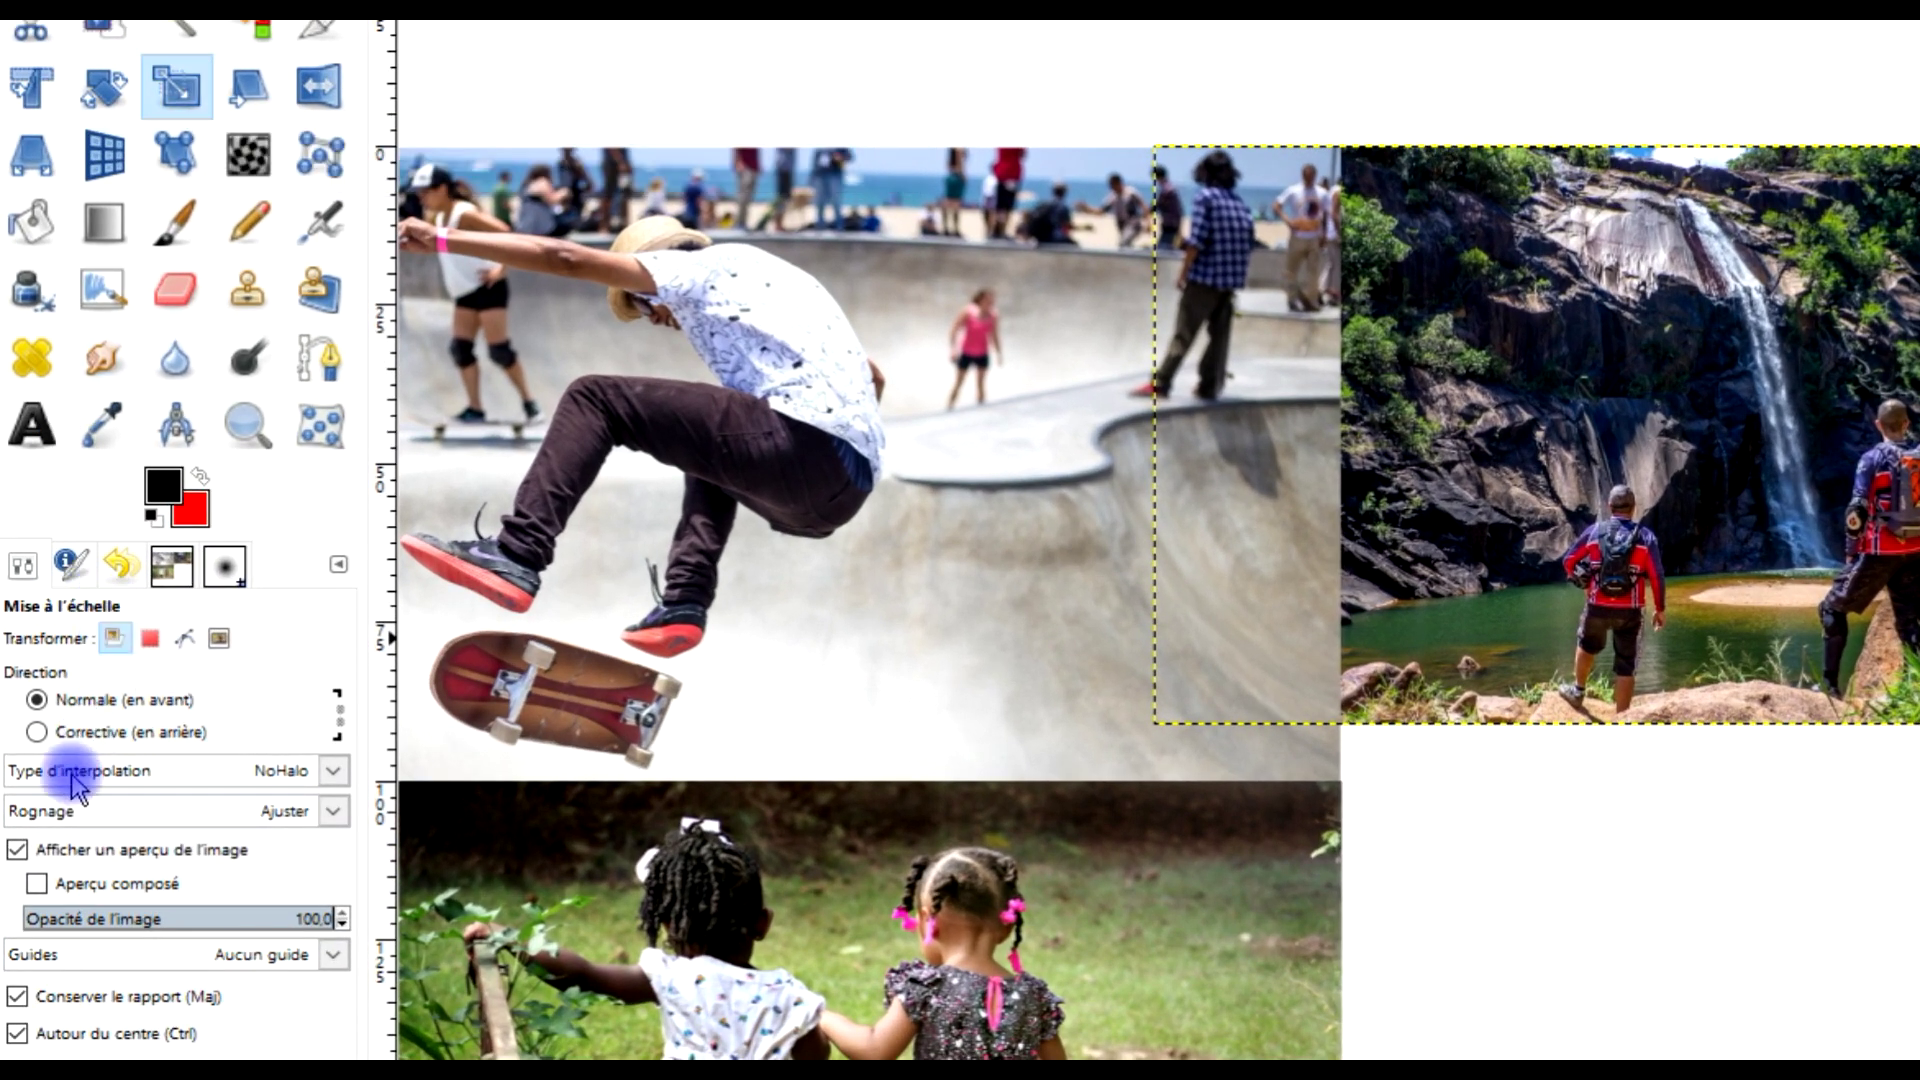
click(1727, 351)
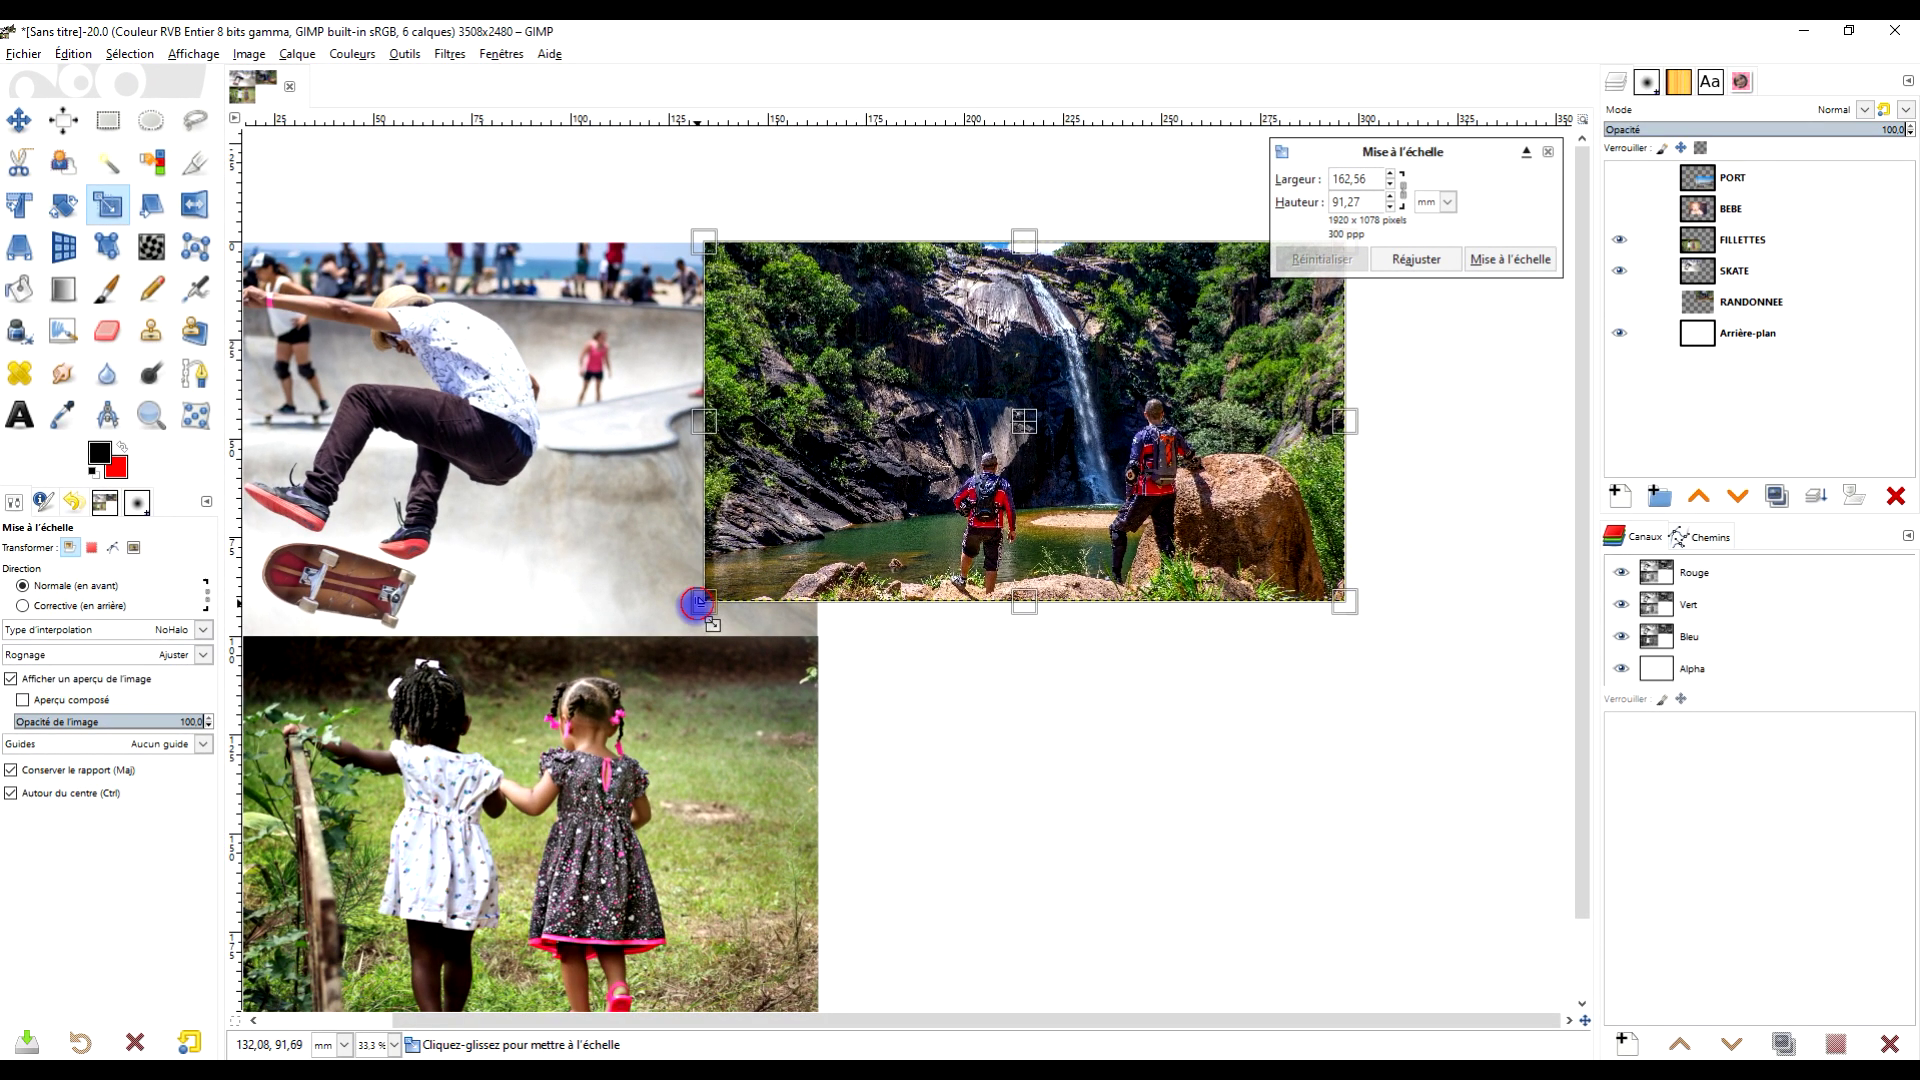
drag(699, 602, 646, 632)
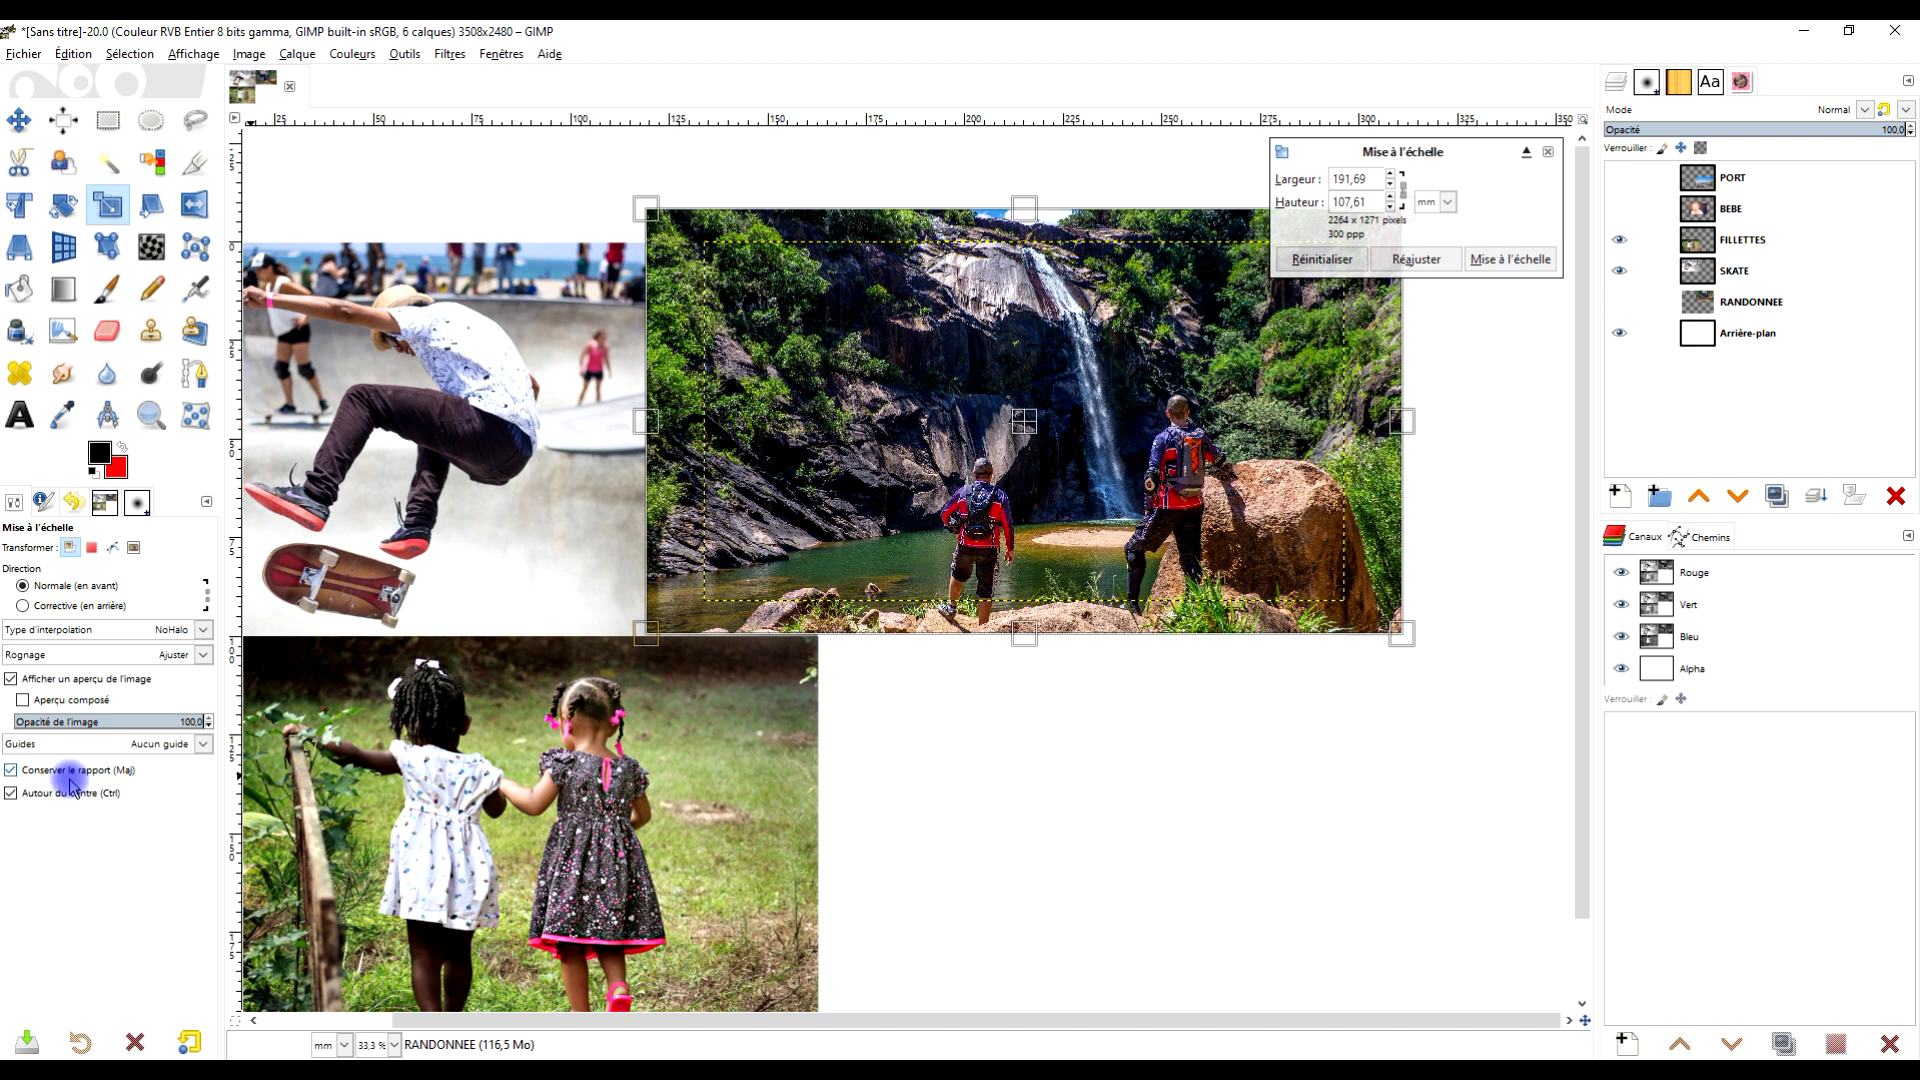
click(1400, 200)
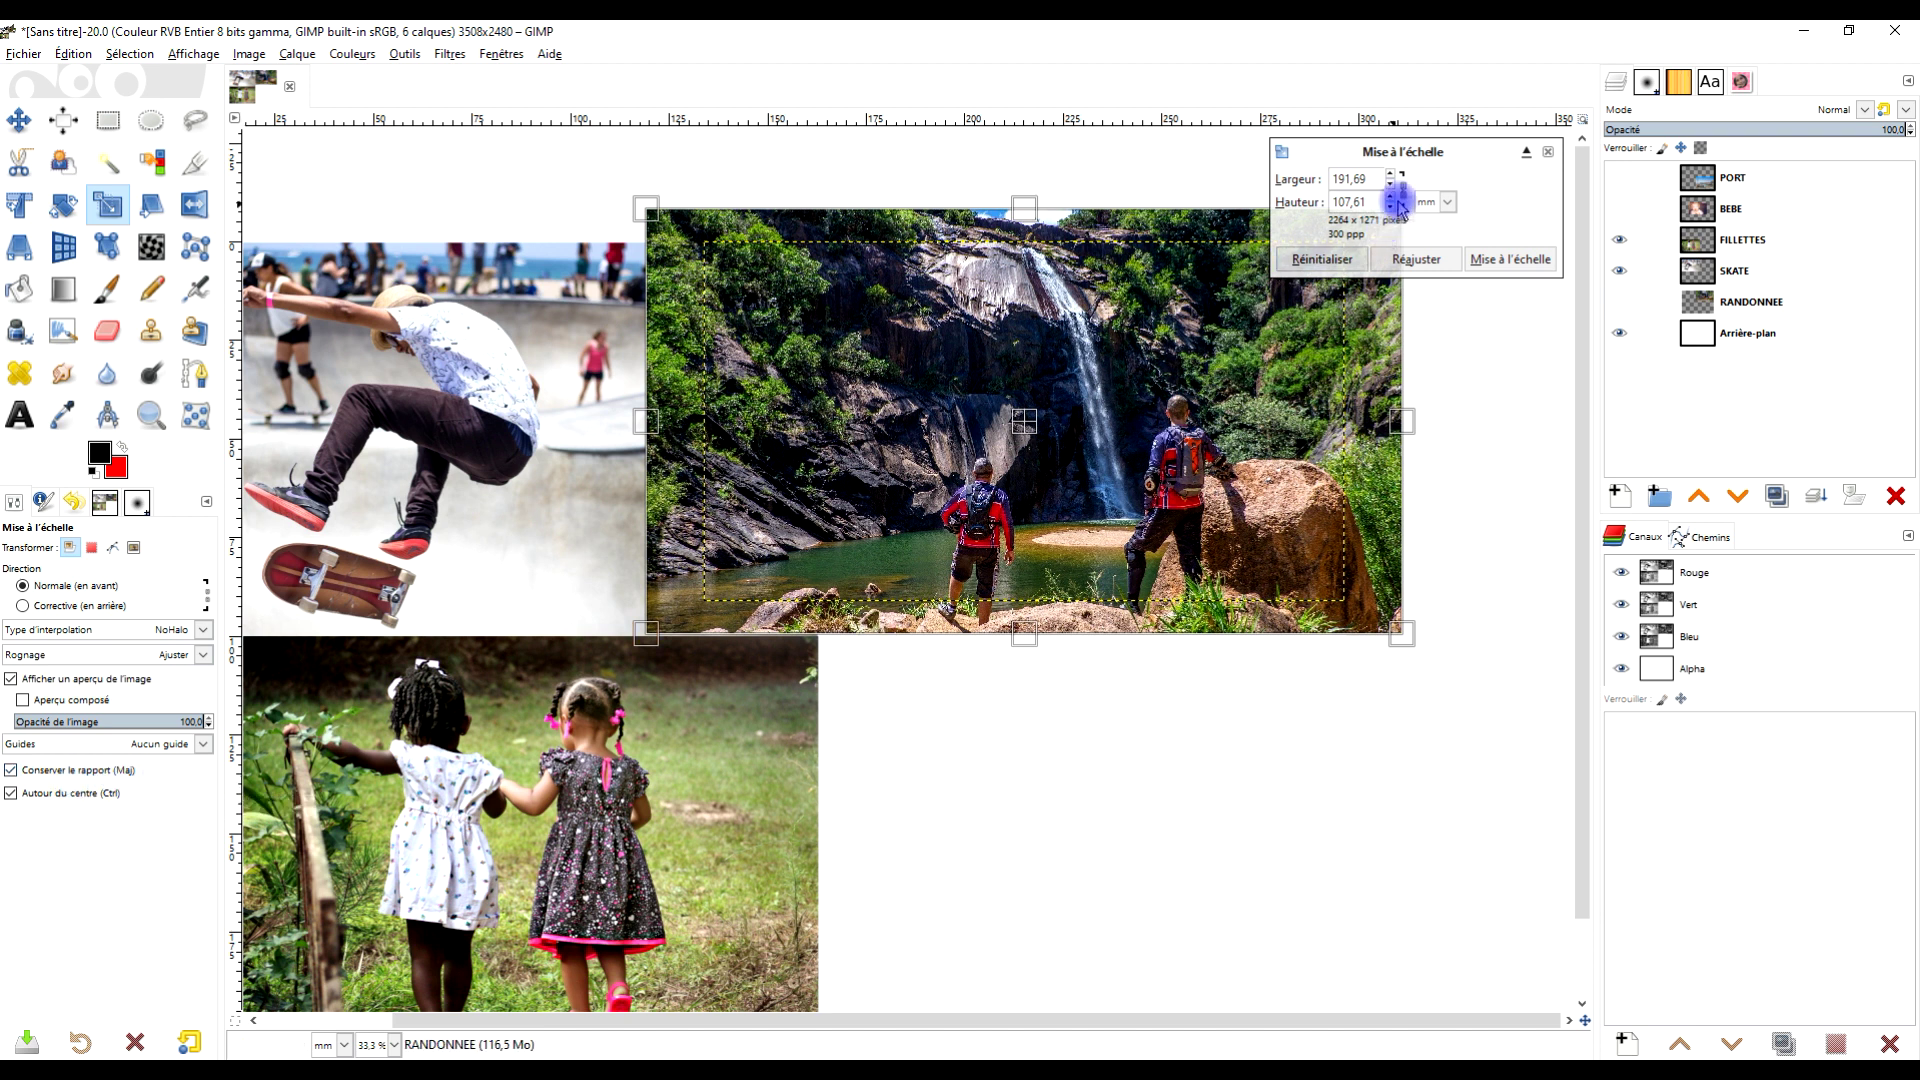
drag(648, 640, 634, 652)
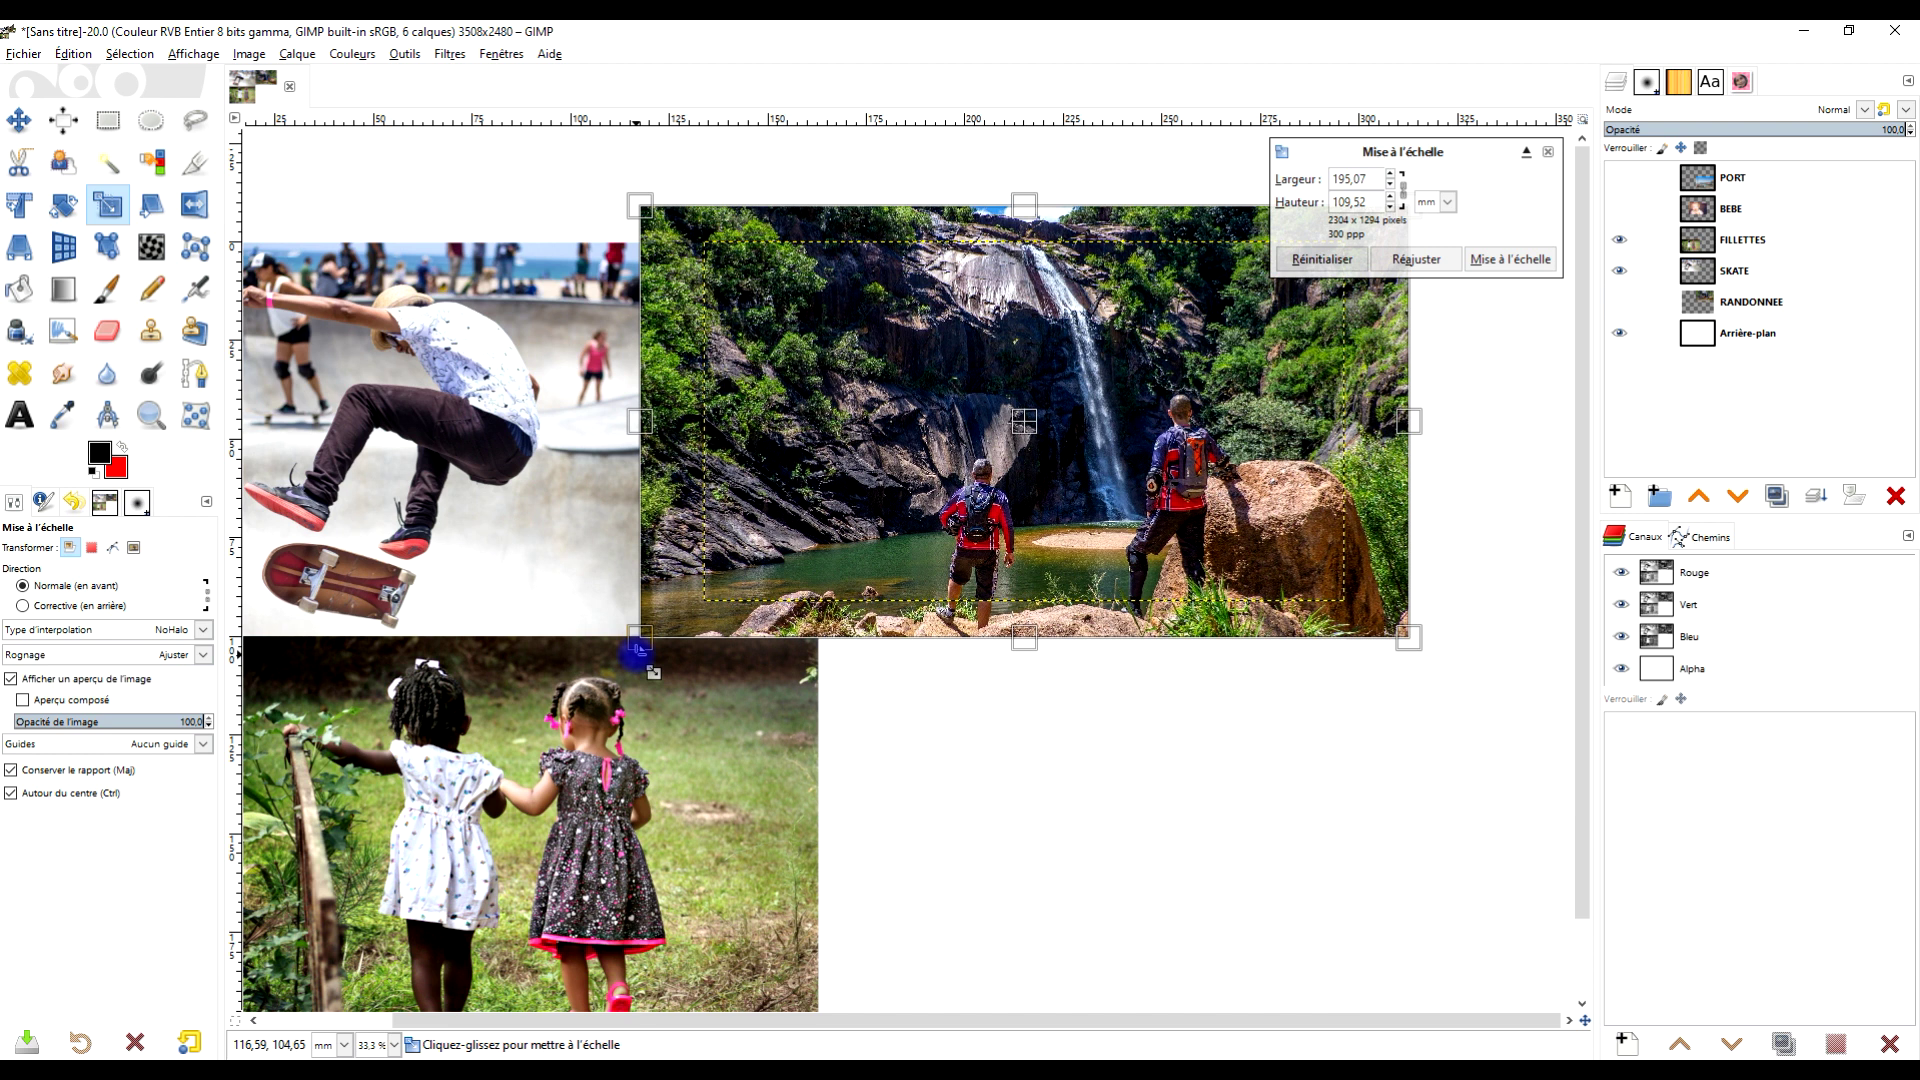
click(1530, 259)
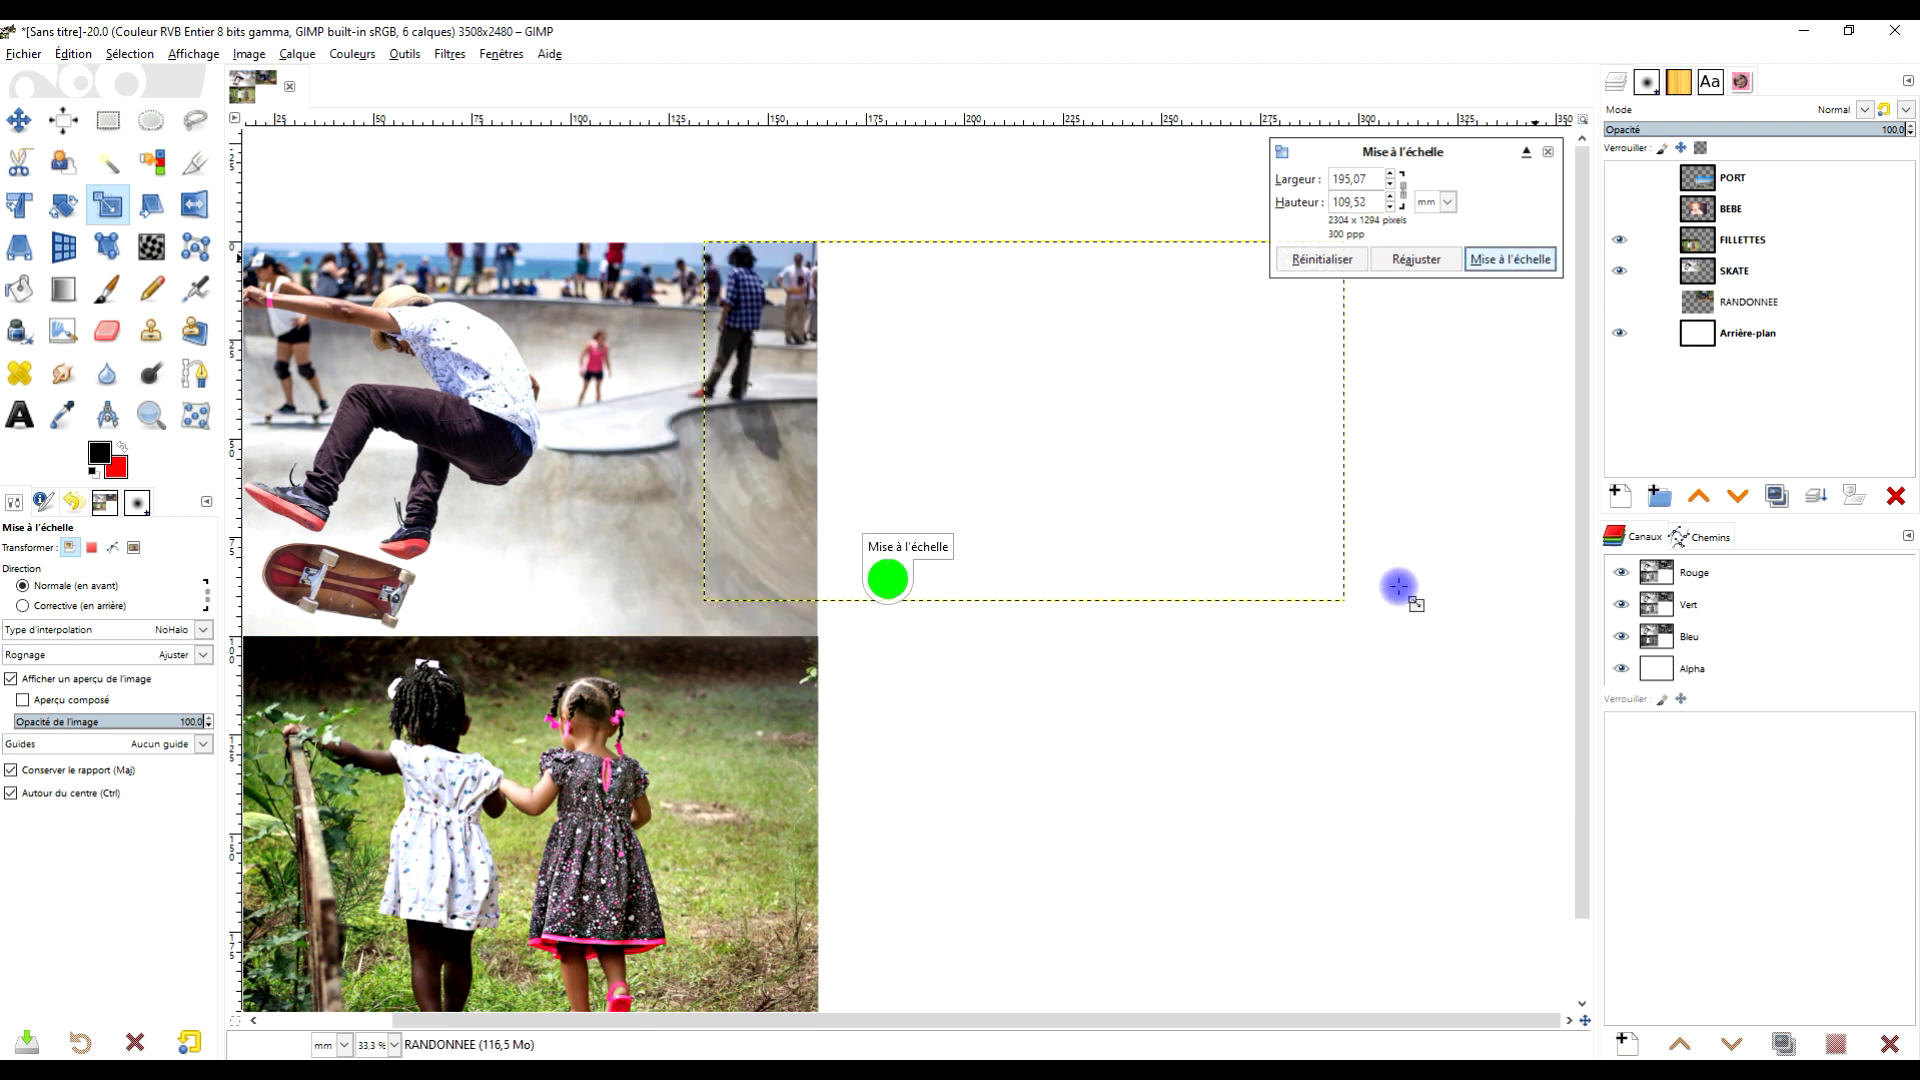
click(22, 121)
mouse_move(1231, 504)
mouse_down()
mouse_move(1215, 539)
mouse_move(1240, 540)
mouse_up()
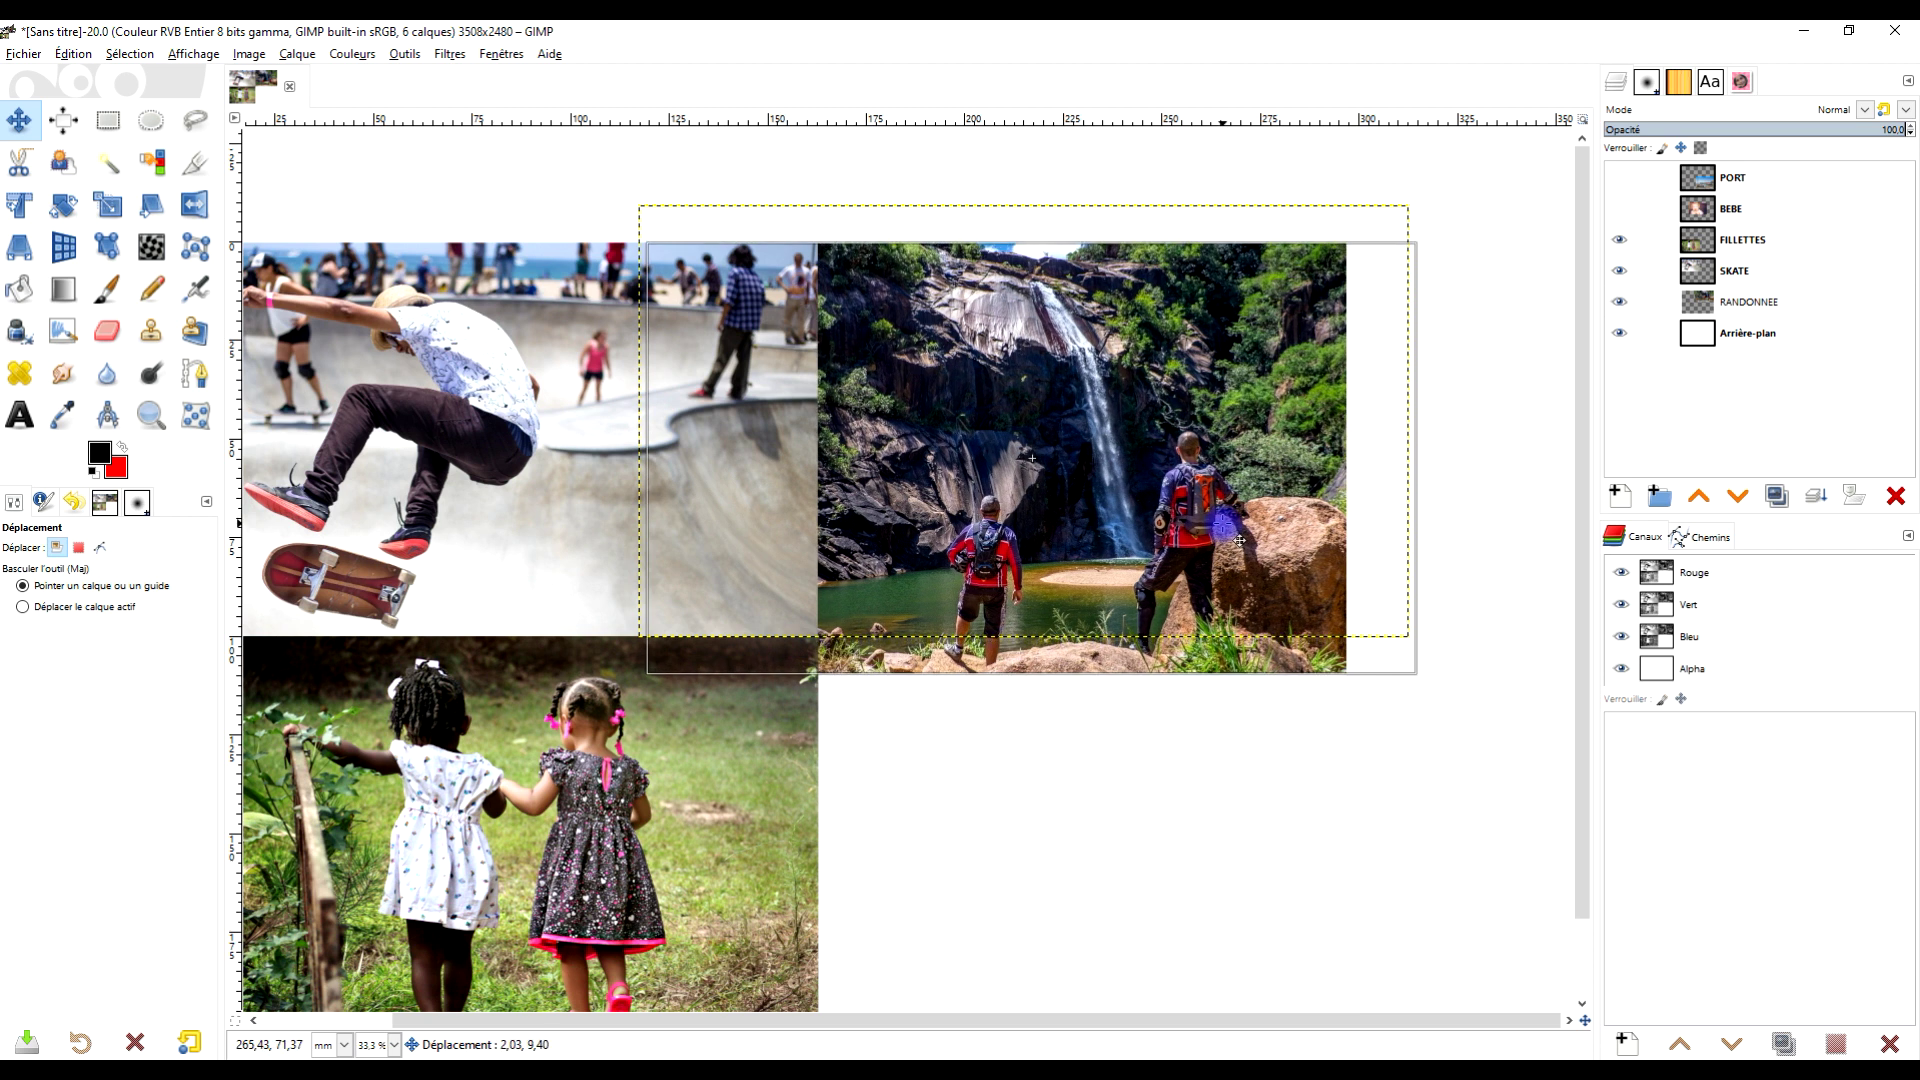
Show the BEBE layer and move the toddler photo to the centre of the collage, overlapping the other photos
click(1619, 210)
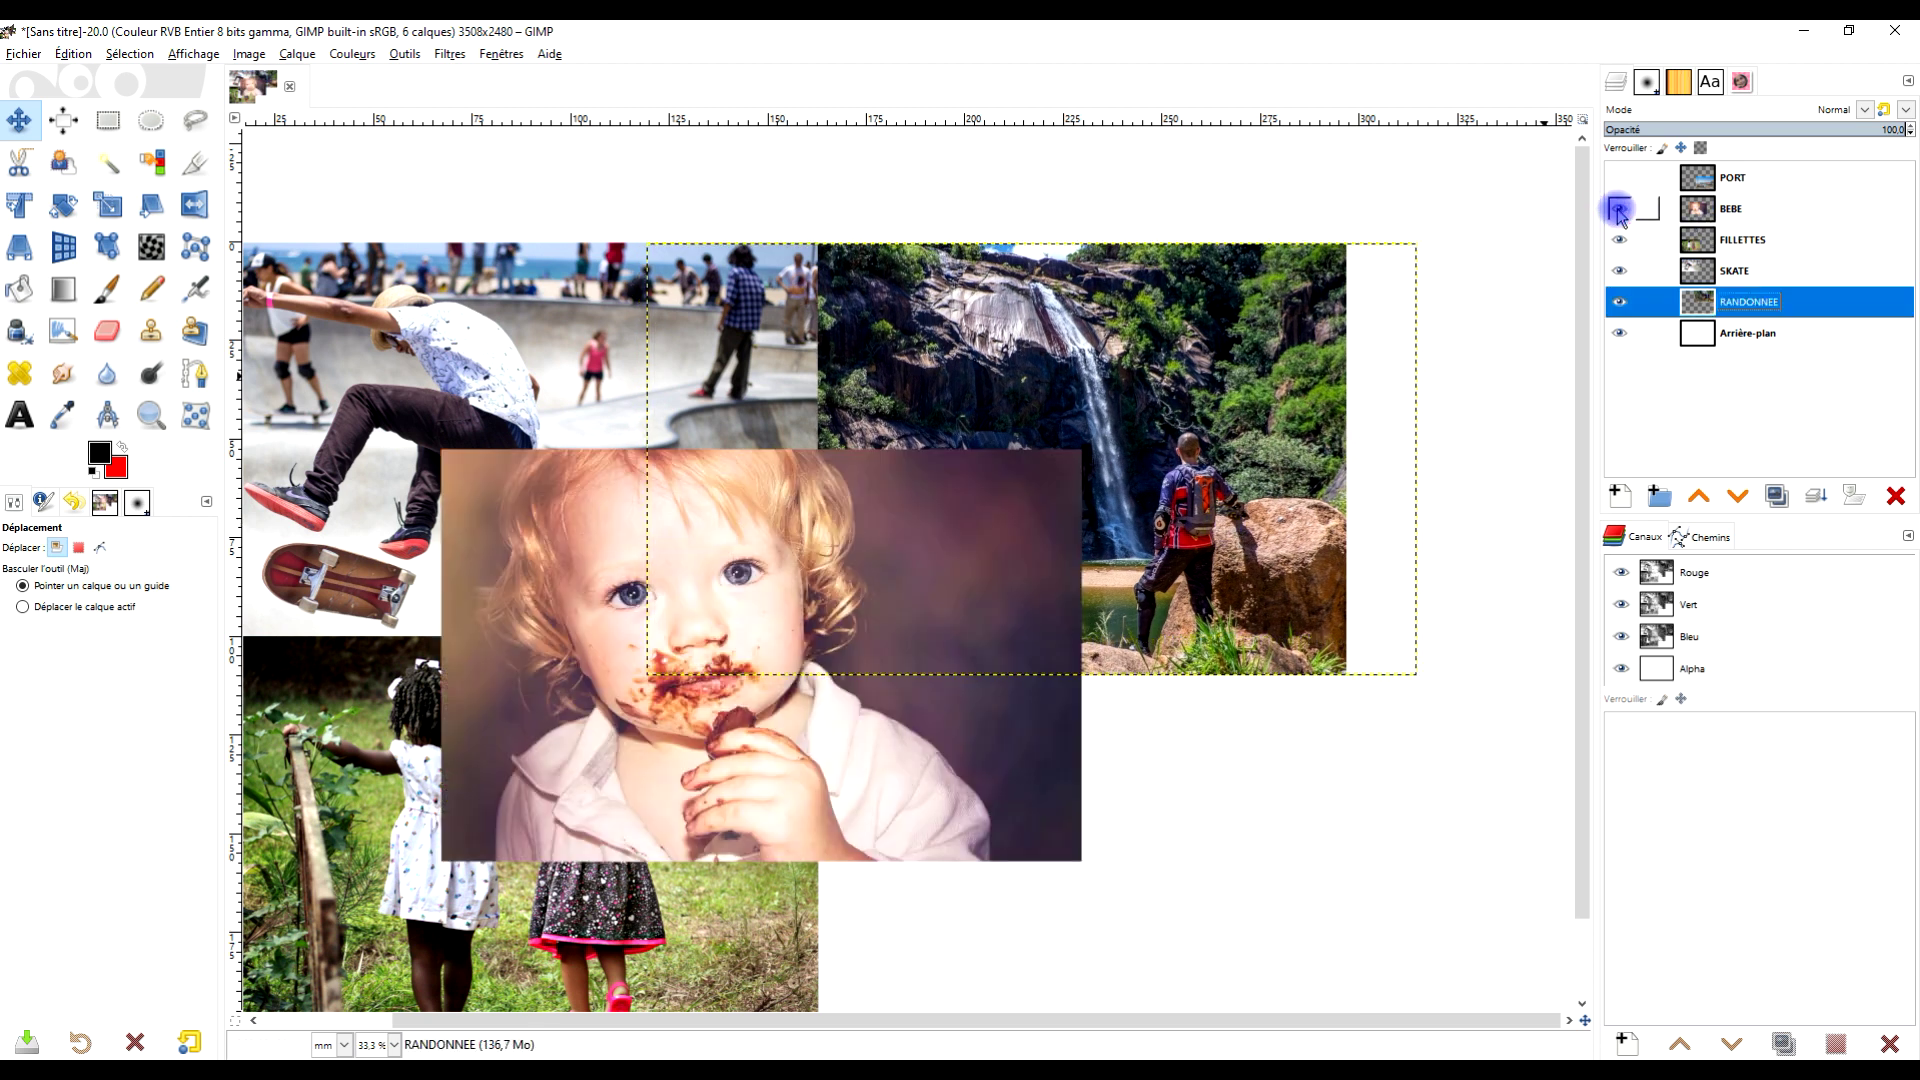
drag(1275, 564, 1298, 444)
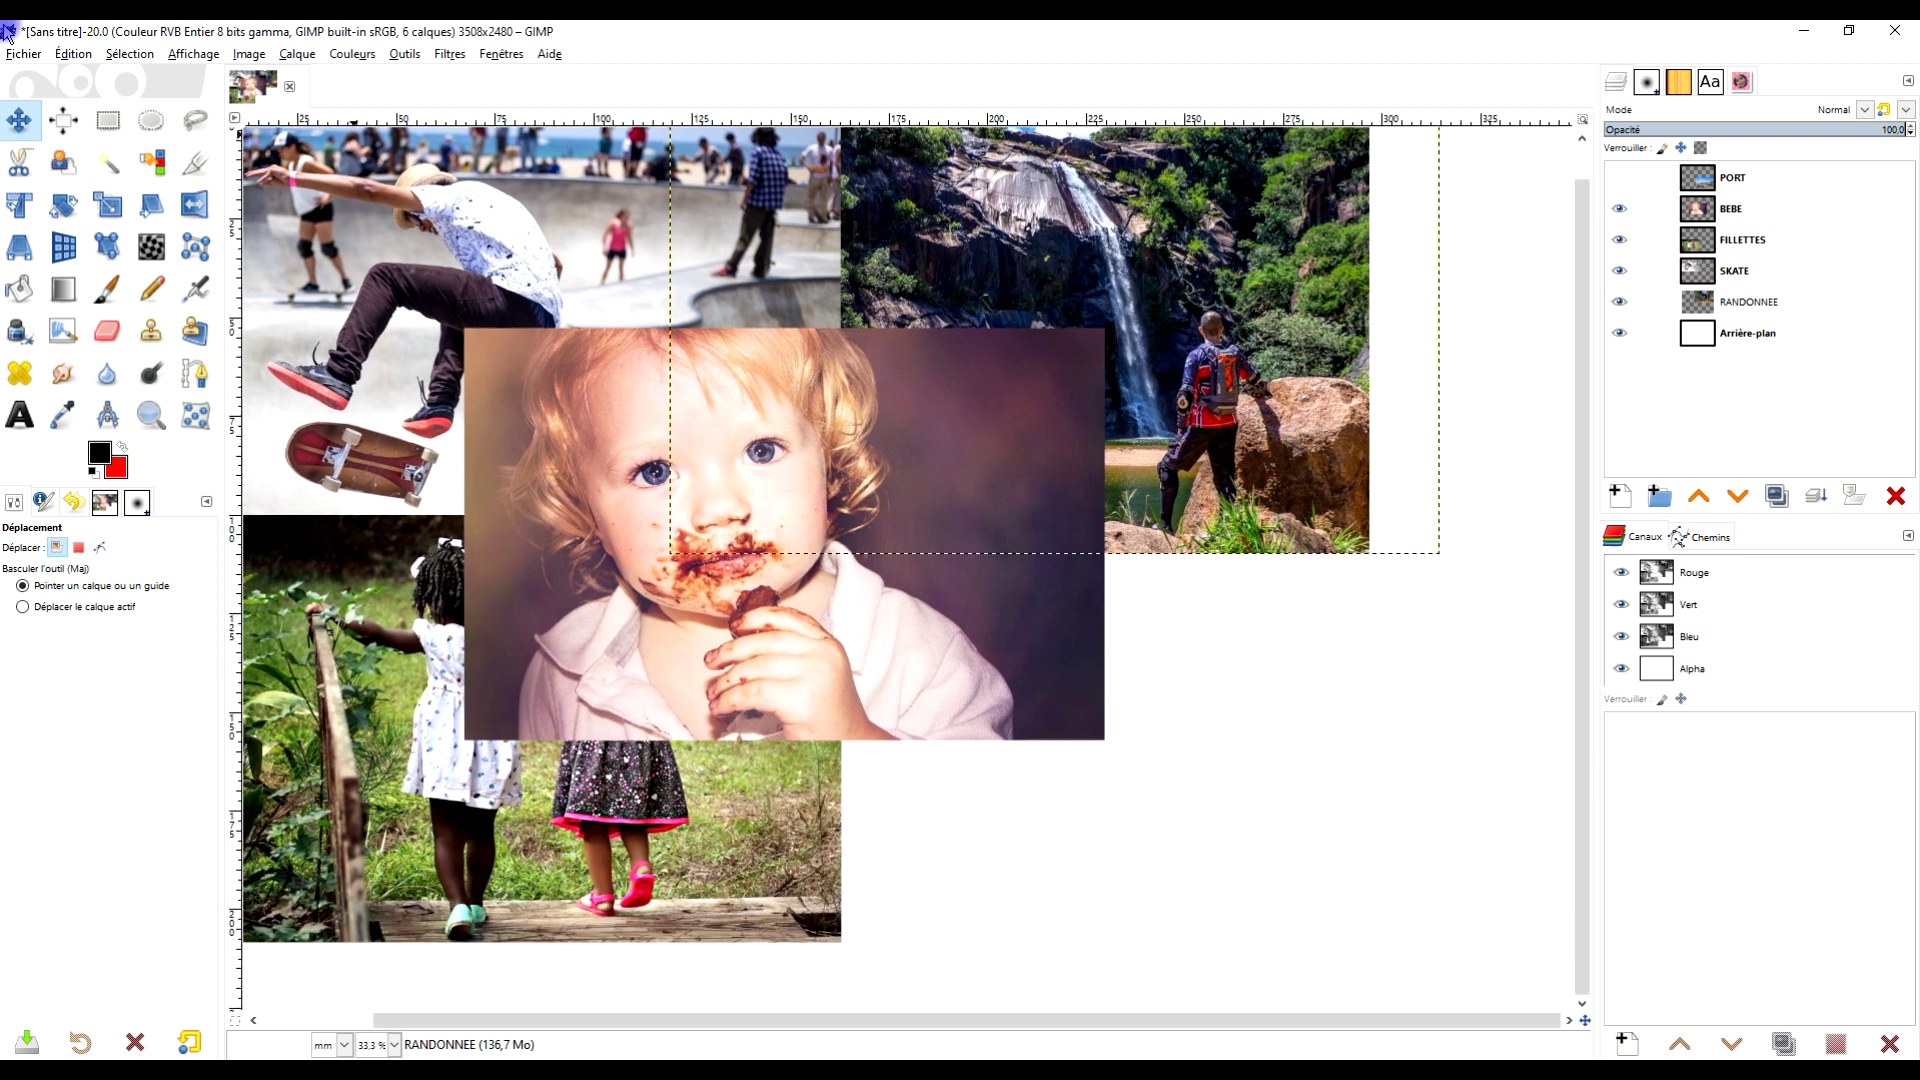
click(14, 130)
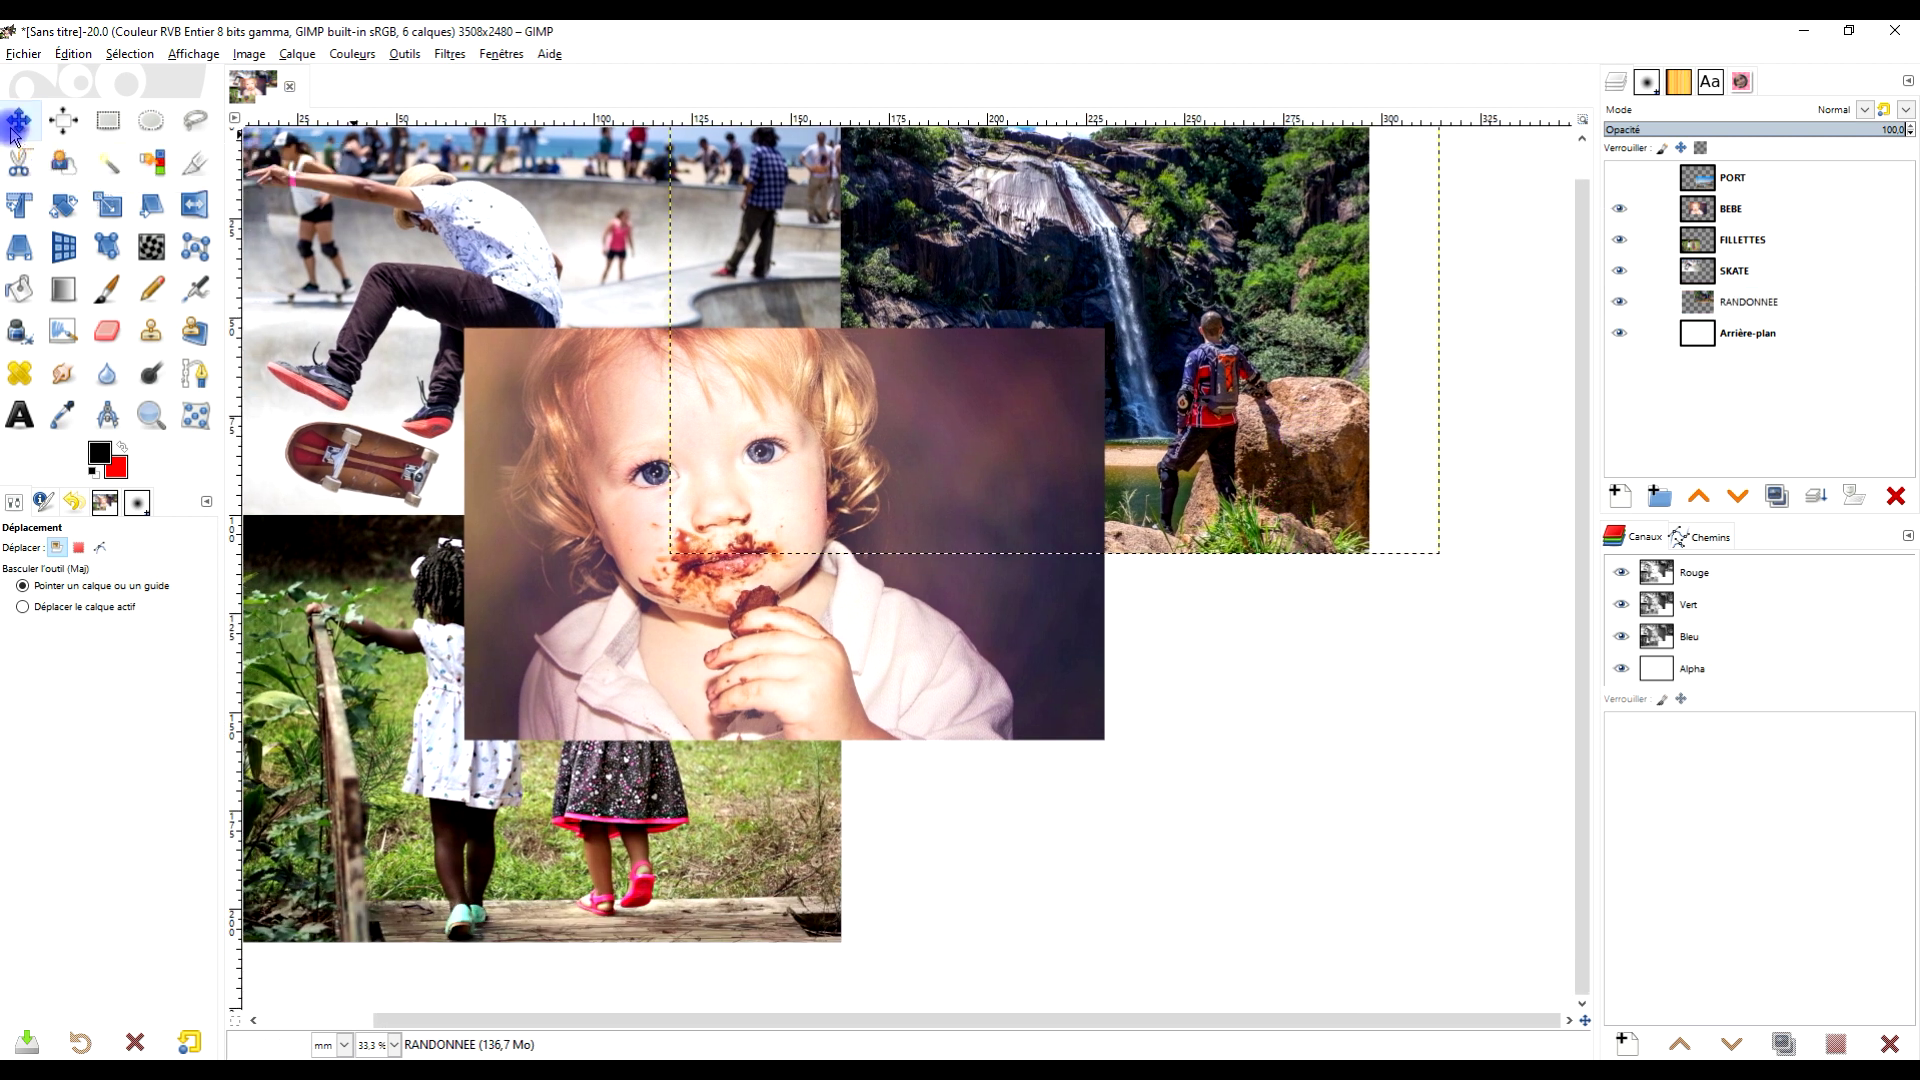
click(592, 557)
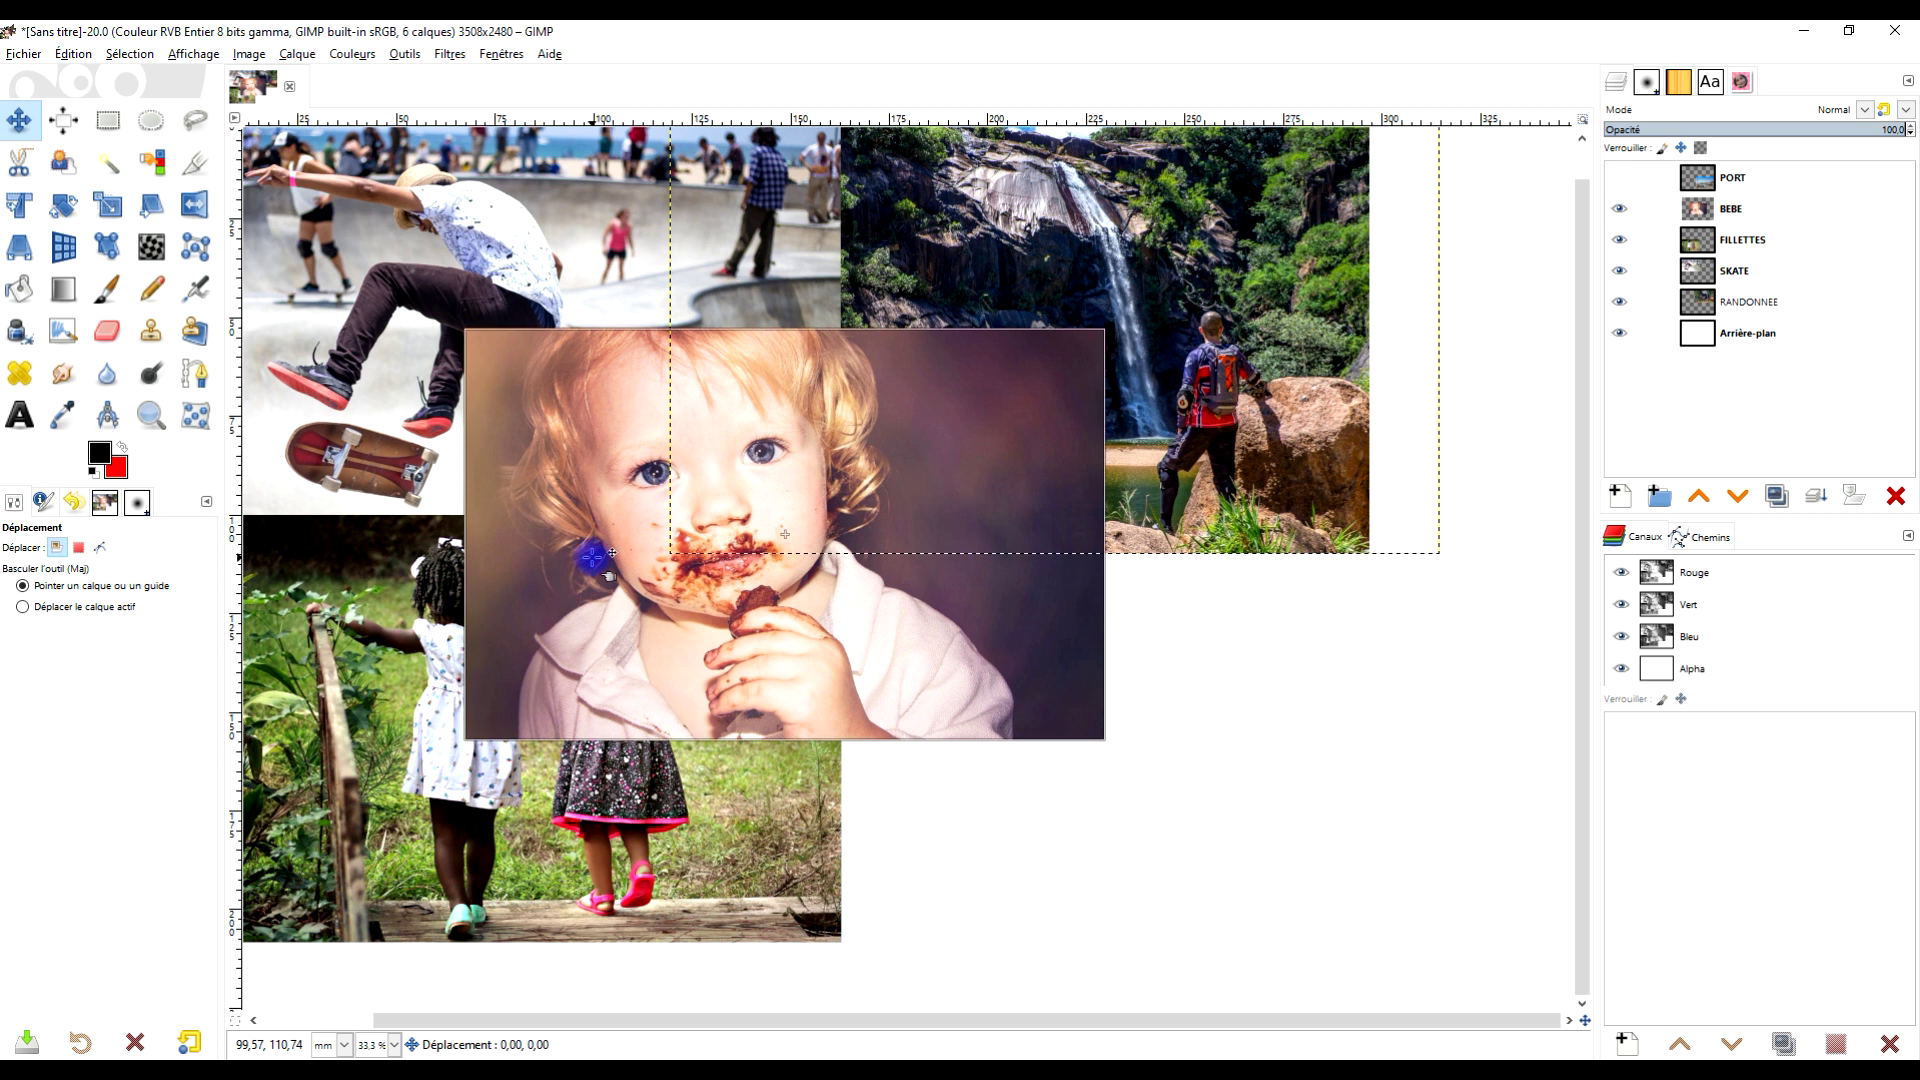
drag(592, 557, 703, 566)
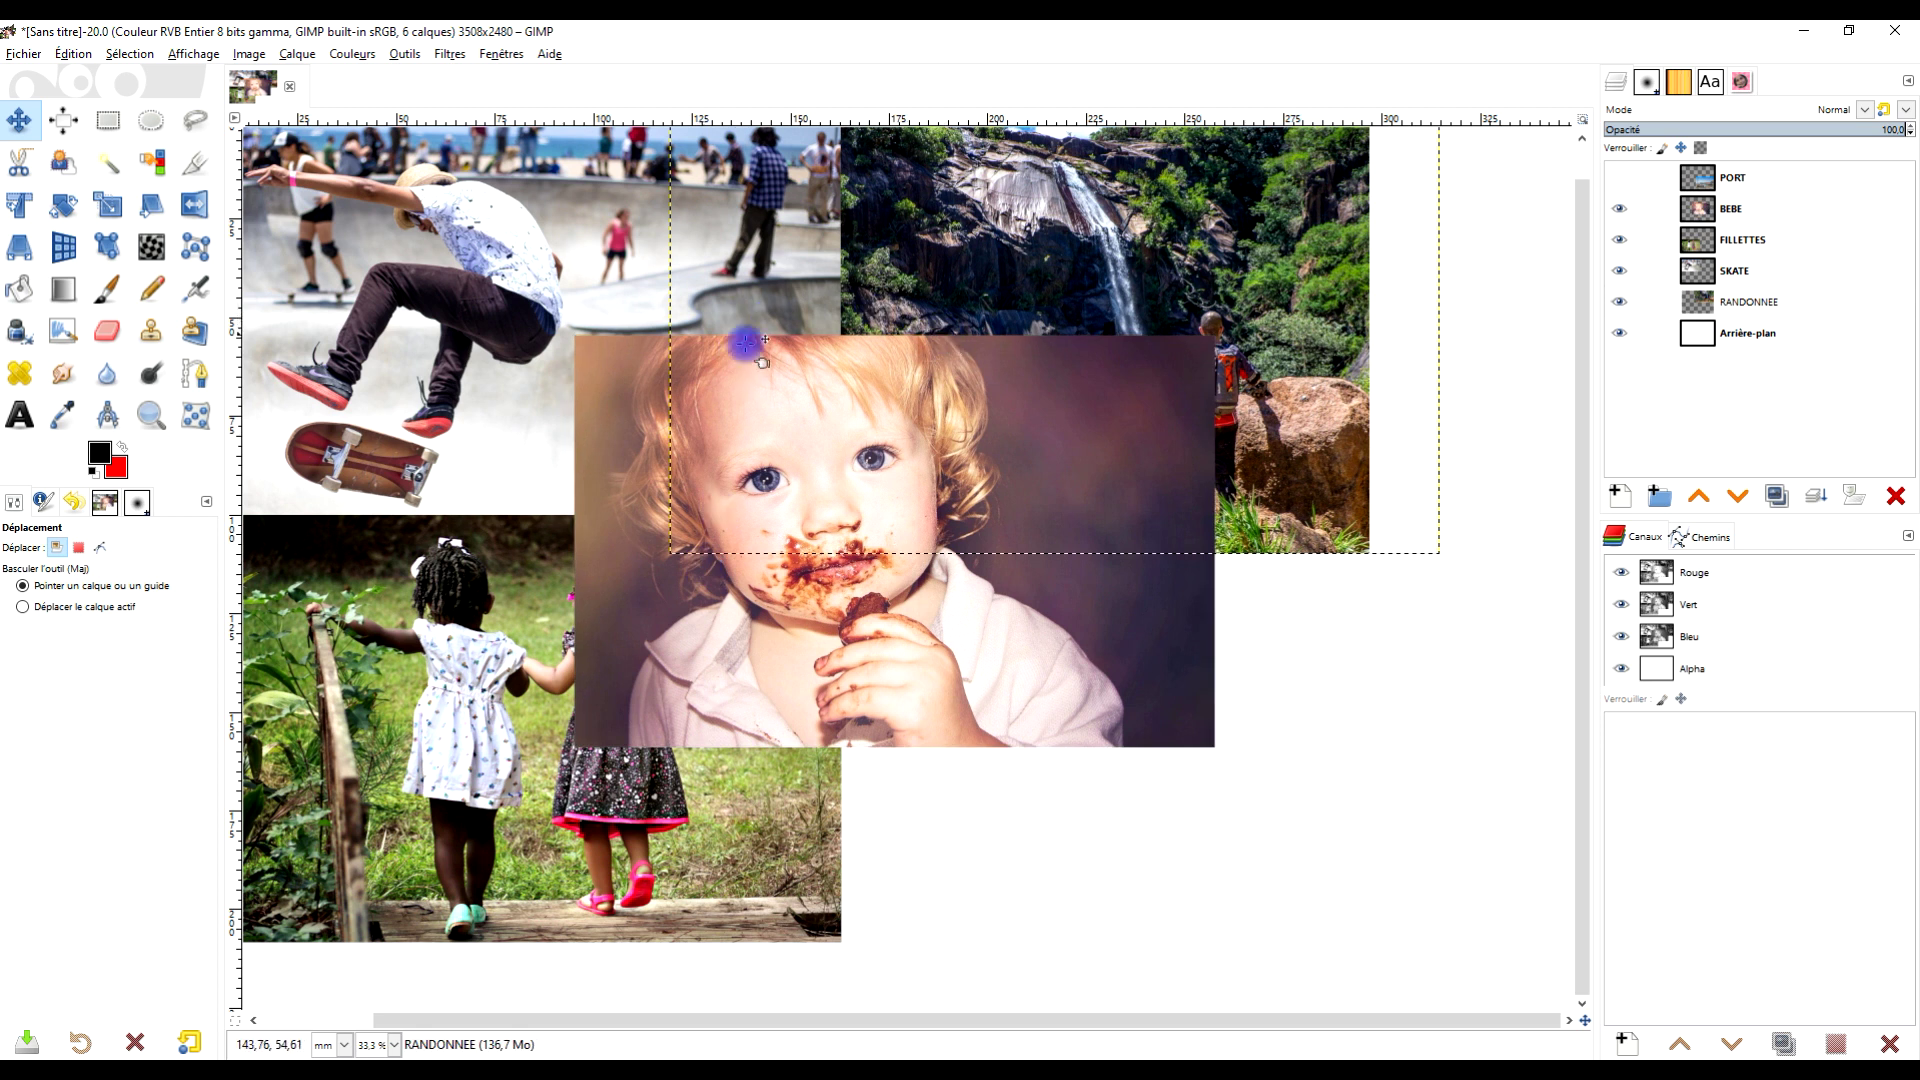
mouse_move(873, 457)
mouse_down()
mouse_move(870, 441)
mouse_move(880, 453)
mouse_up()
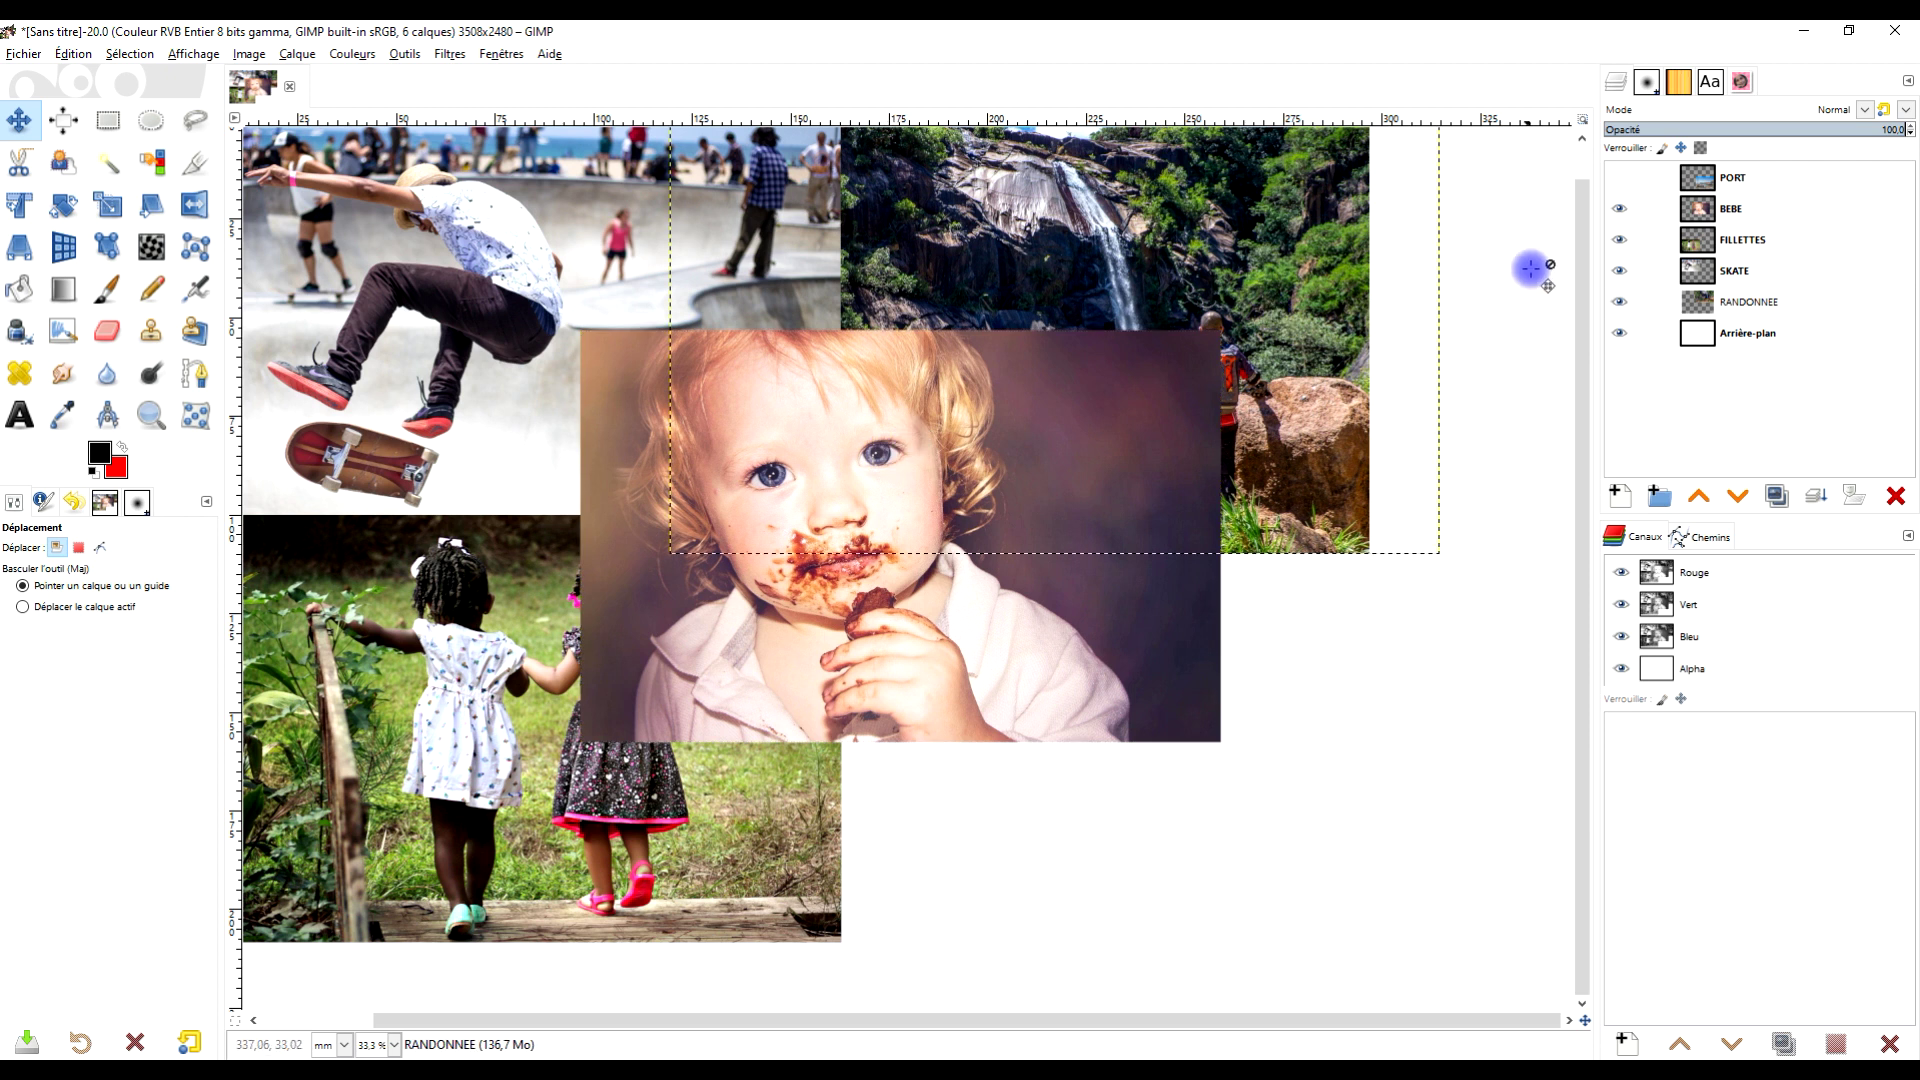
drag(1276, 646, 1261, 609)
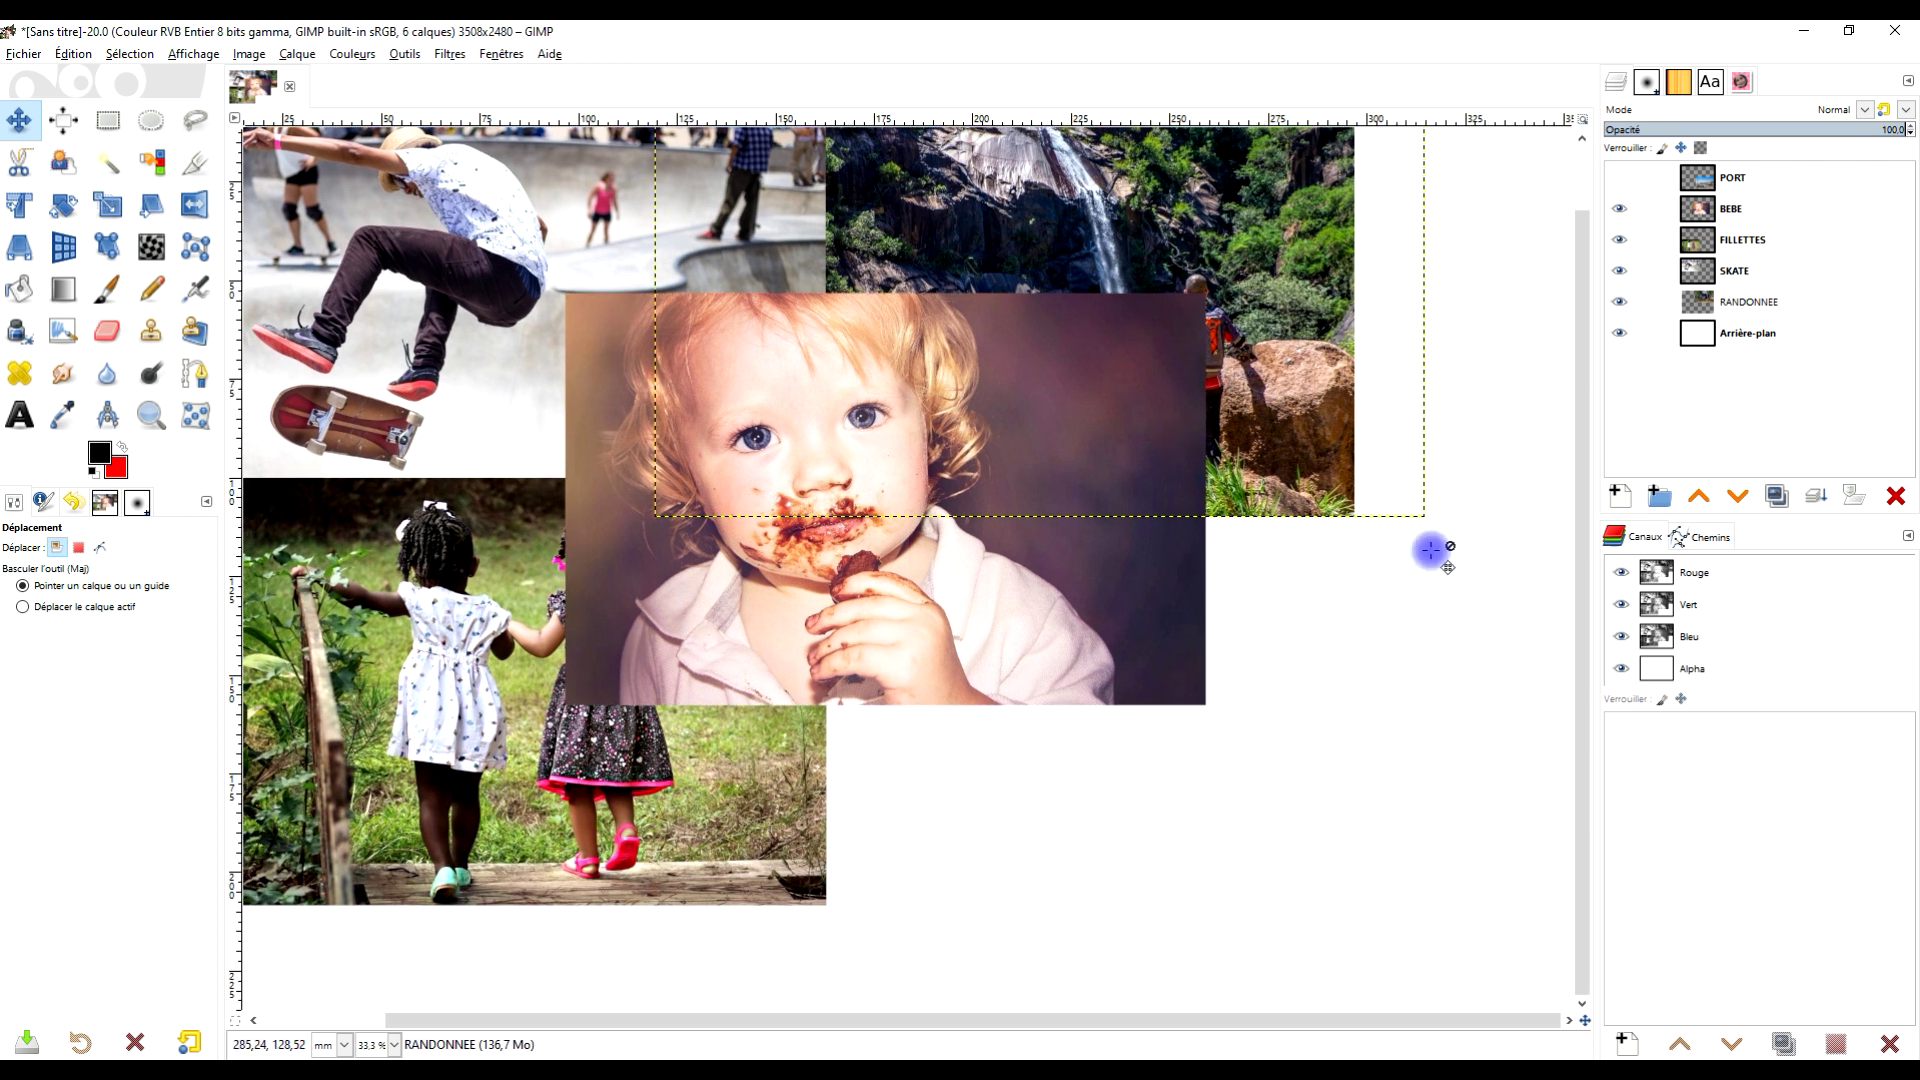
Show the PORT layer and lower it two ranks in the layer stack, just below FILLETTES
click(1616, 177)
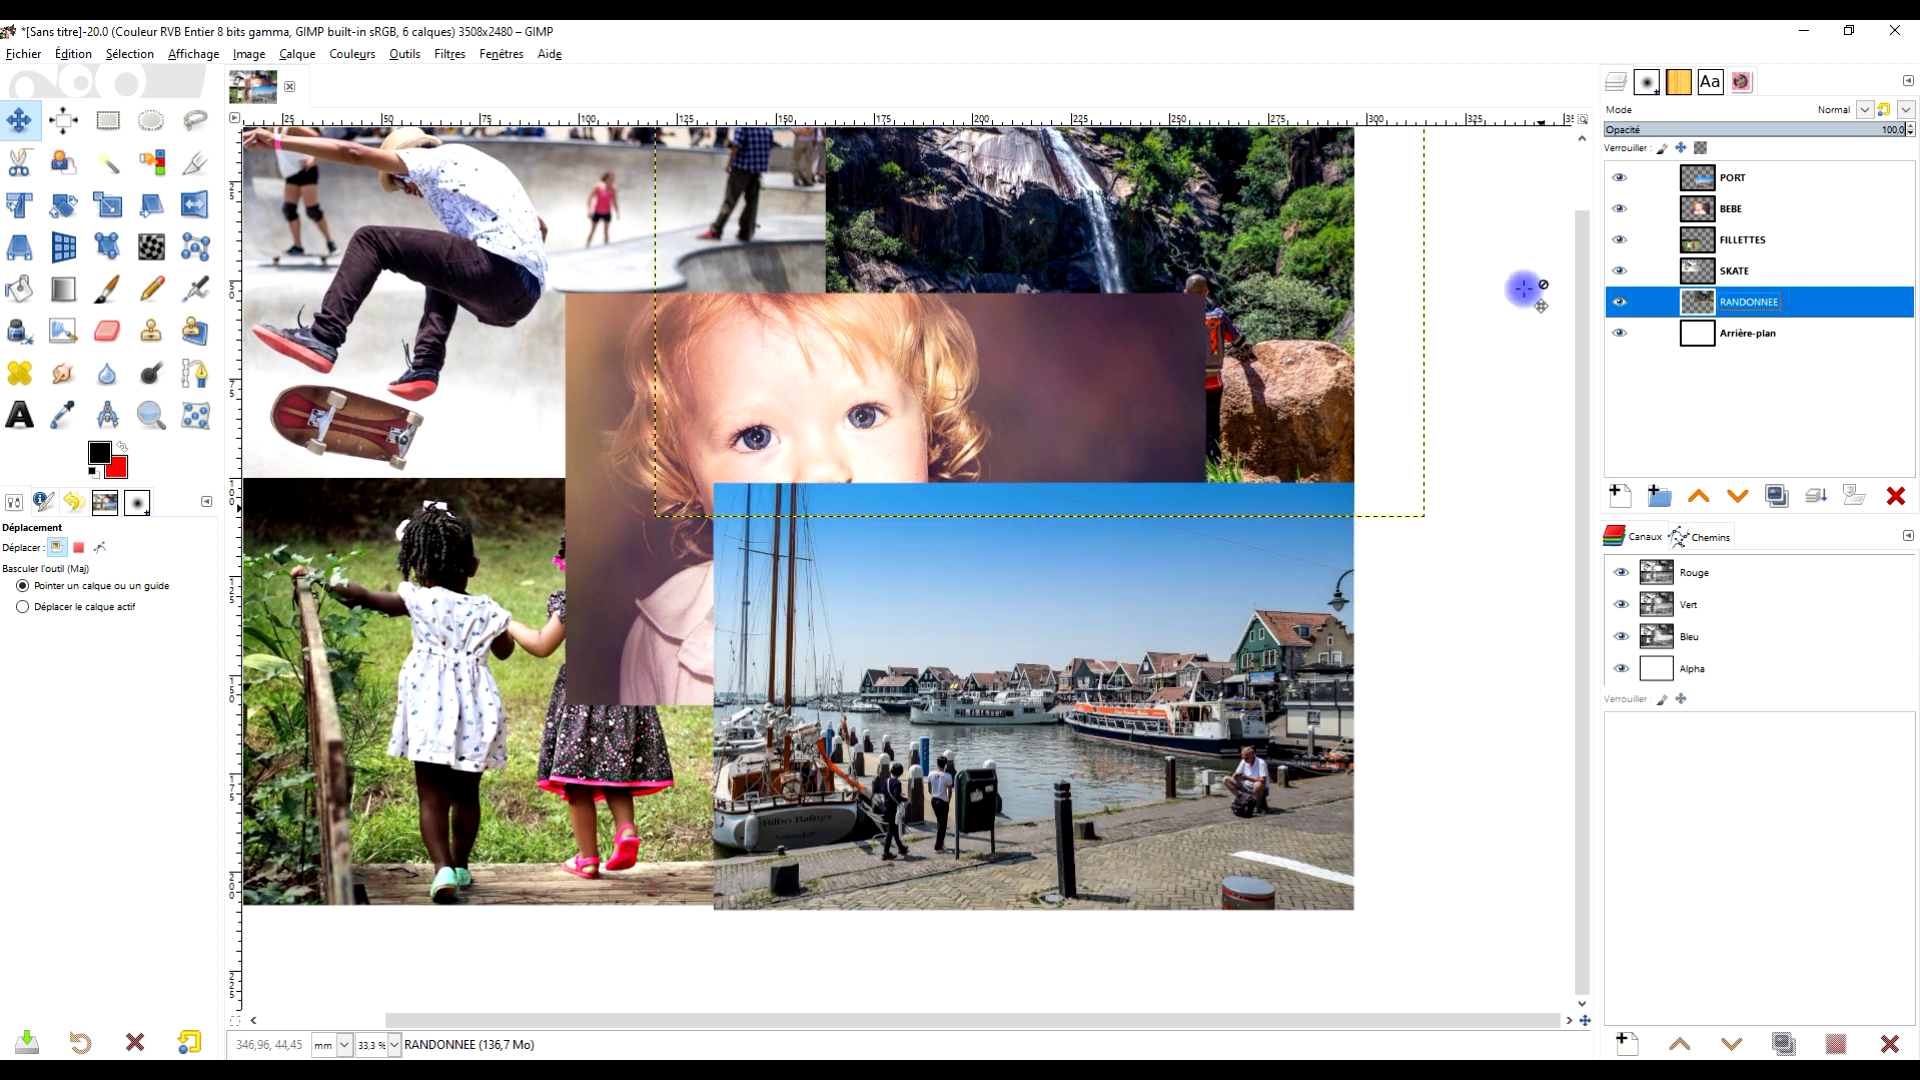
scroll(716, 793, down, 1)
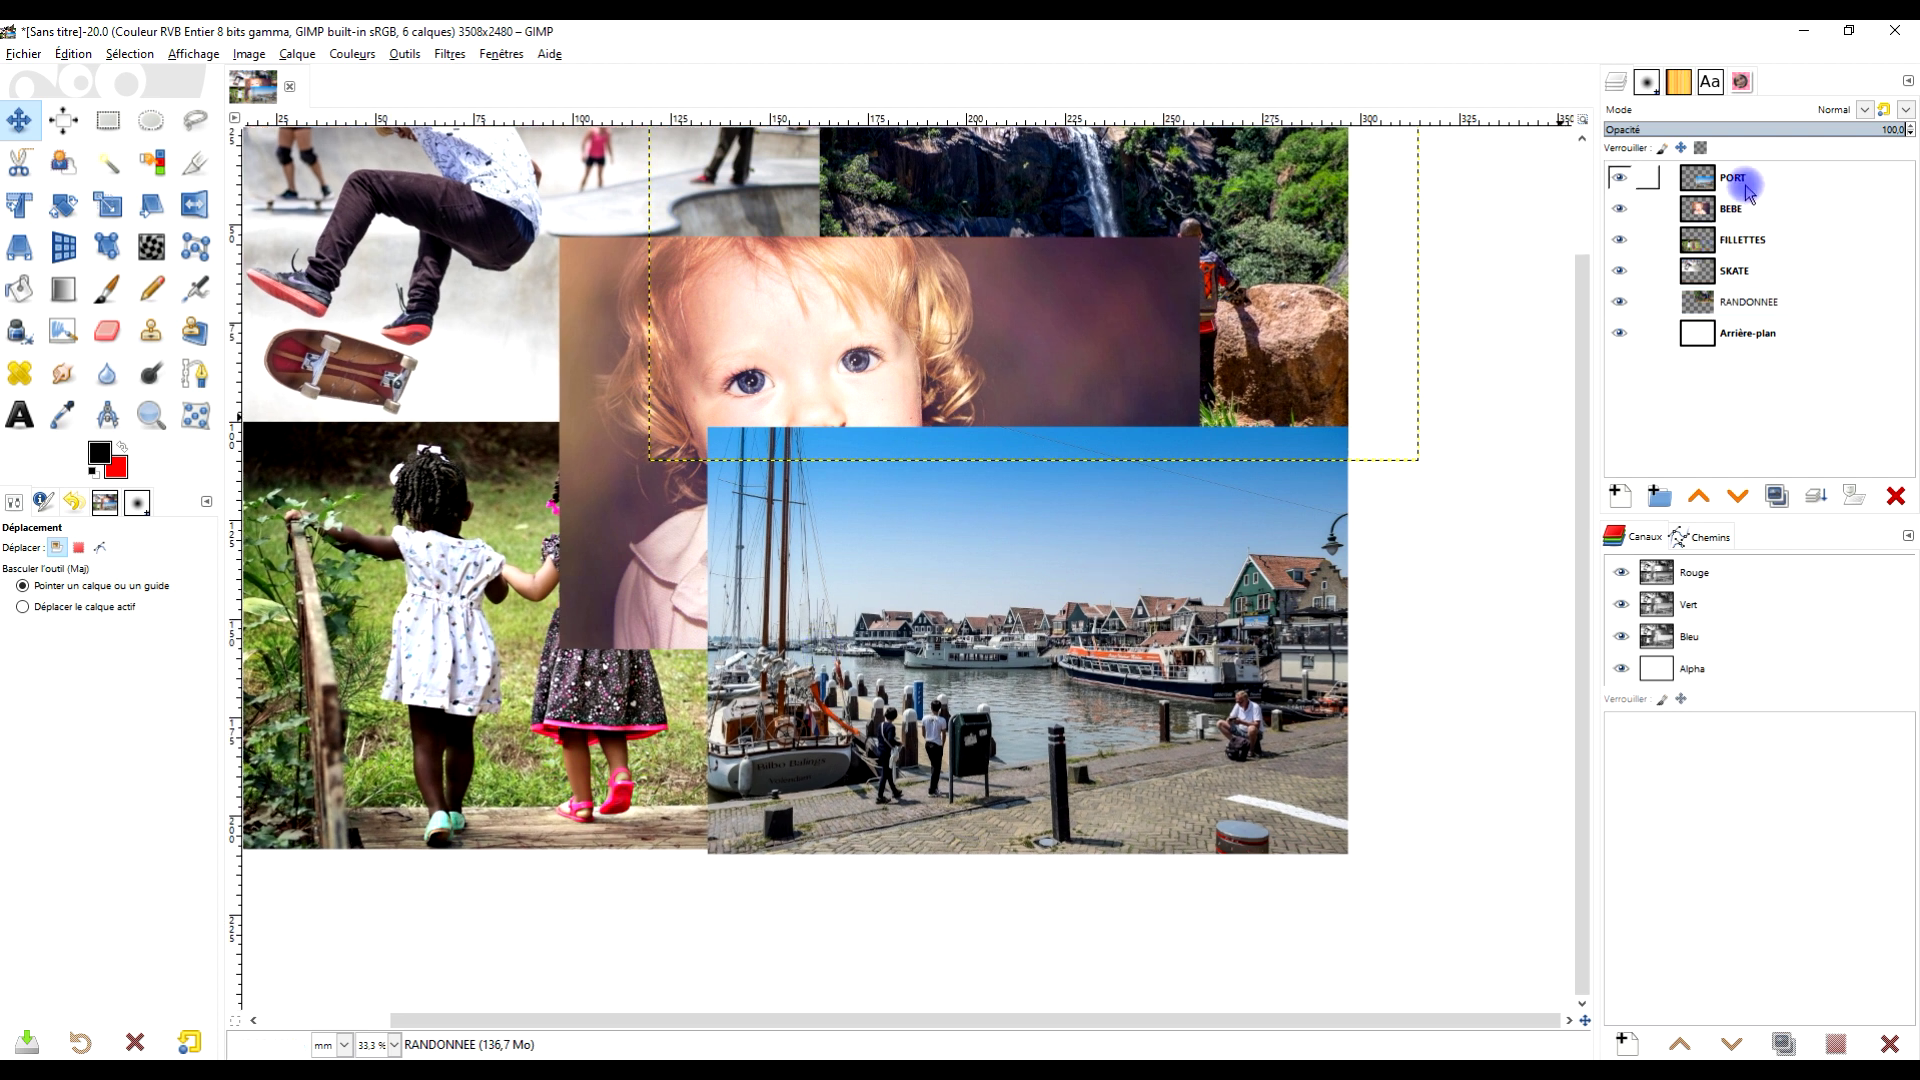
click(1740, 182)
click(1740, 497)
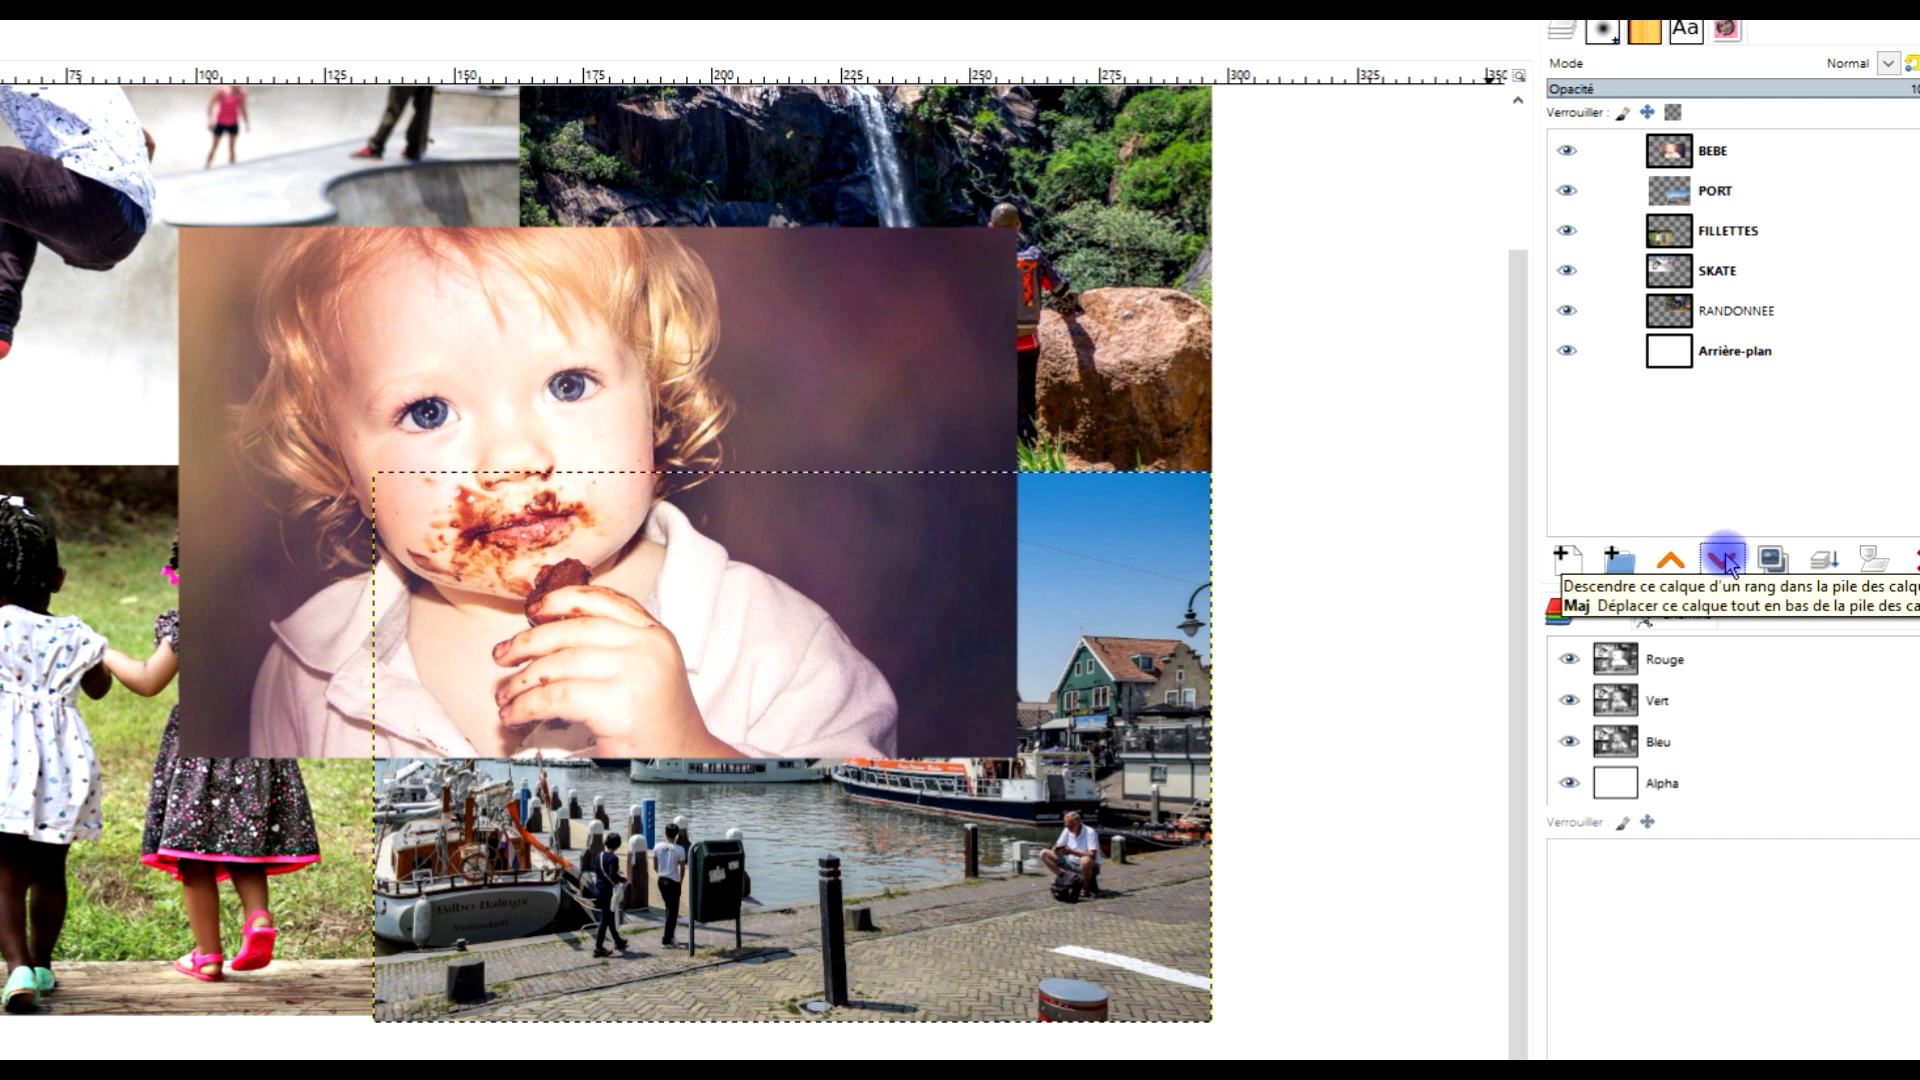
click(1725, 560)
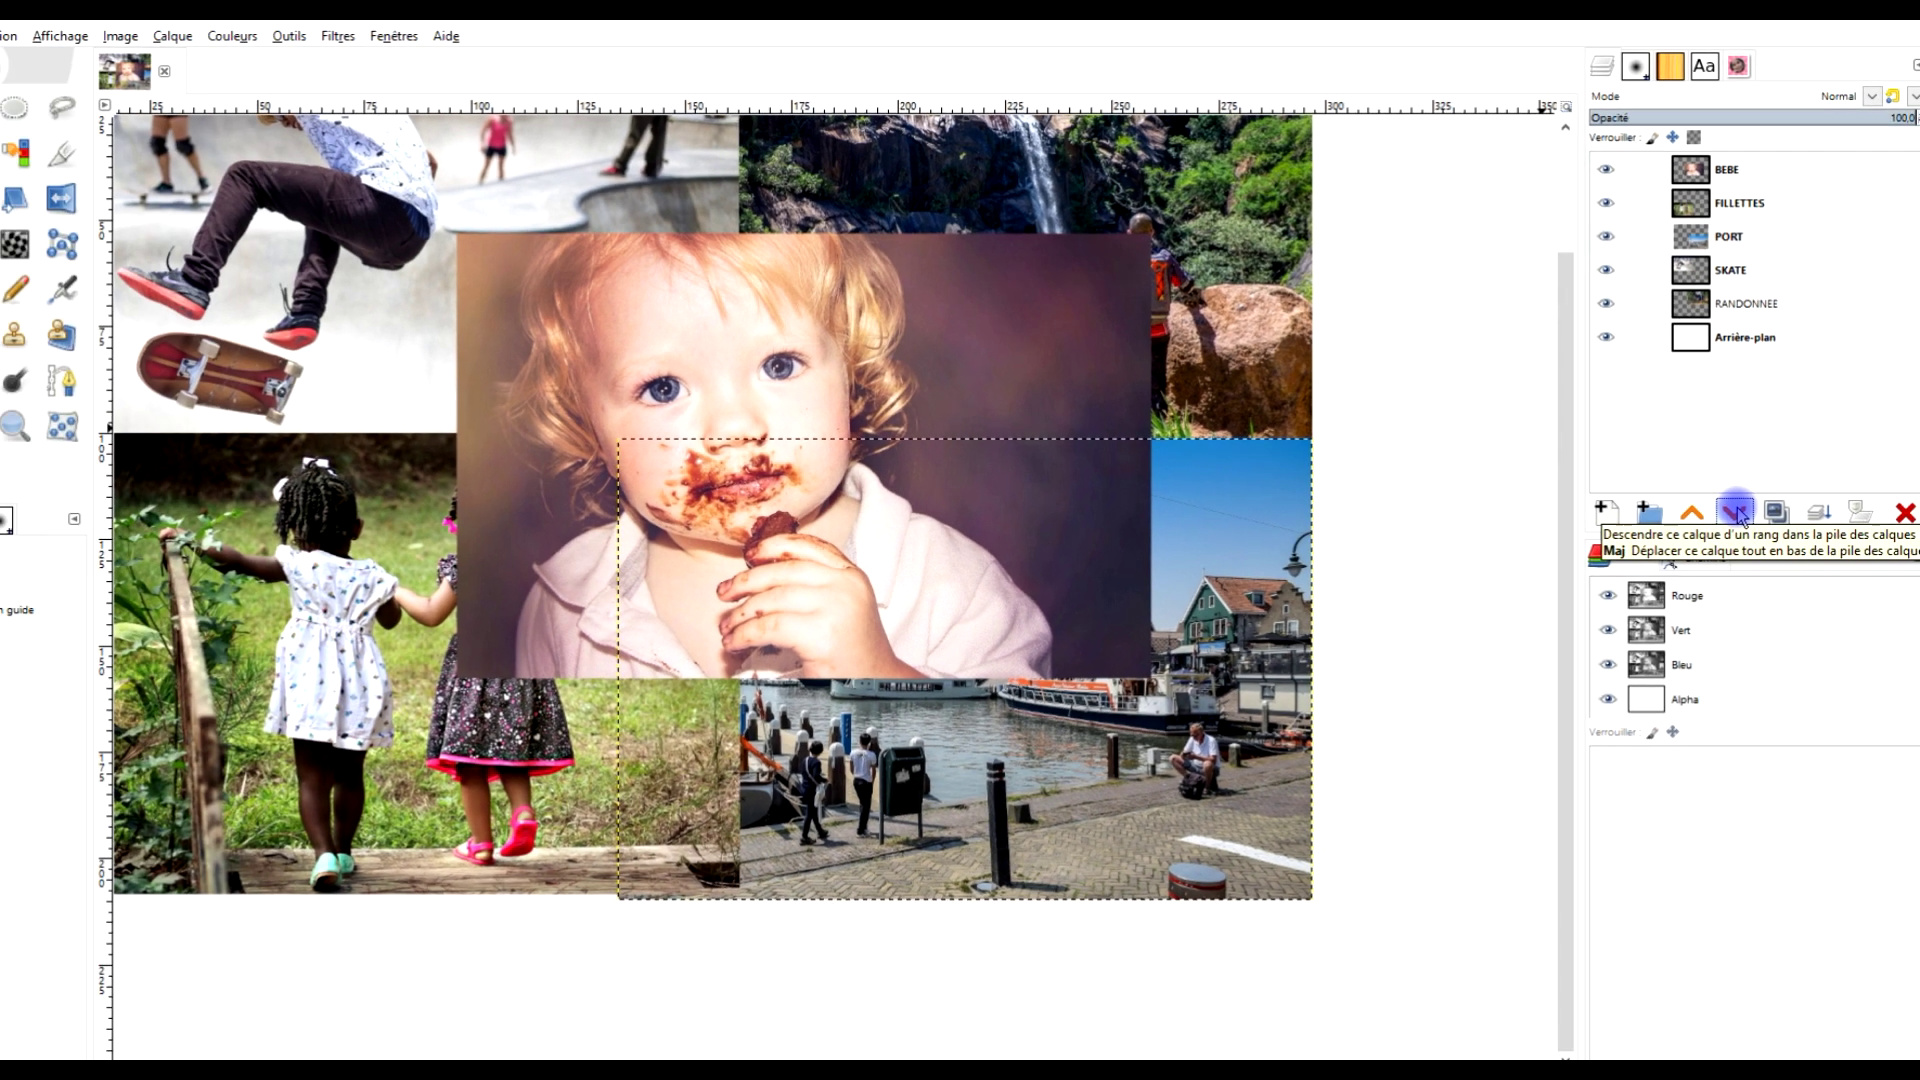
Align the FILLETTES layer with the bottom and left edges of the image using the Alignment tool
drag(1087, 718, 1342, 634)
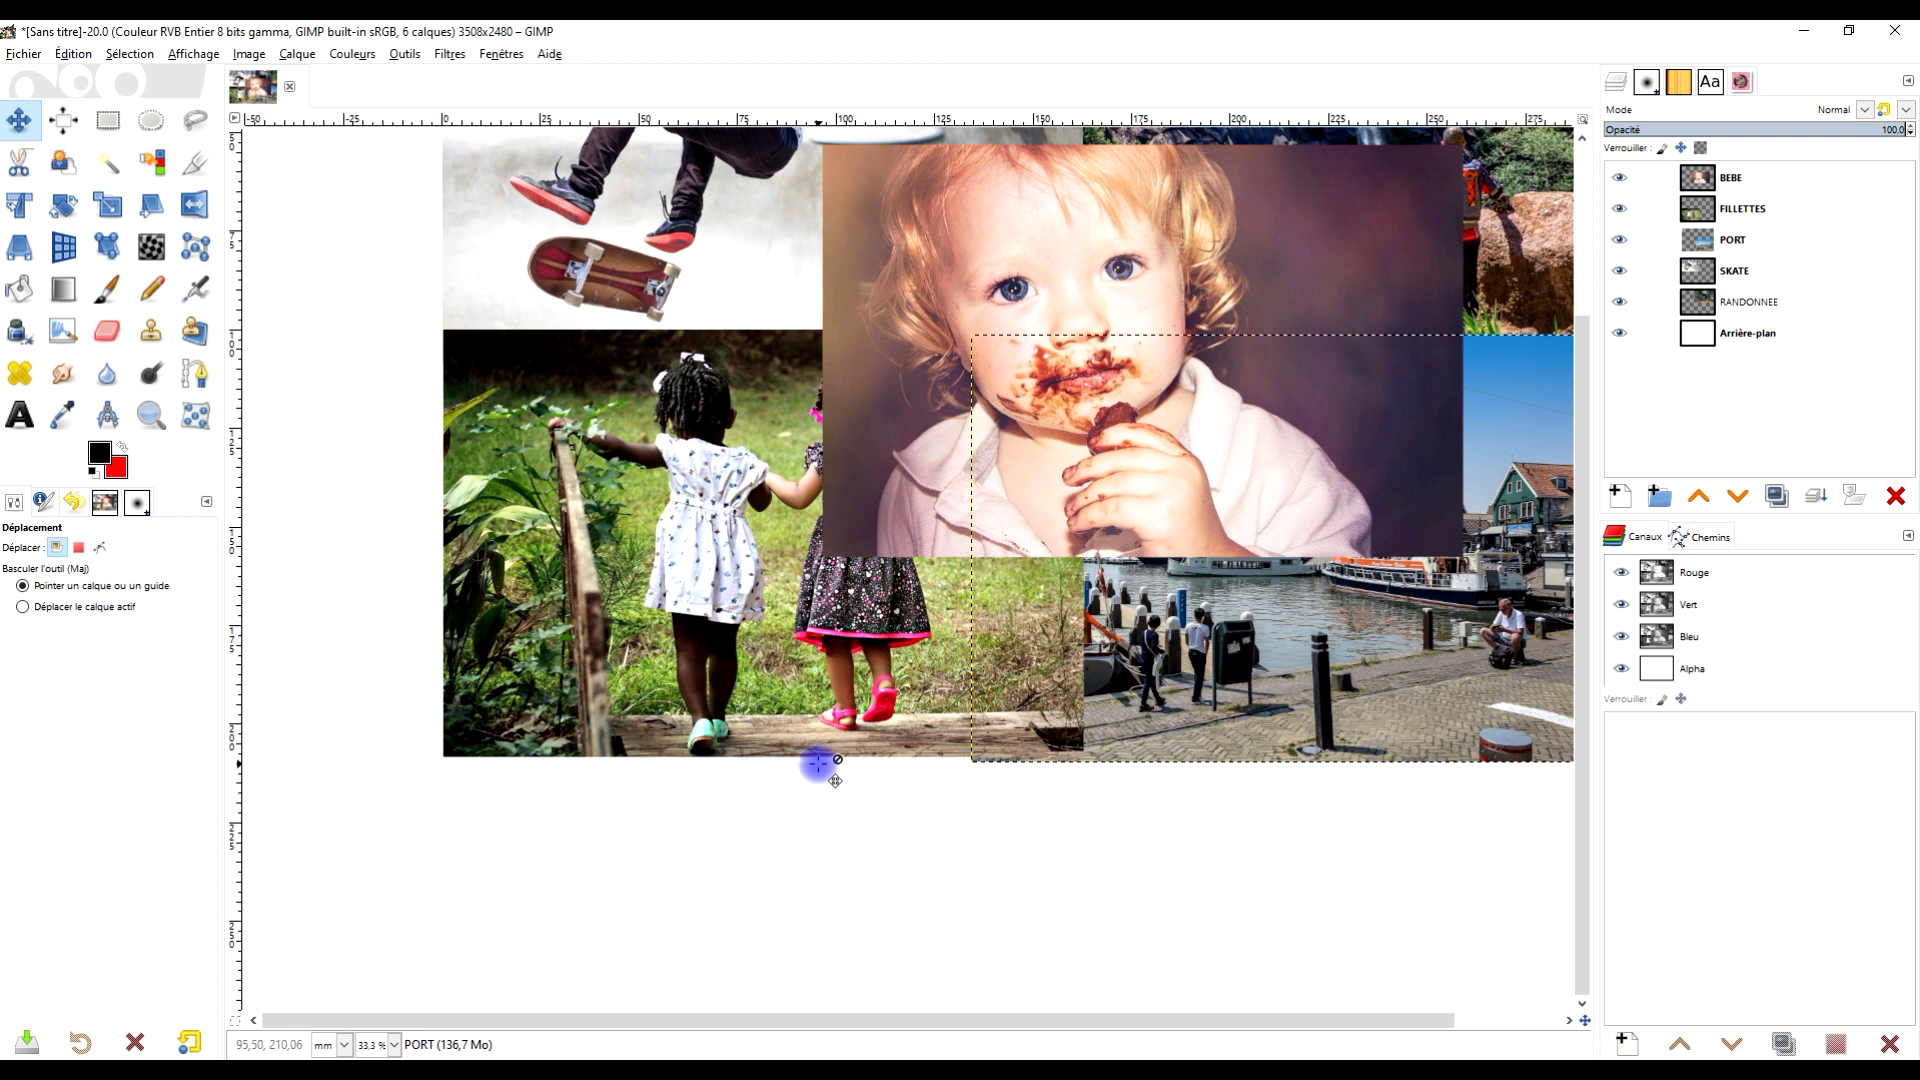
scroll(820, 770, up, 2)
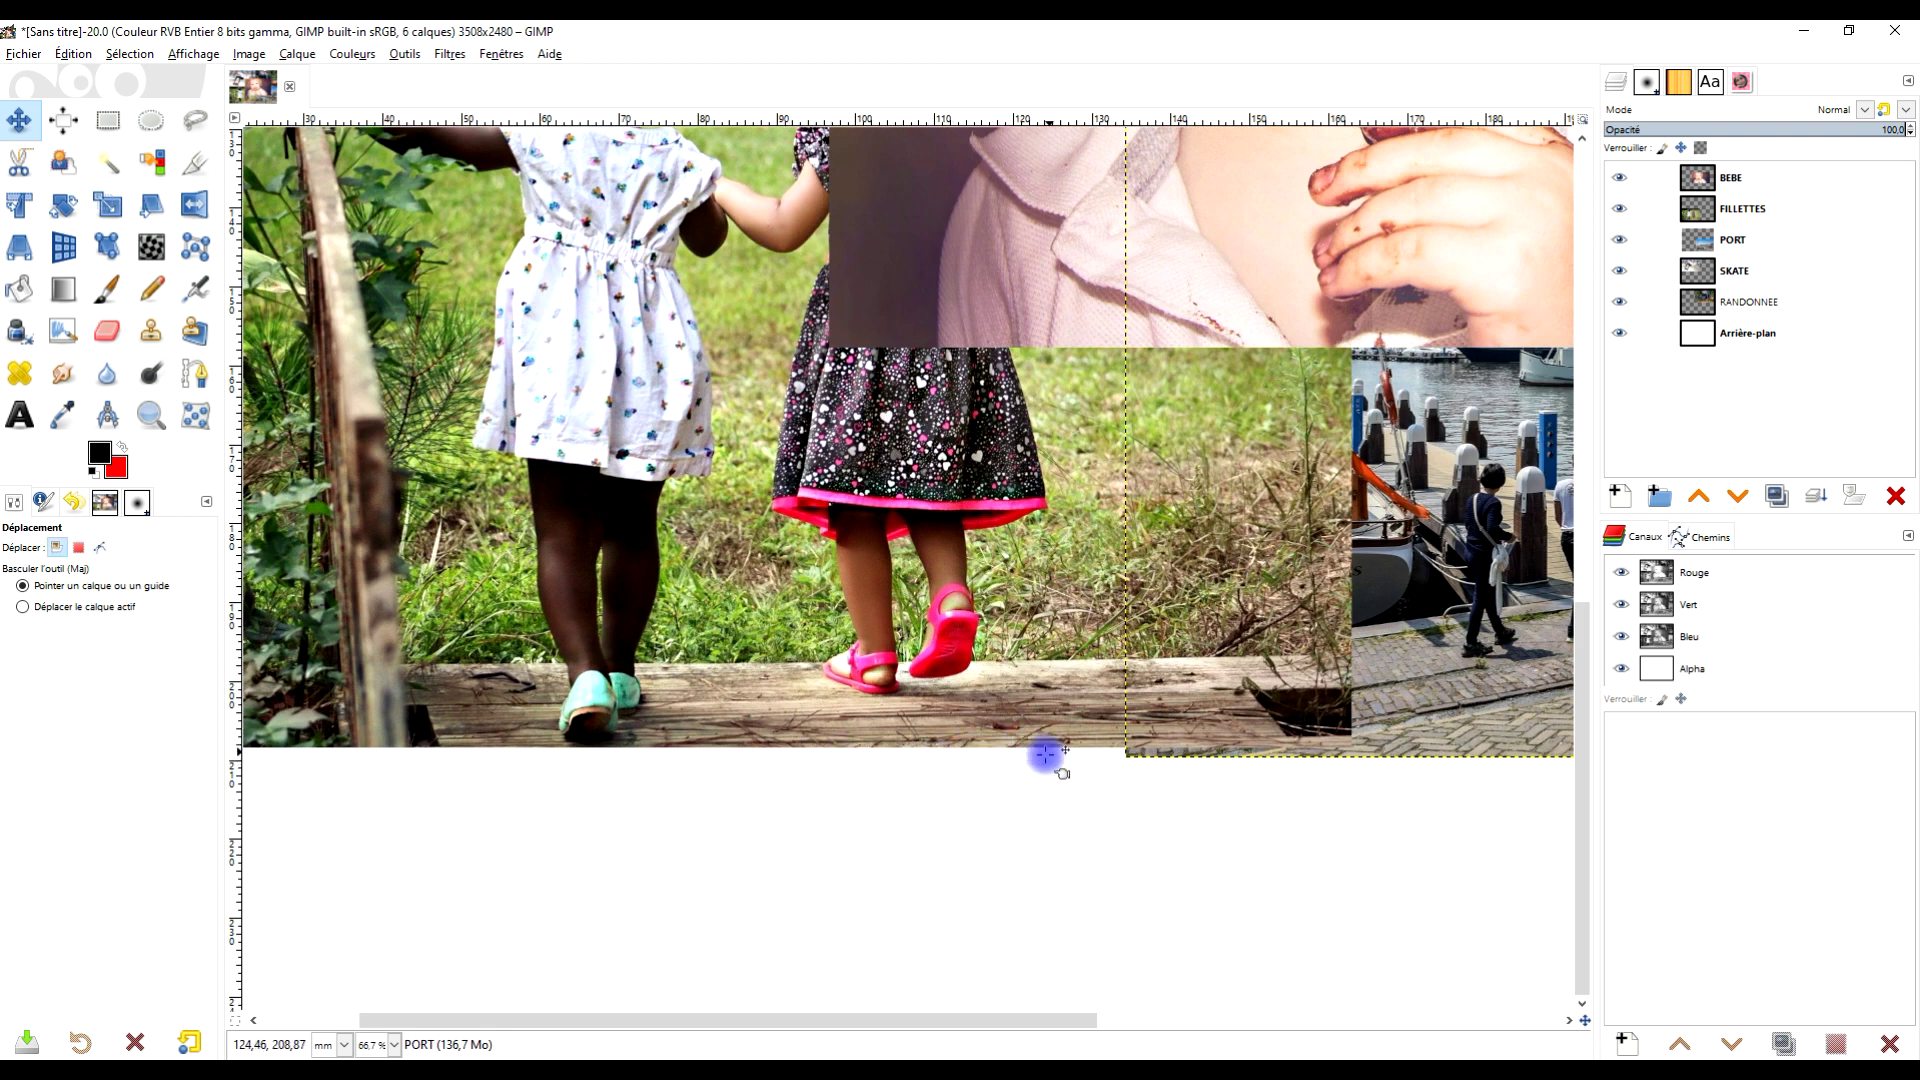
scroll(1033, 759, up, 1)
scroll(1033, 708, down, 2)
scroll(1033, 738, up, 1)
scroll(1128, 646, down, 2)
scroll(1125, 639, up, 1)
drag(1140, 613, 1156, 866)
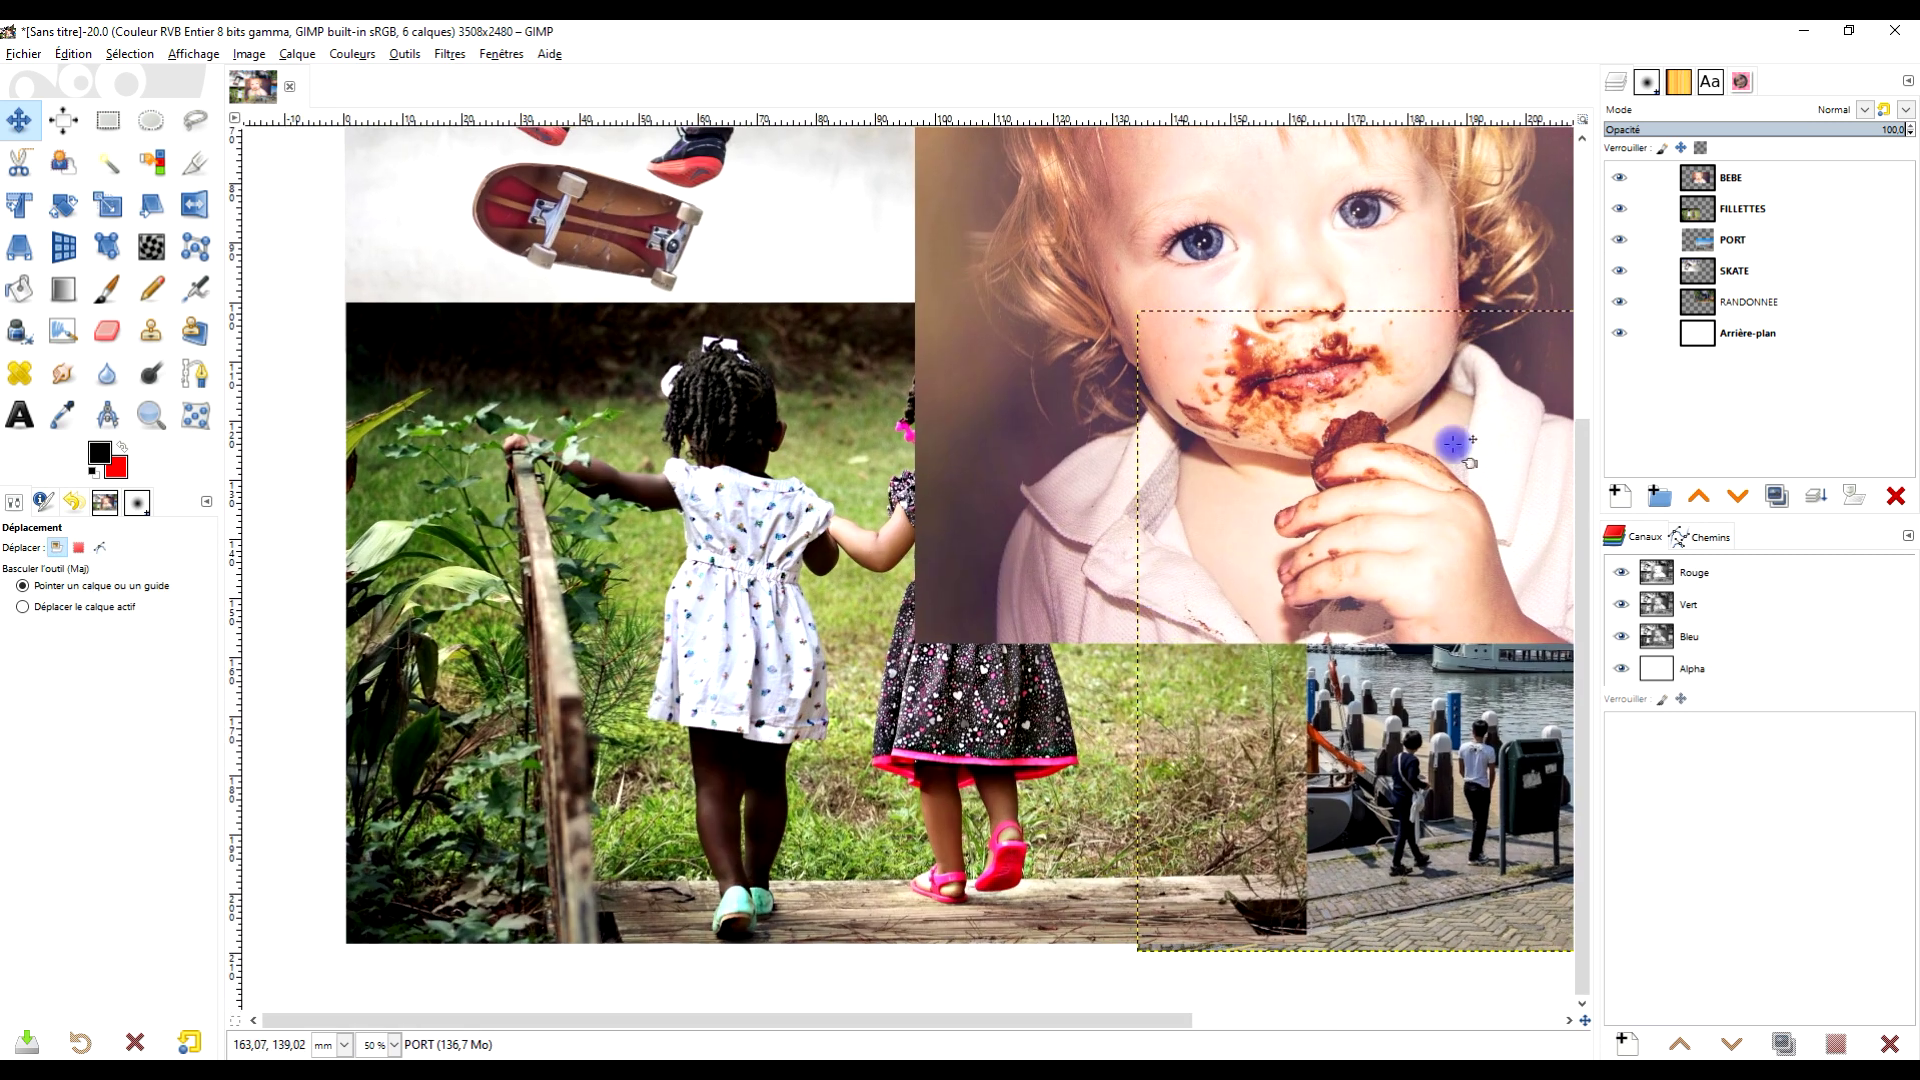
click(1735, 217)
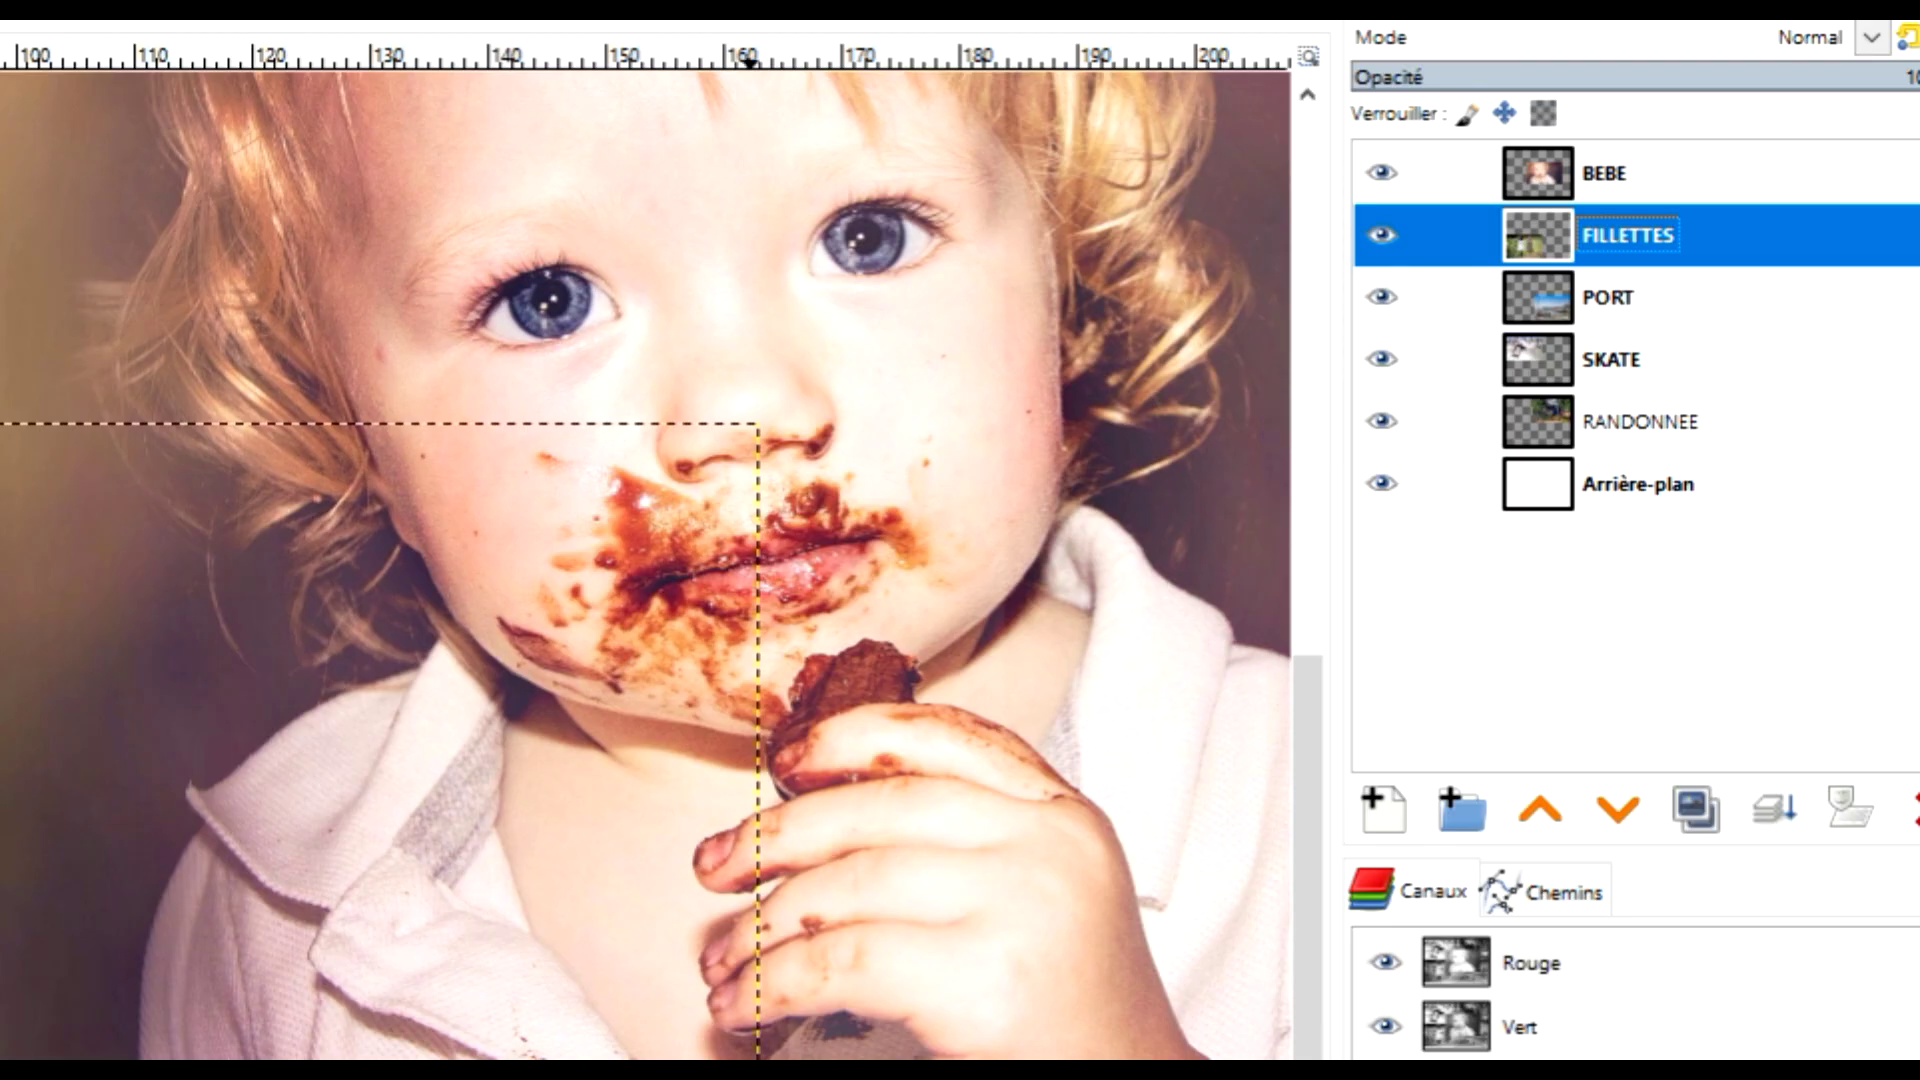
drag(1297, 609, 1333, 431)
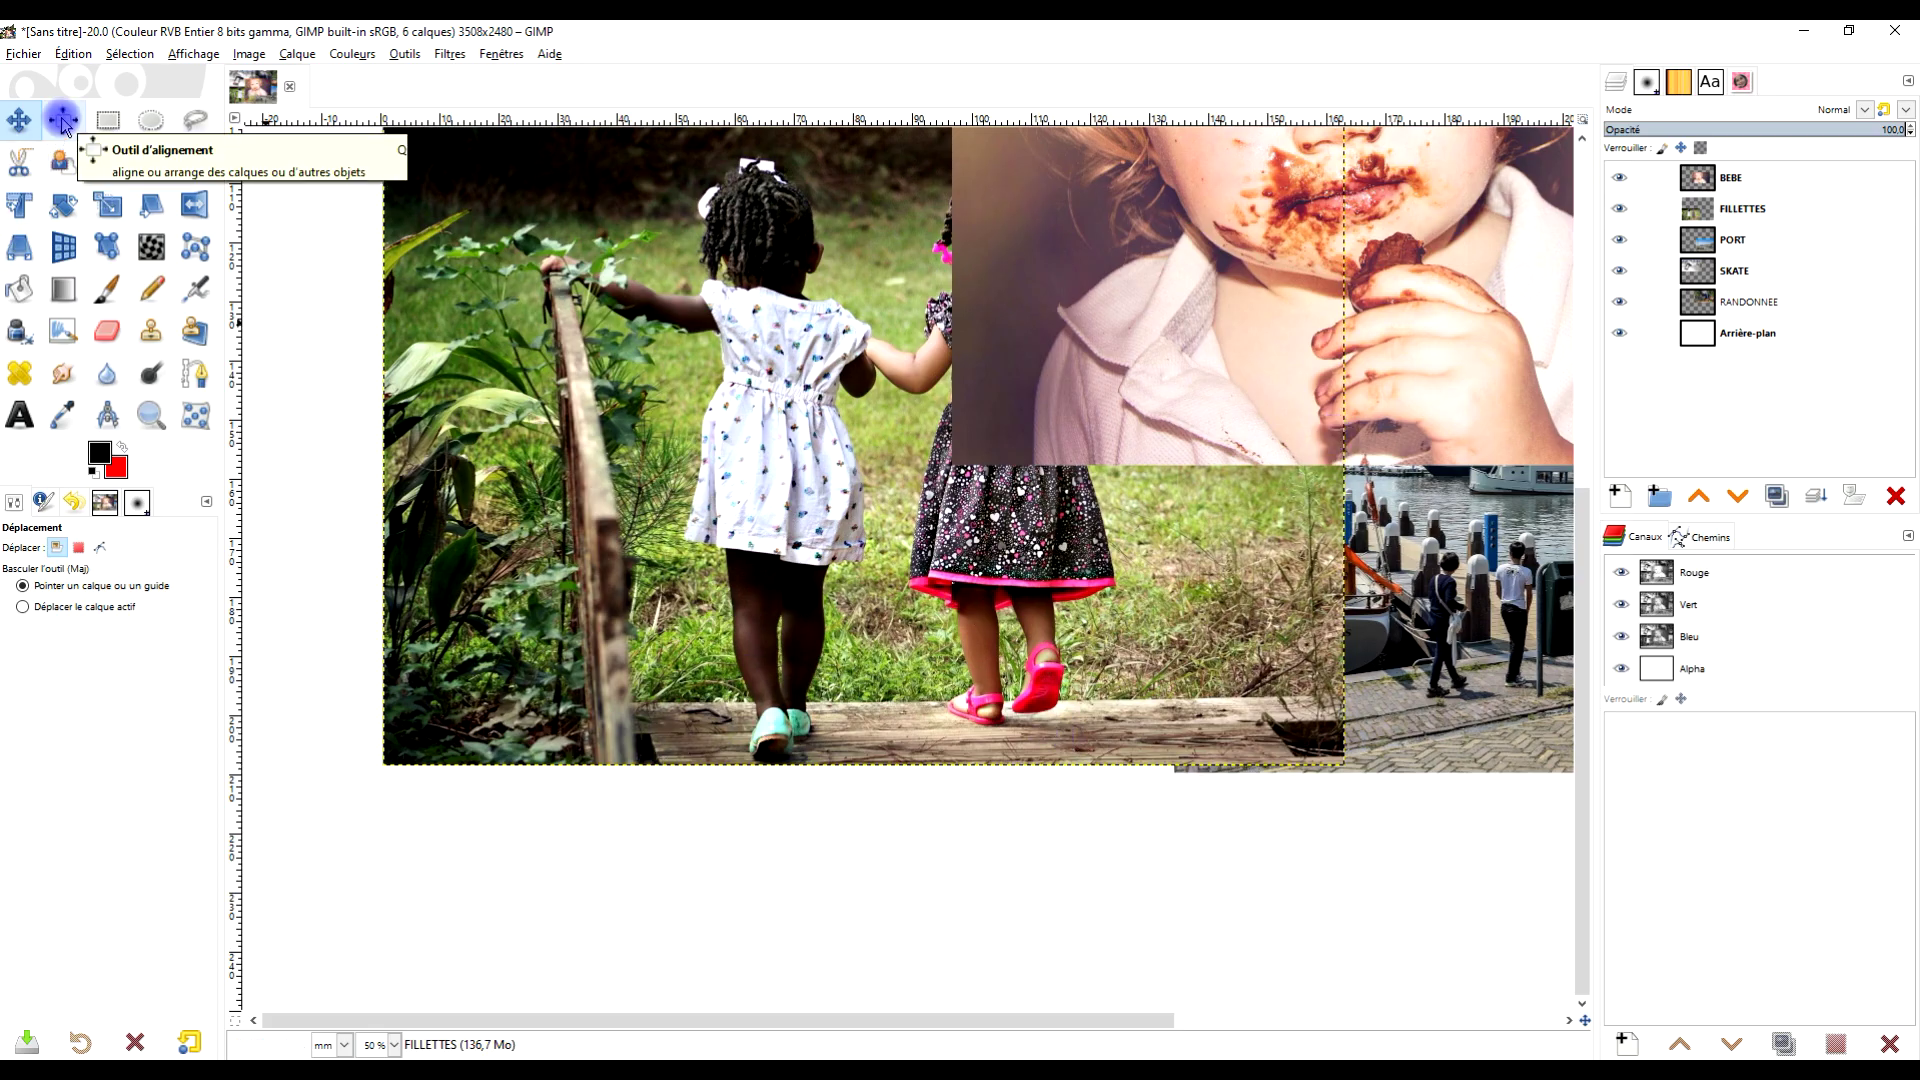
click(62, 120)
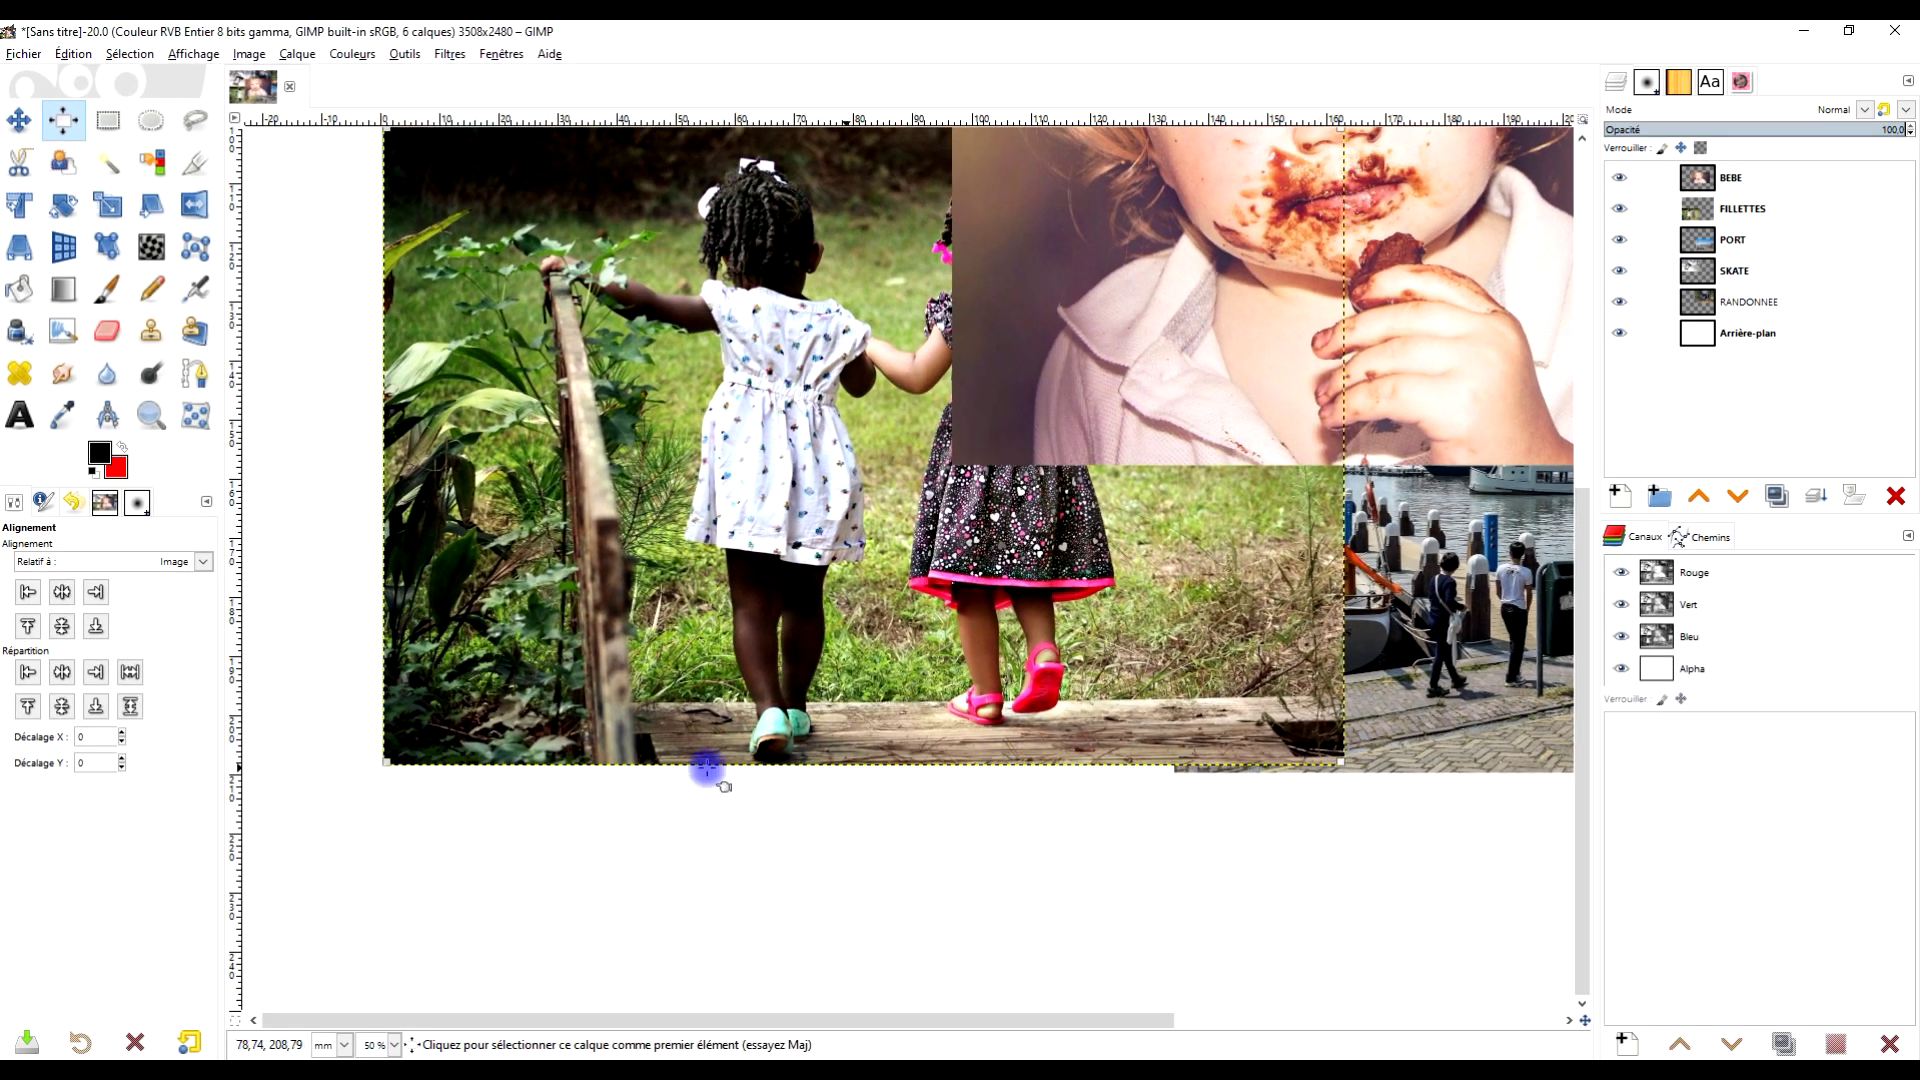
drag(561, 337, 537, 430)
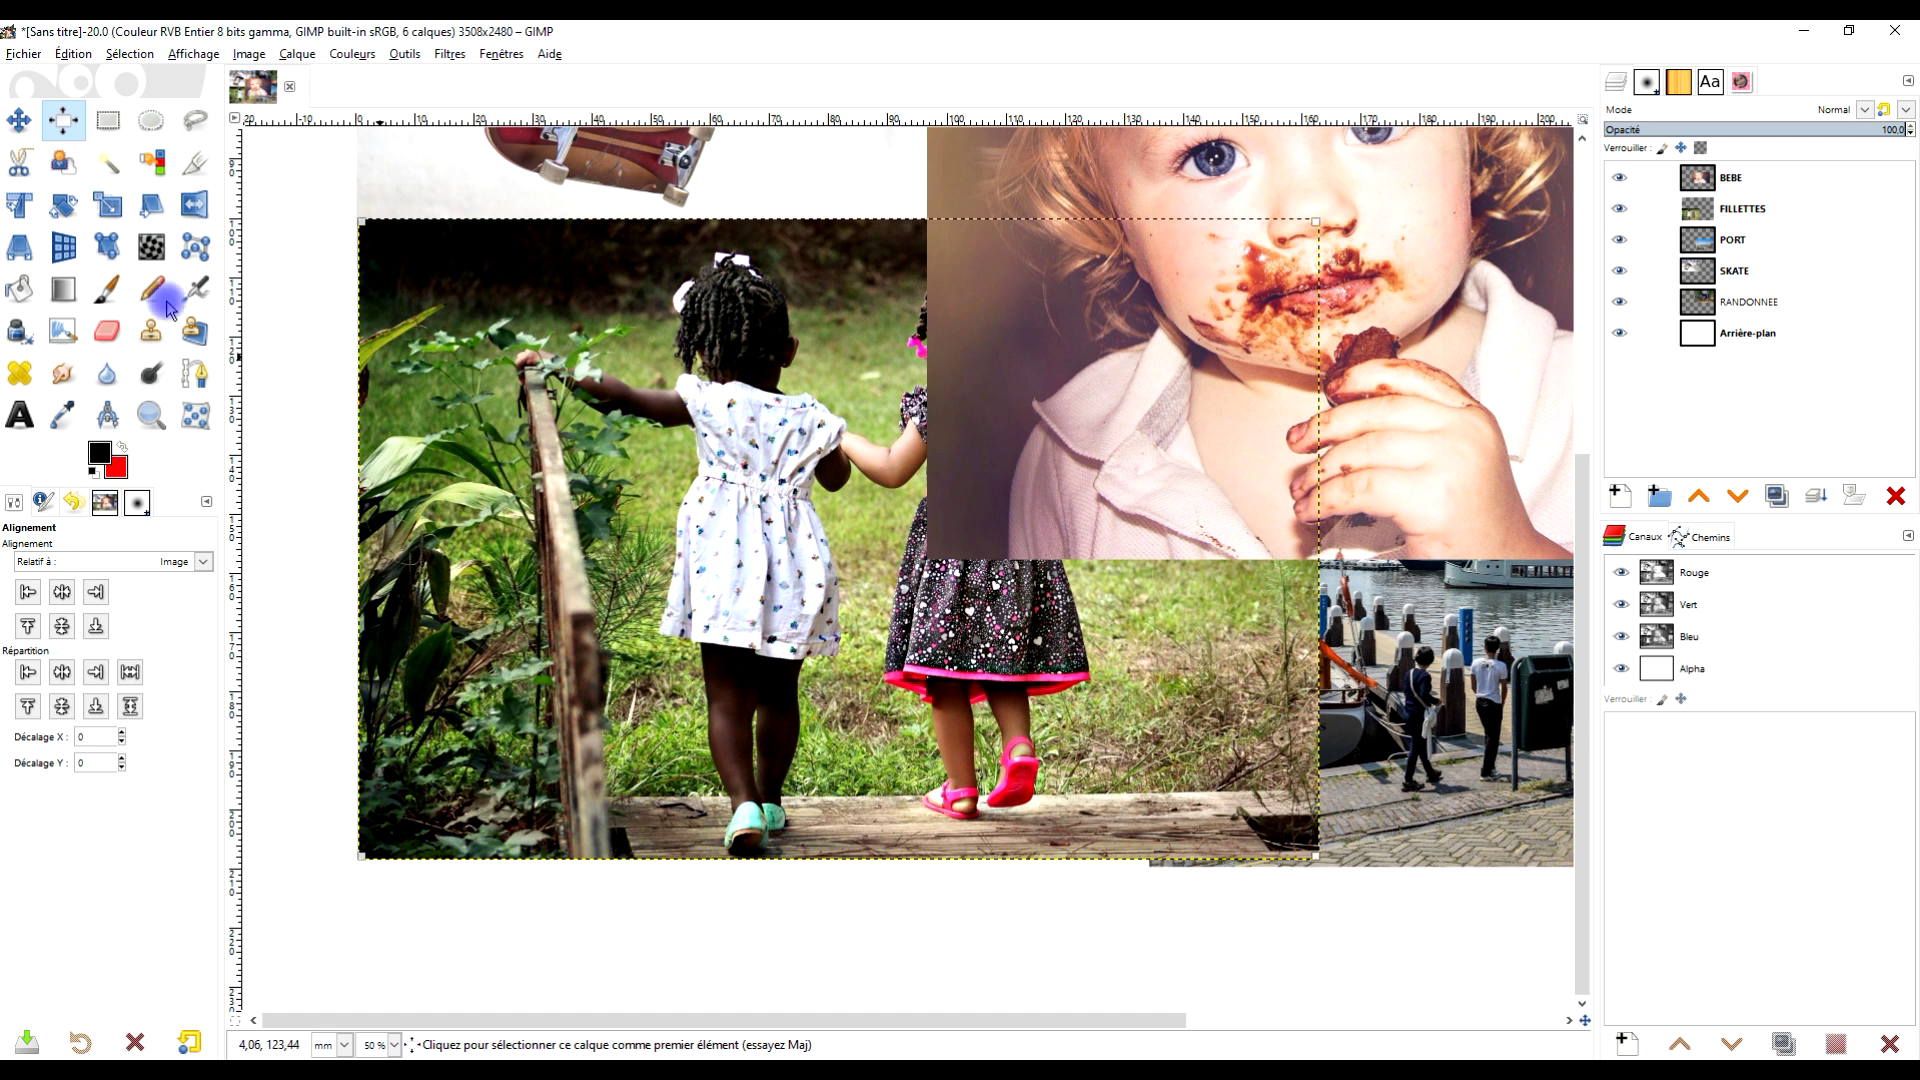
click(95, 627)
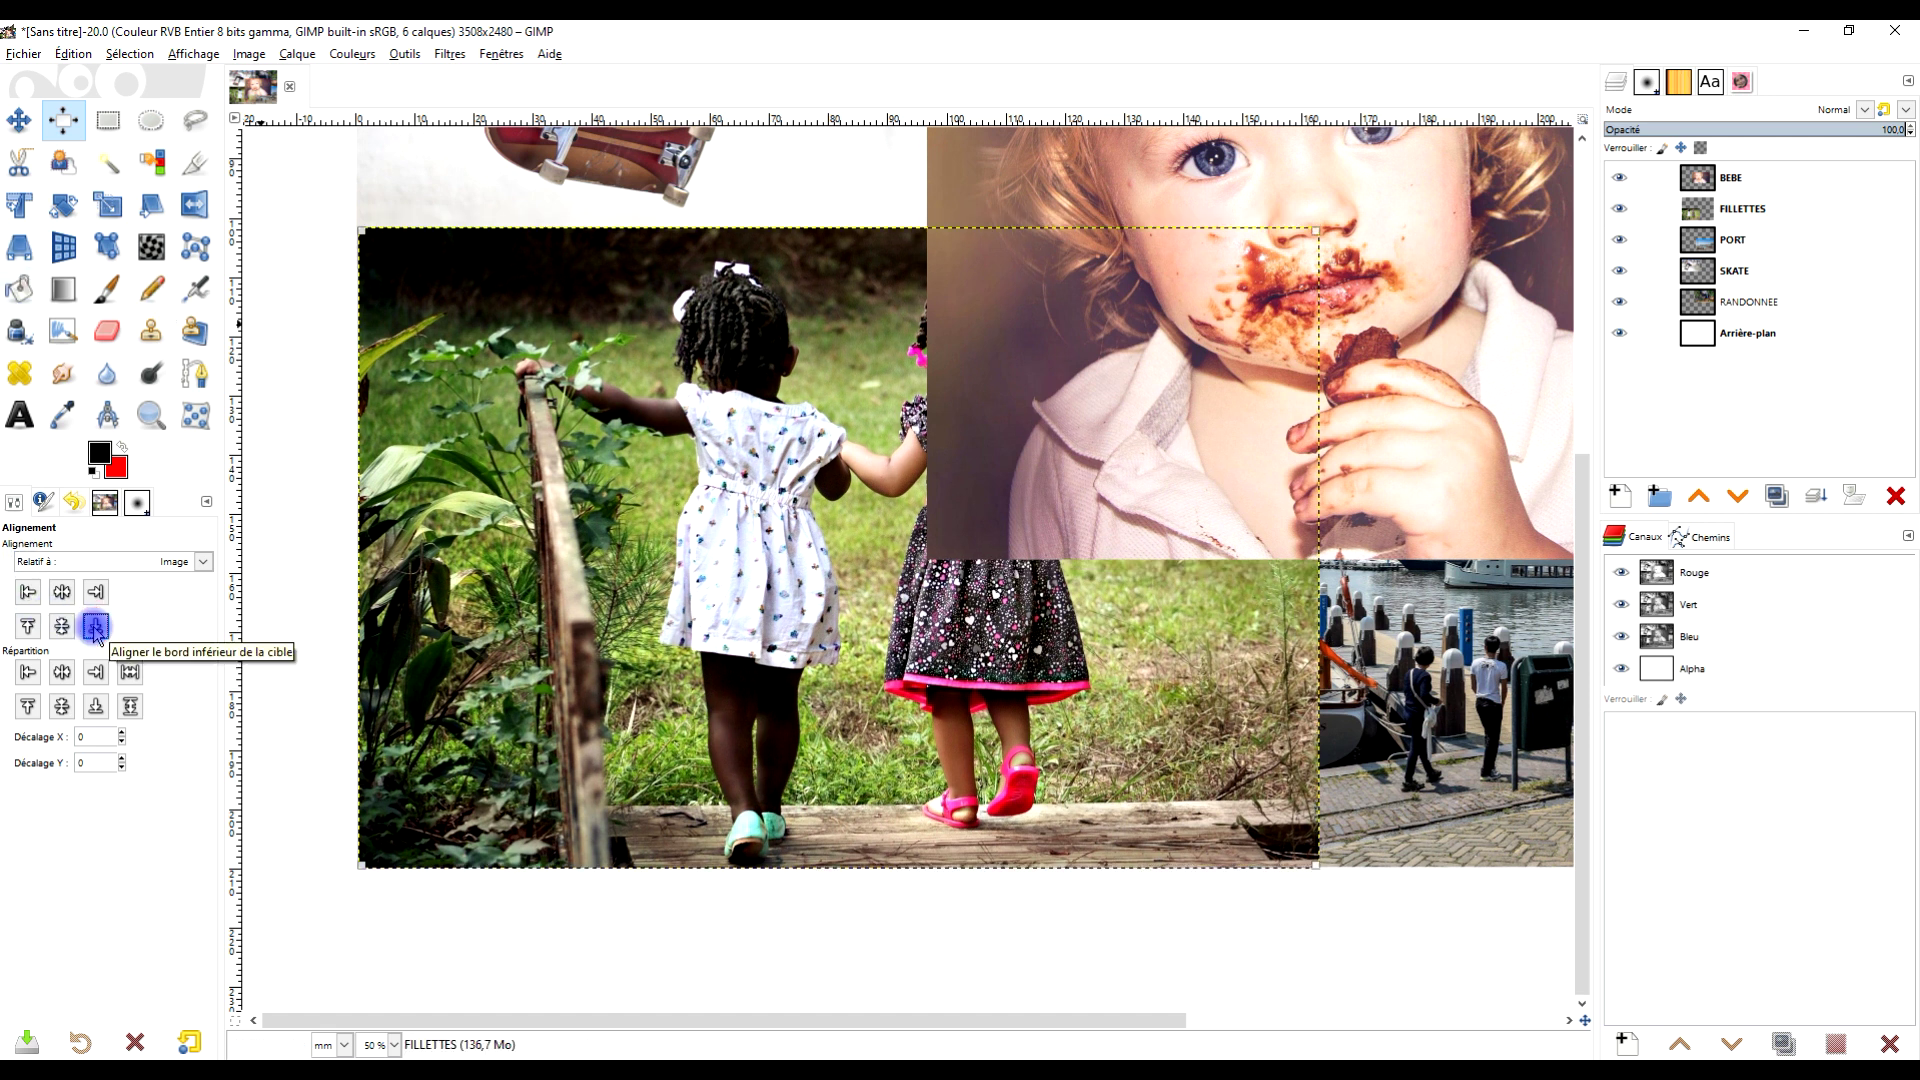
click(28, 594)
Nudge the SKATE layer about 0.17 mm left and 0.25 mm up, flush with the canvas's upper-left corner
drag(616, 353, 713, 582)
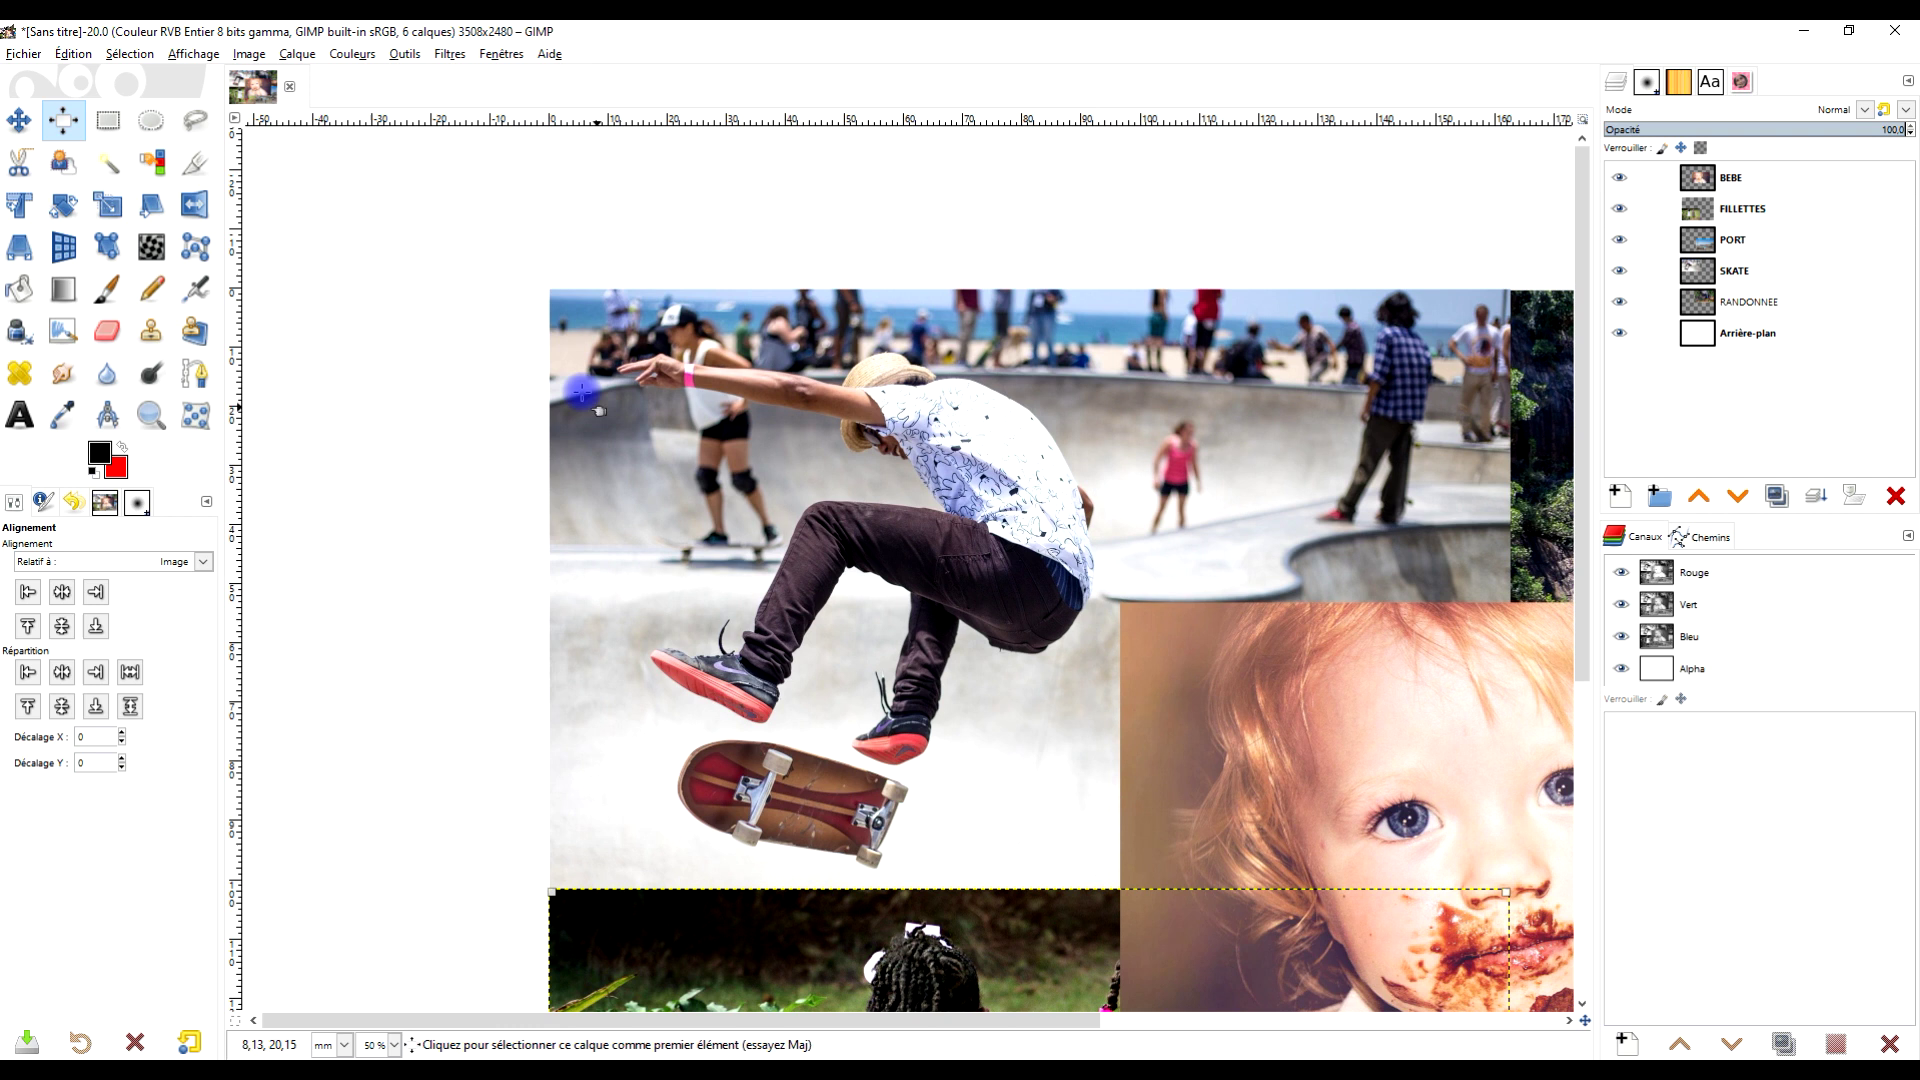
key(1)
scroll(552, 289, up, 7)
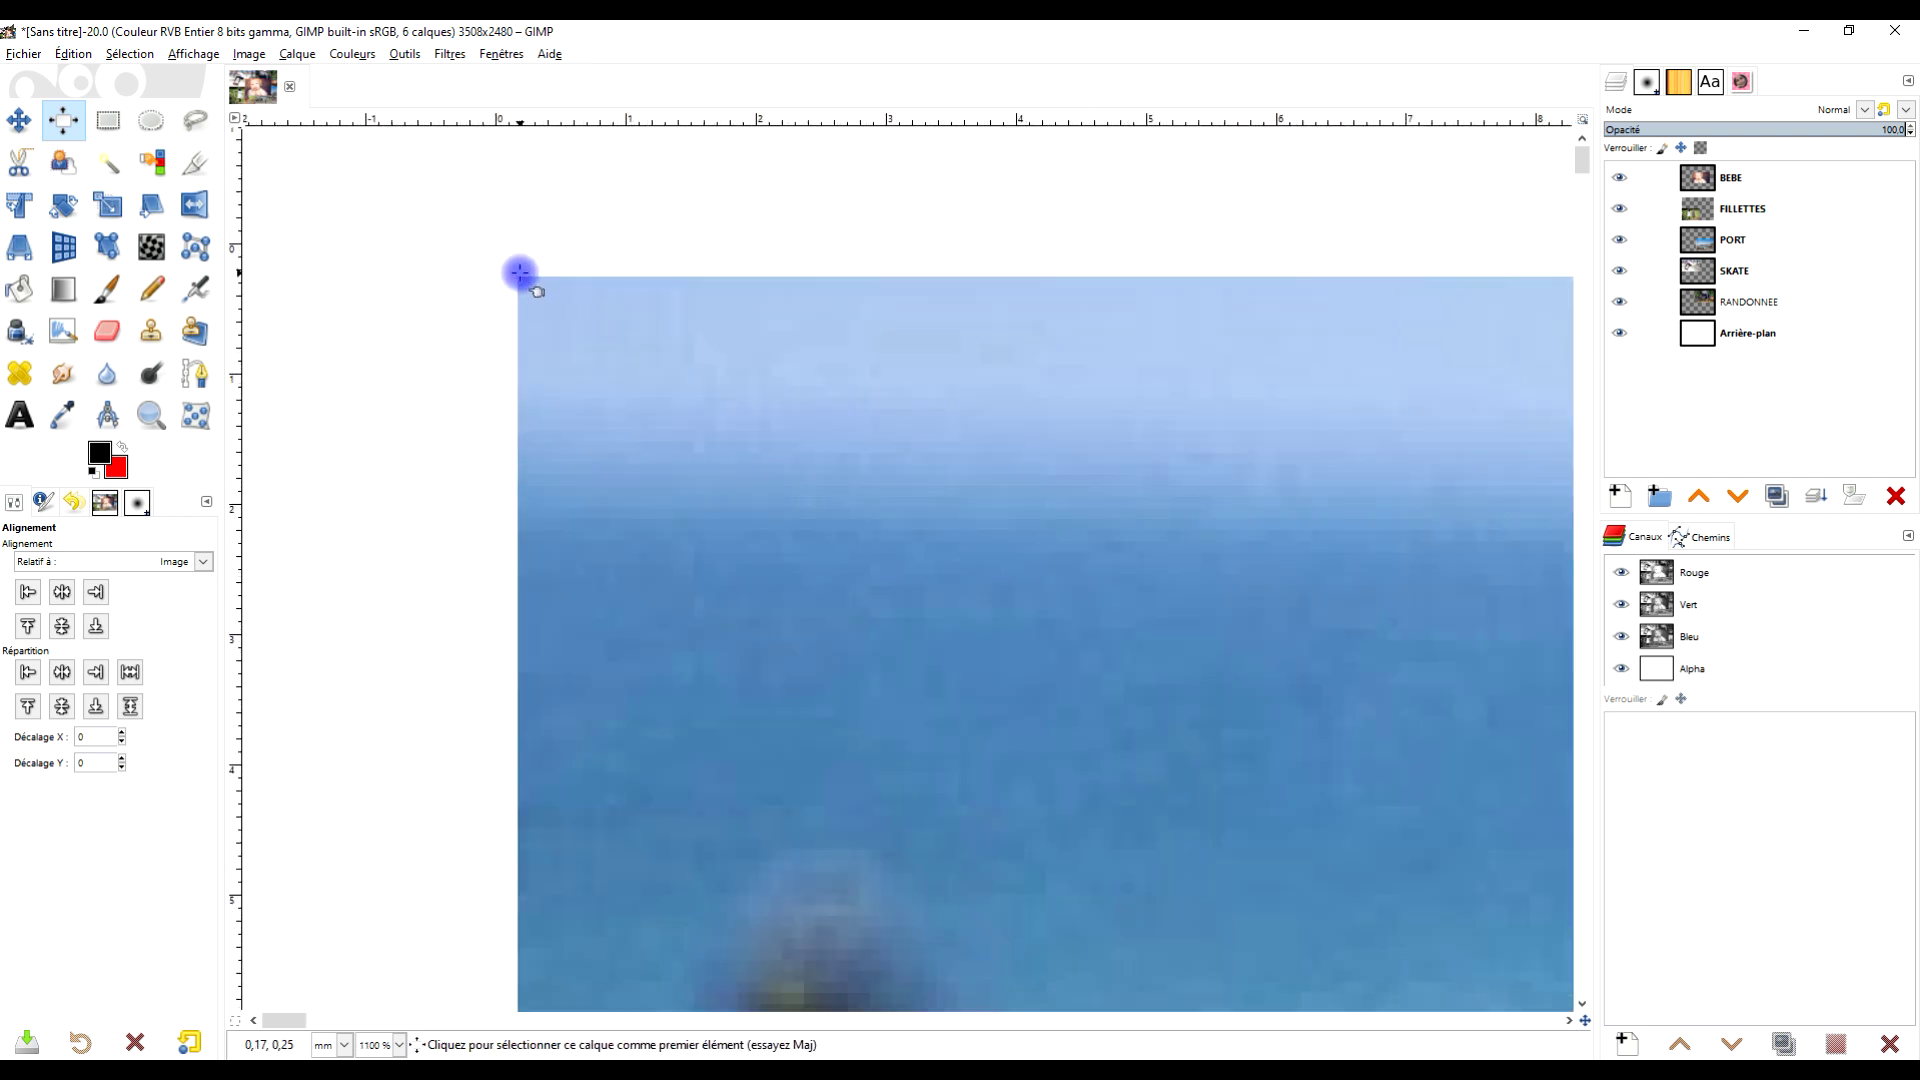
scroll(520, 273, down, 1)
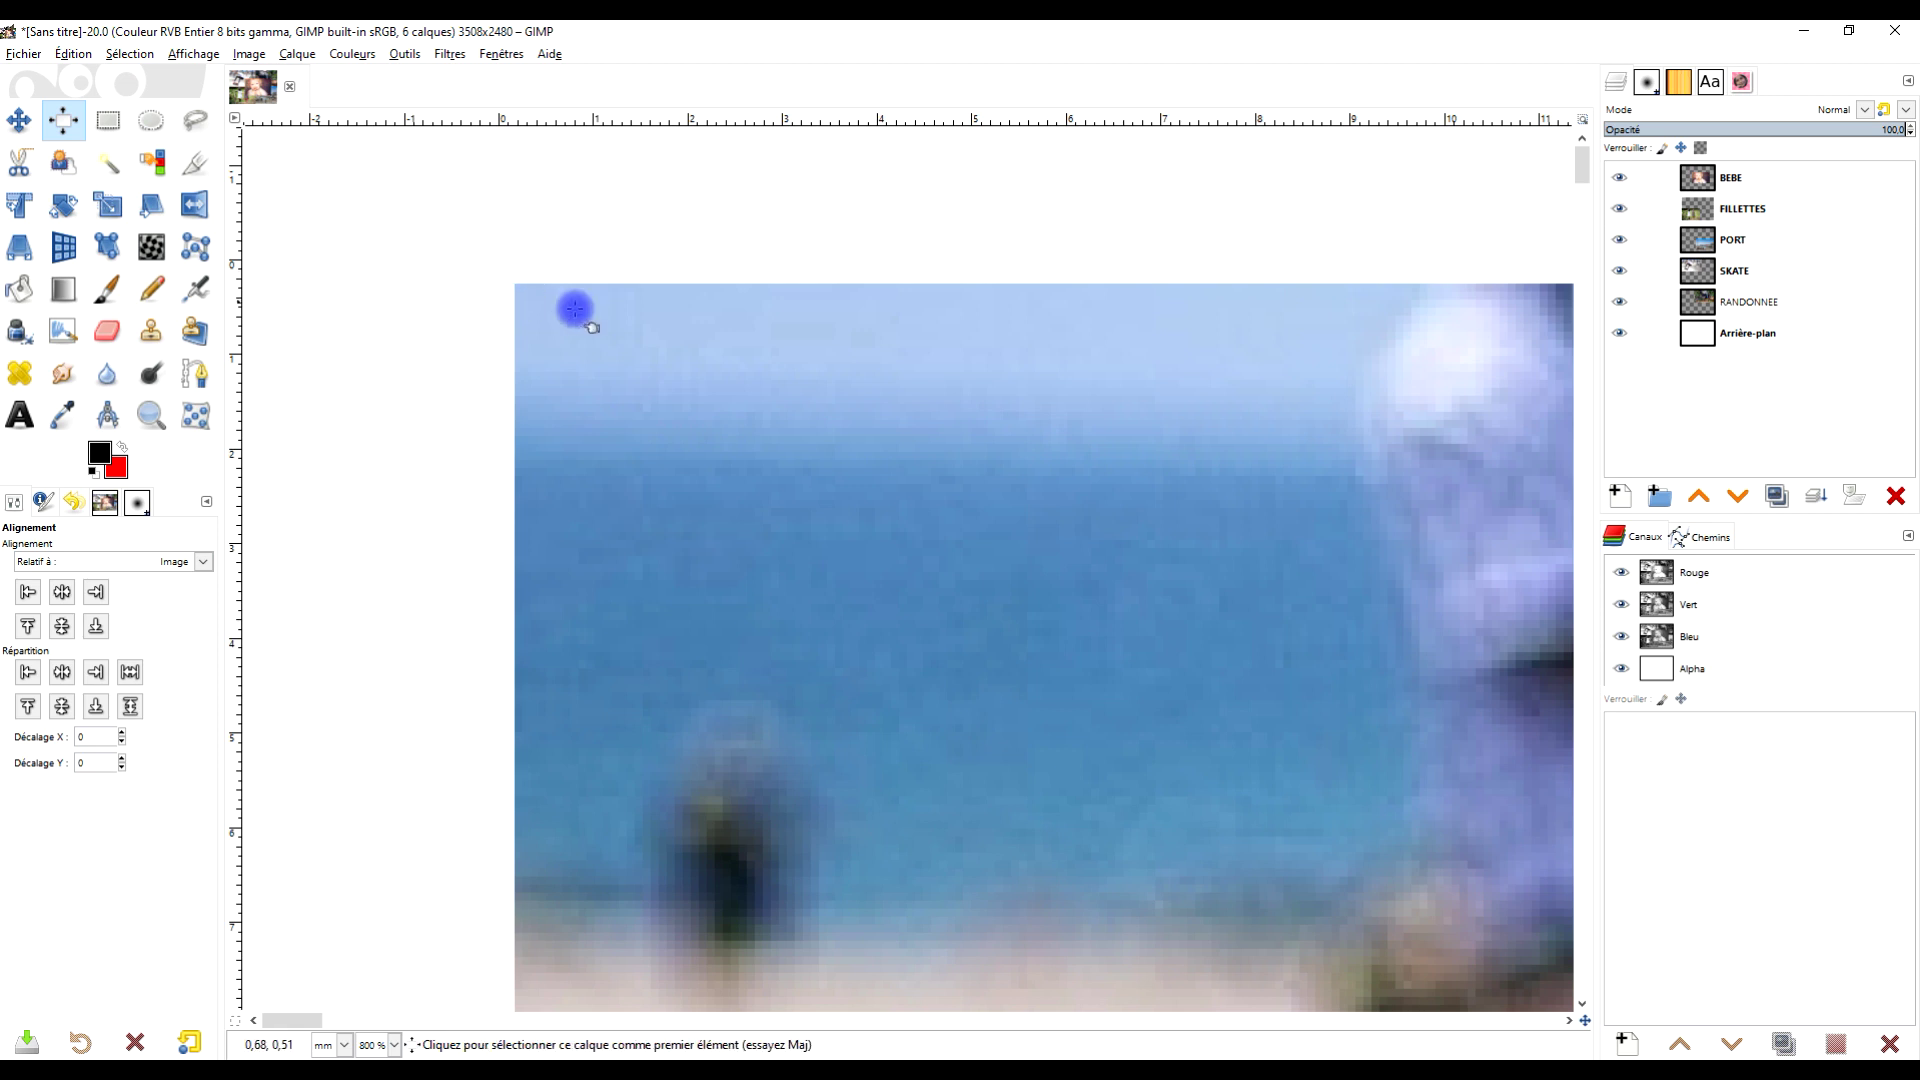
scroll(575, 309, down, 1)
scroll(583, 296, up, 2)
click(600, 329)
scroll(999, 429, down, 4)
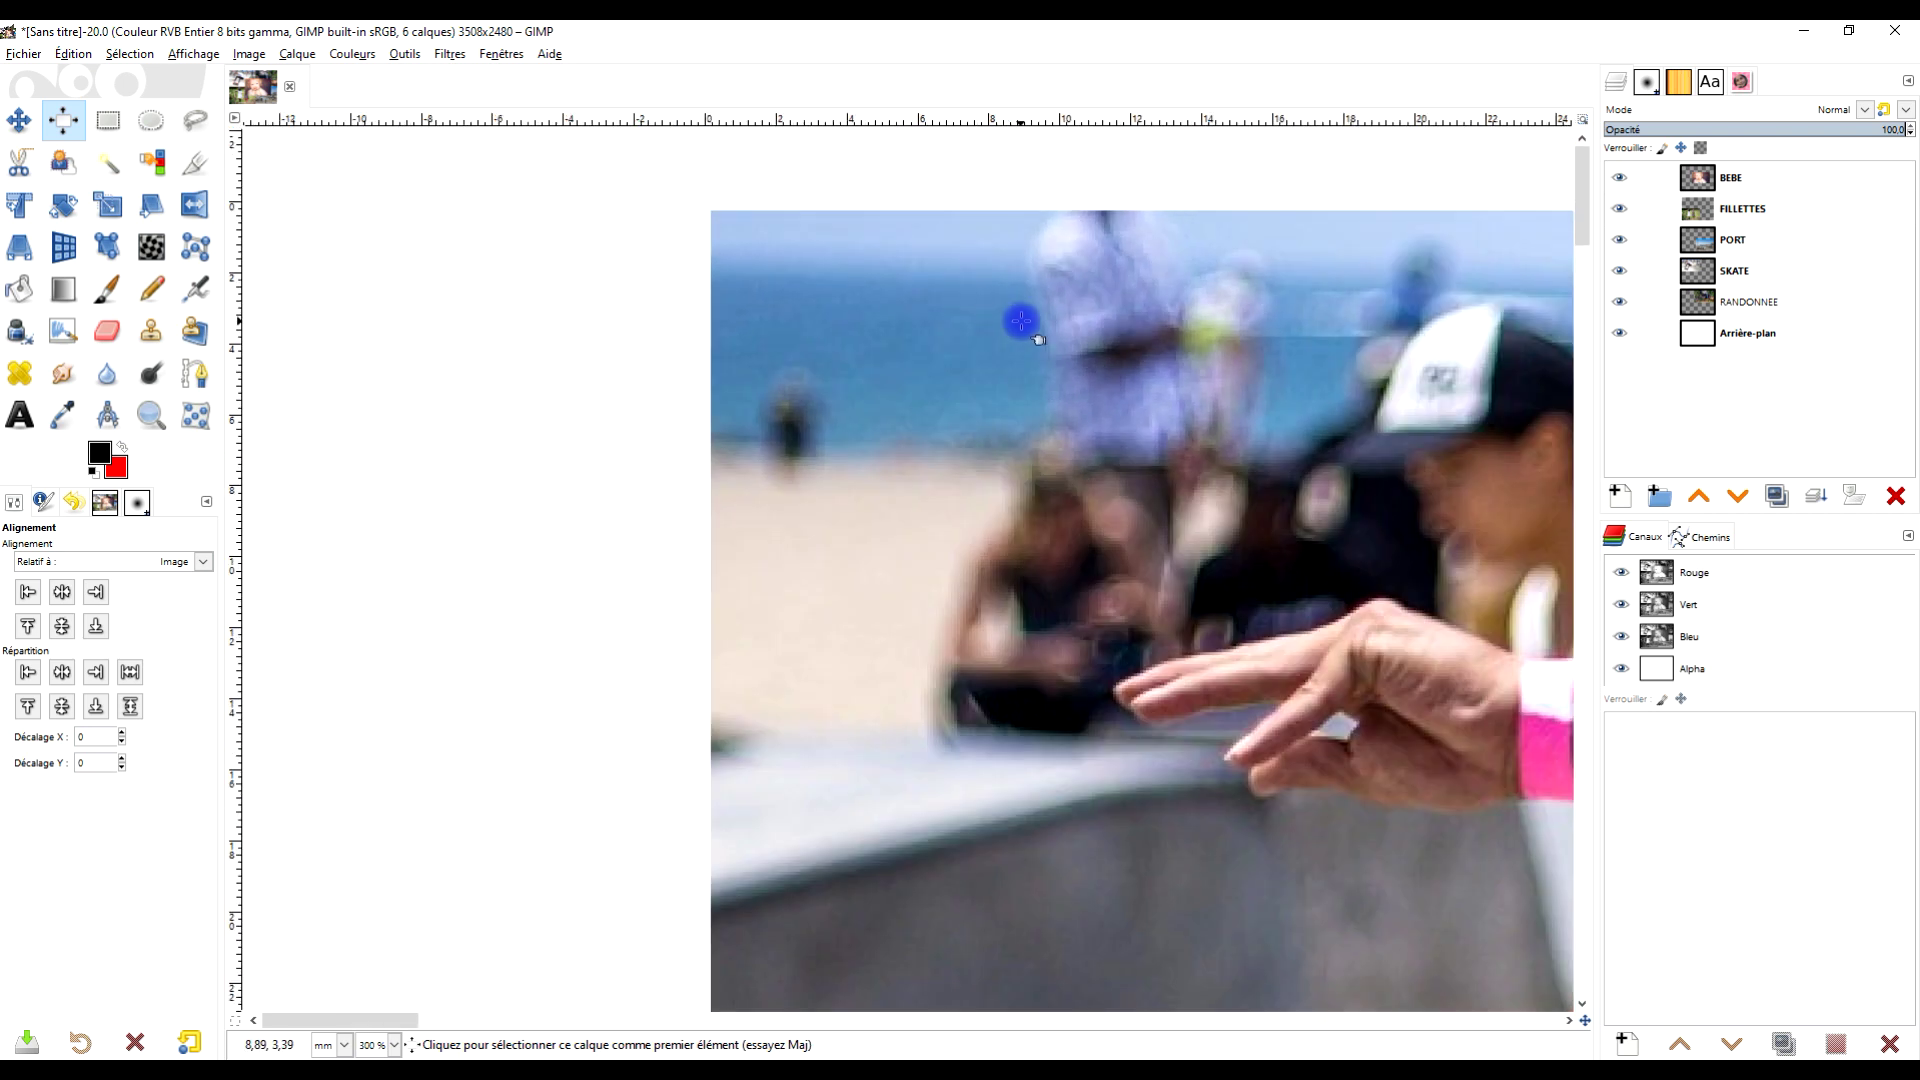
click(20, 118)
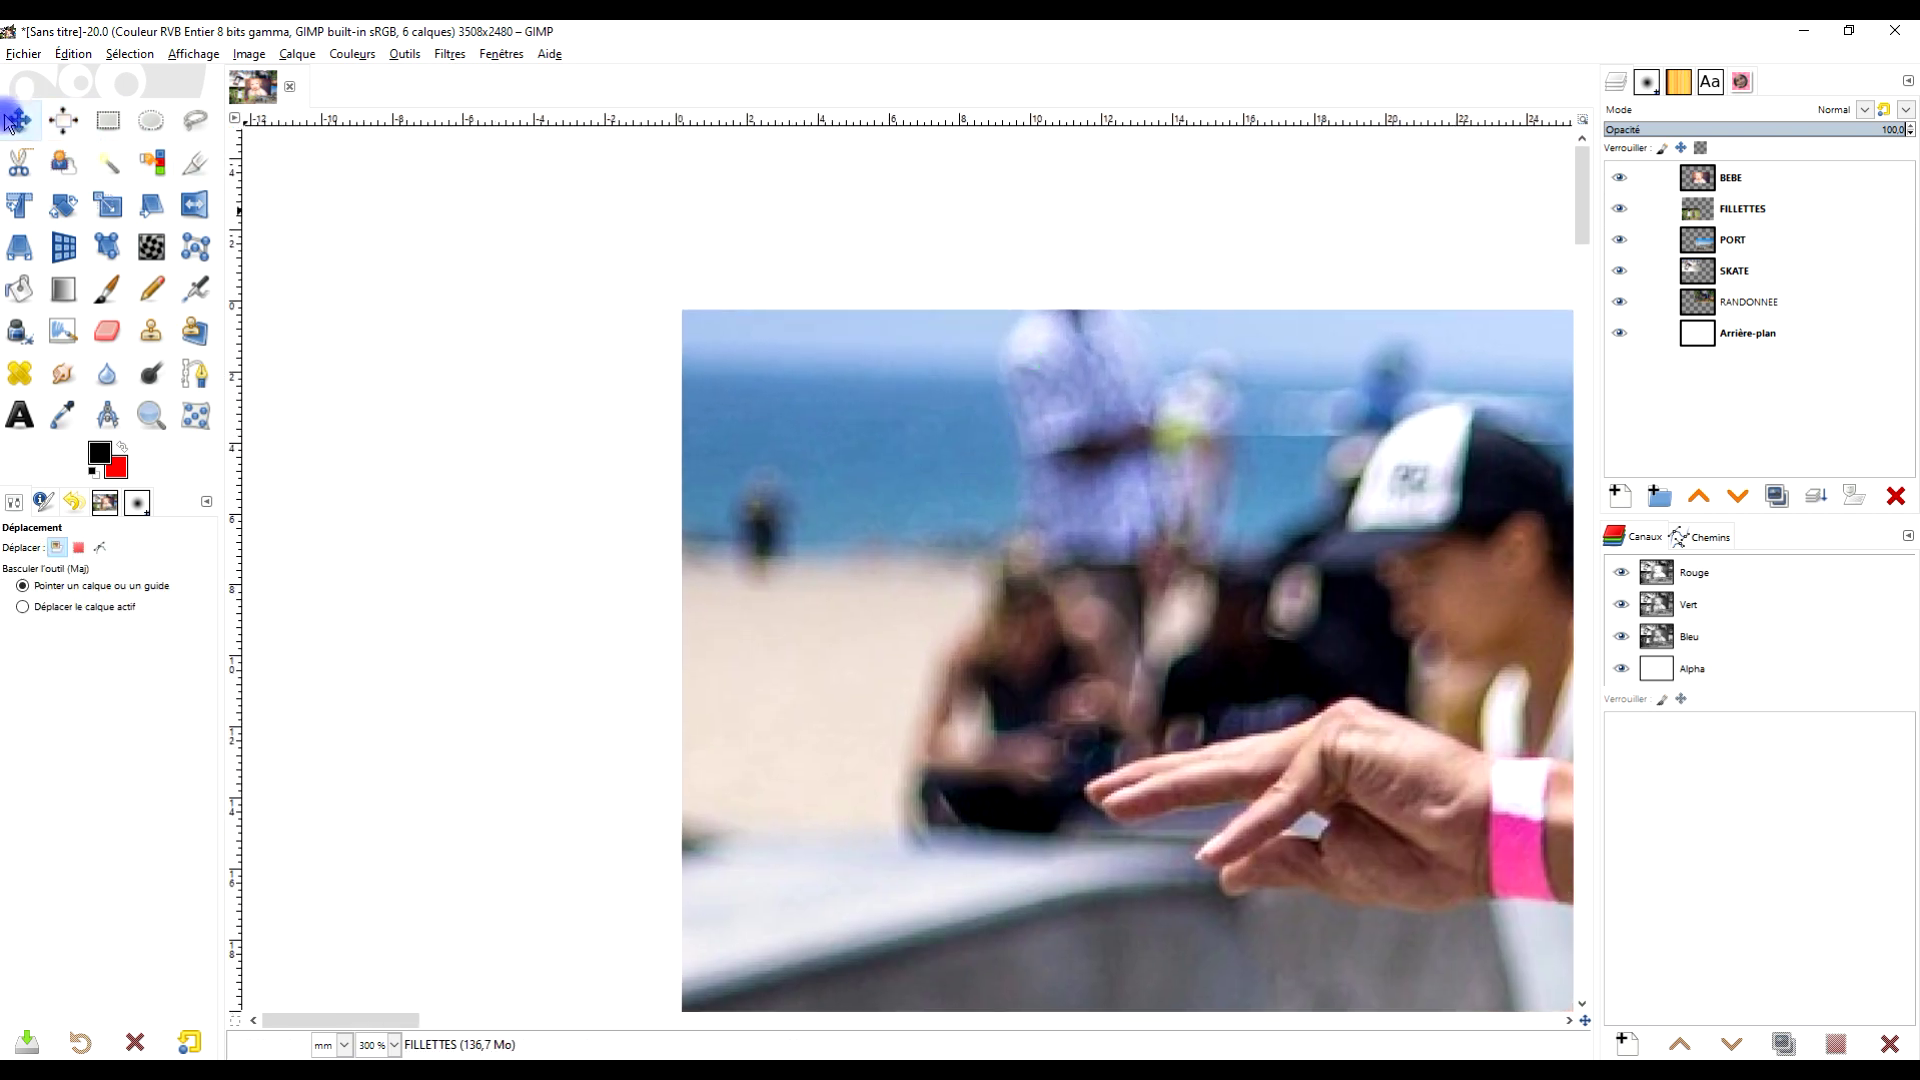
scroll(850, 274, up, 4)
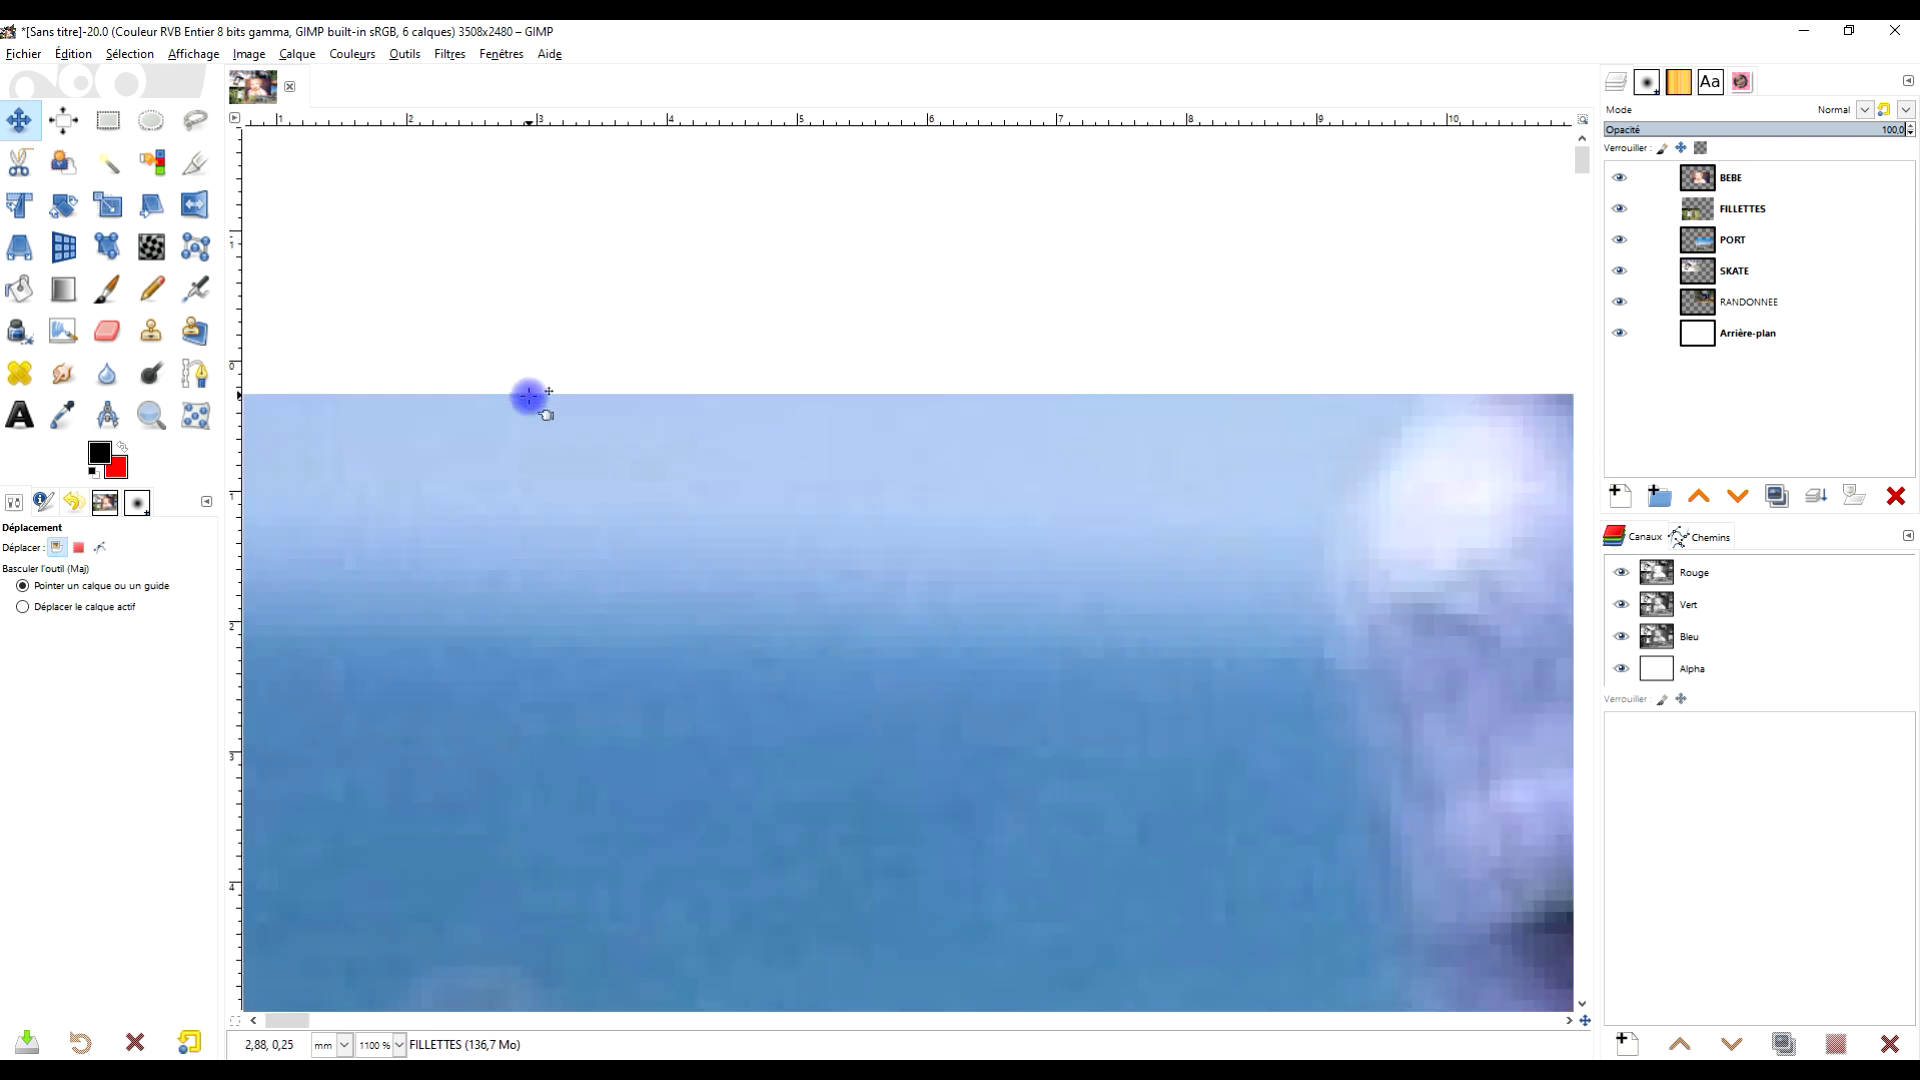
drag(1058, 292, 1042, 312)
drag(713, 334, 695, 306)
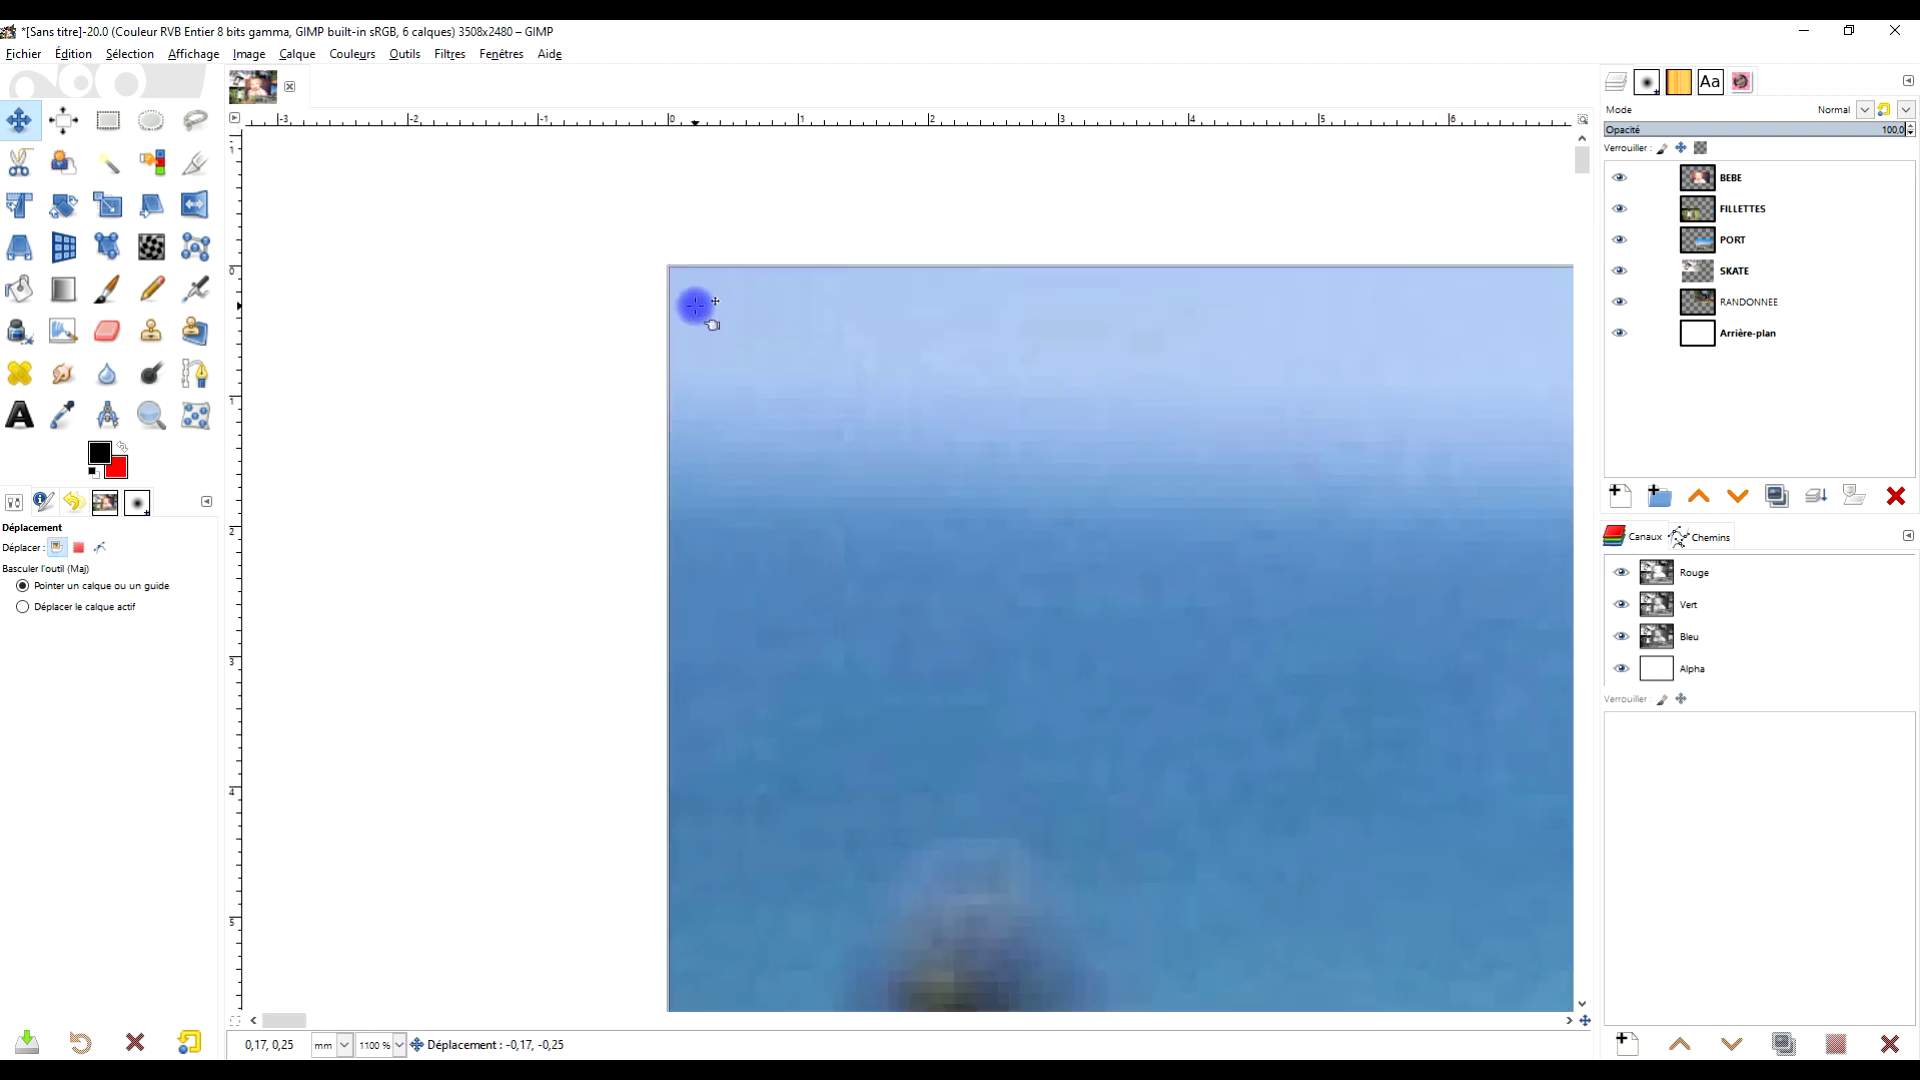
Move the RANDONNEE layer up slightly to close the gap along the canvas's upper edge
scroll(930, 351, down, 10)
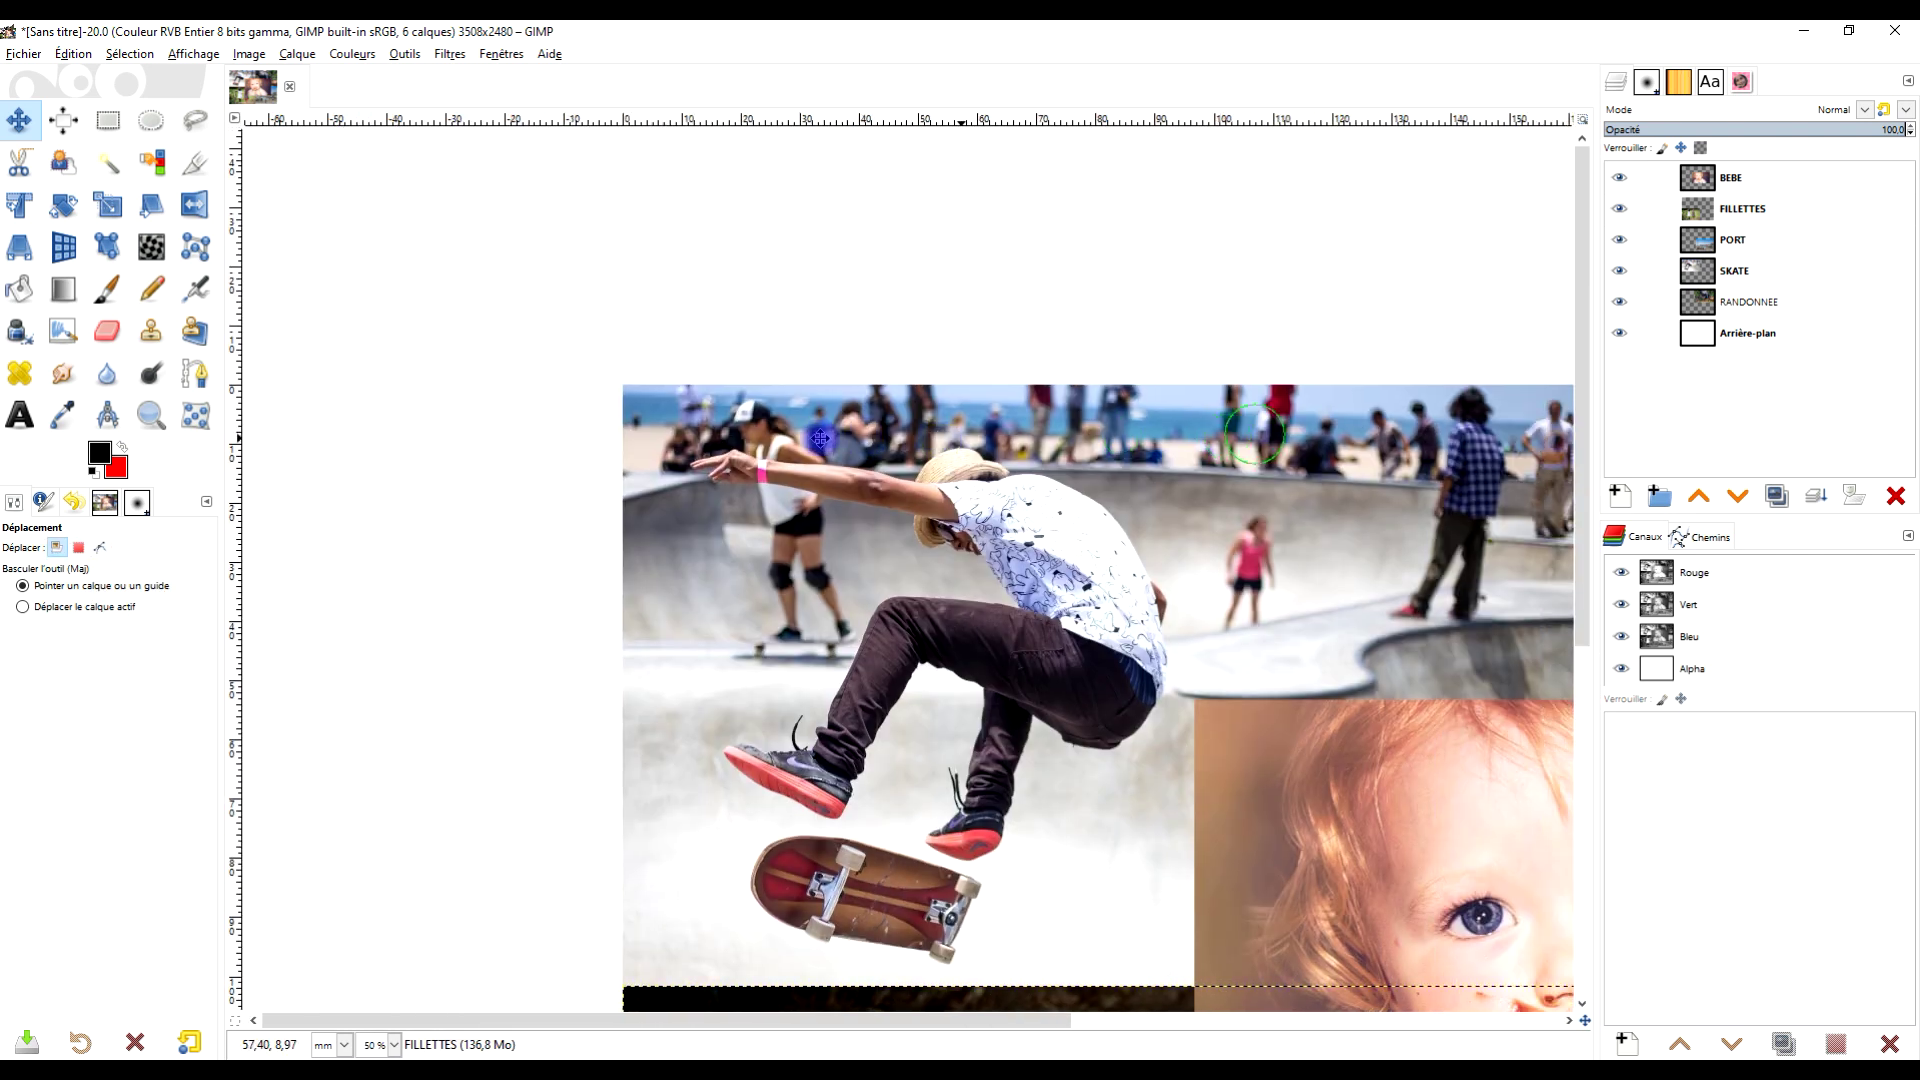
scroll(820, 438, up, 4)
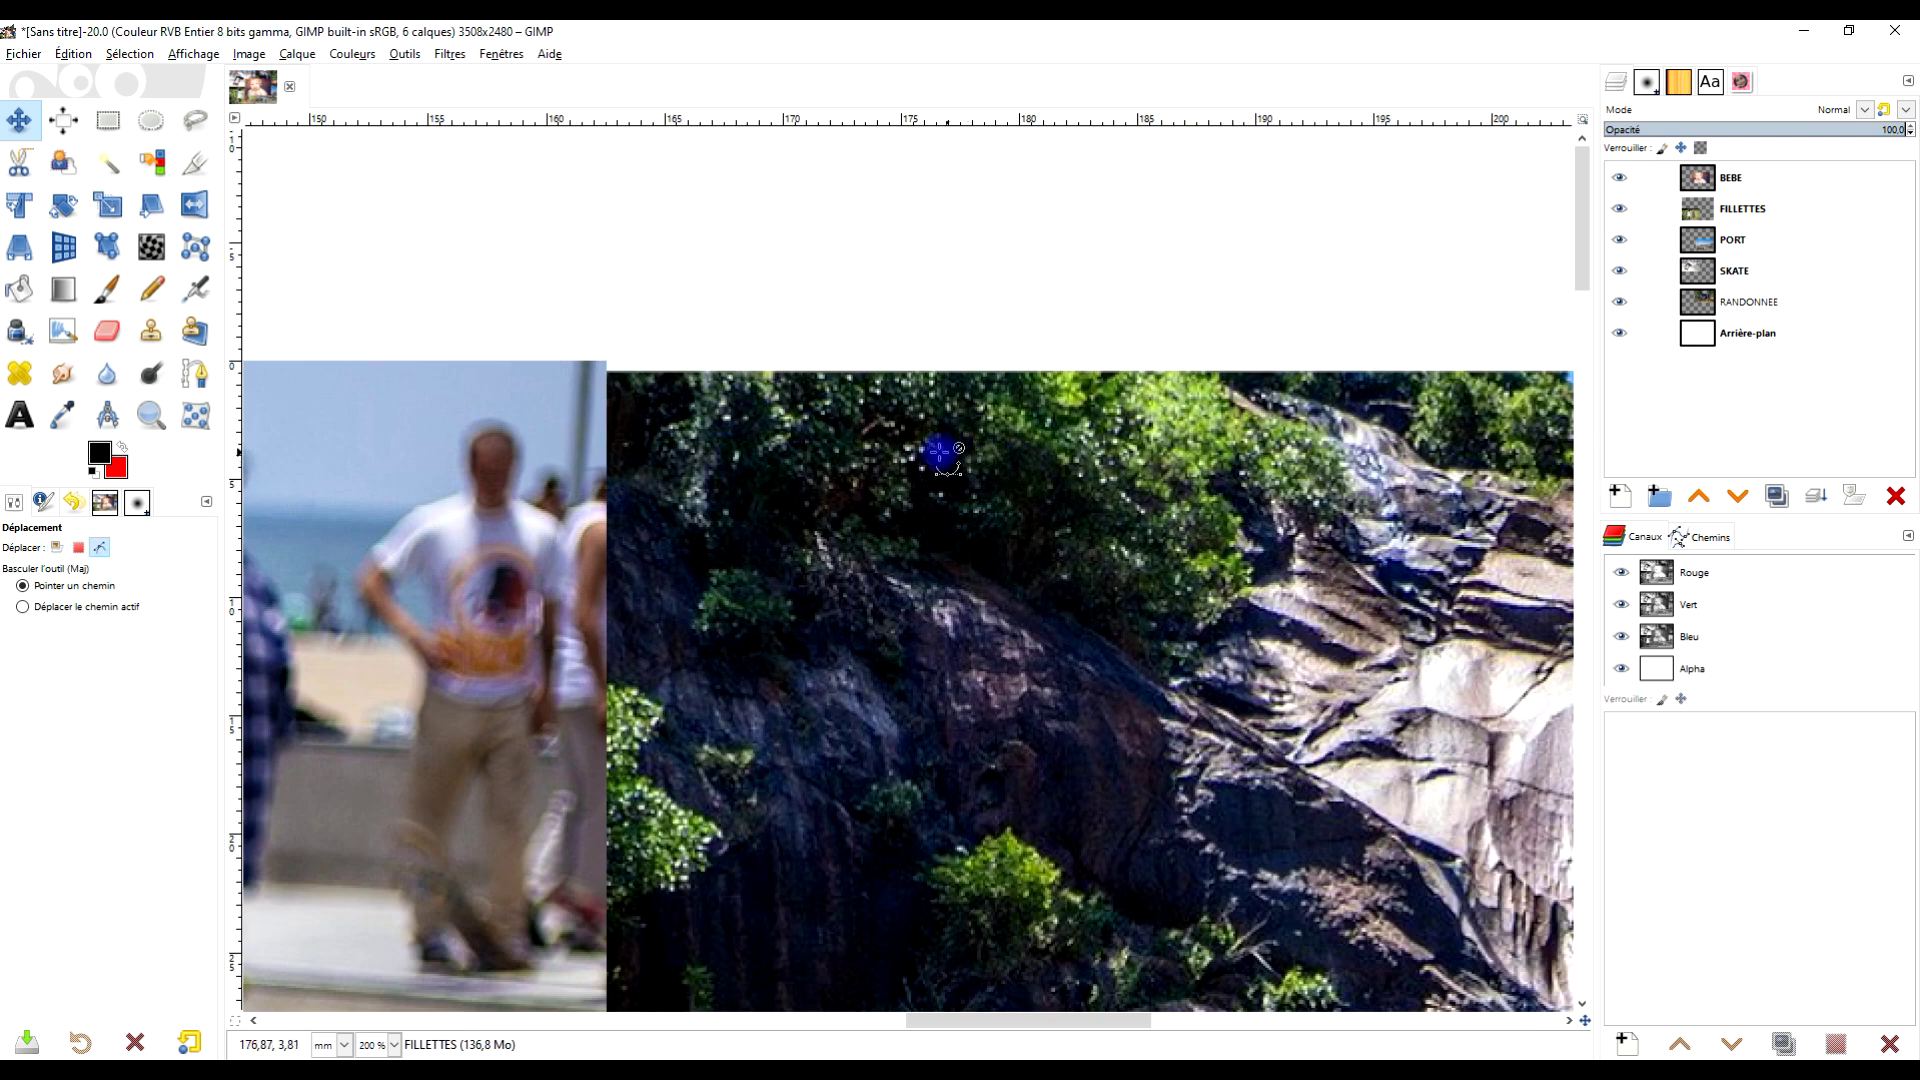
drag(1051, 478, 723, 461)
scroll(928, 502, down, 4)
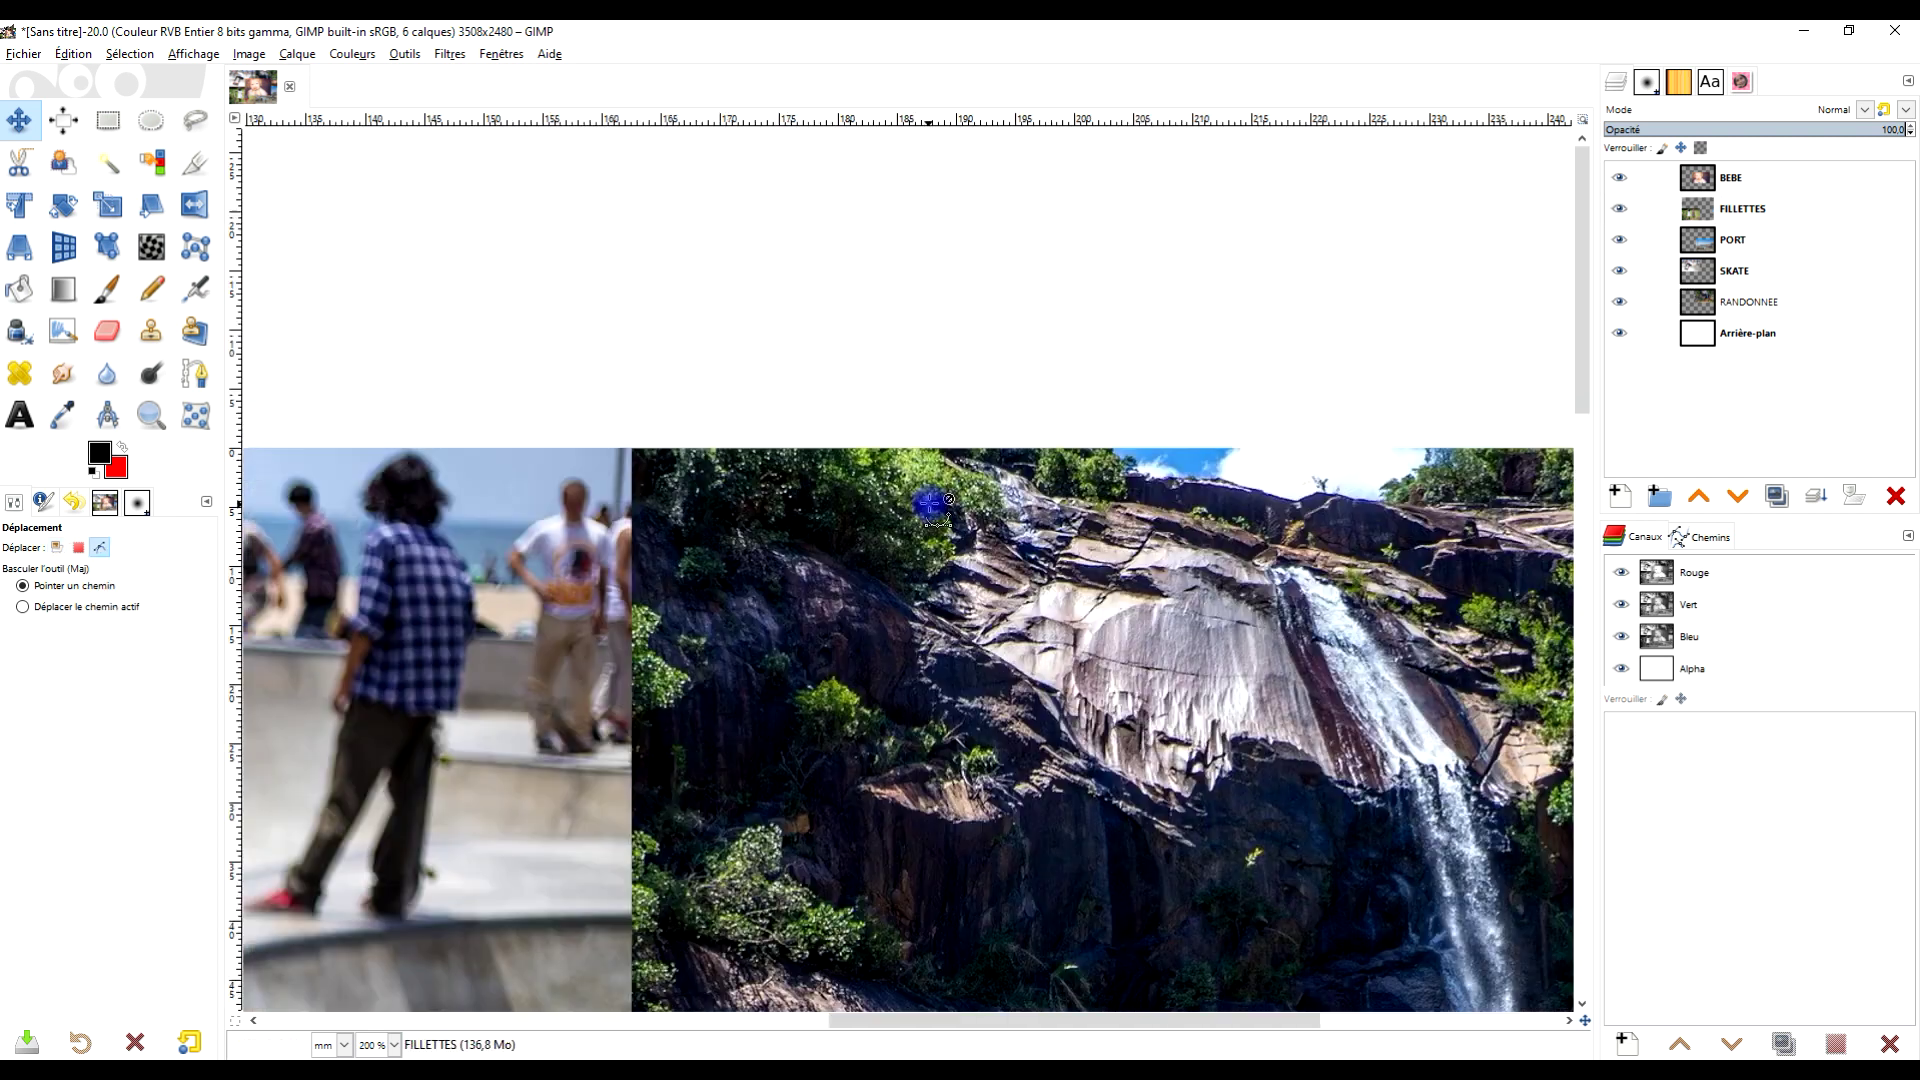
Nudge the PORT layer about 0.08 mm right and down against the canvas's right edge, and fit the whole image in the window
drag(1249, 569, 667, 473)
drag(860, 860, 946, 251)
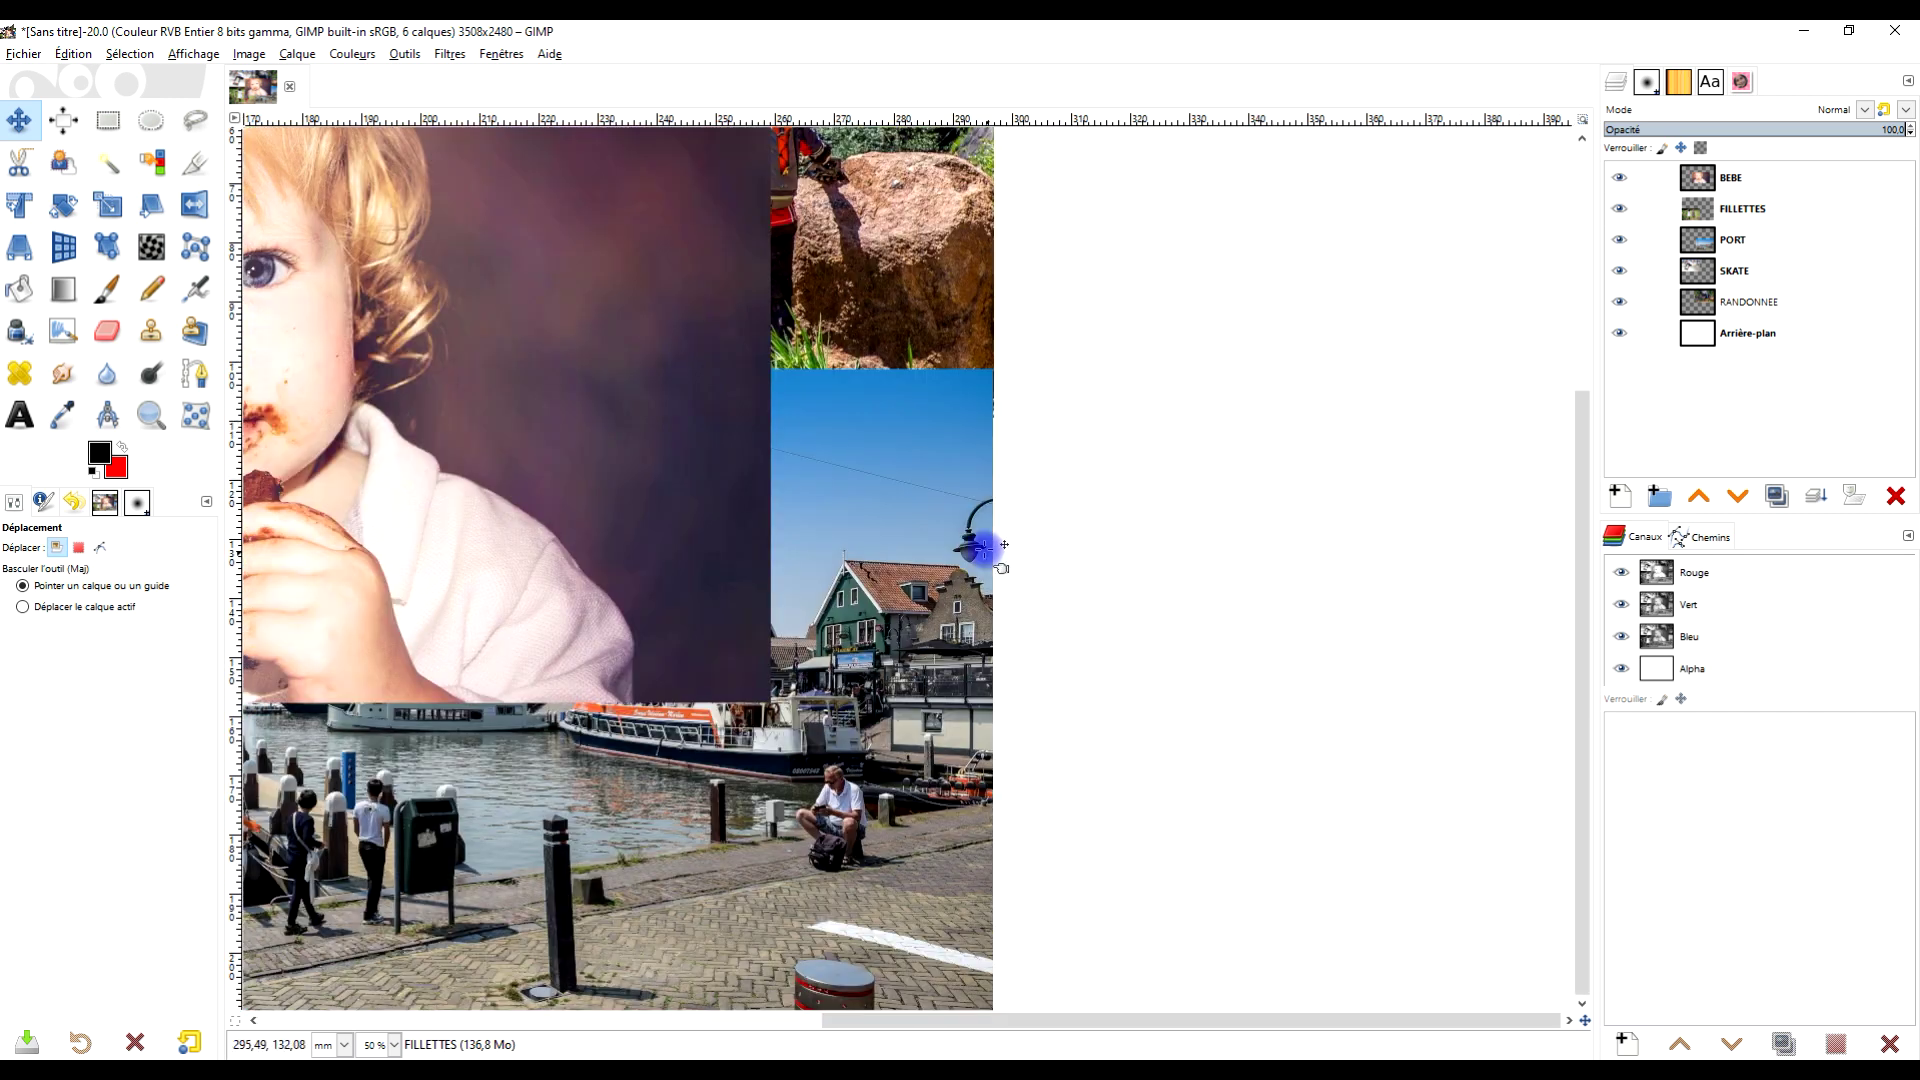
scroll(1005, 473, up, 5)
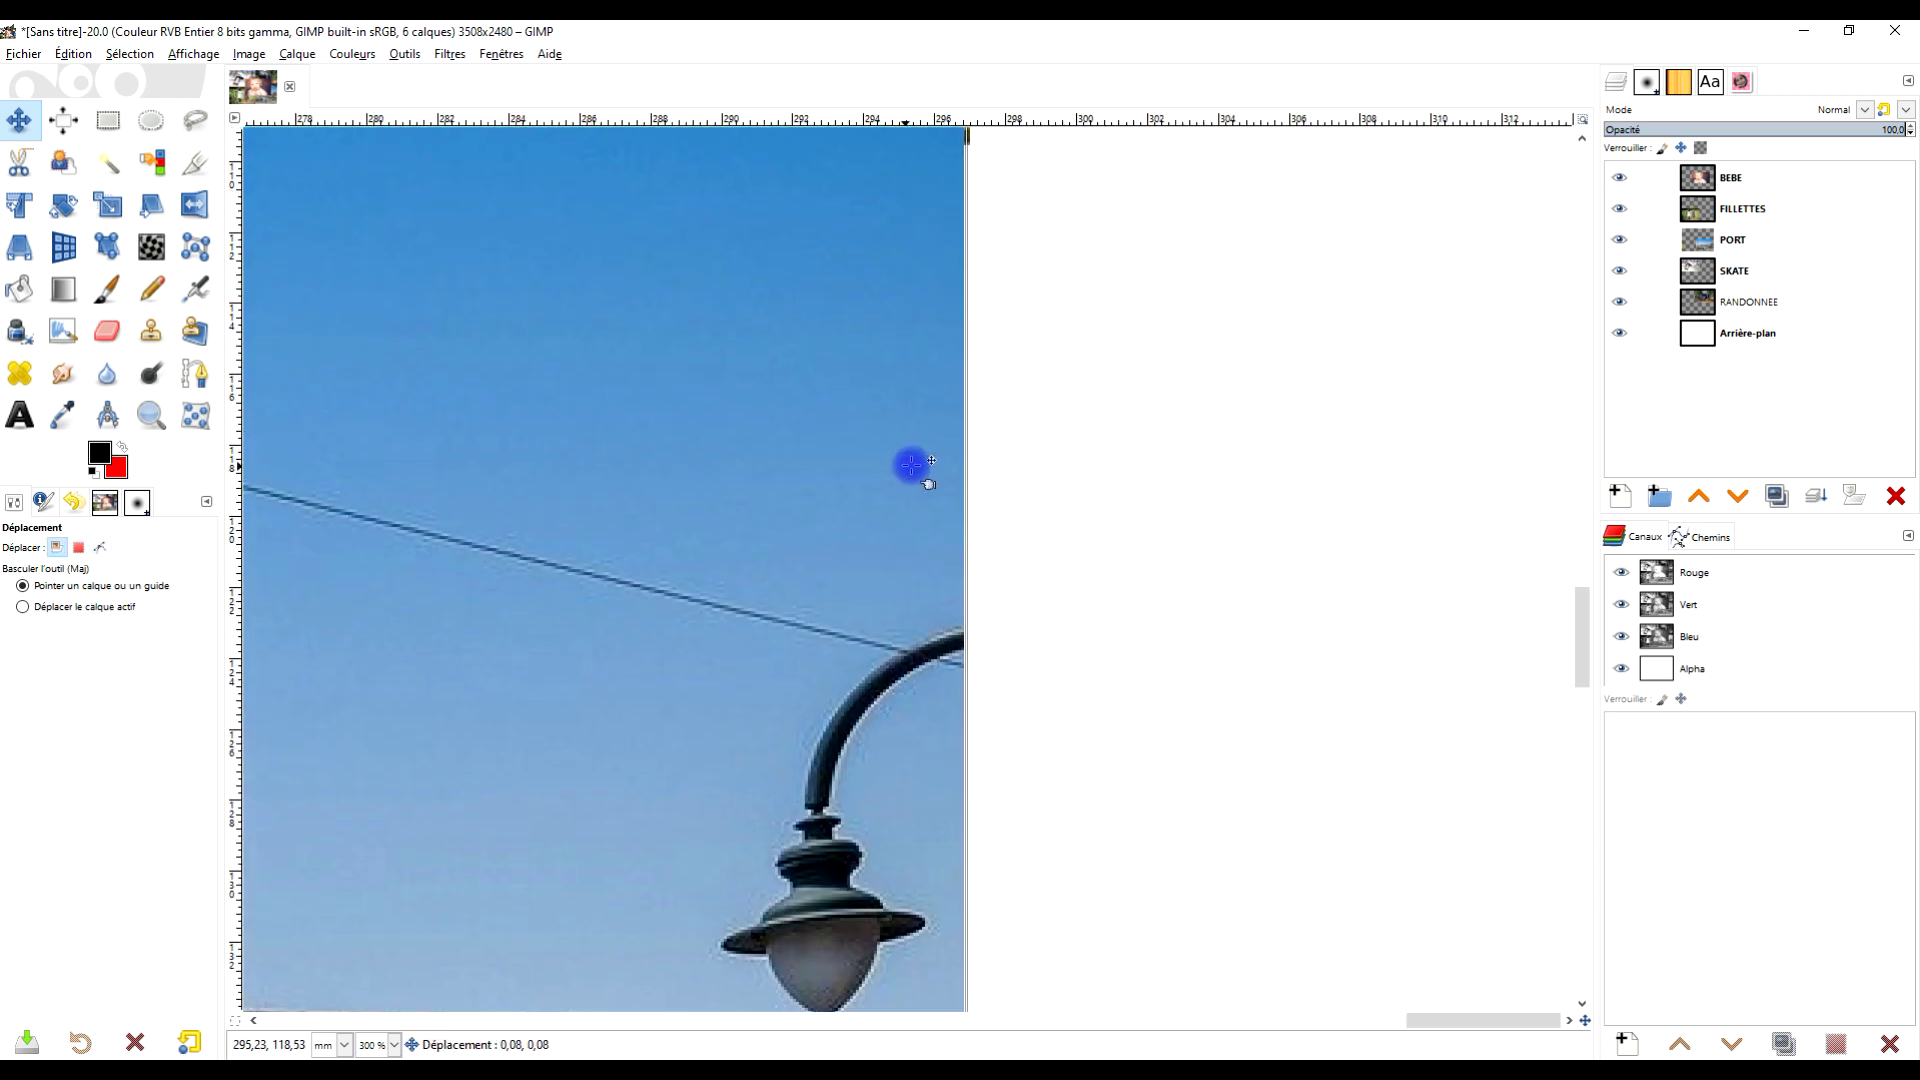
scroll(914, 580, down, 2)
scroll(914, 580, down, 3)
drag(847, 722, 1030, 208)
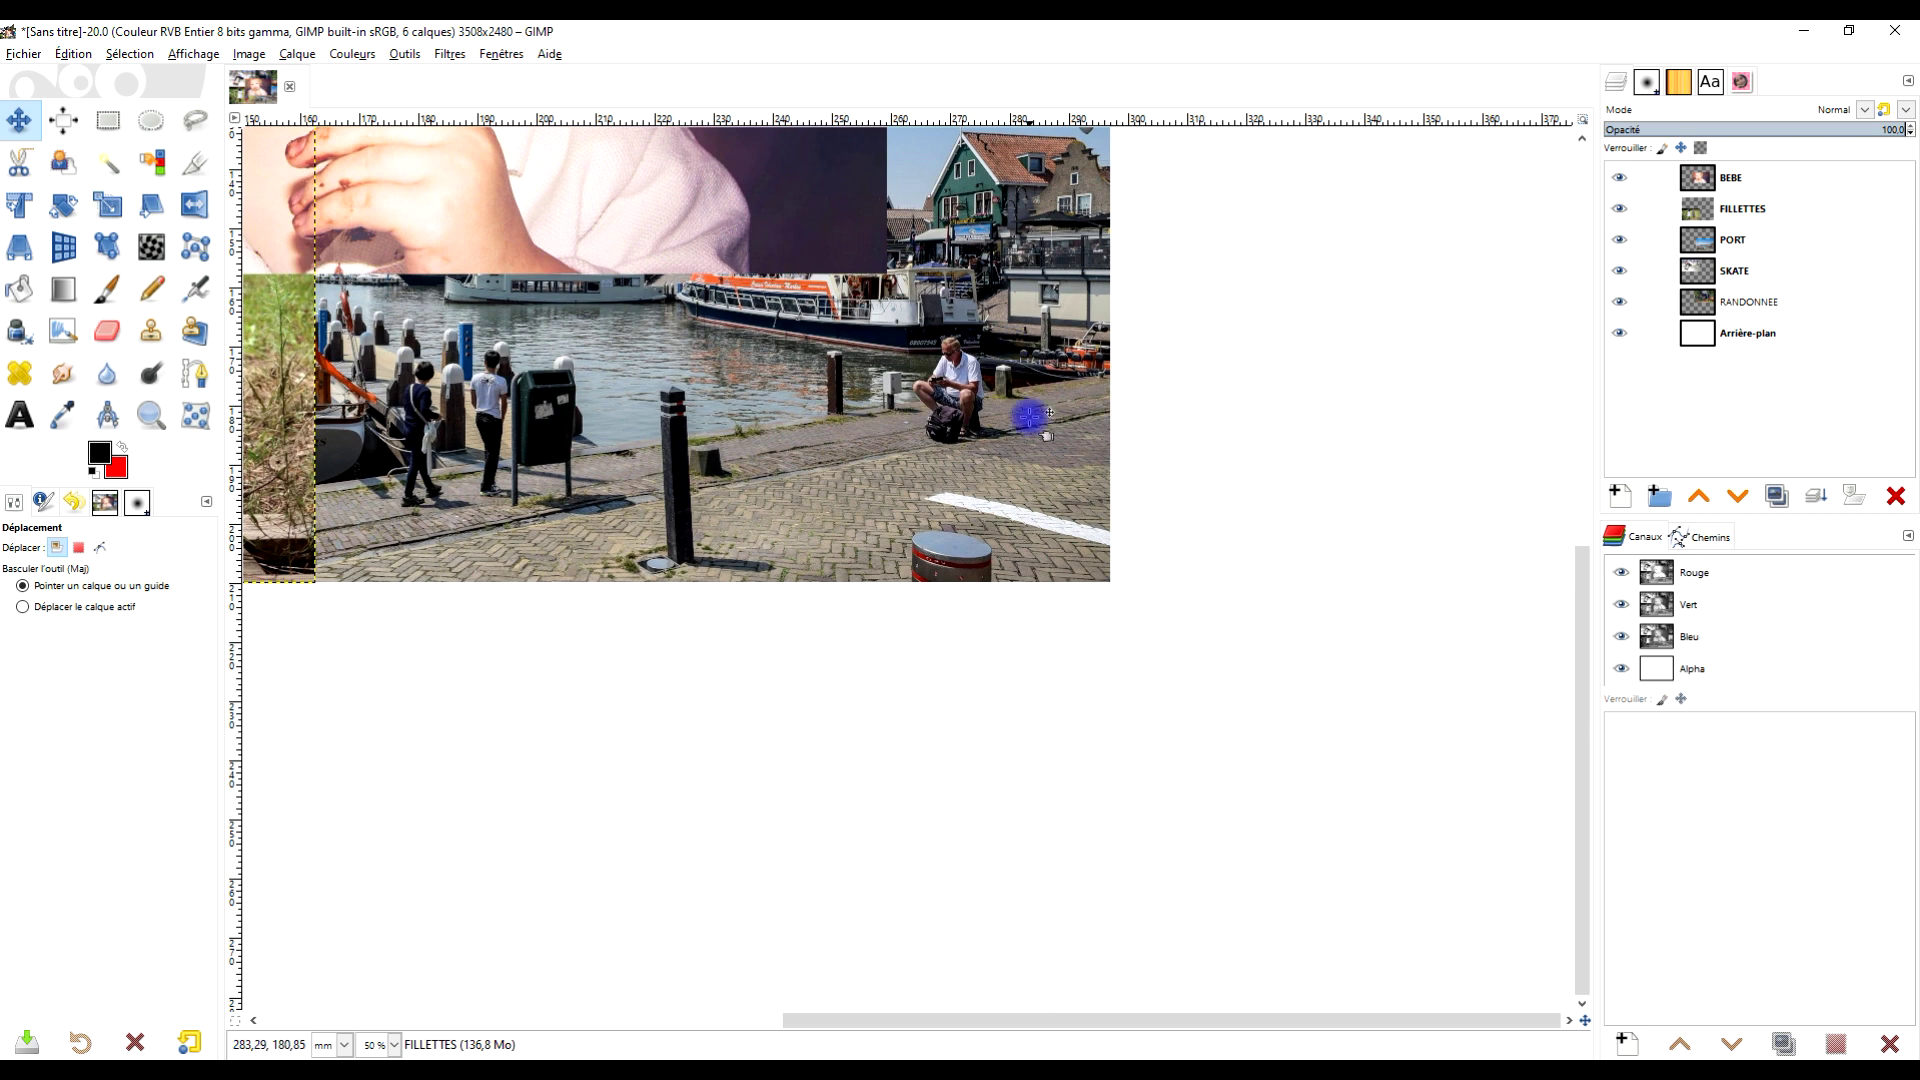
scroll(1037, 474, up, 4)
scroll(1128, 745, down, 4)
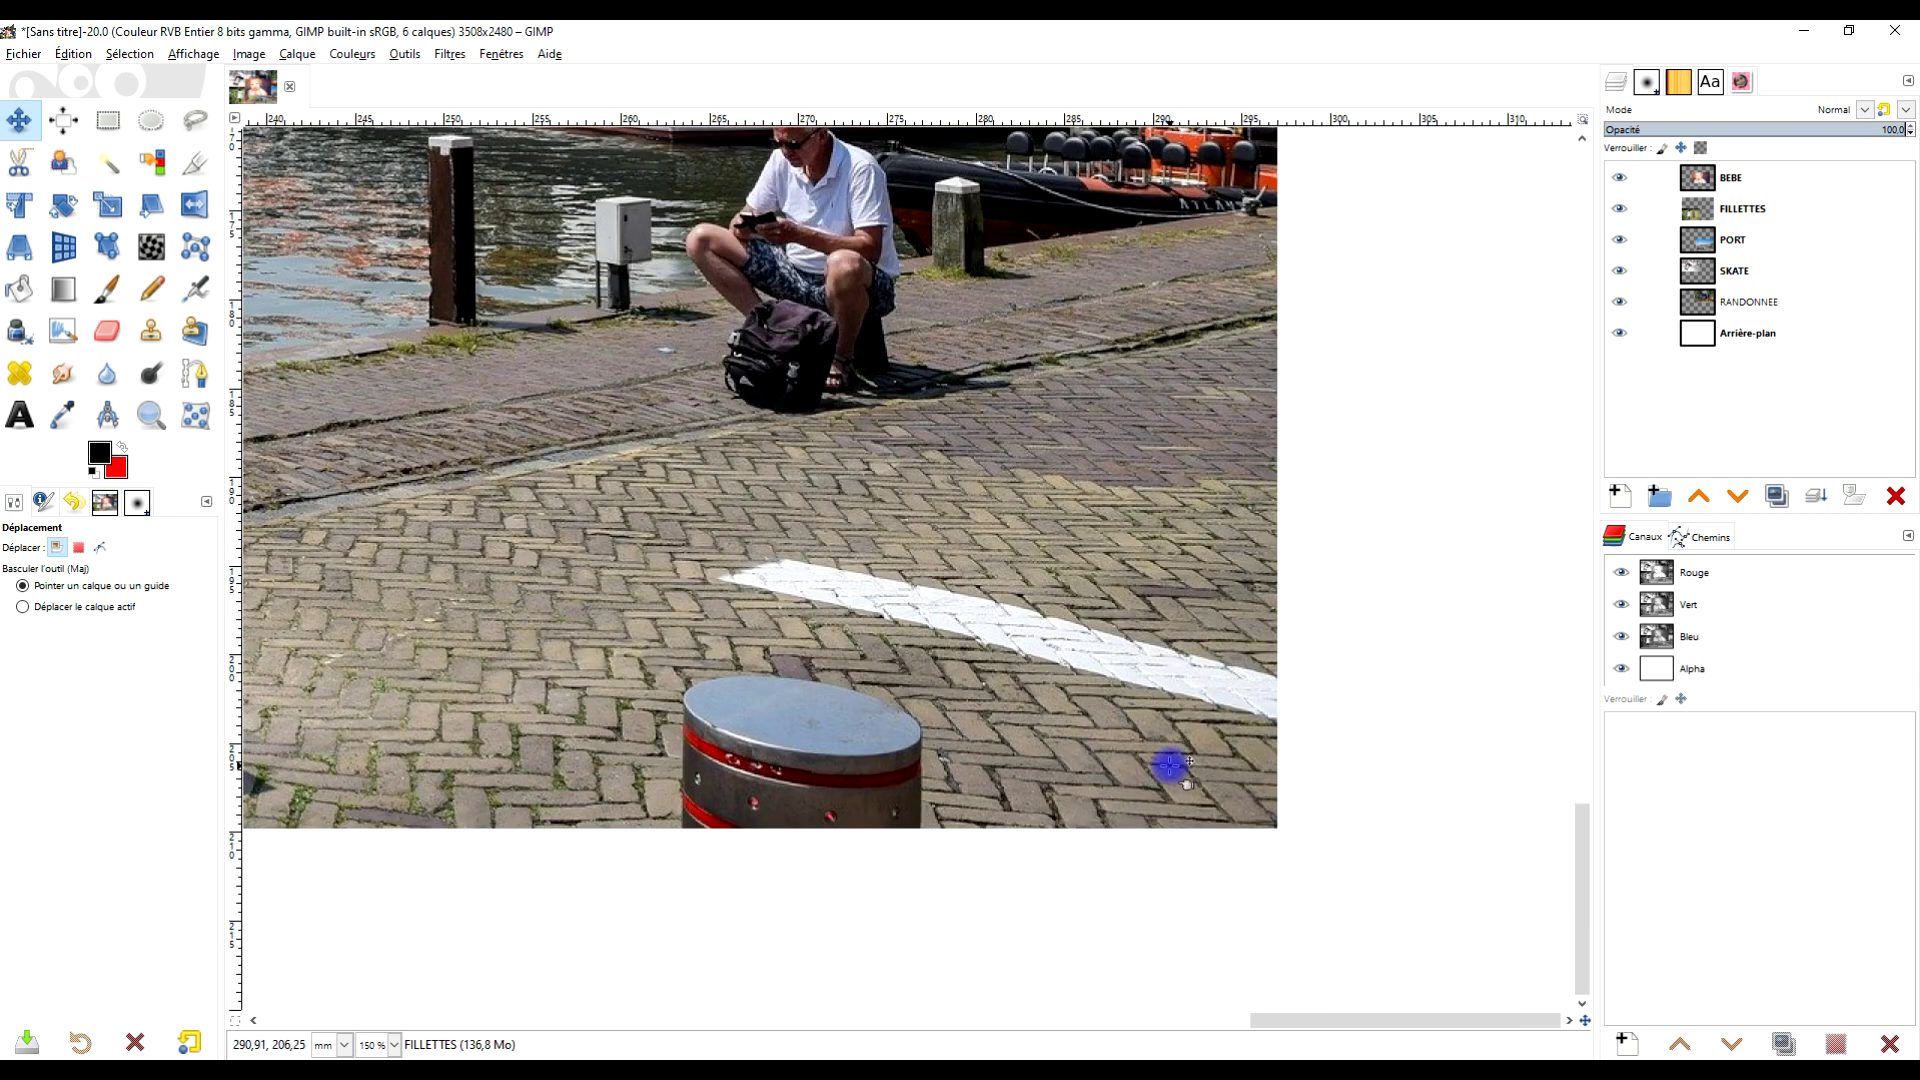
scroll(947, 512, down, 2)
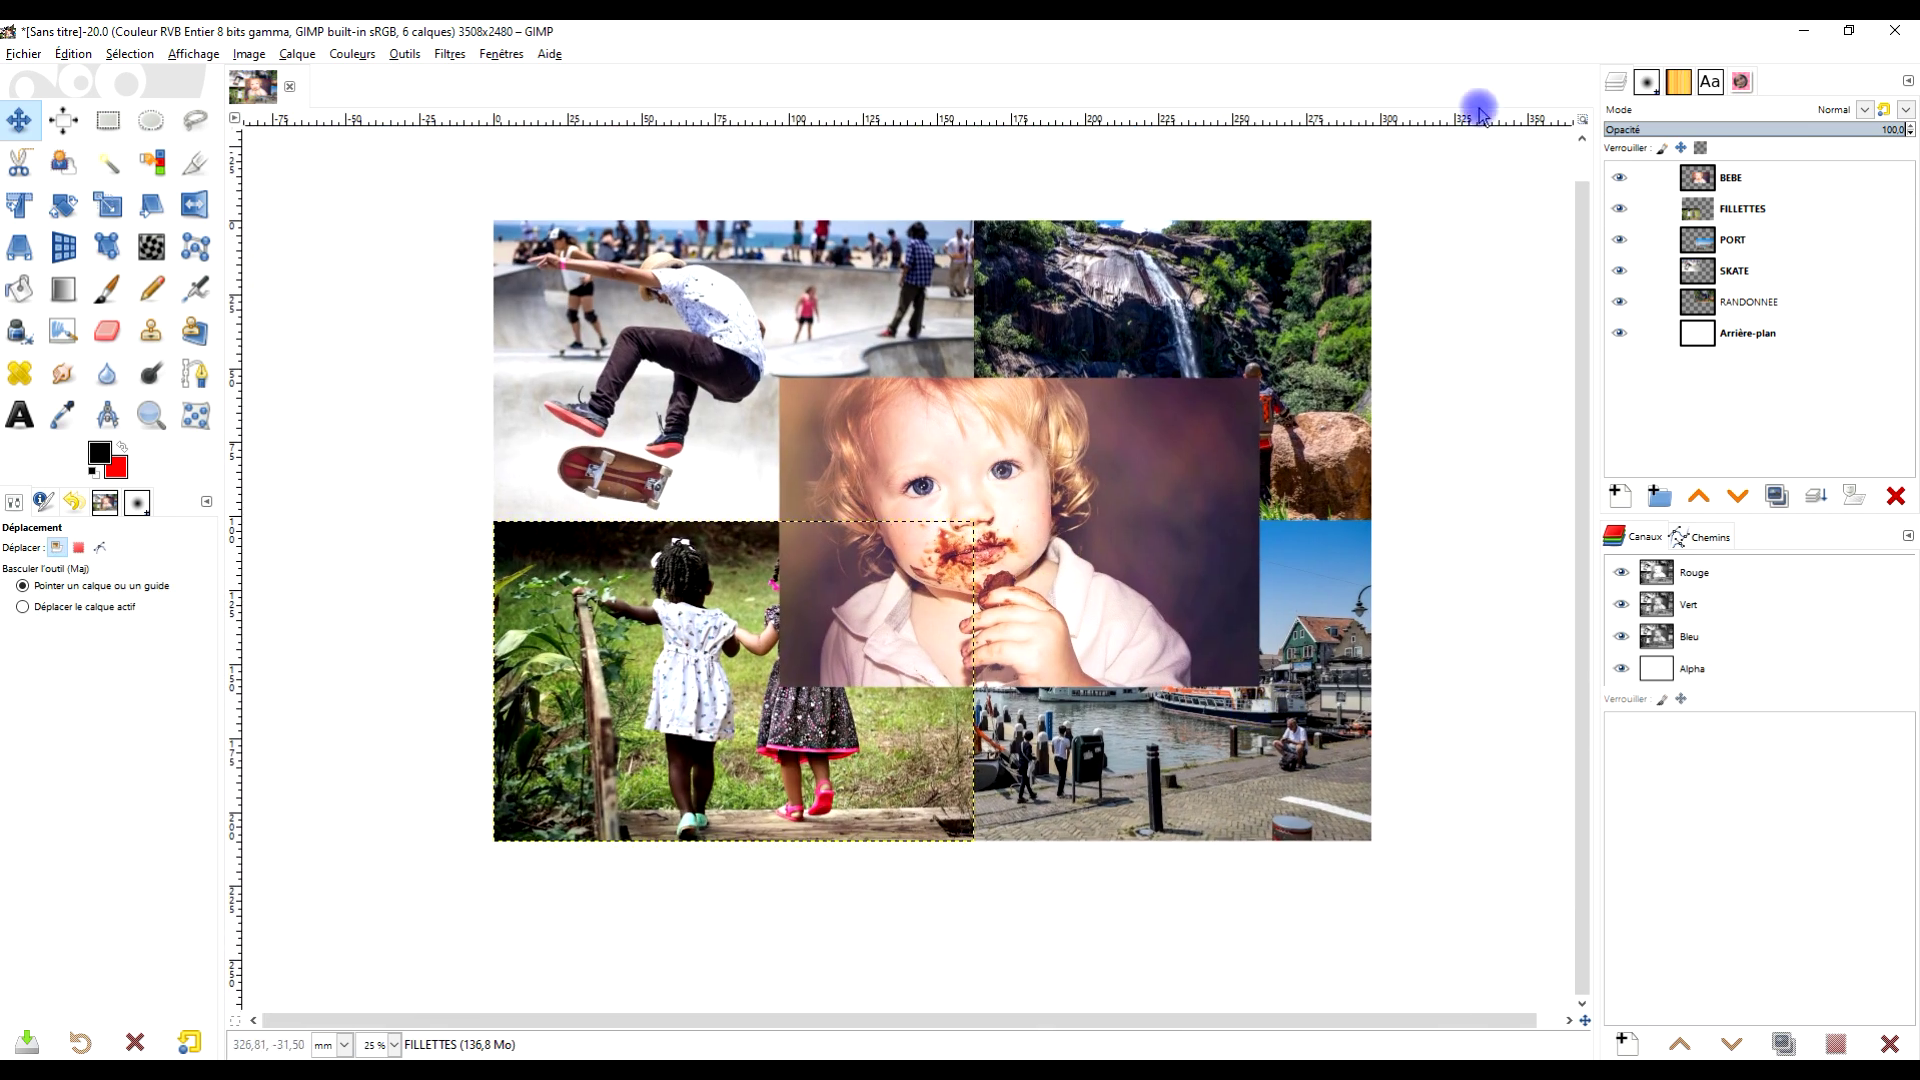
click(1584, 122)
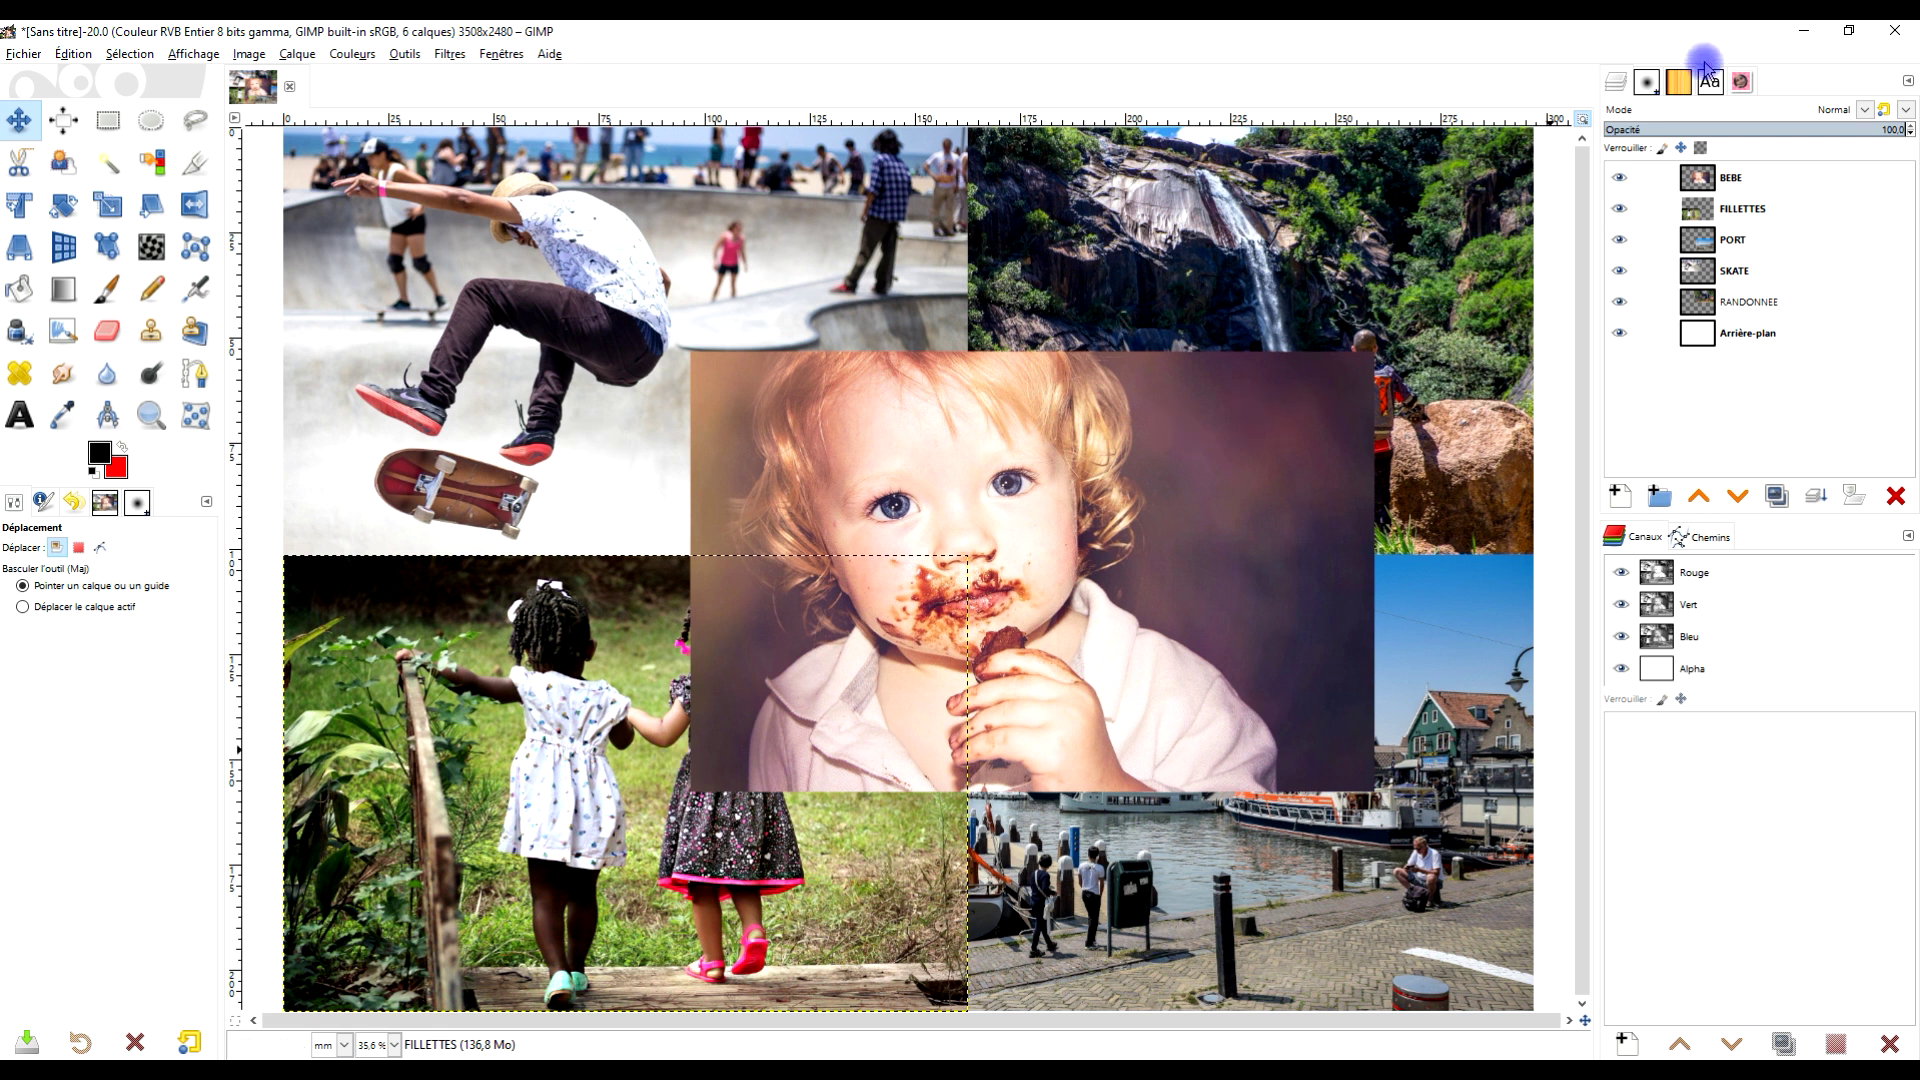
Activate the BEBE layer and set the Ellipse Select tool's feathered-edge radius to 66.3
click(1746, 184)
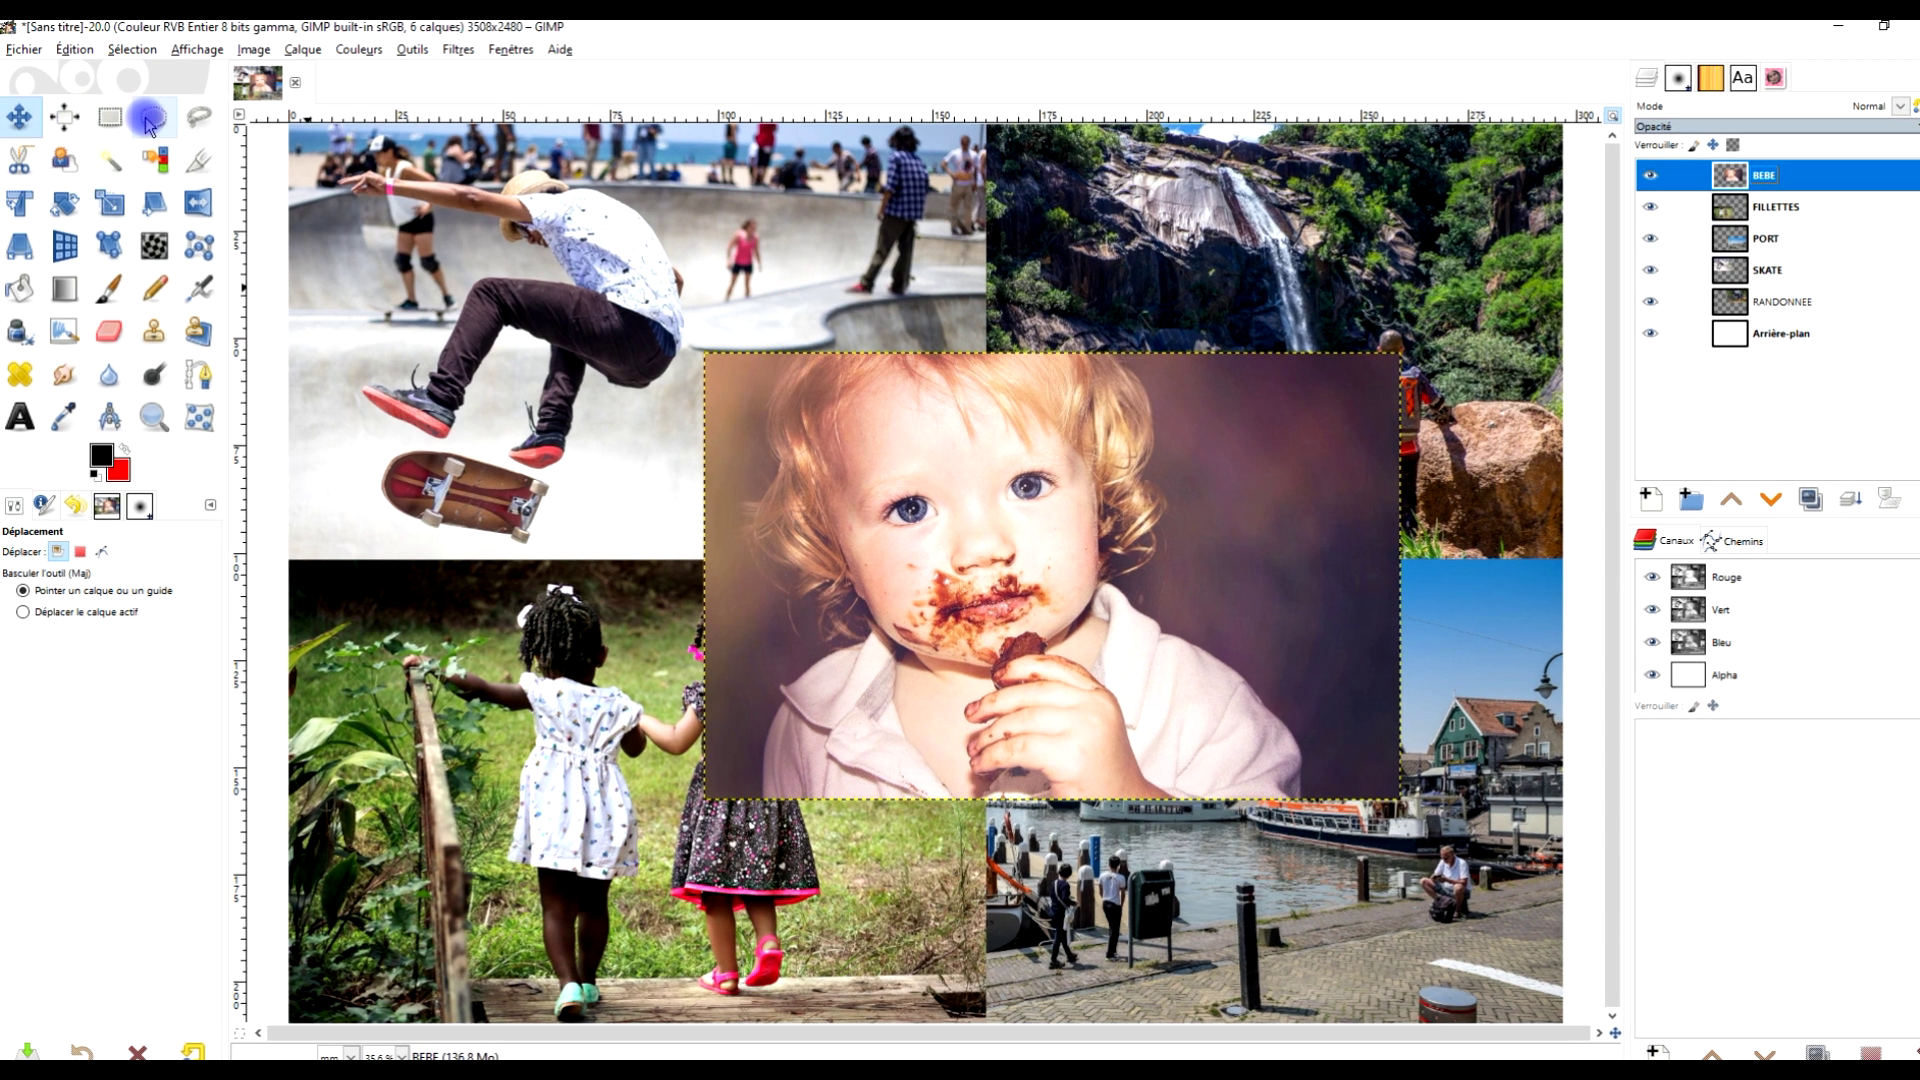
click(151, 120)
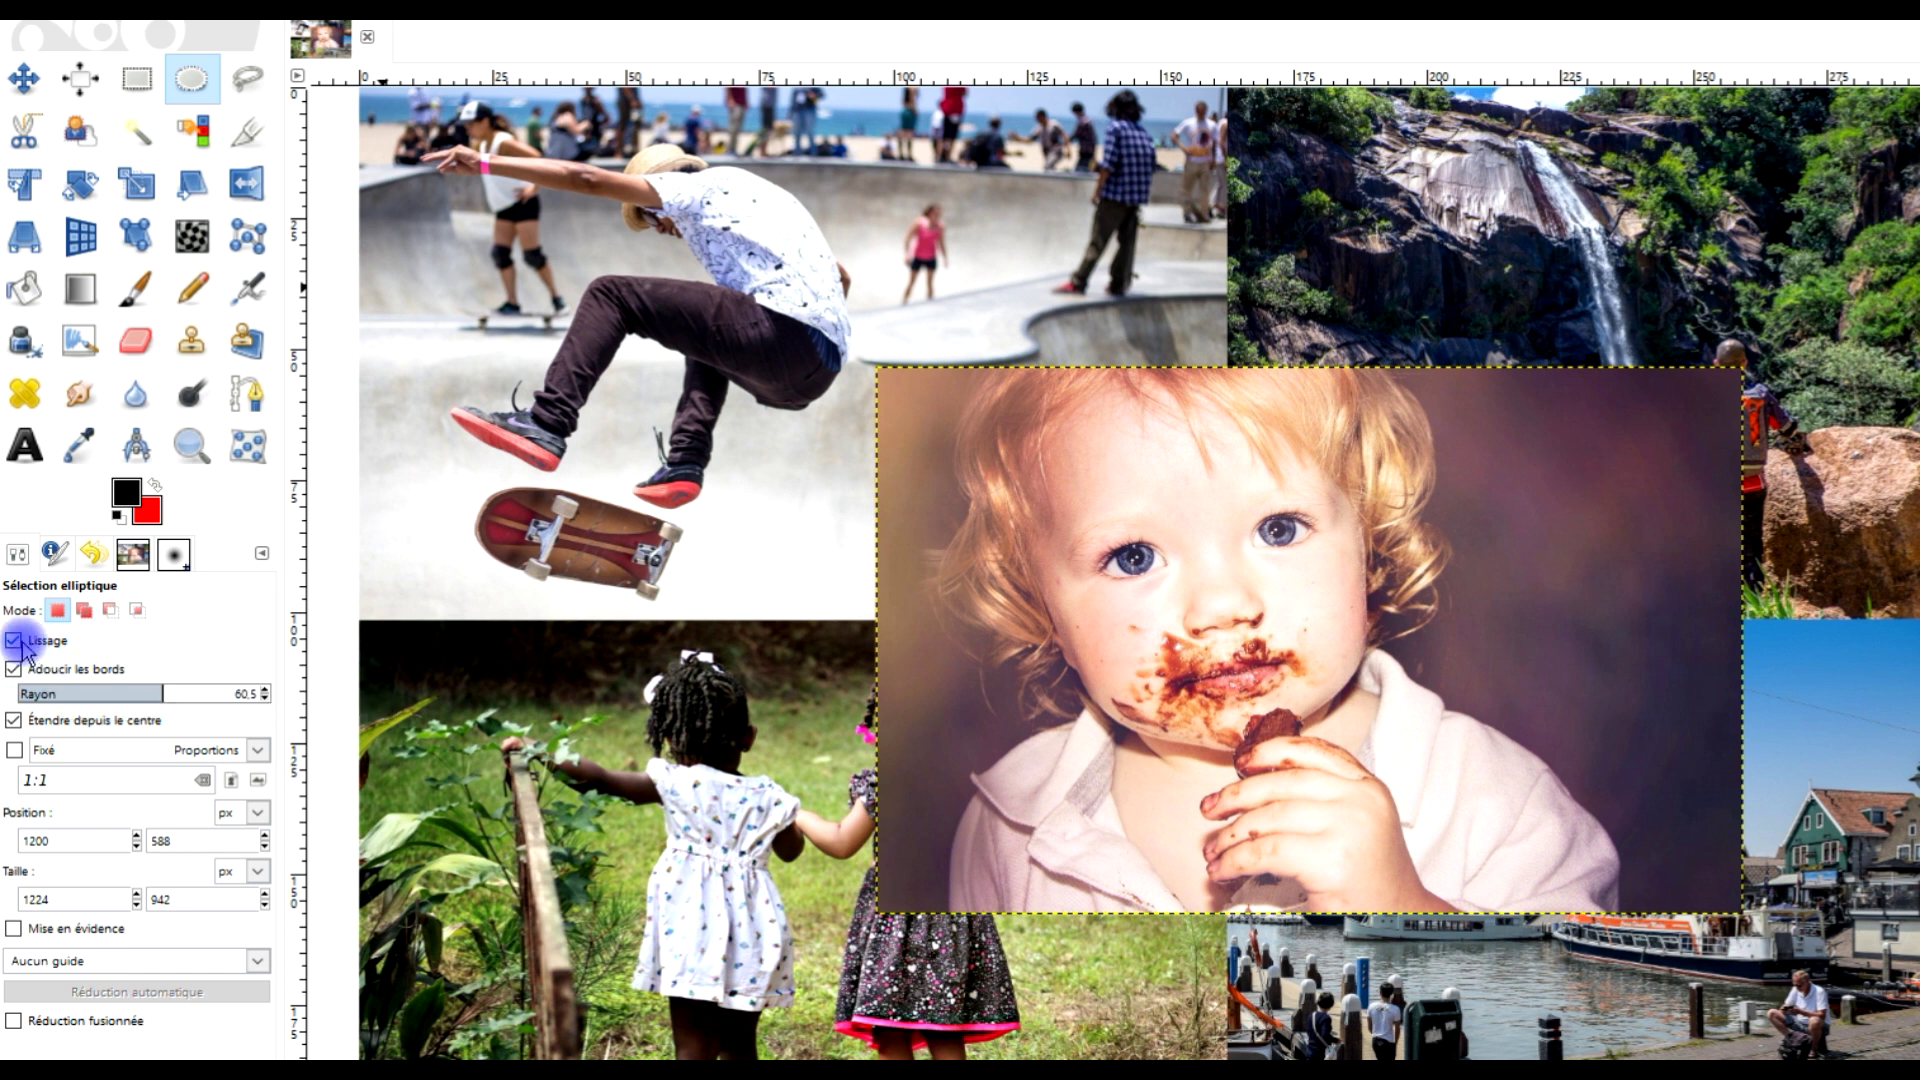
click(171, 695)
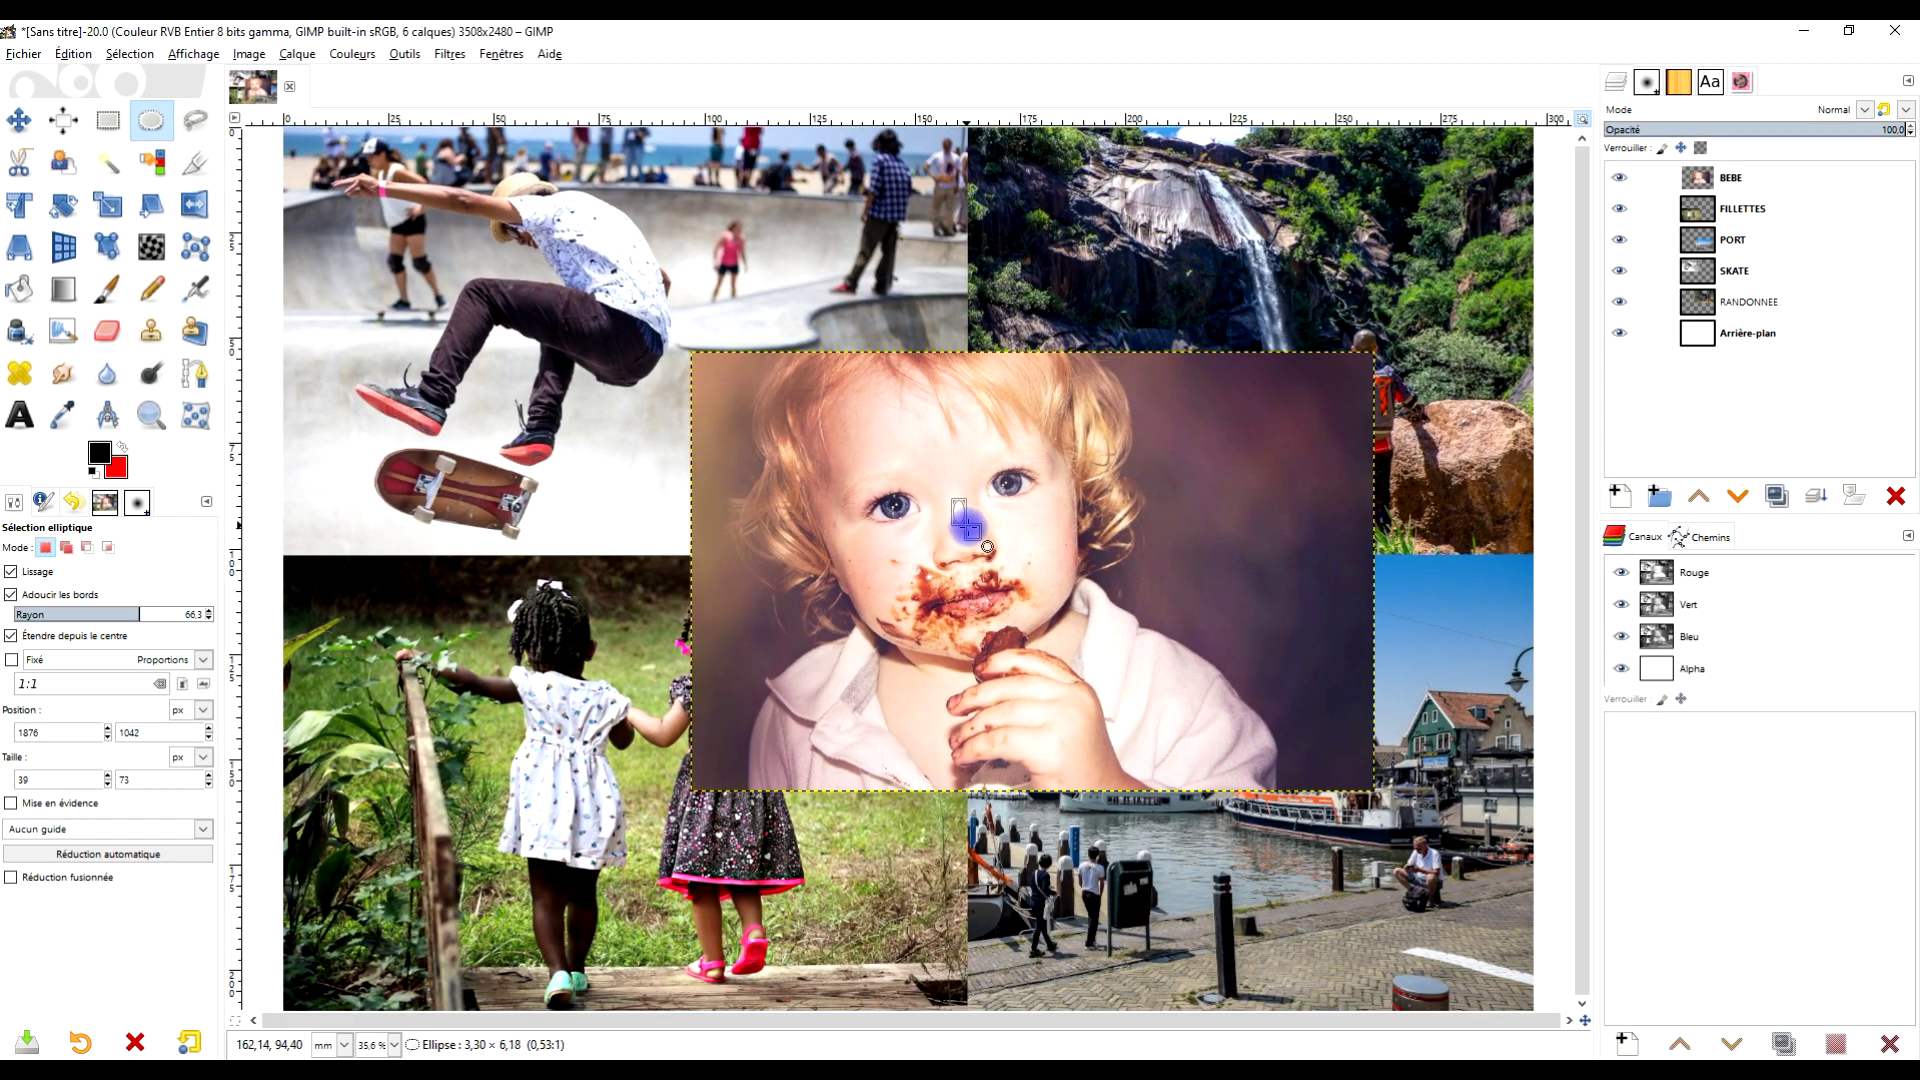
Draw an elliptical selection about 1034 × 964 px around the child's face and adjust its position and size
drag(1085, 545, 1114, 575)
drag(985, 545, 1276, 797)
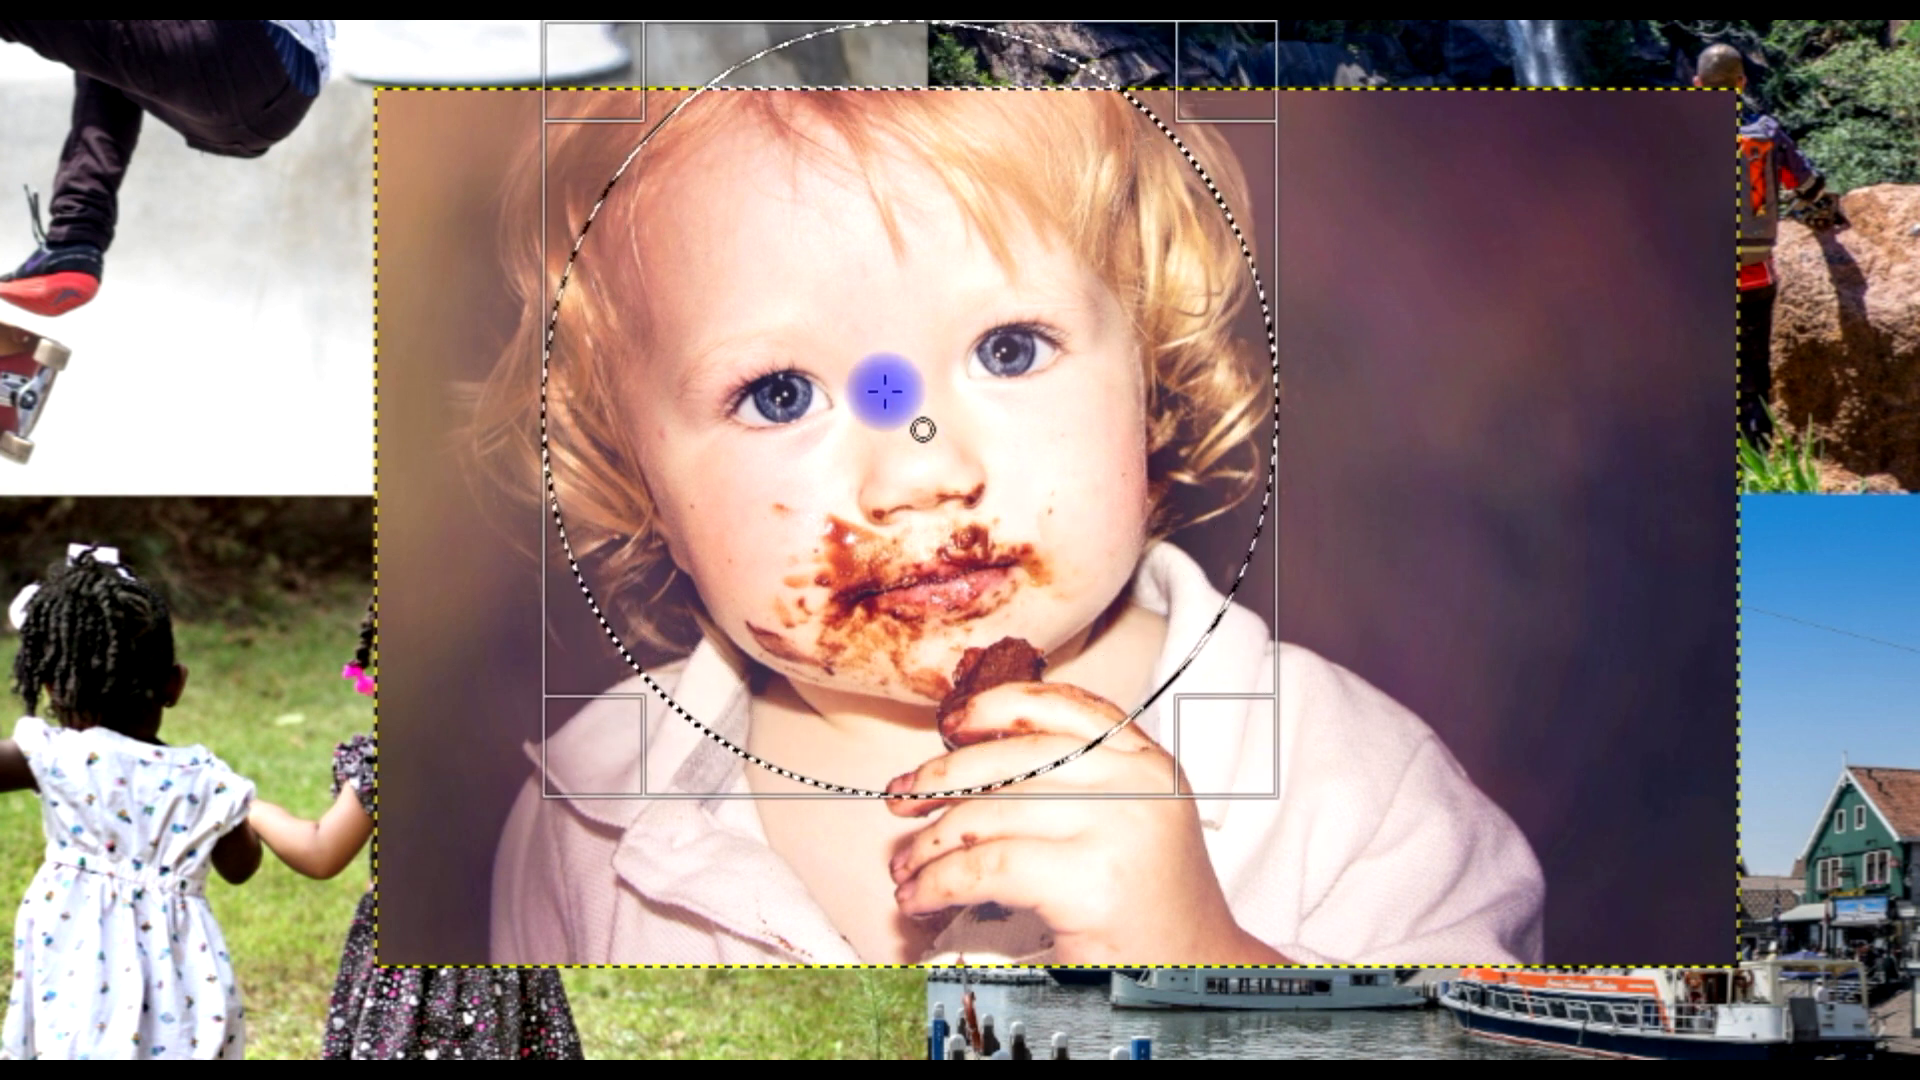
drag(884, 392, 908, 465)
drag(934, 823, 965, 790)
drag(1016, 570, 997, 543)
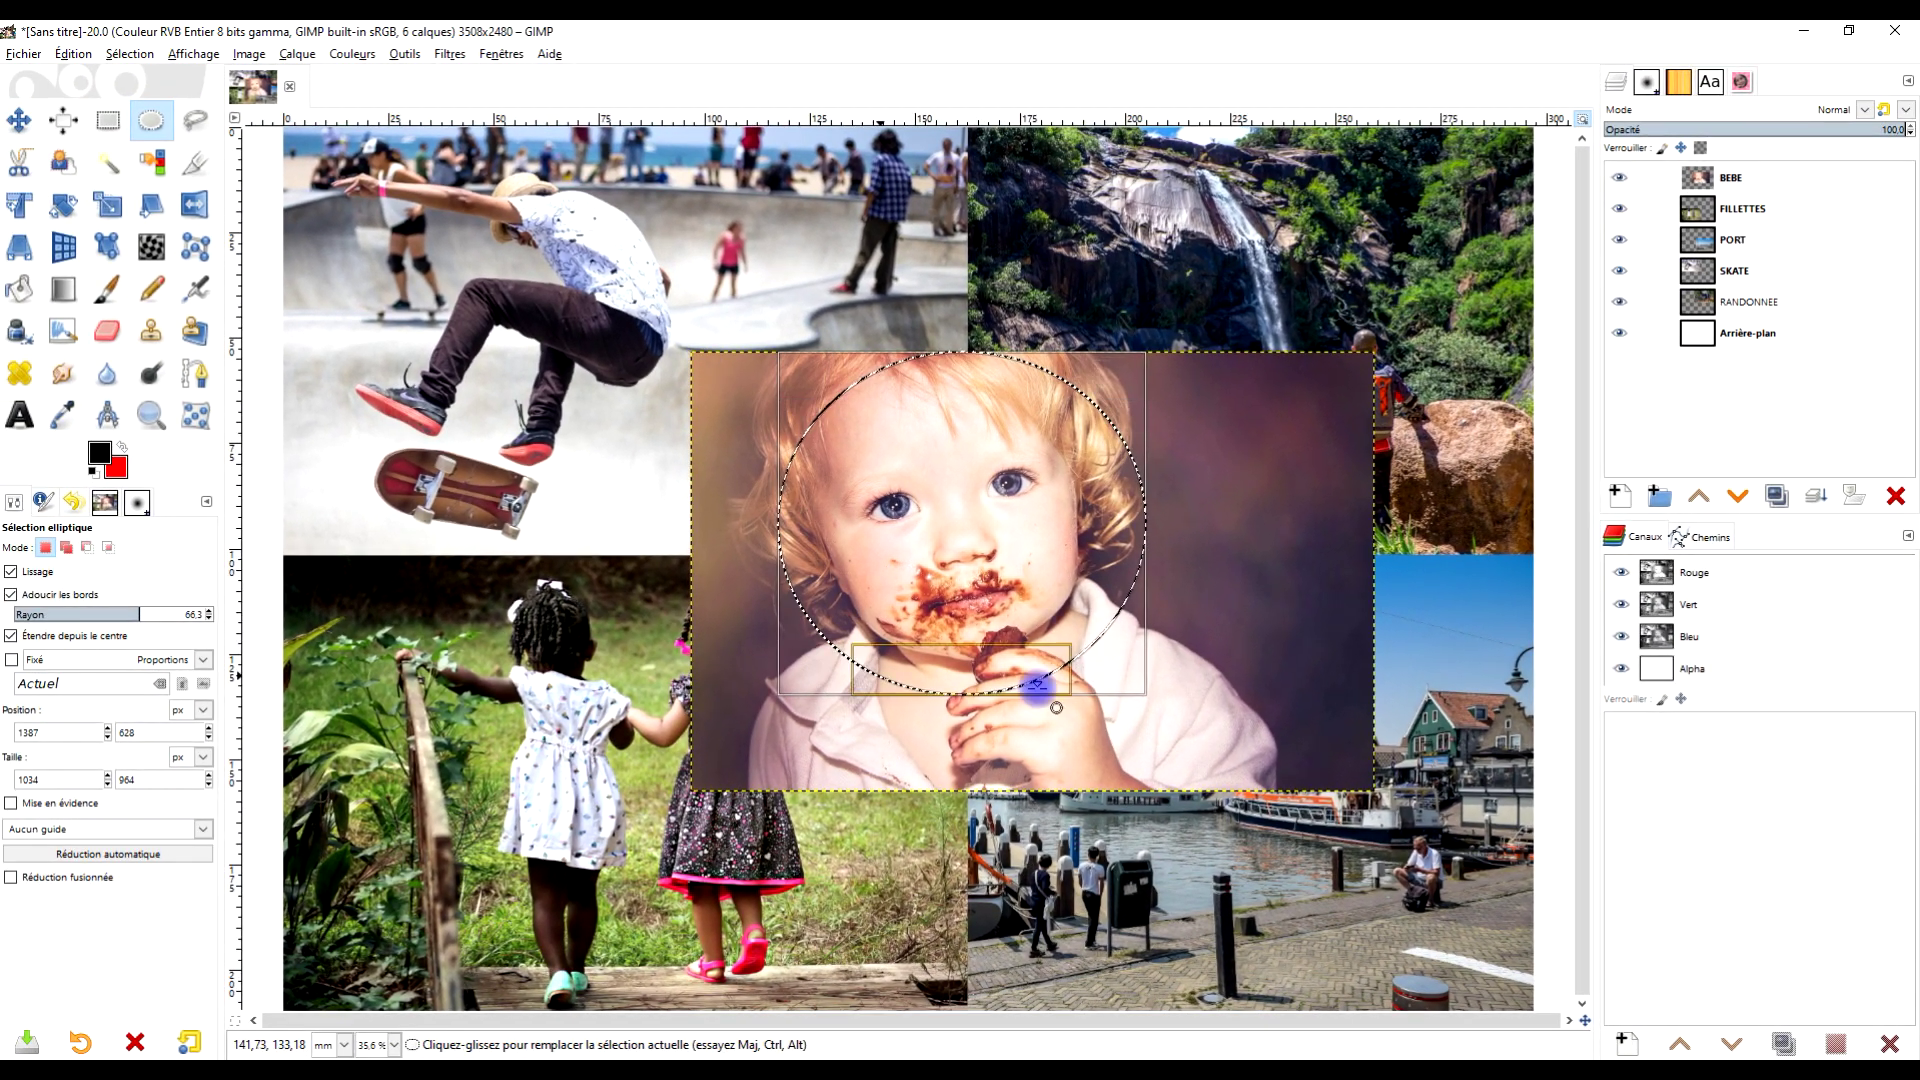
Add a layer mask to the BEBE layer, initialised from "Sélection"
click(1901, 76)
right_click(1731, 184)
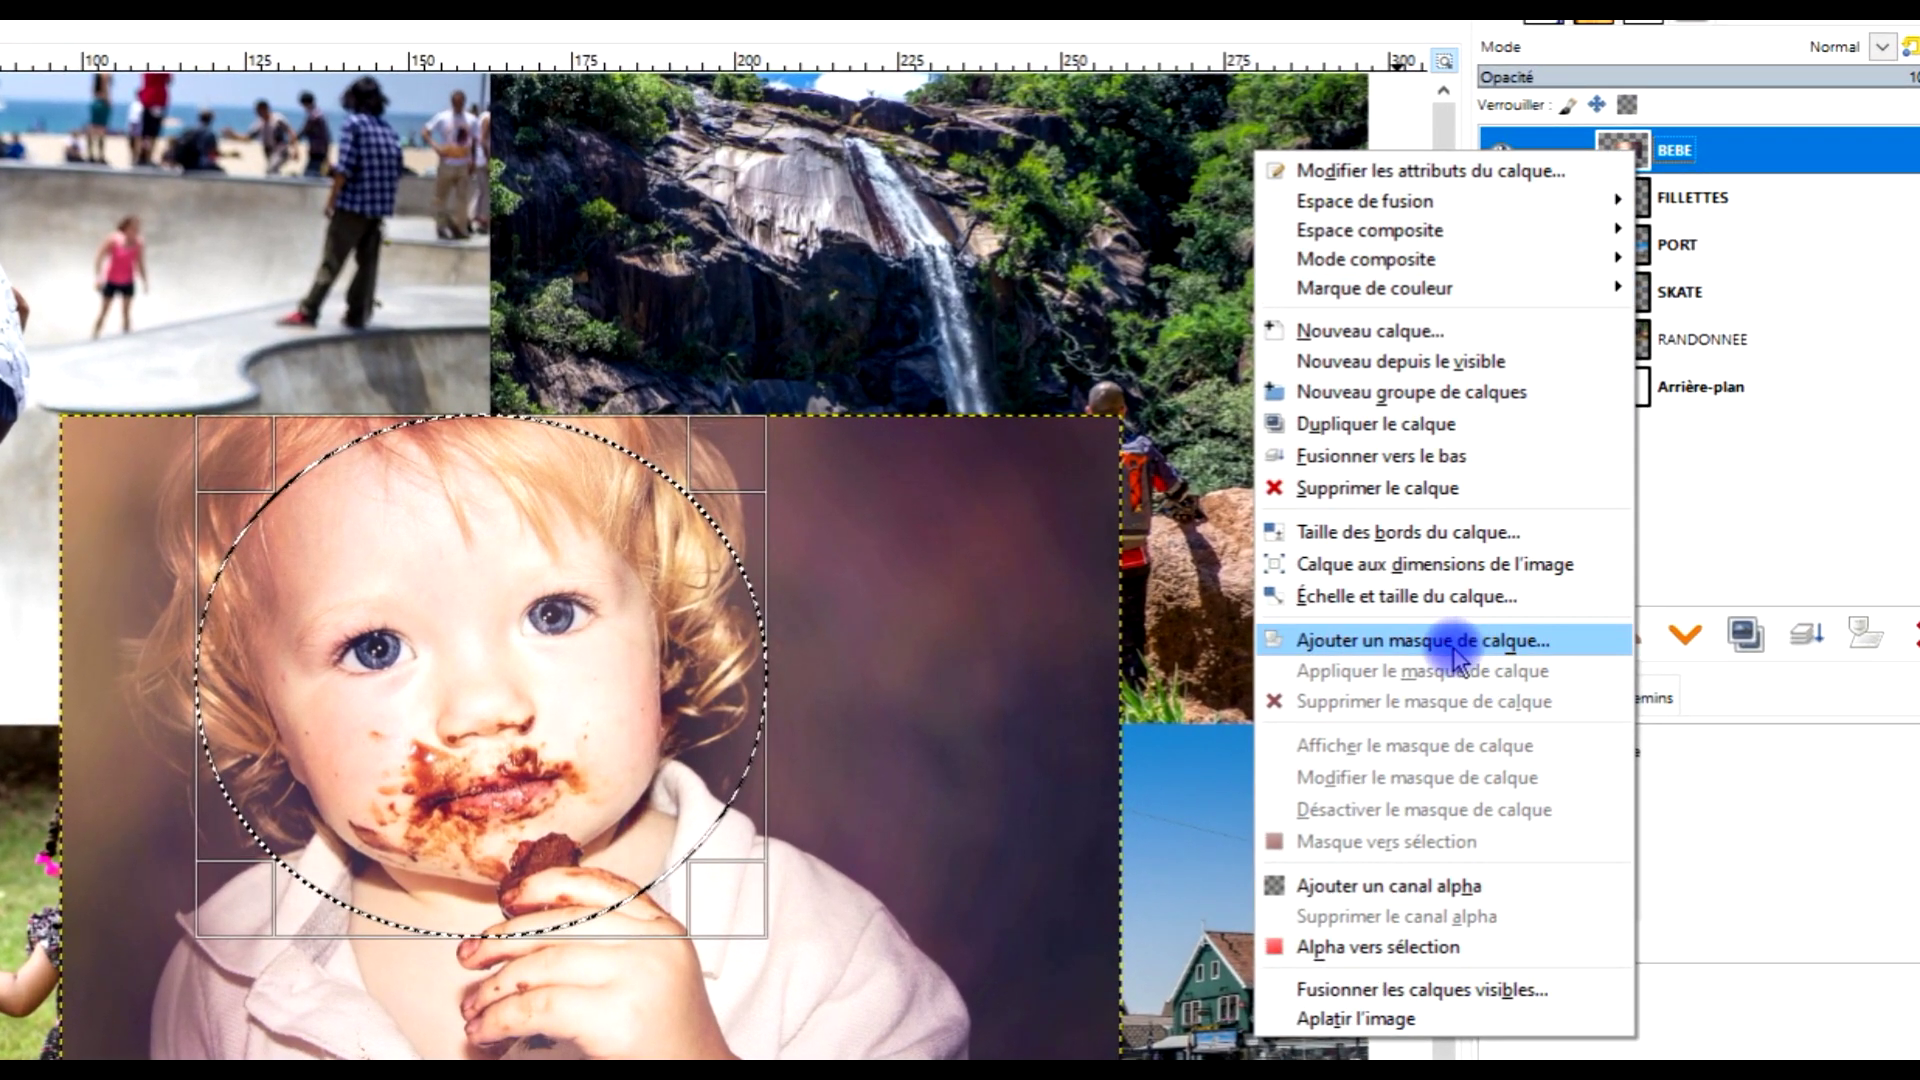
click(1453, 645)
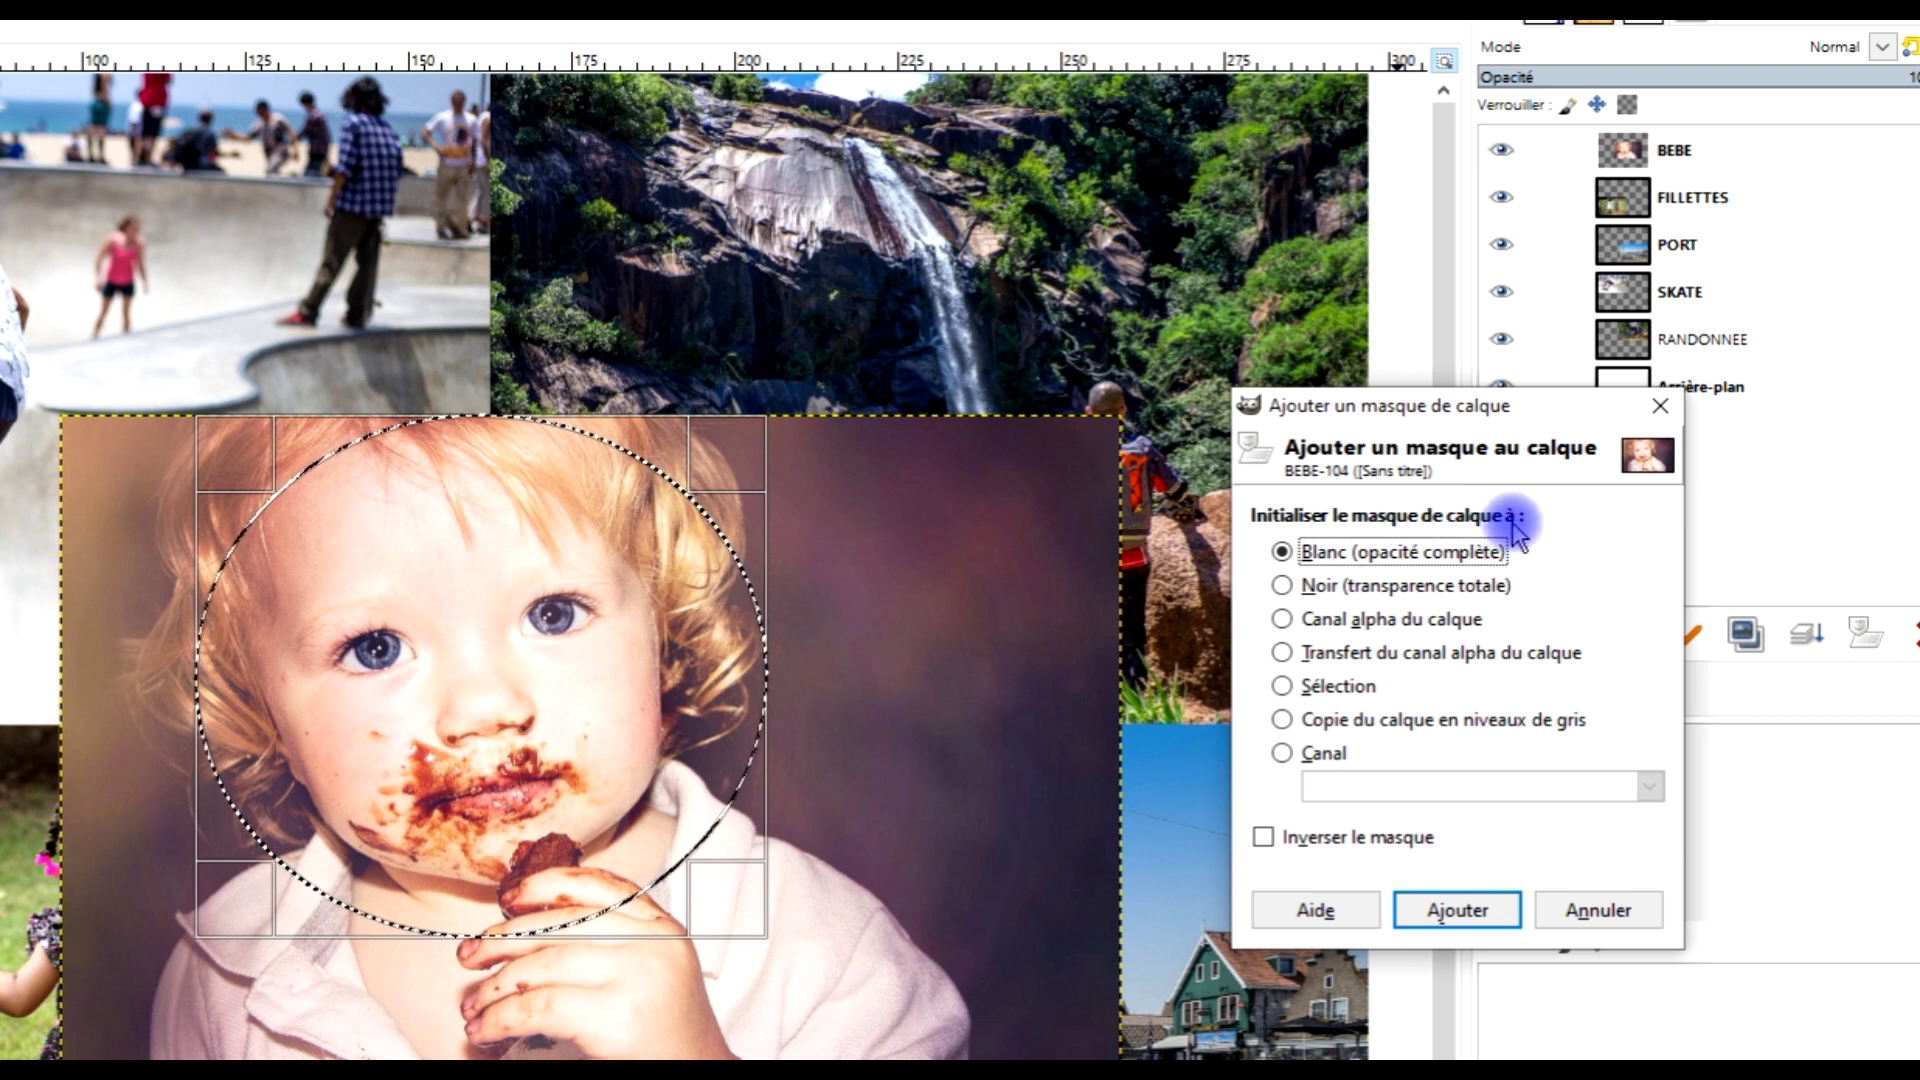
click(1310, 688)
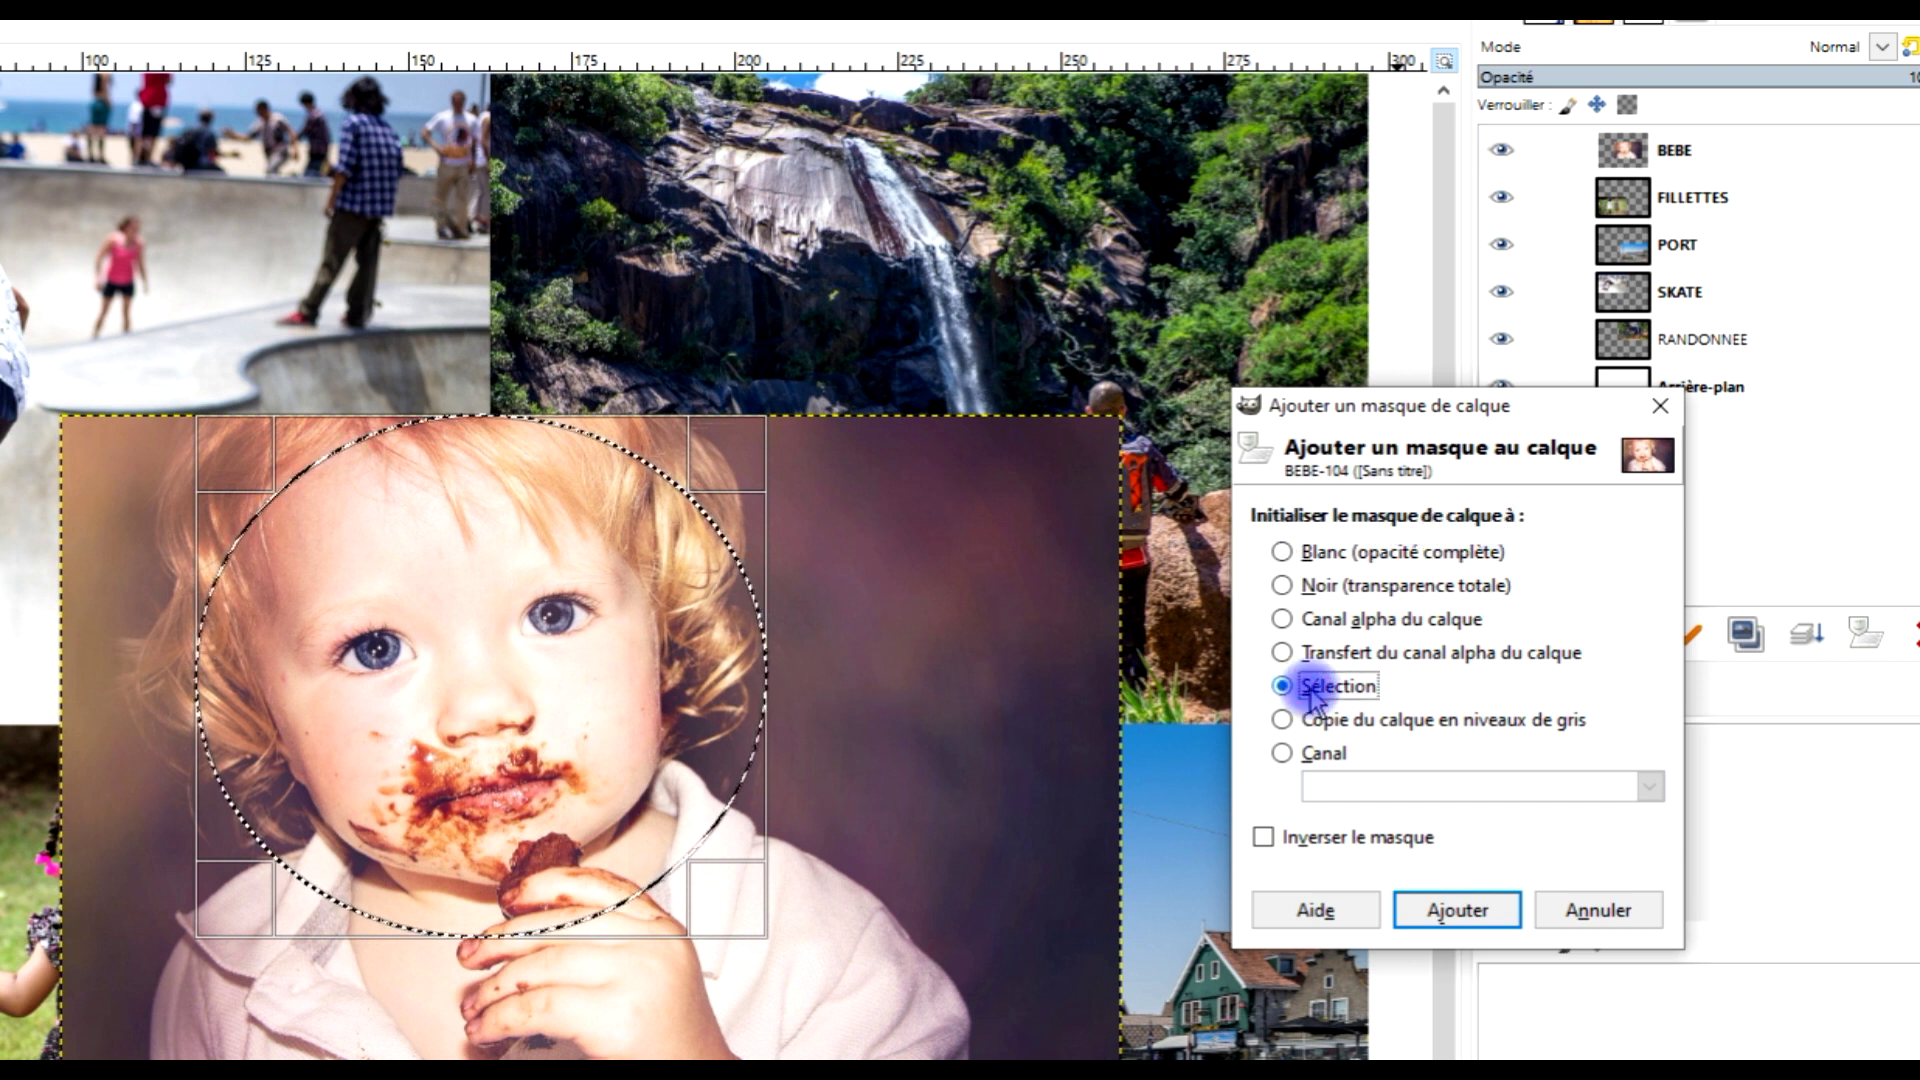
click(1457, 908)
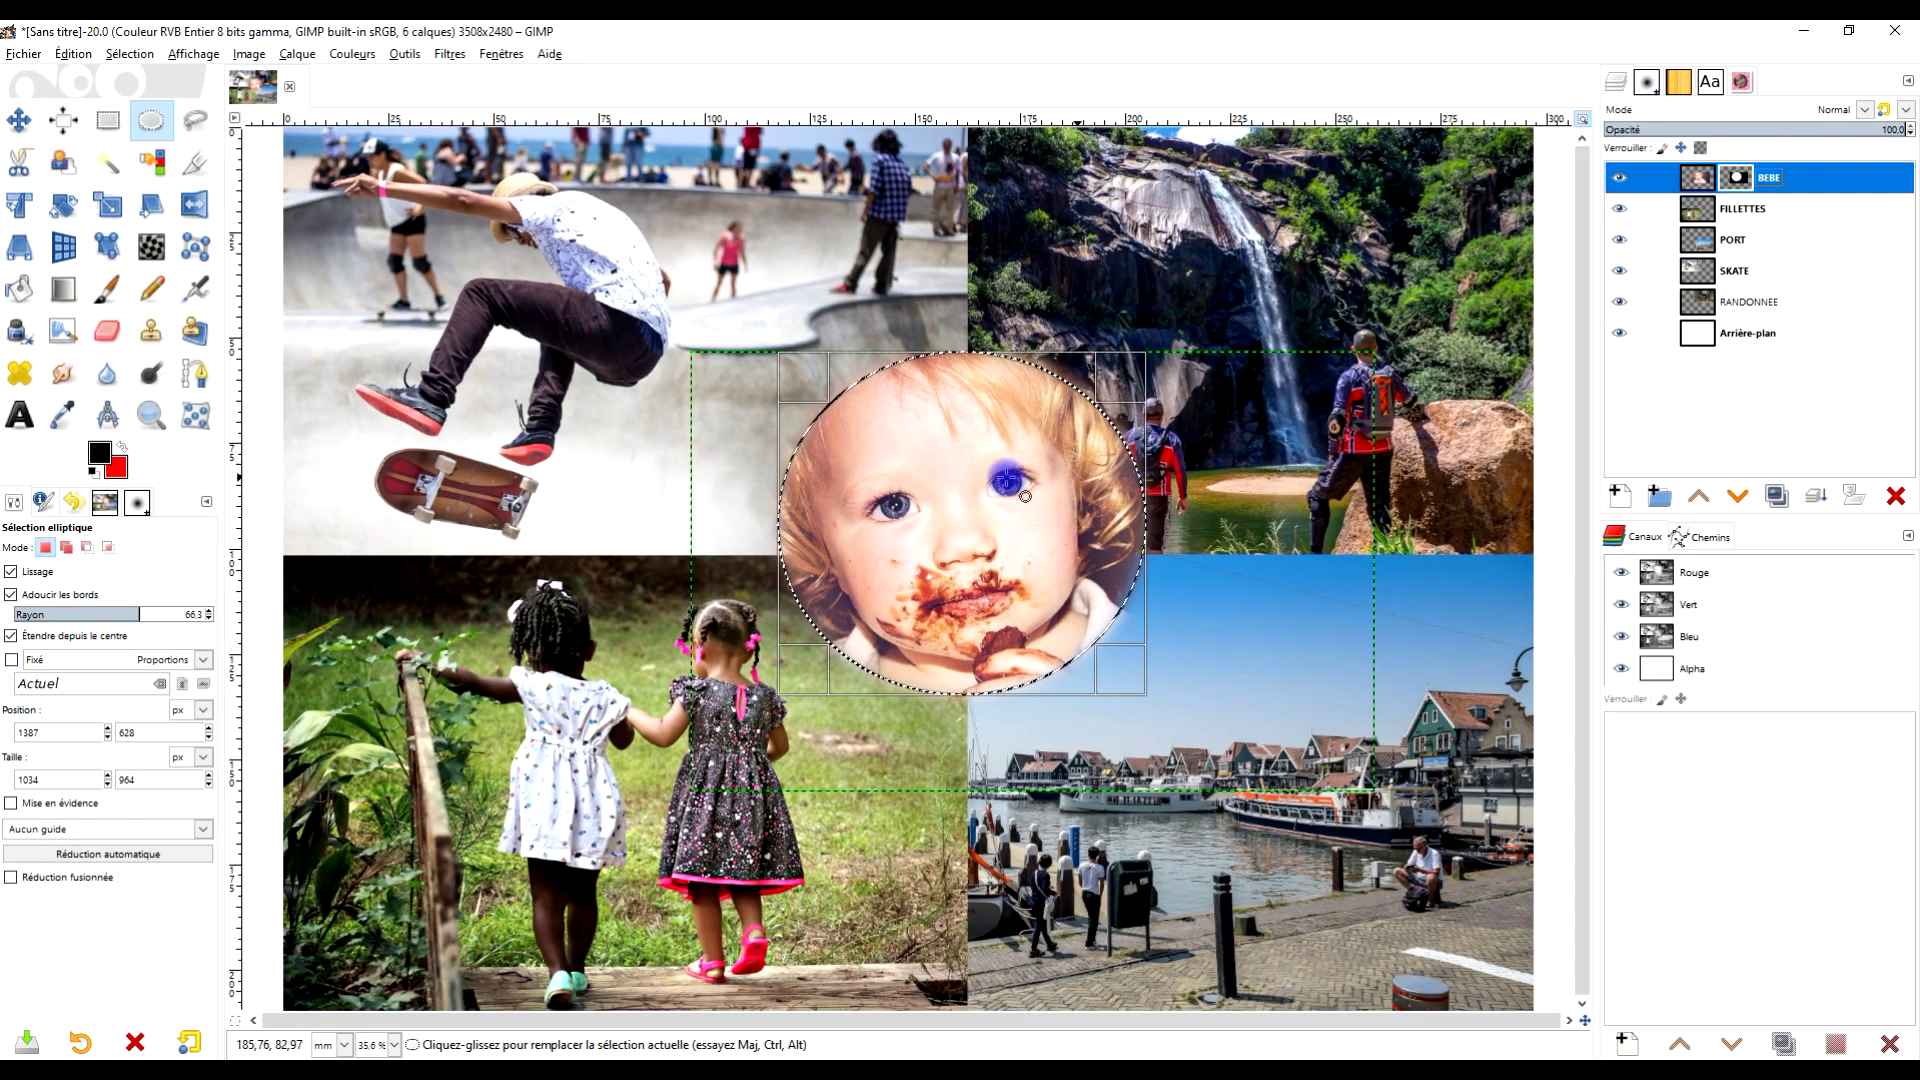
Clear the elliptical selection and extend the BEBE layer to the image size
click(129, 54)
click(133, 97)
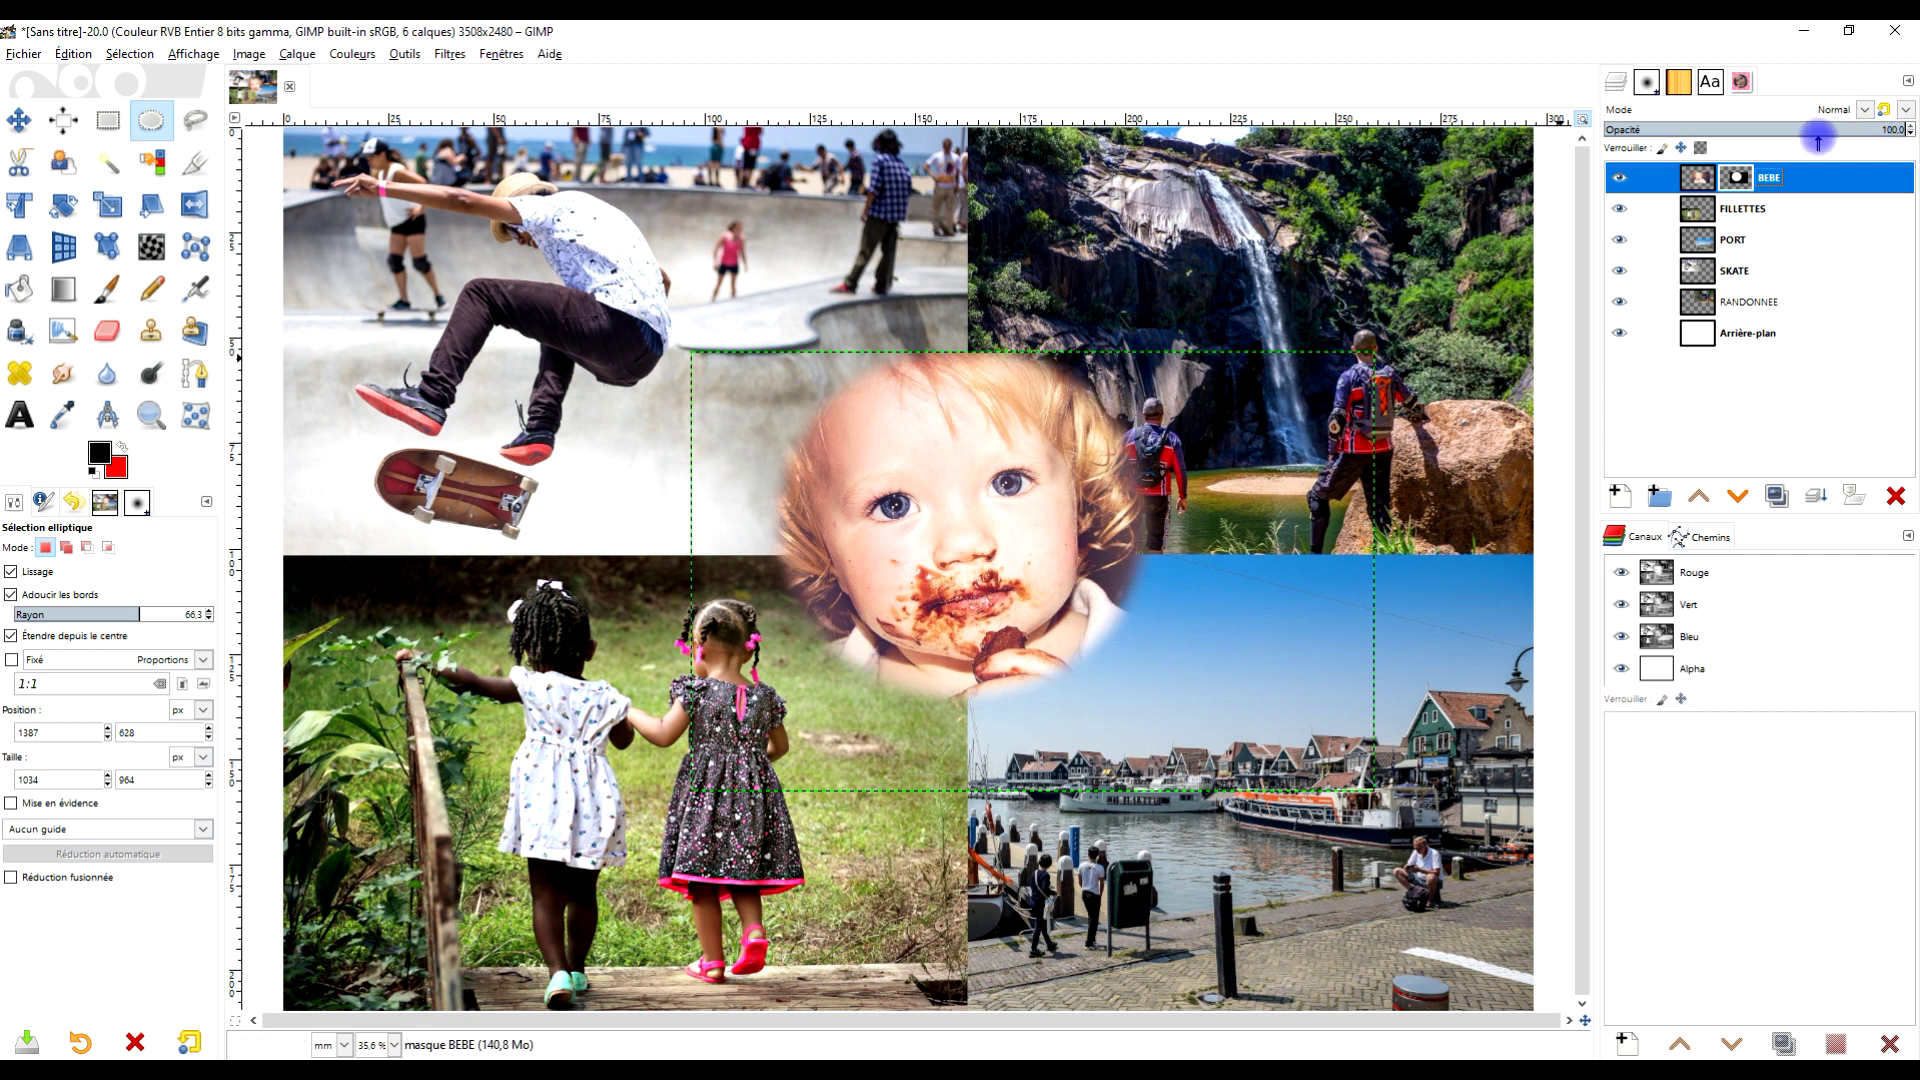
right_click(1710, 186)
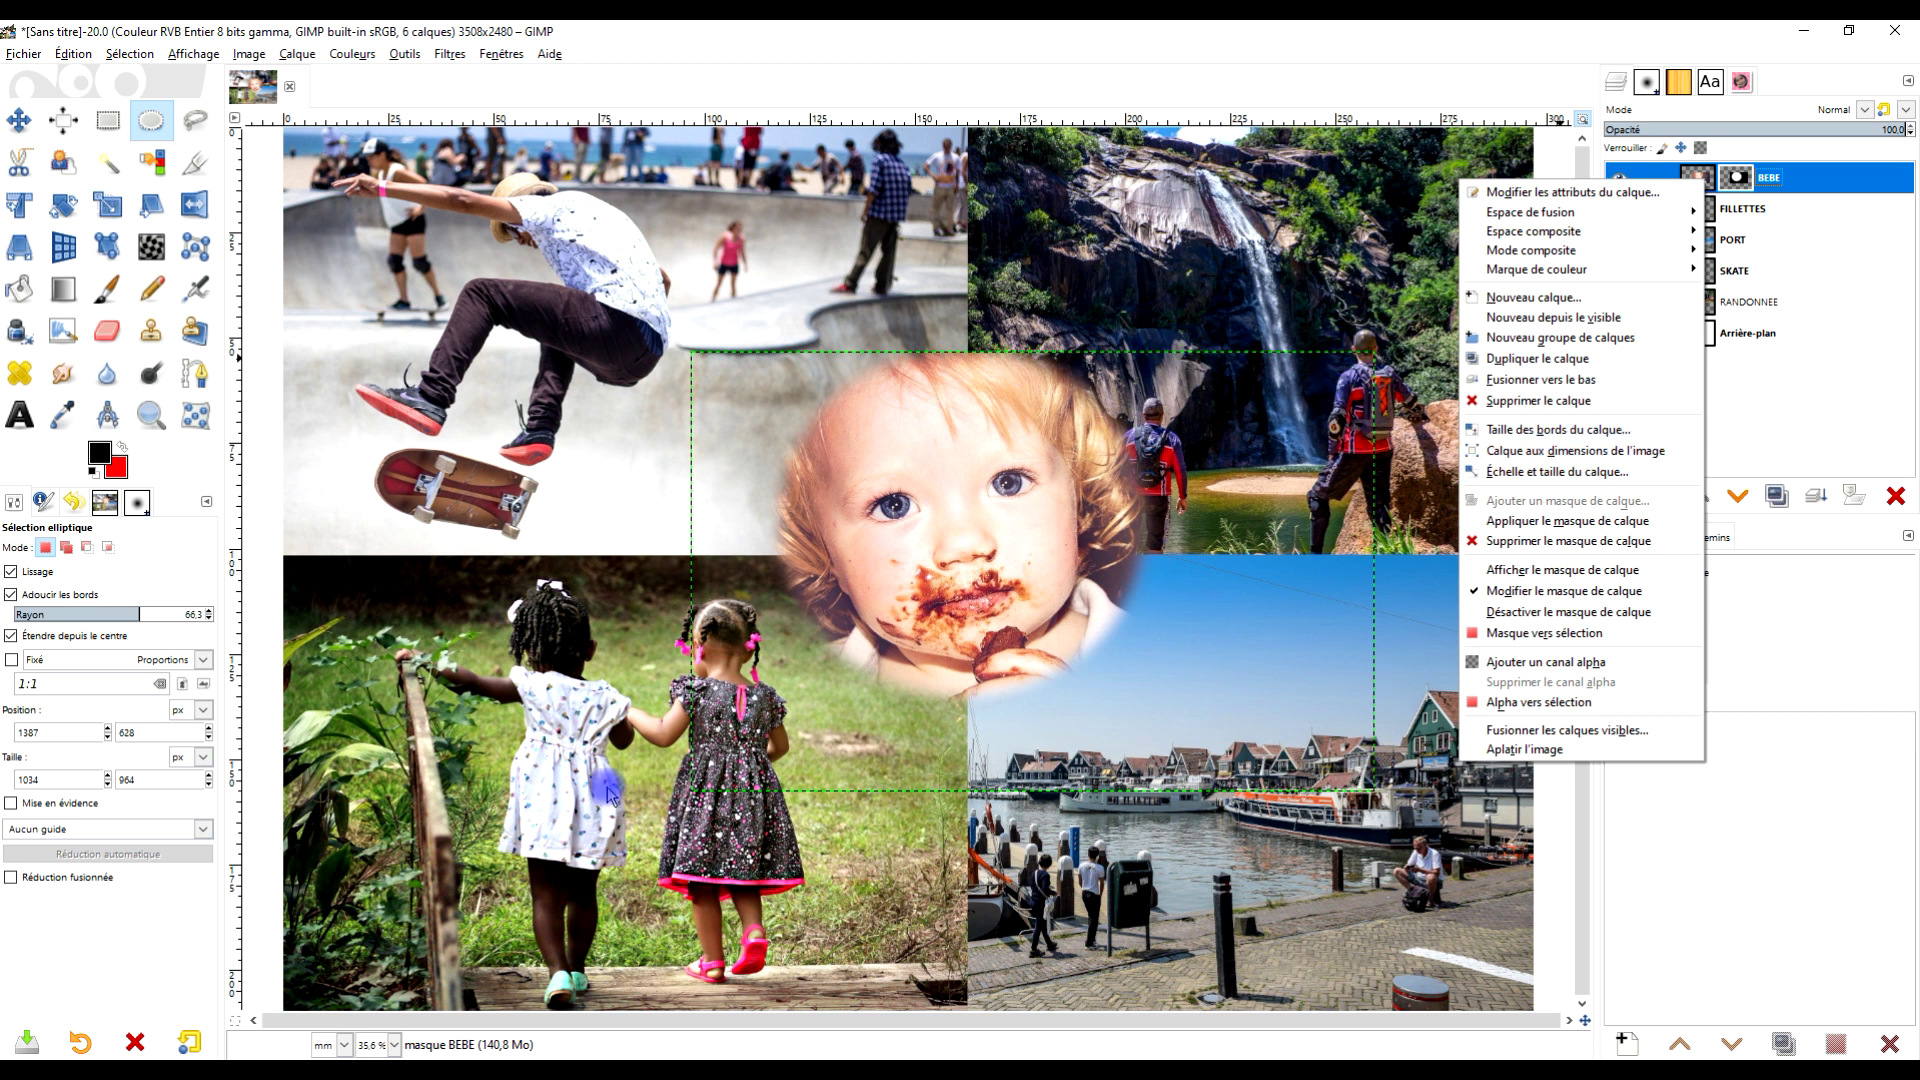
click(1648, 458)
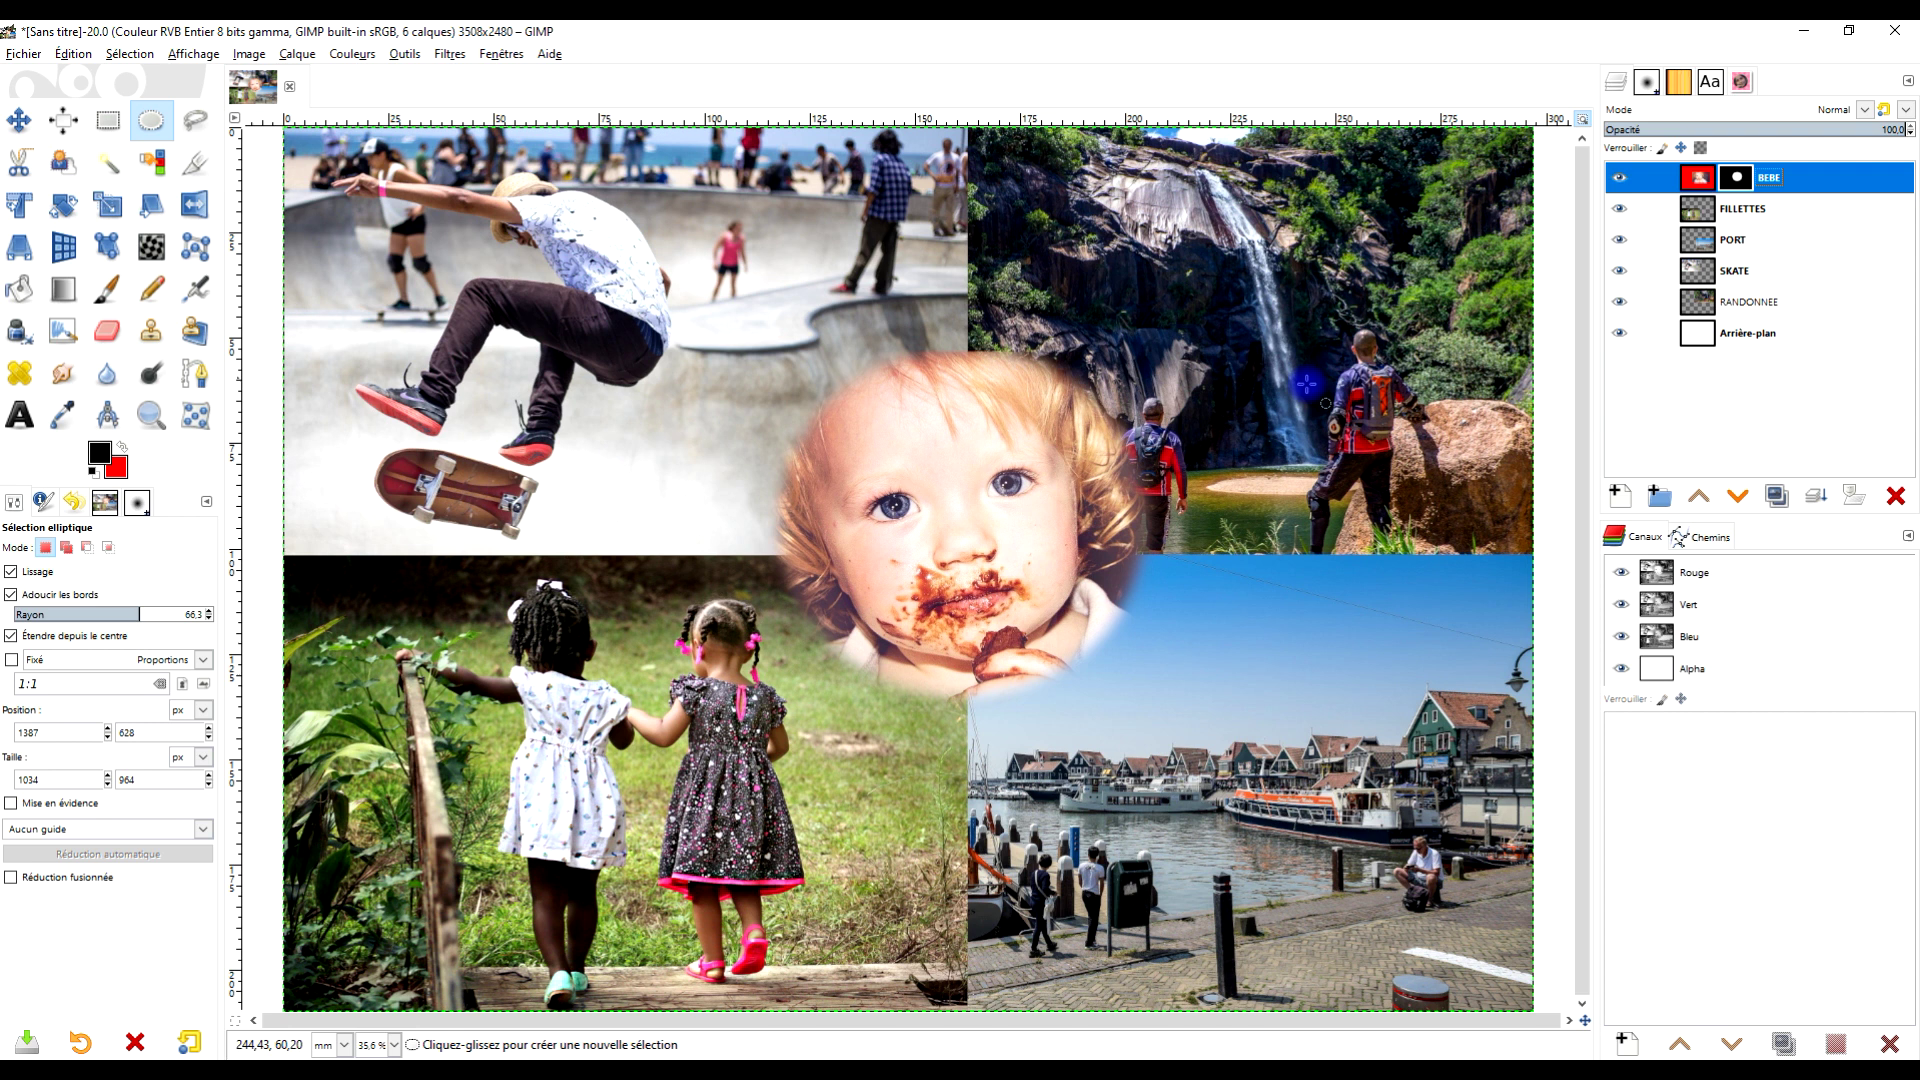
Toggle the FILLETTES layer's visibility to examine what lies beneath its edges
click(1620, 210)
click(1620, 210)
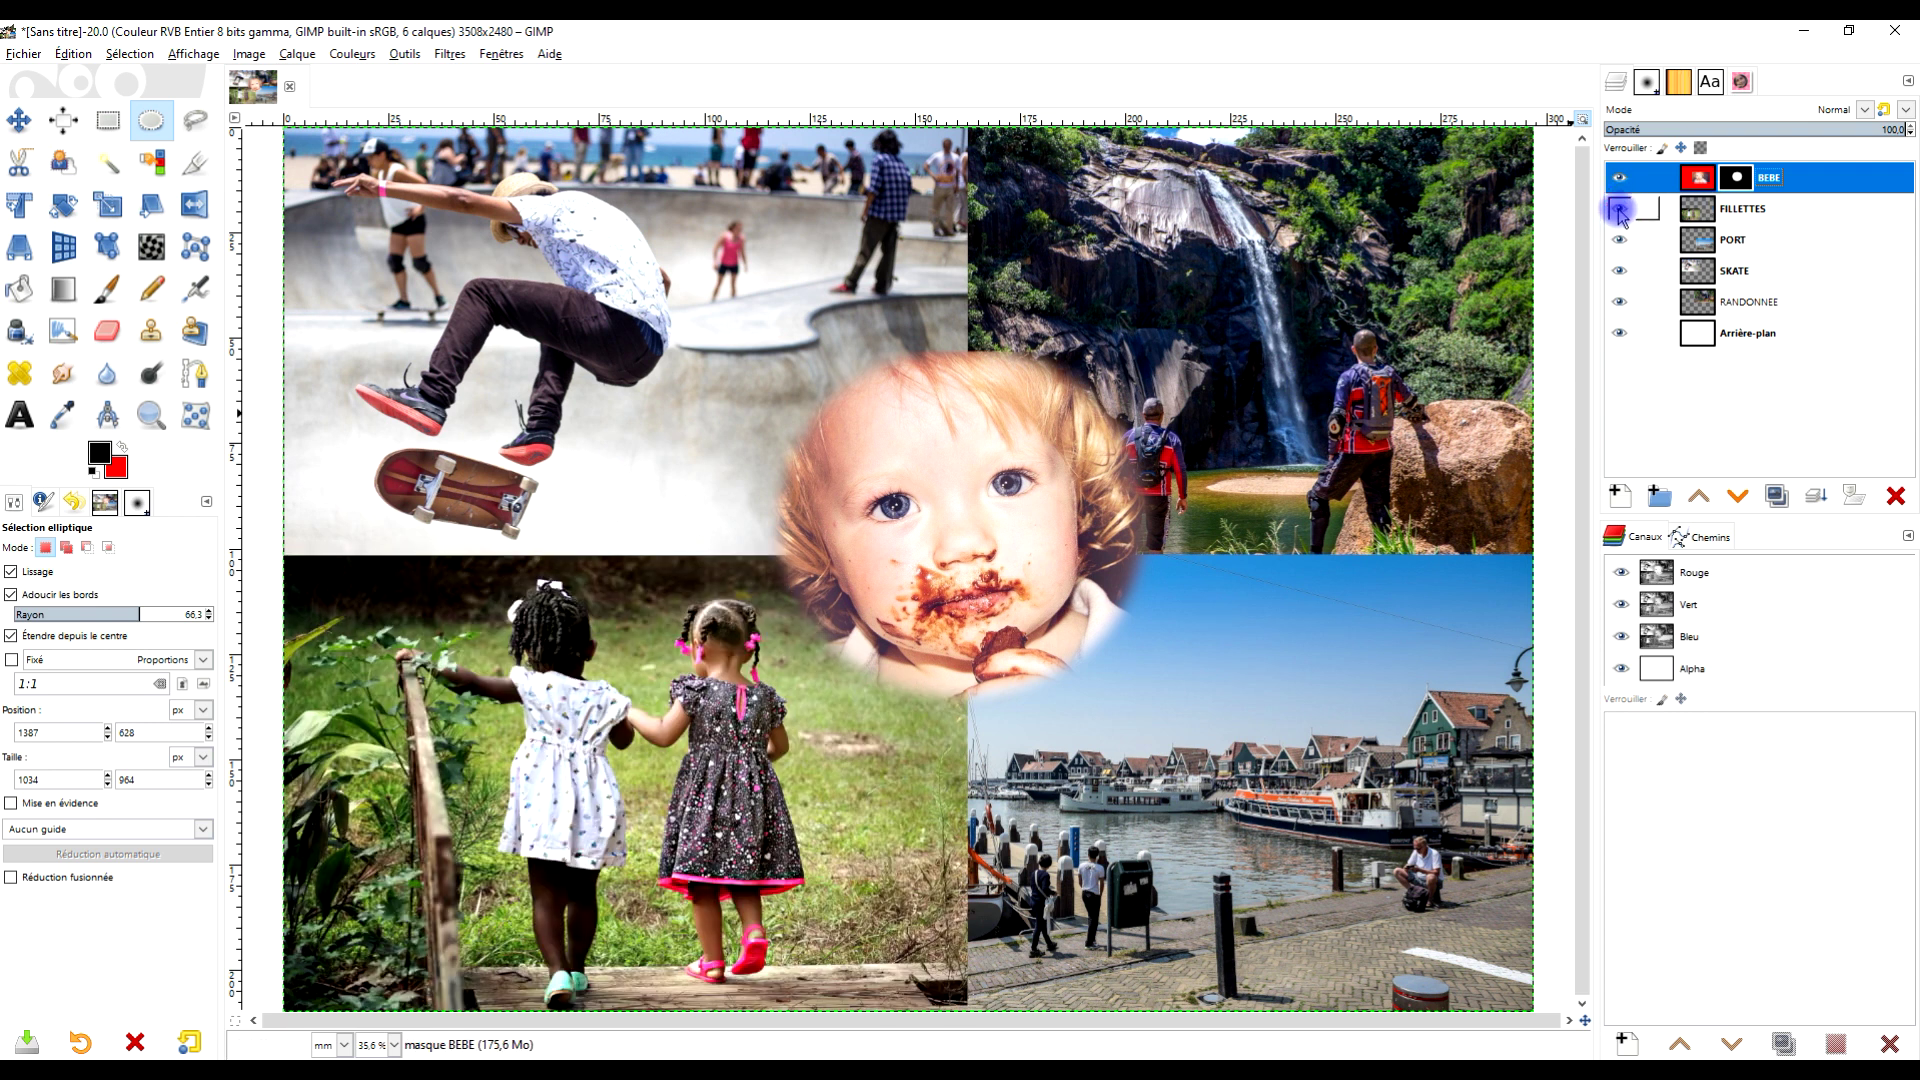
click(1610, 212)
click(1620, 210)
click(1620, 210)
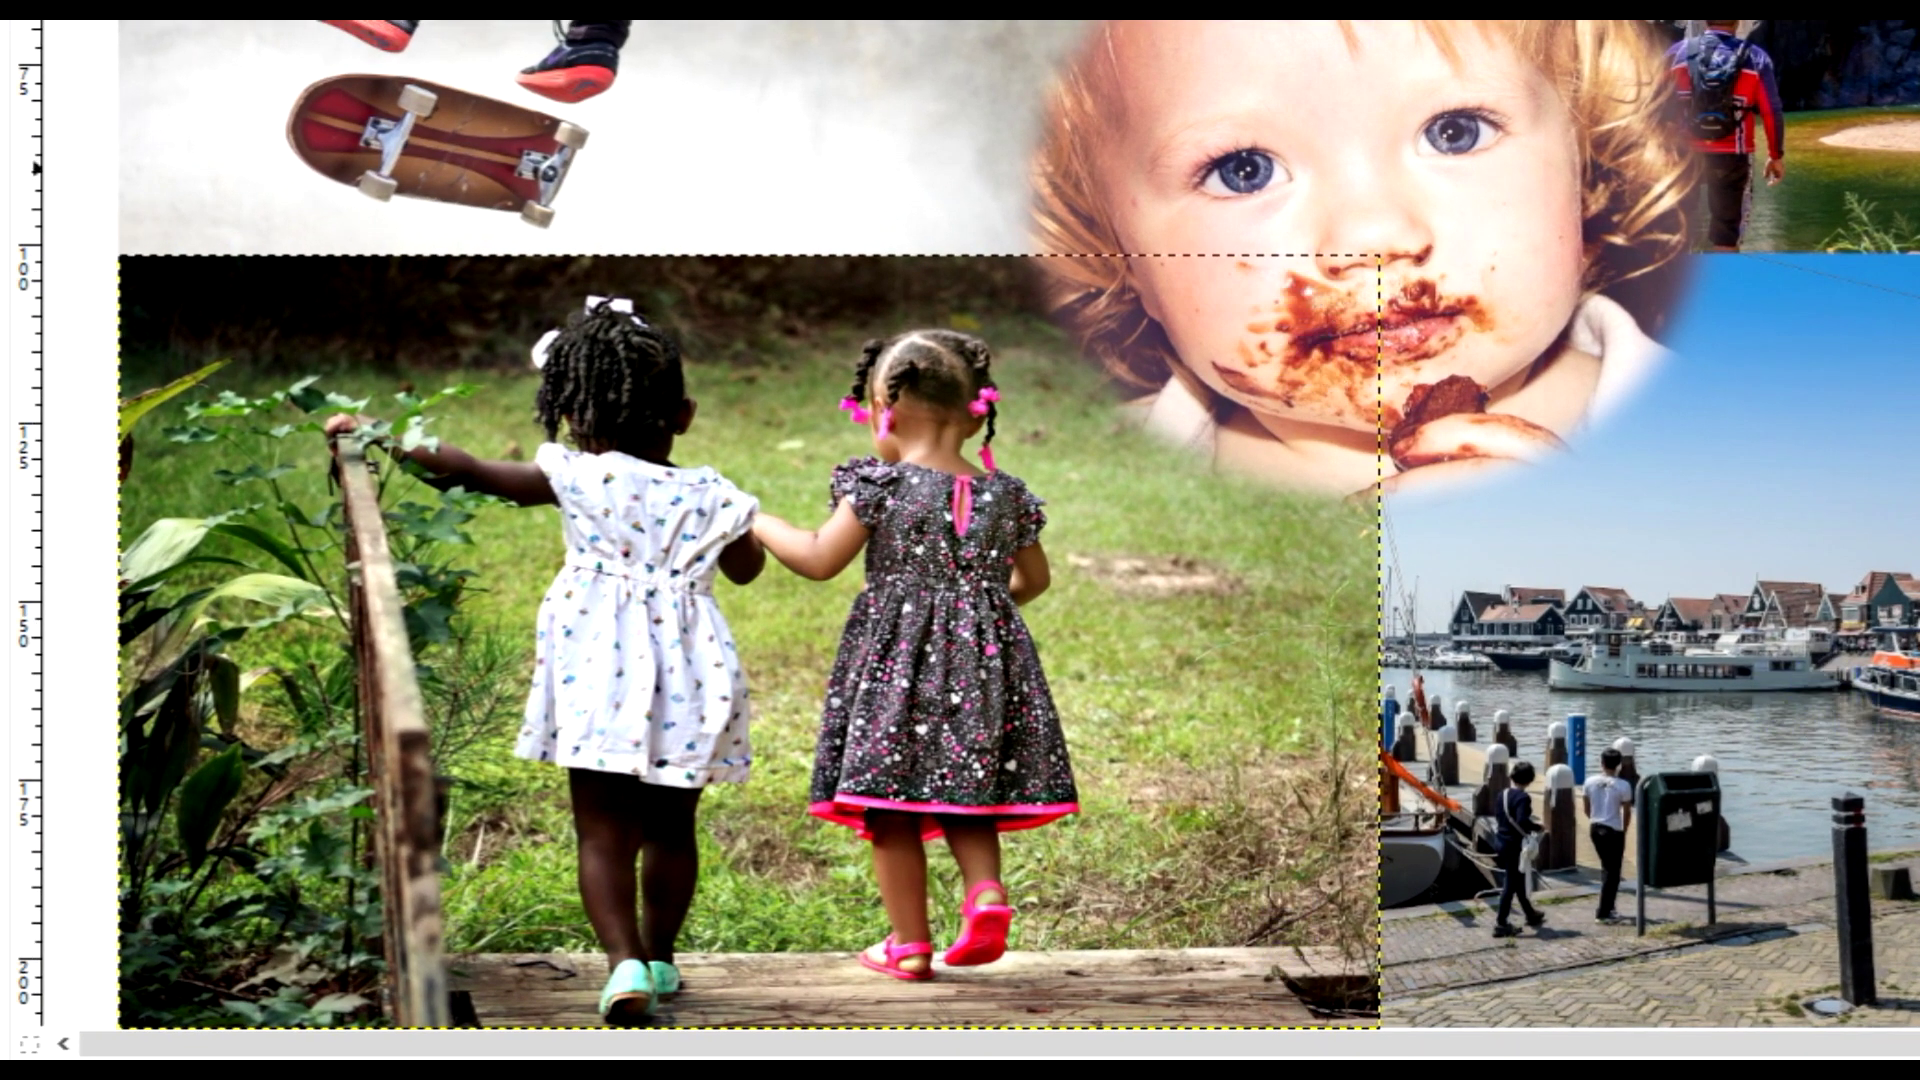
click(1919, 170)
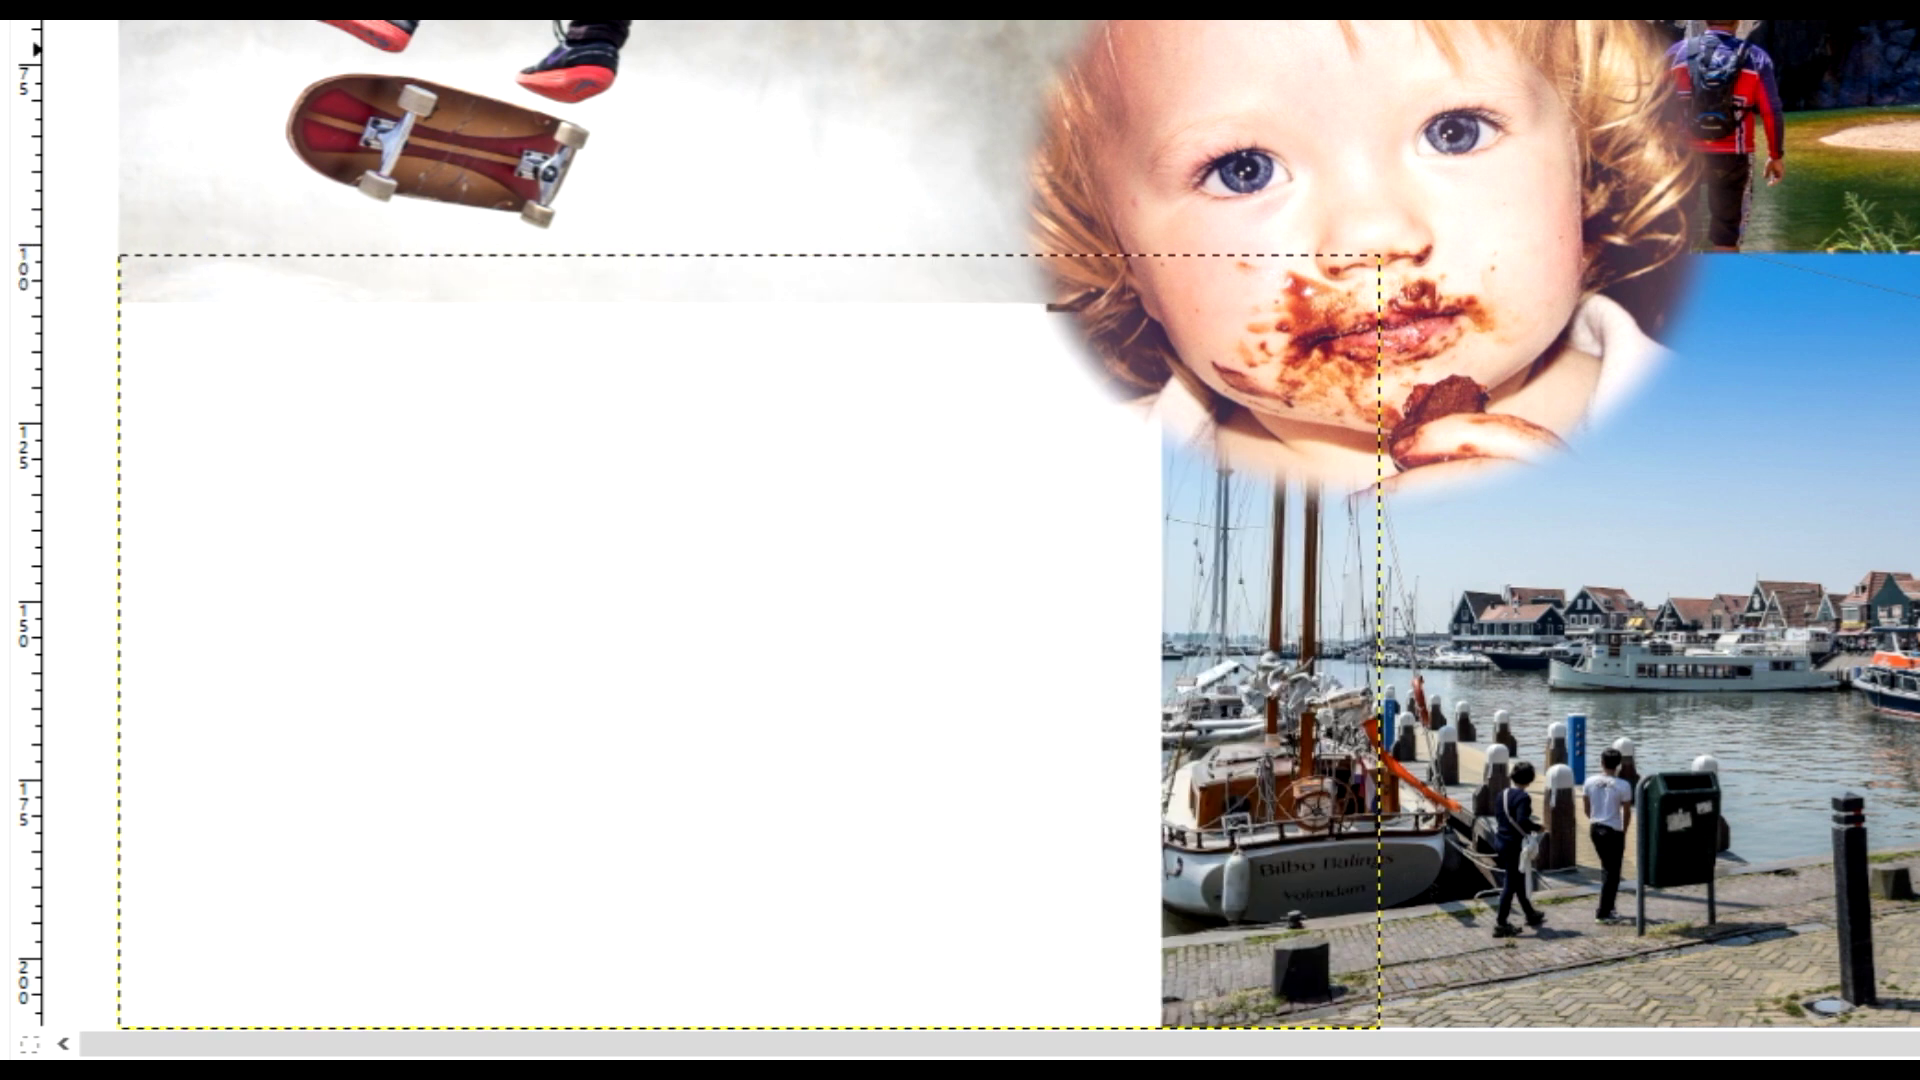
click(1919, 170)
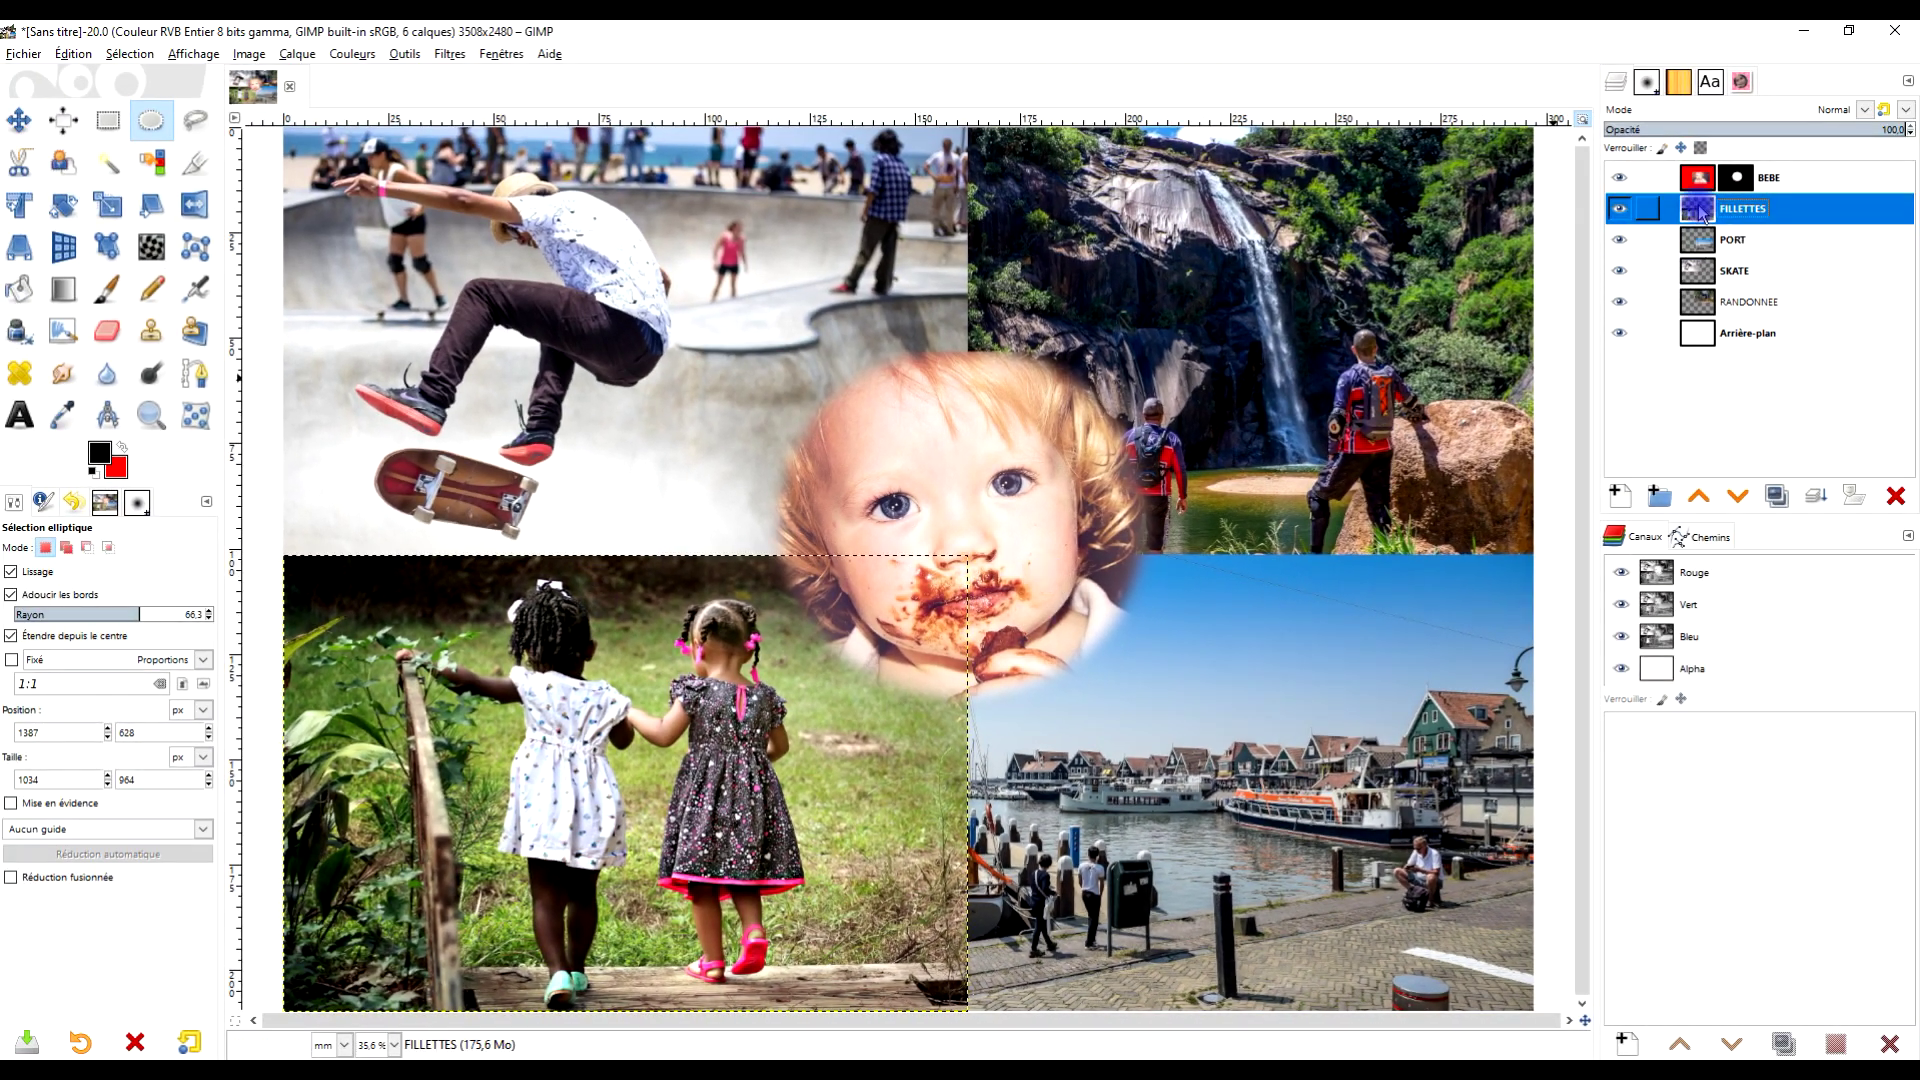
Add a layer mask to the FILLETTES layer, initialised to "Blanc (opacité complète)"
right_click(1701, 212)
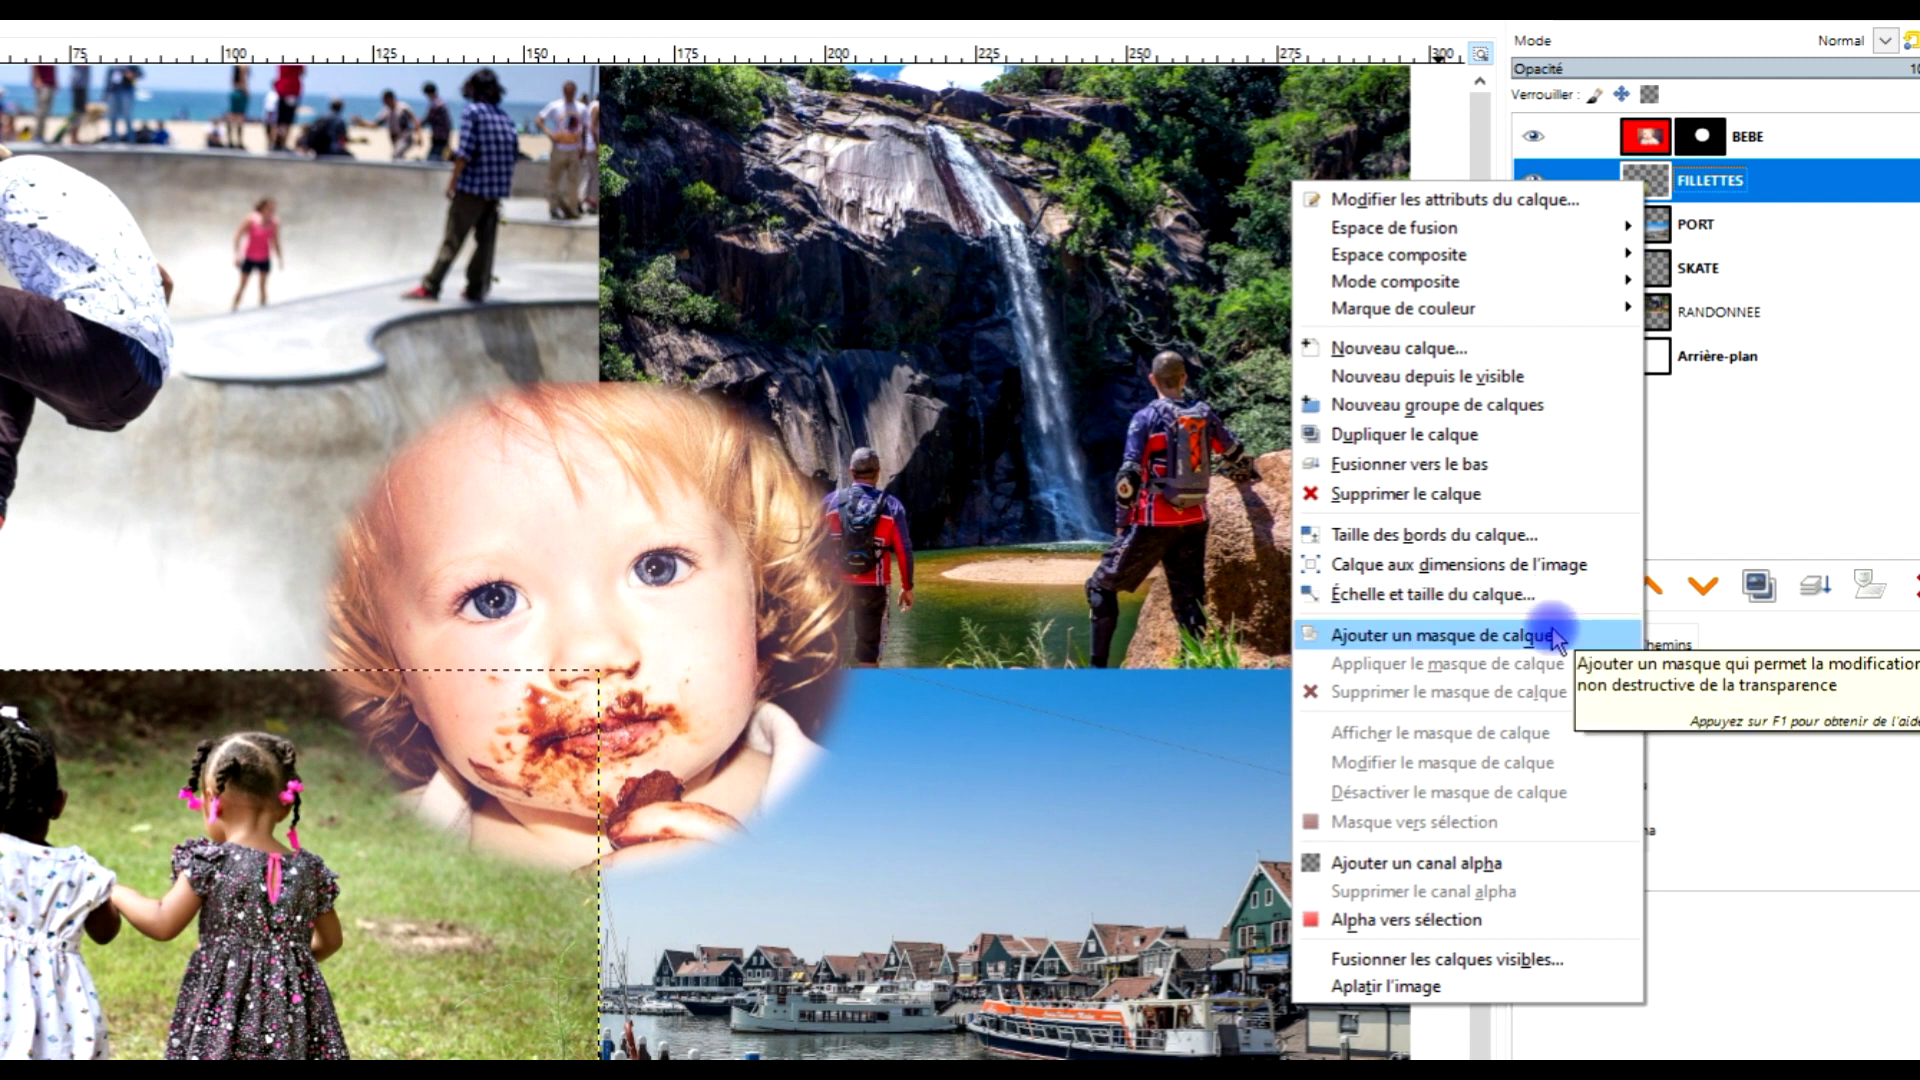
click(1553, 636)
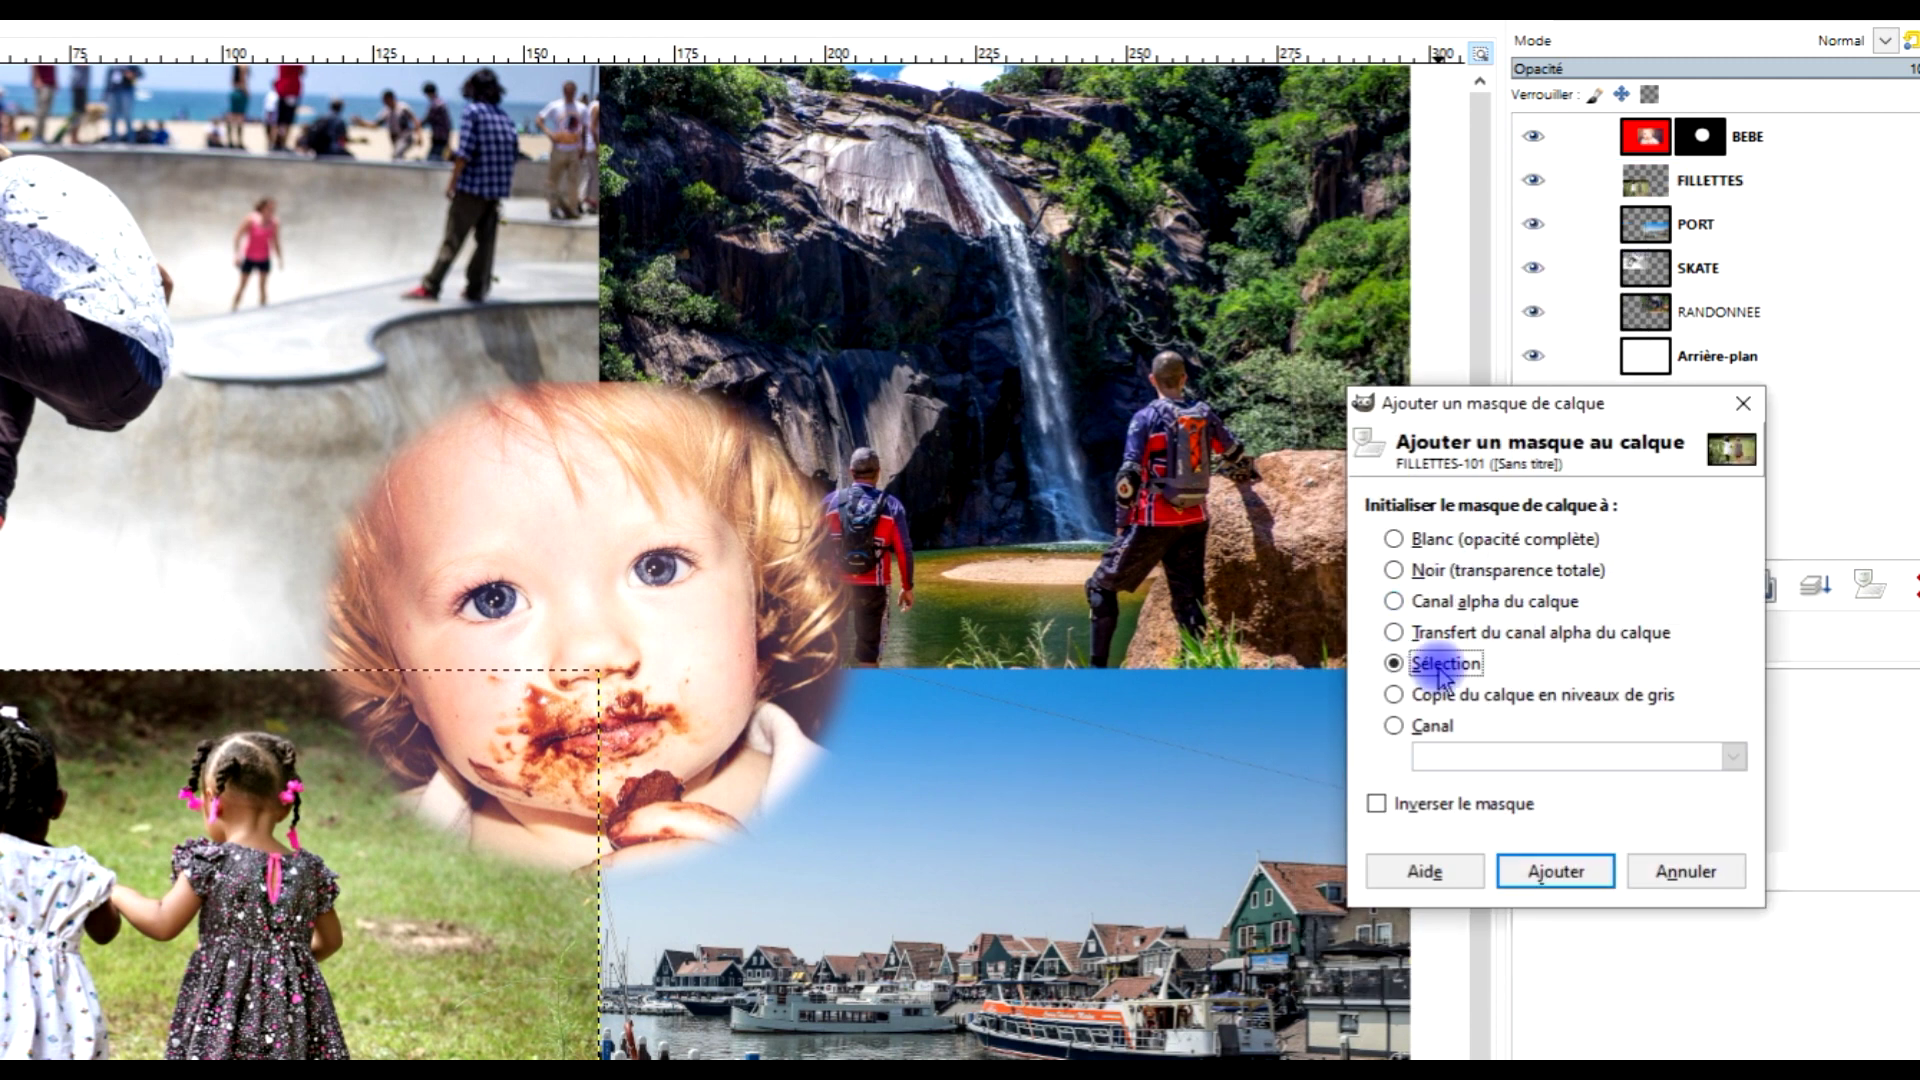
click(1432, 545)
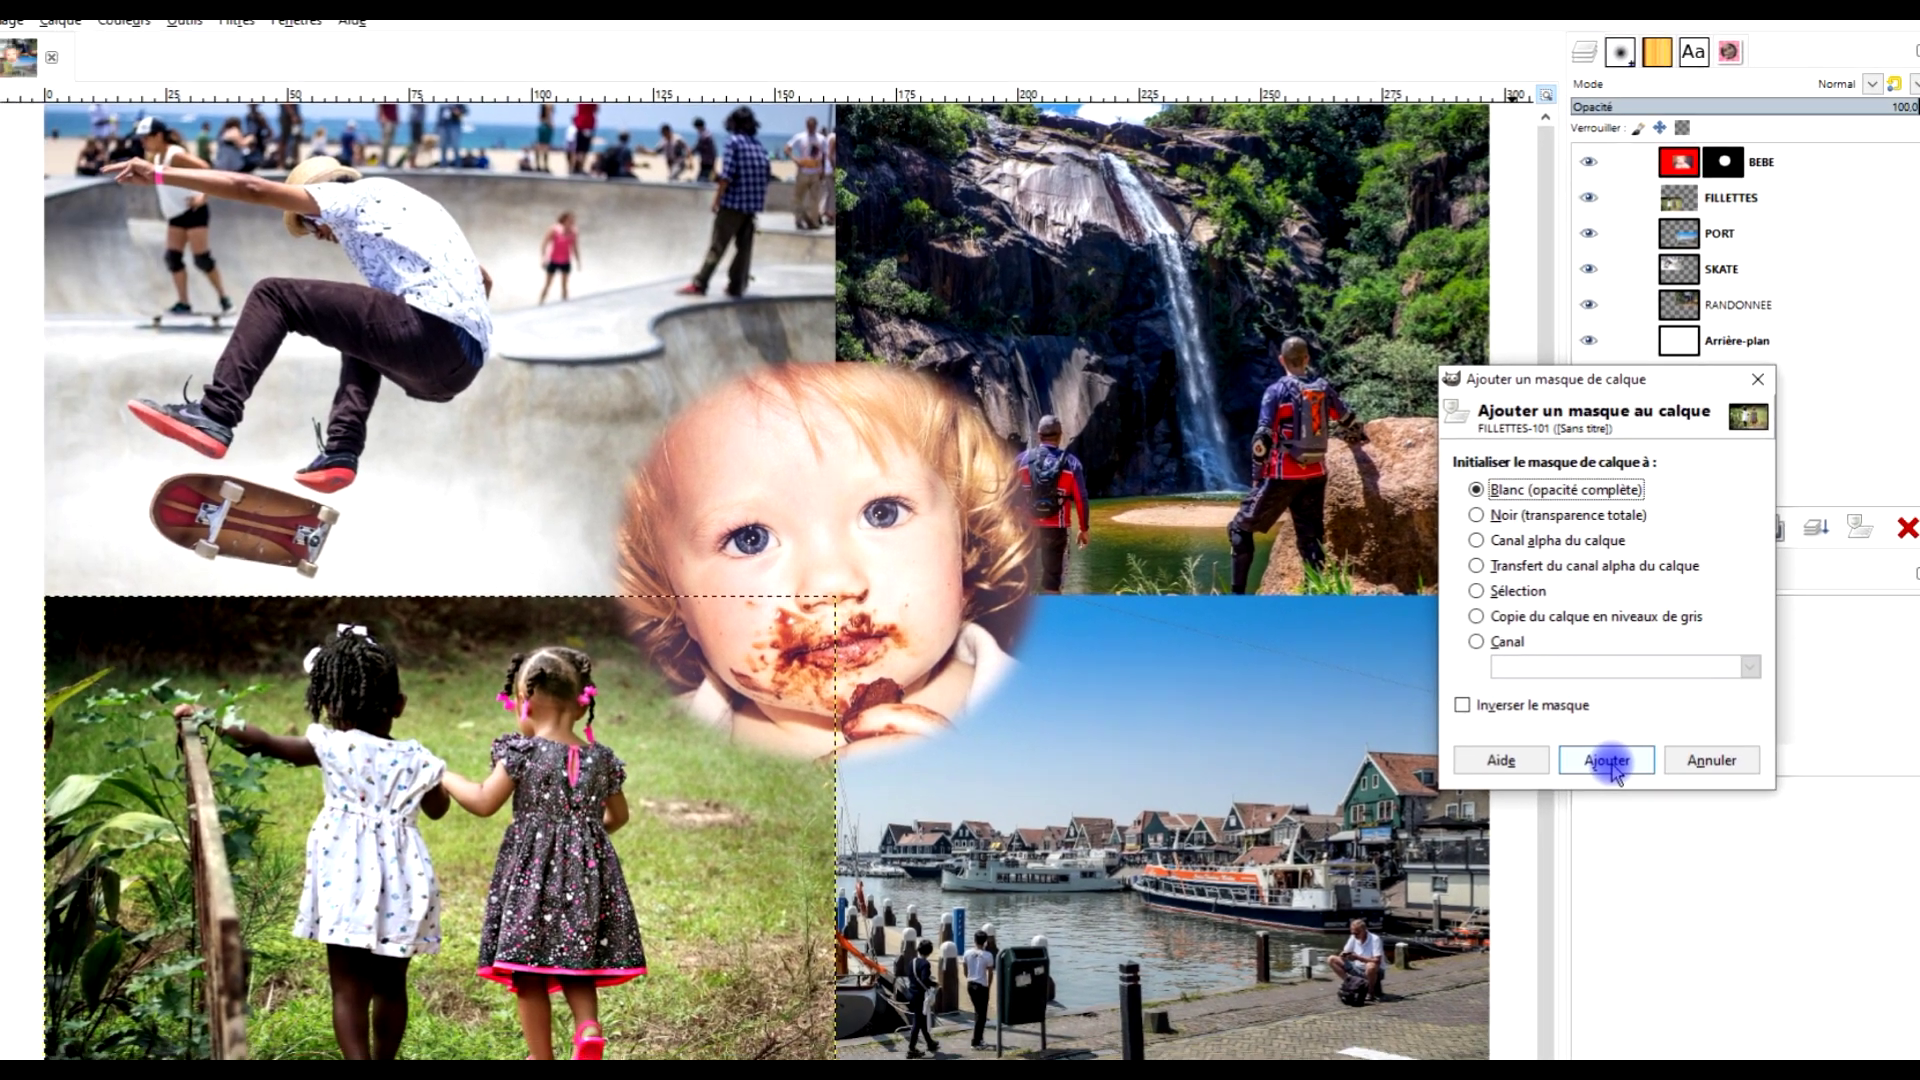
click(1556, 871)
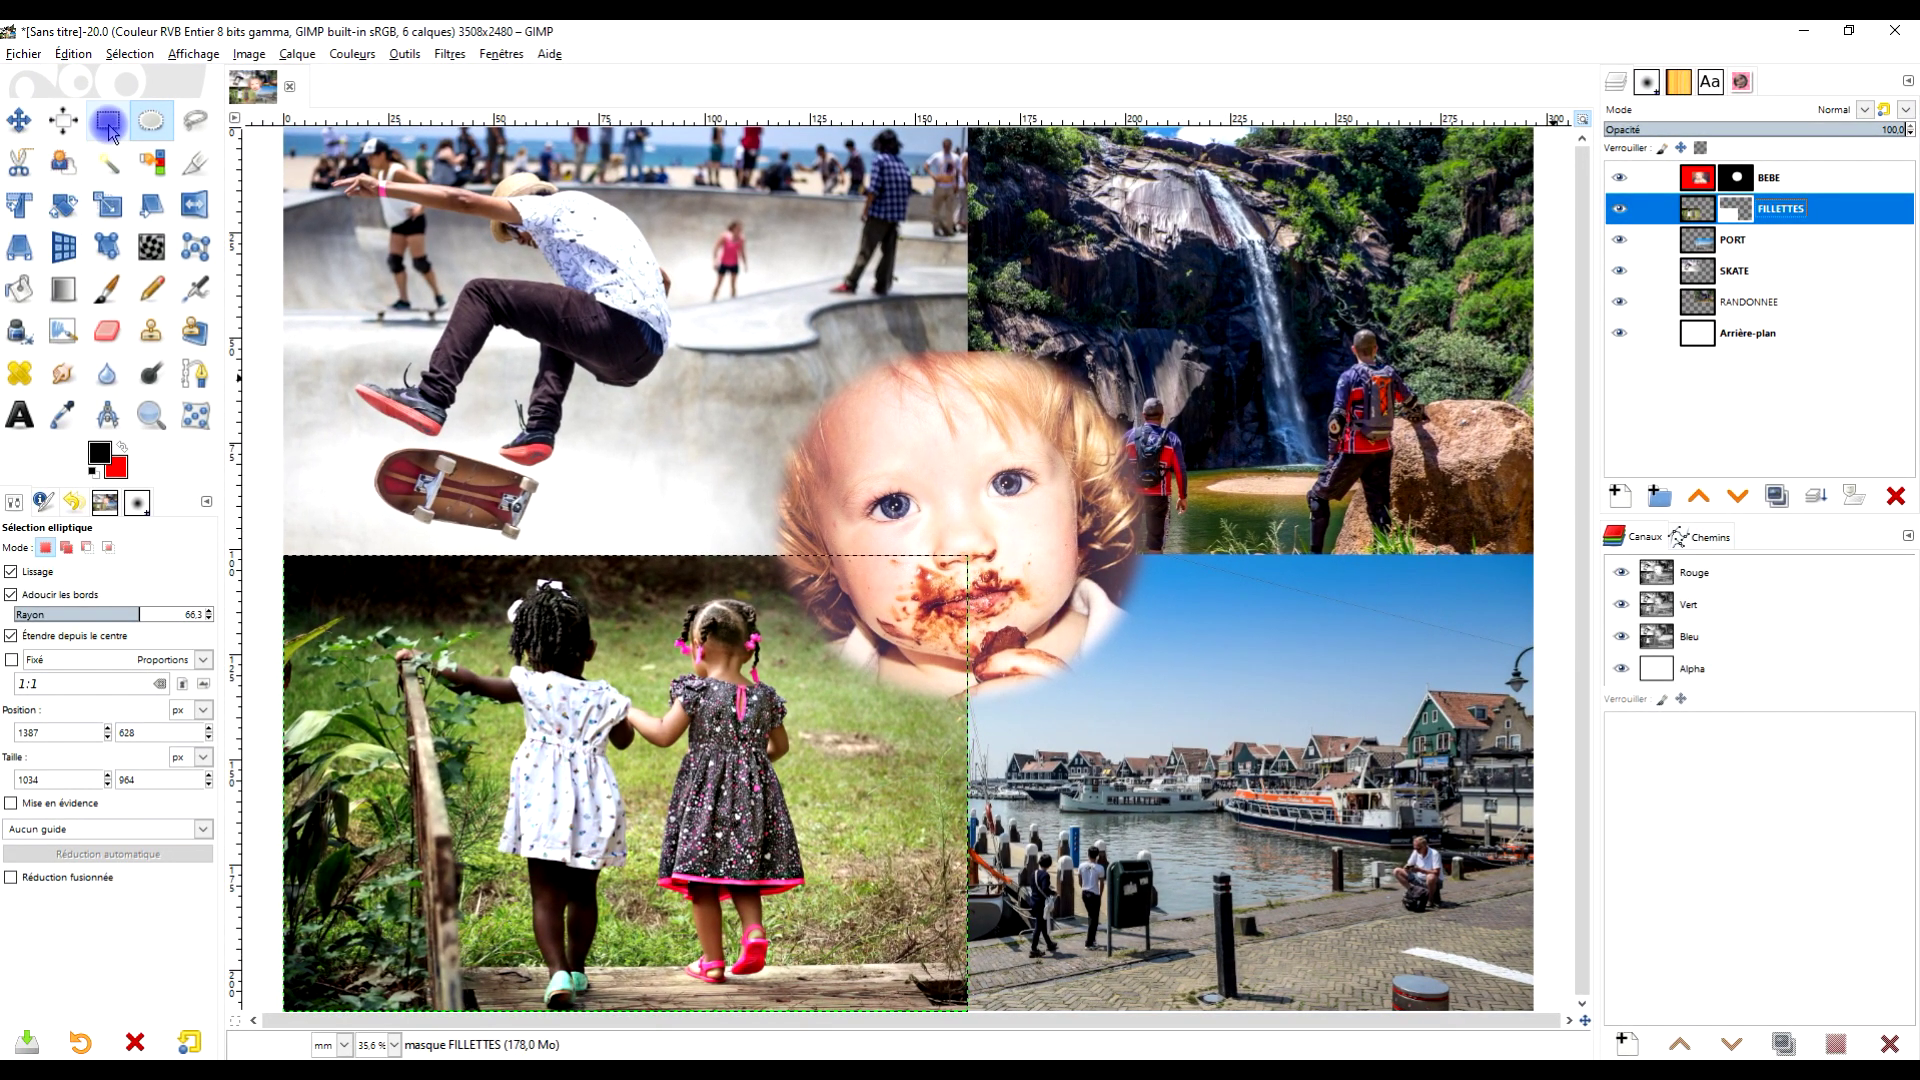
Draw a rectangular selection about 2000 × 126 px along the FILLETTES photo's upper edge, with edges feathered at radius 64.7
click(108, 122)
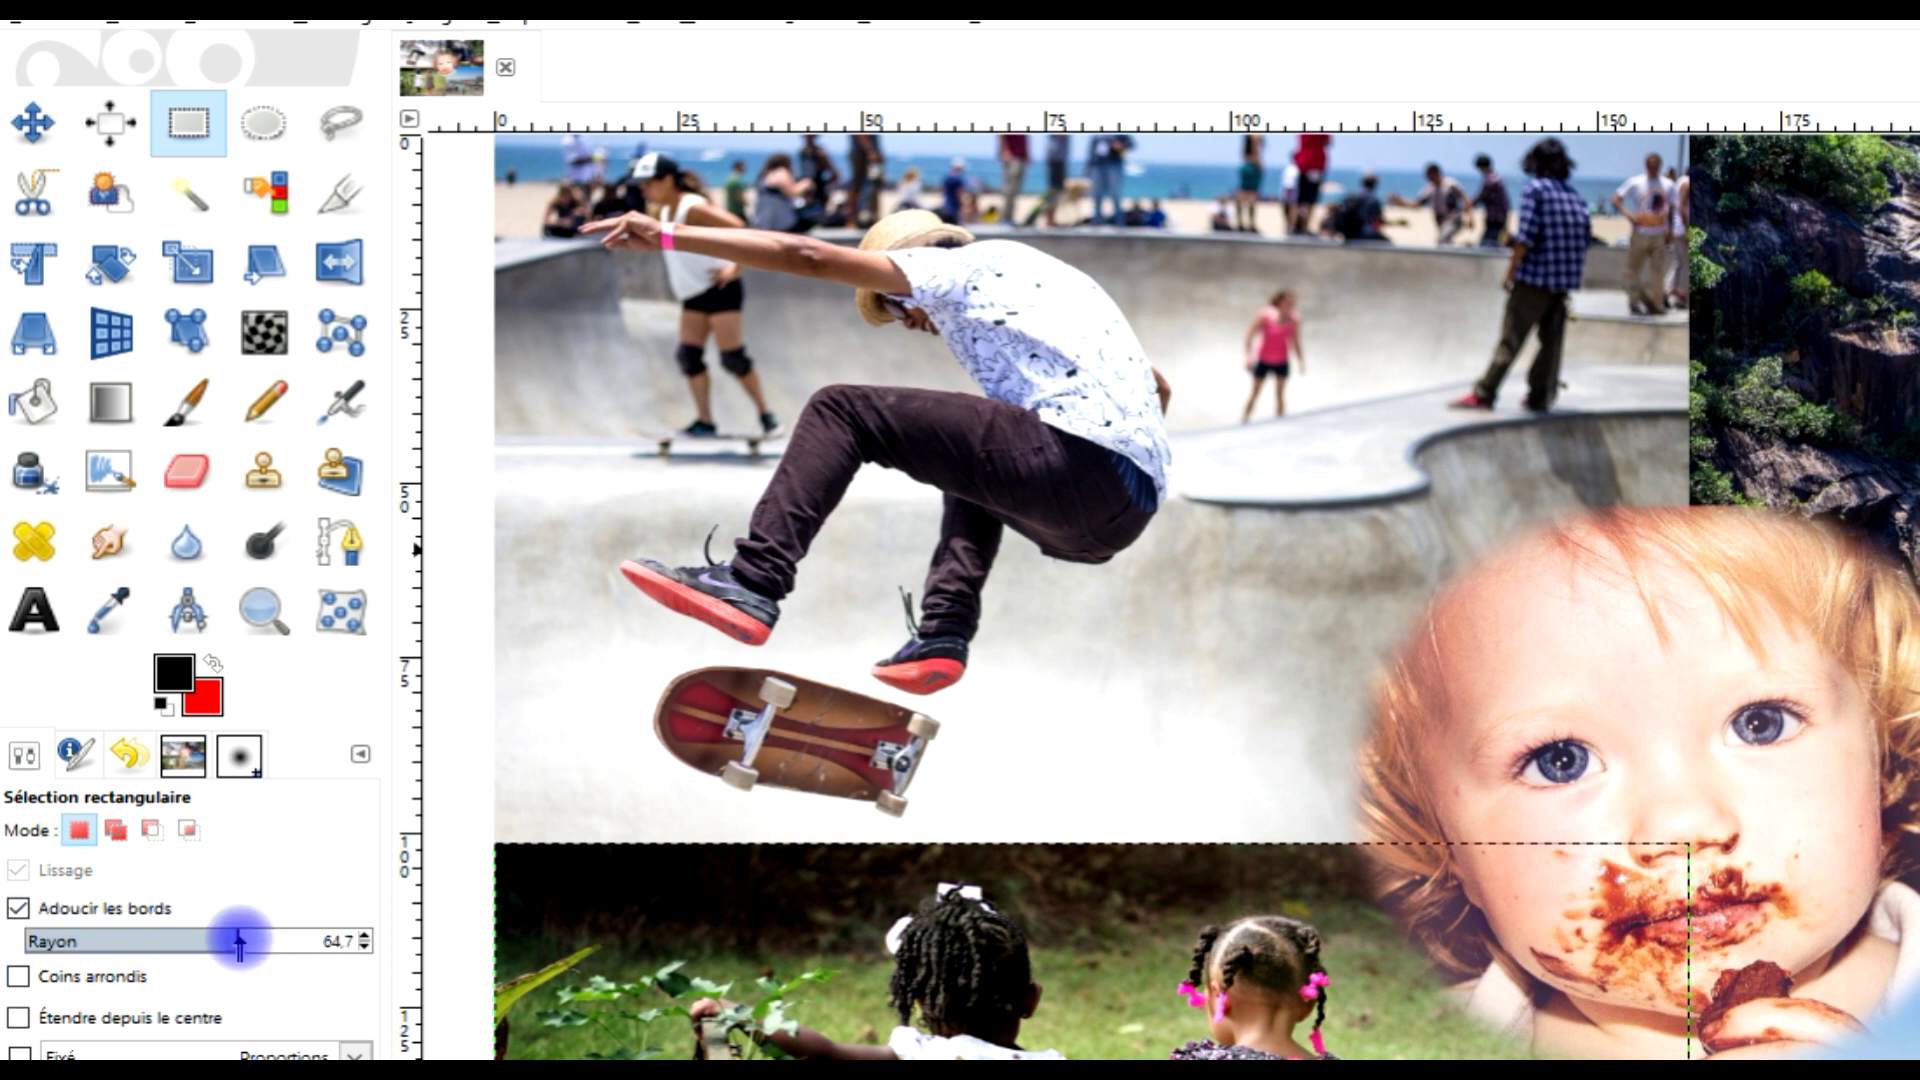
drag(475, 801, 1722, 880)
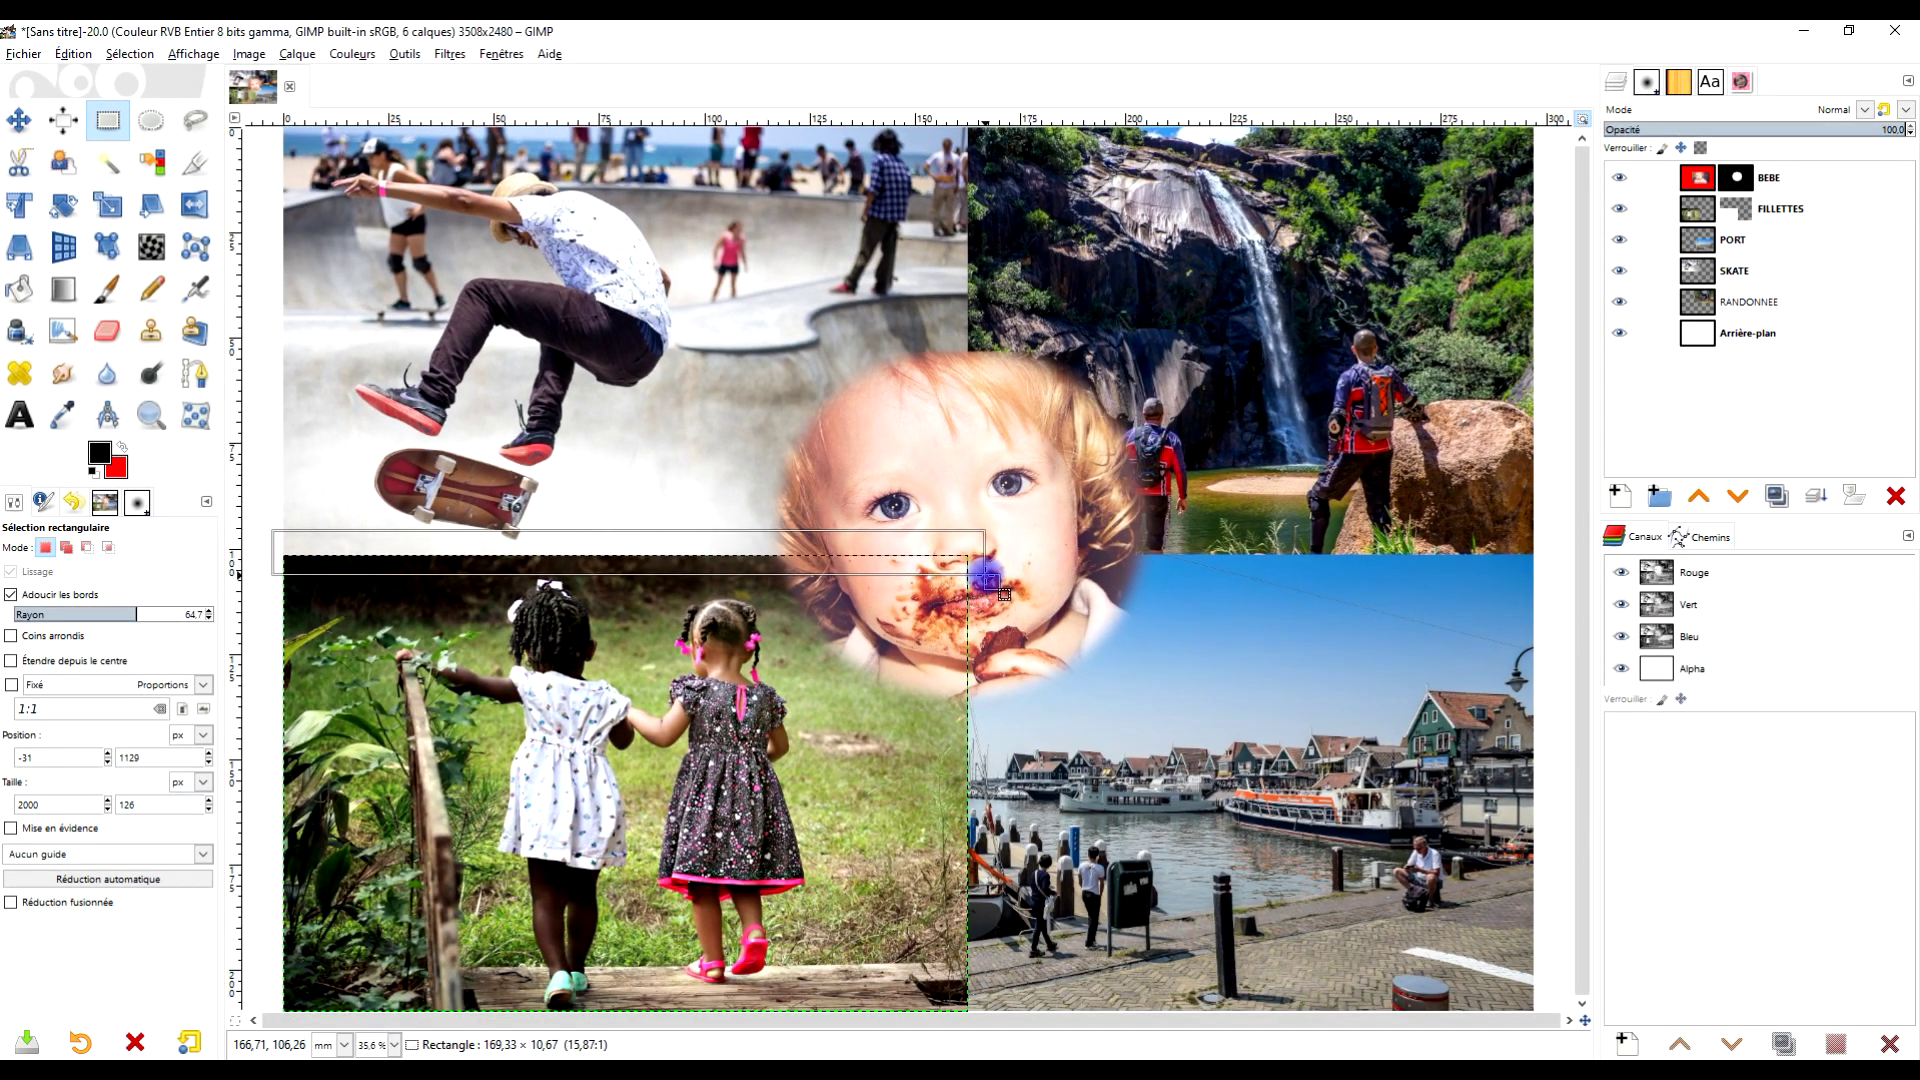
drag(987, 576, 987, 576)
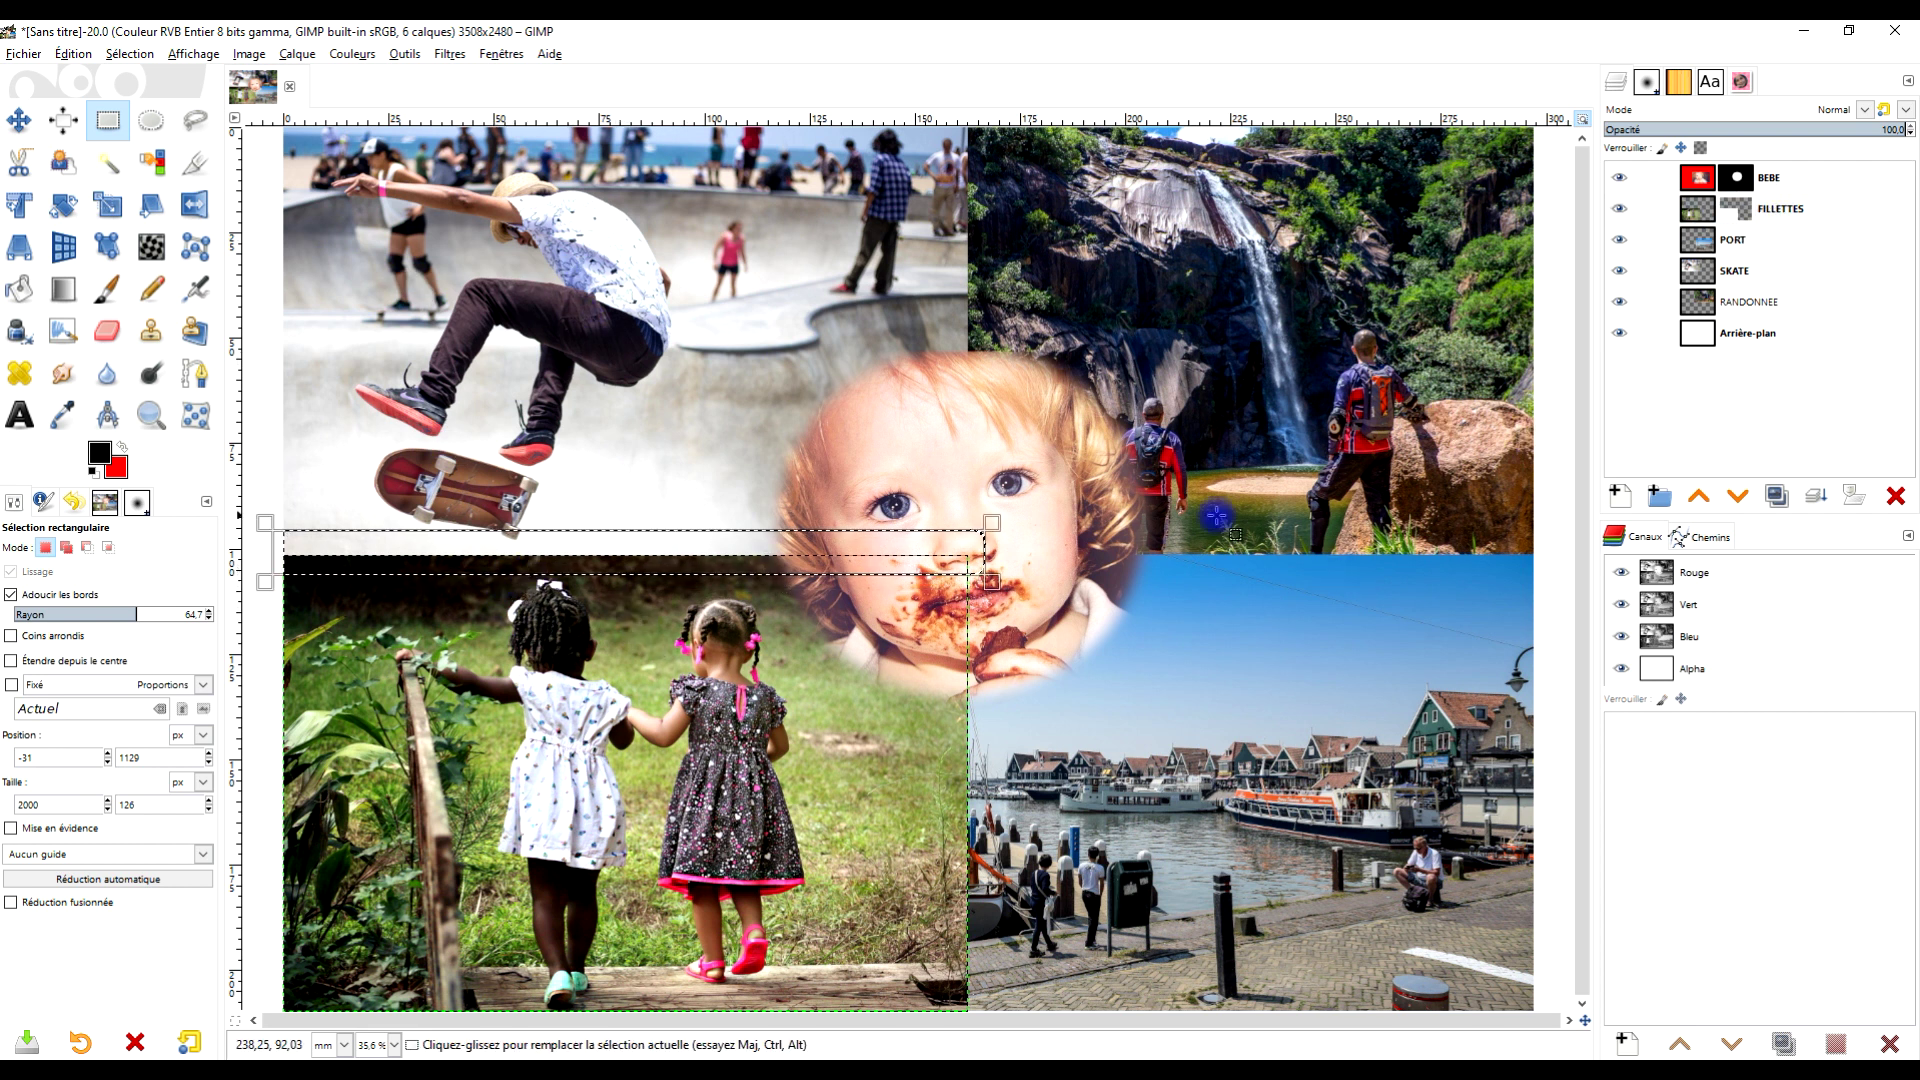
Reset the colours to black and white and fill the selected upper strip of the FILLETTES mask with black
click(1730, 216)
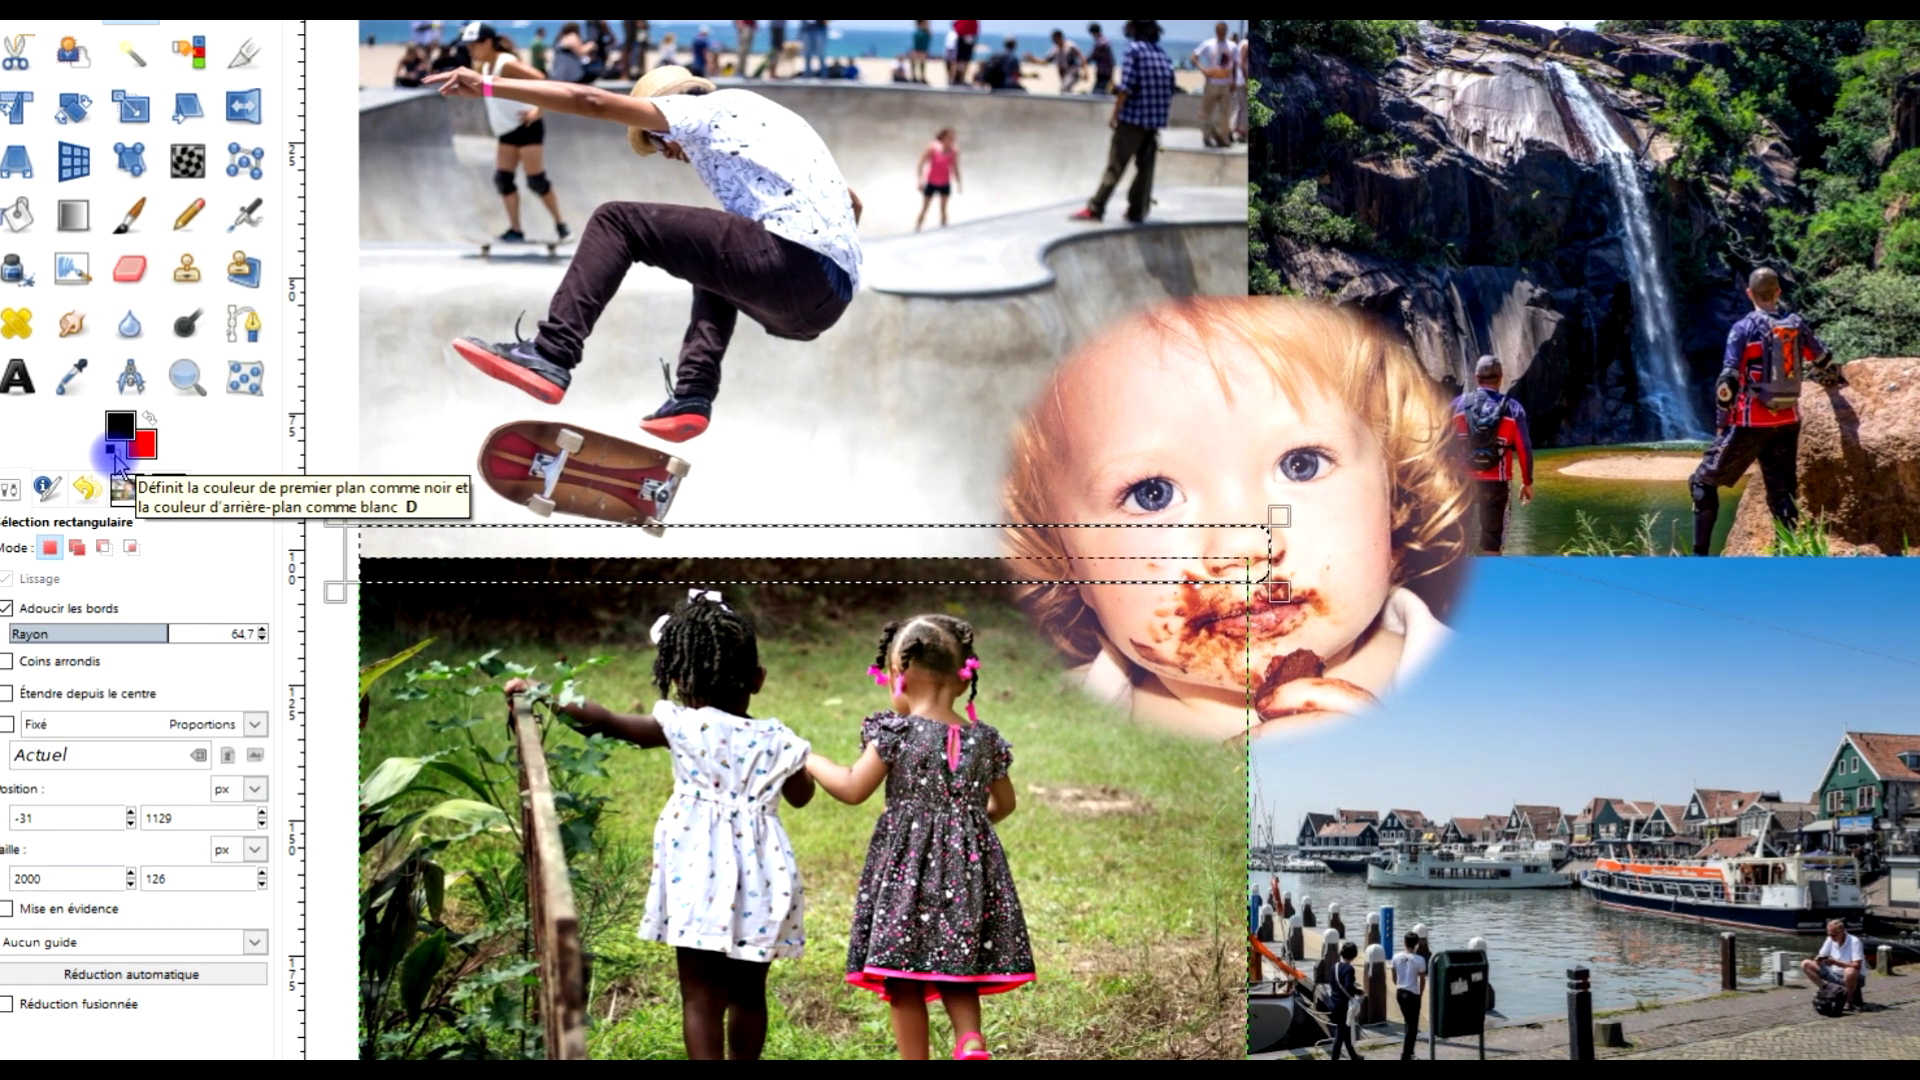
click(96, 476)
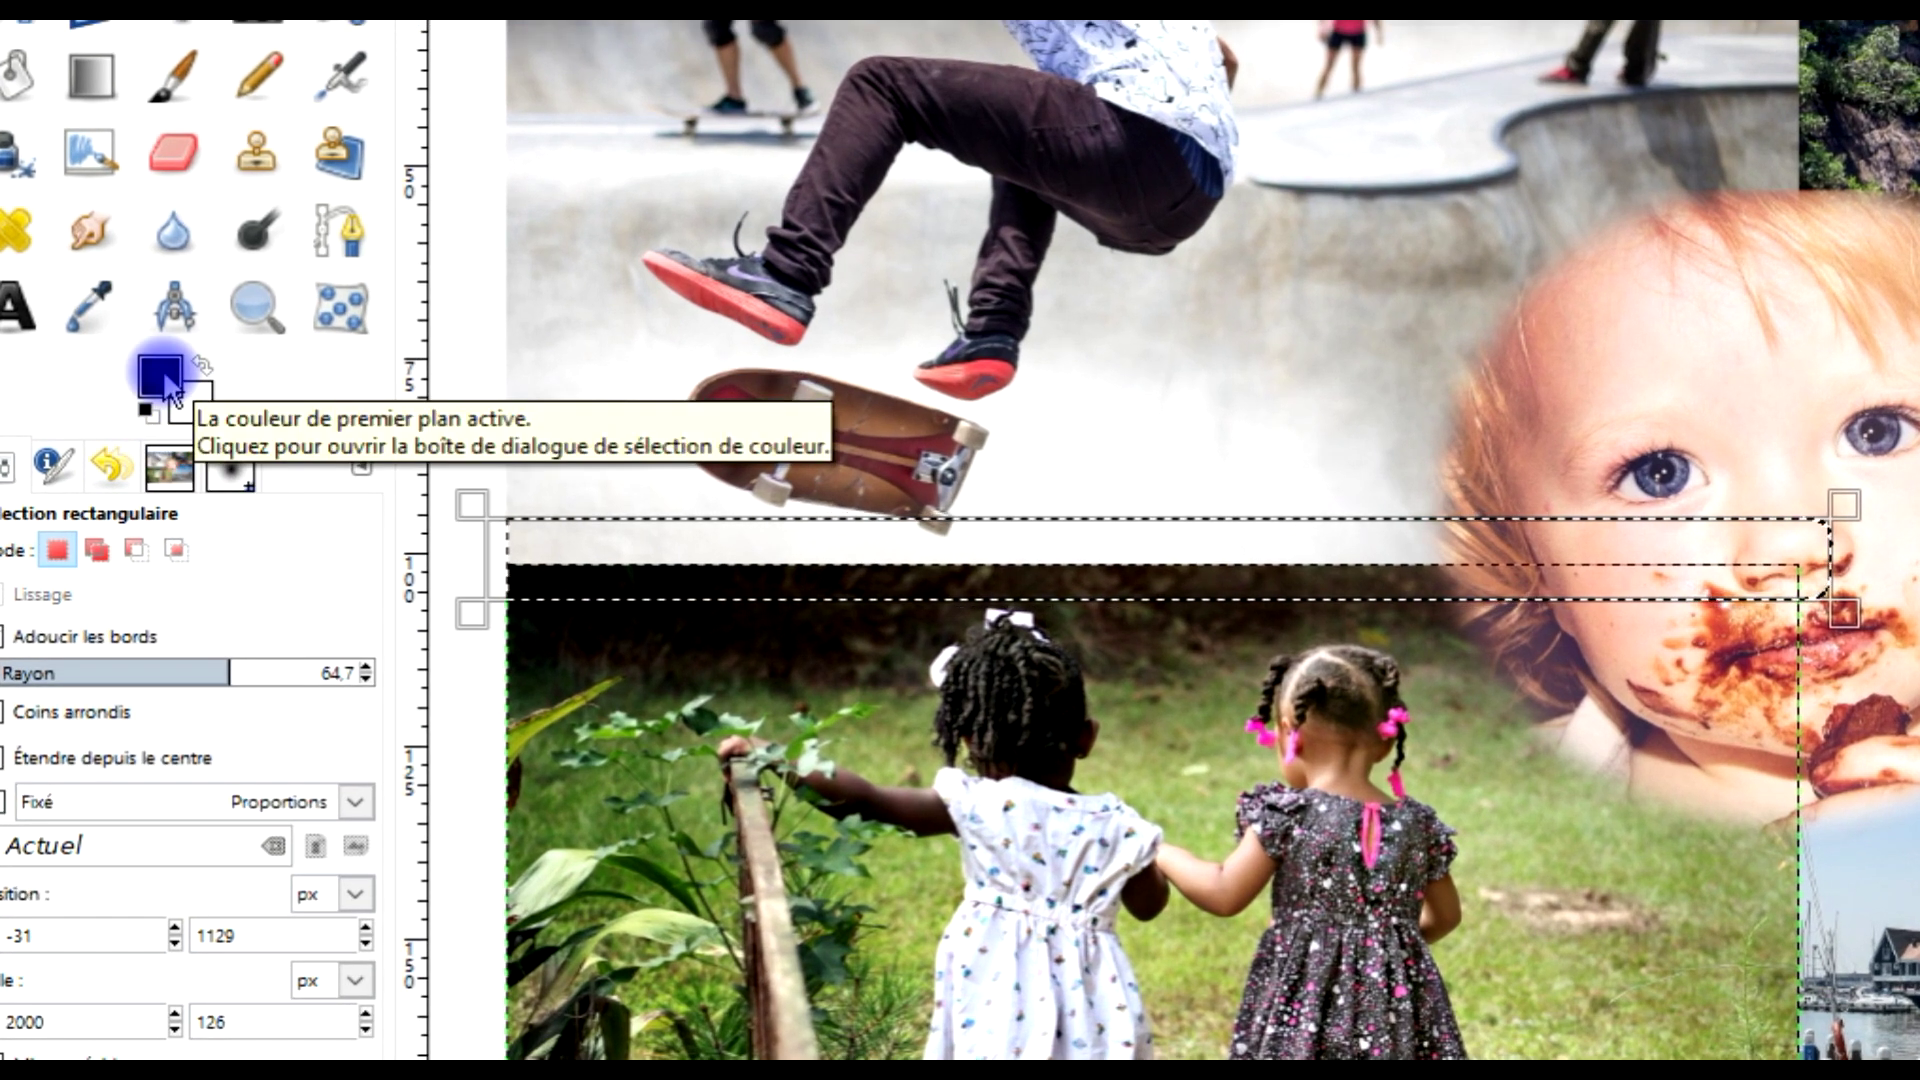
drag(168, 390, 806, 560)
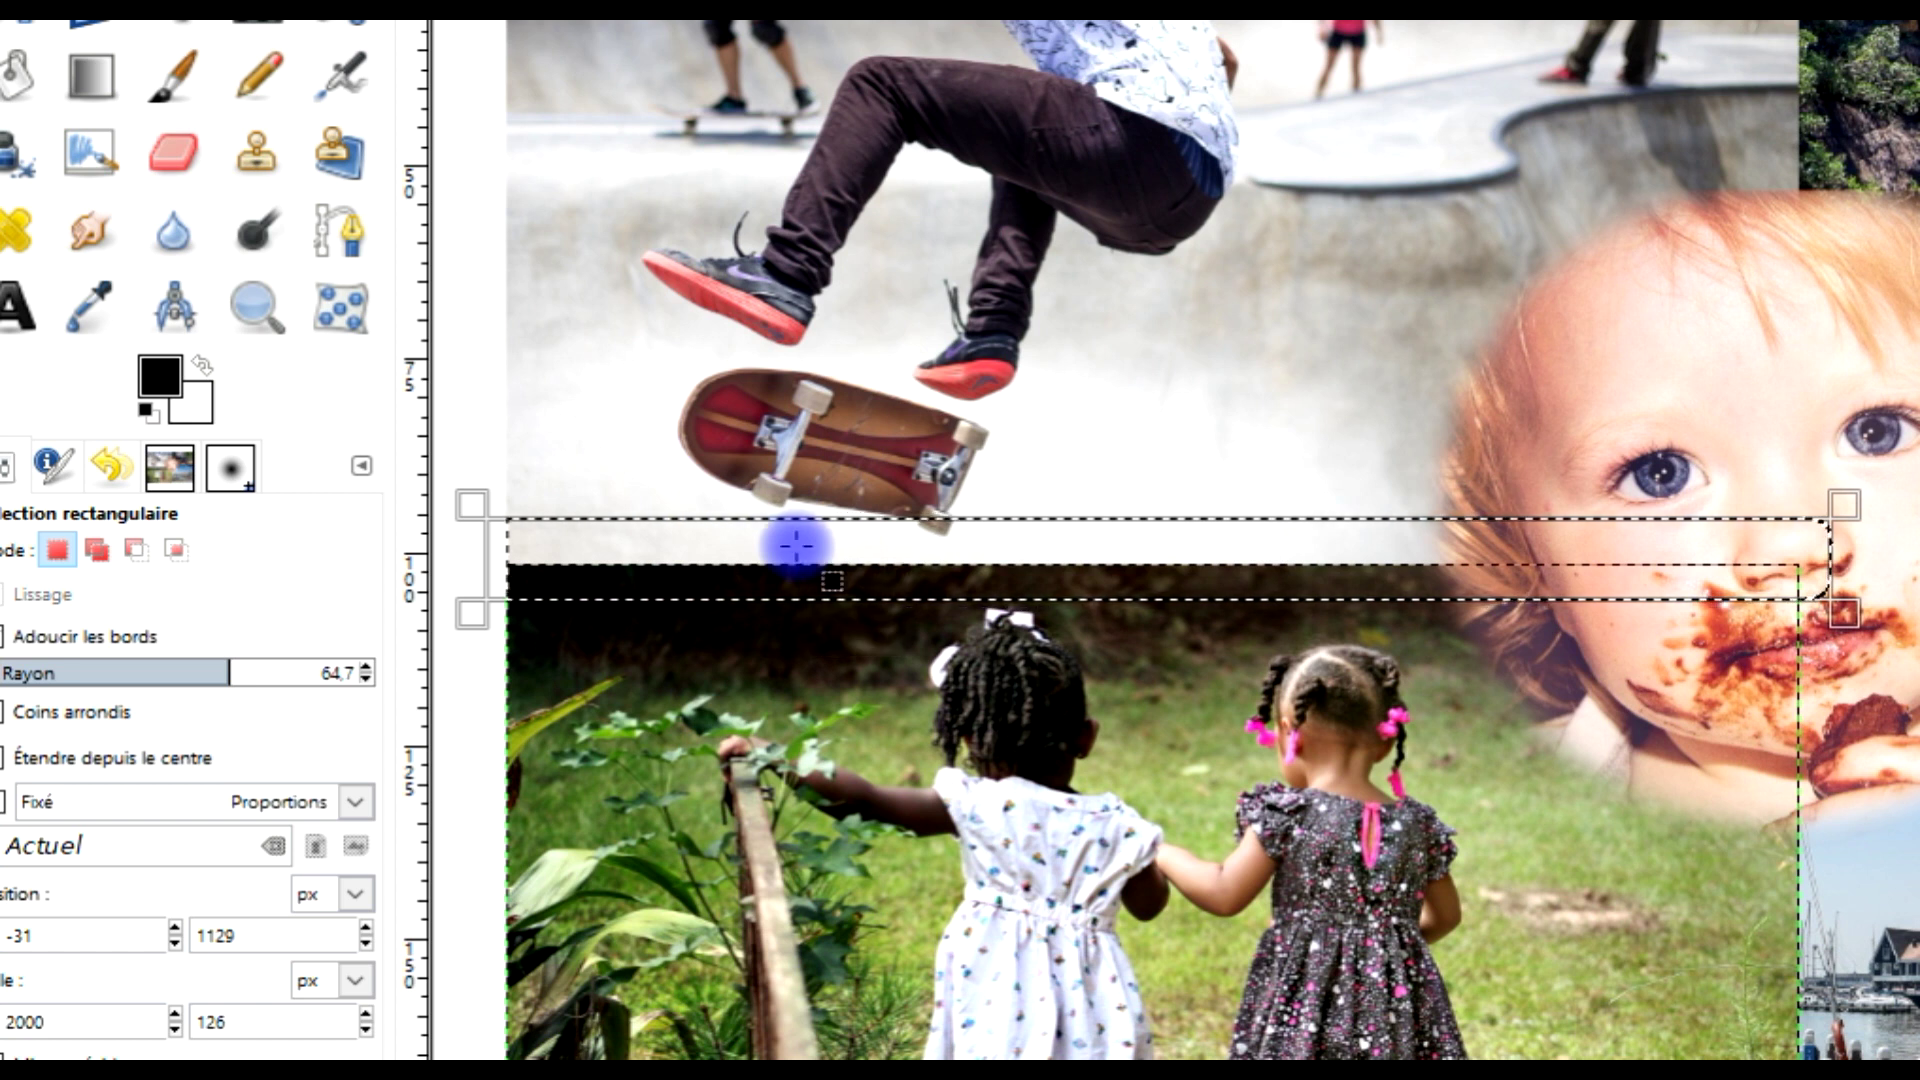
key(Delete)
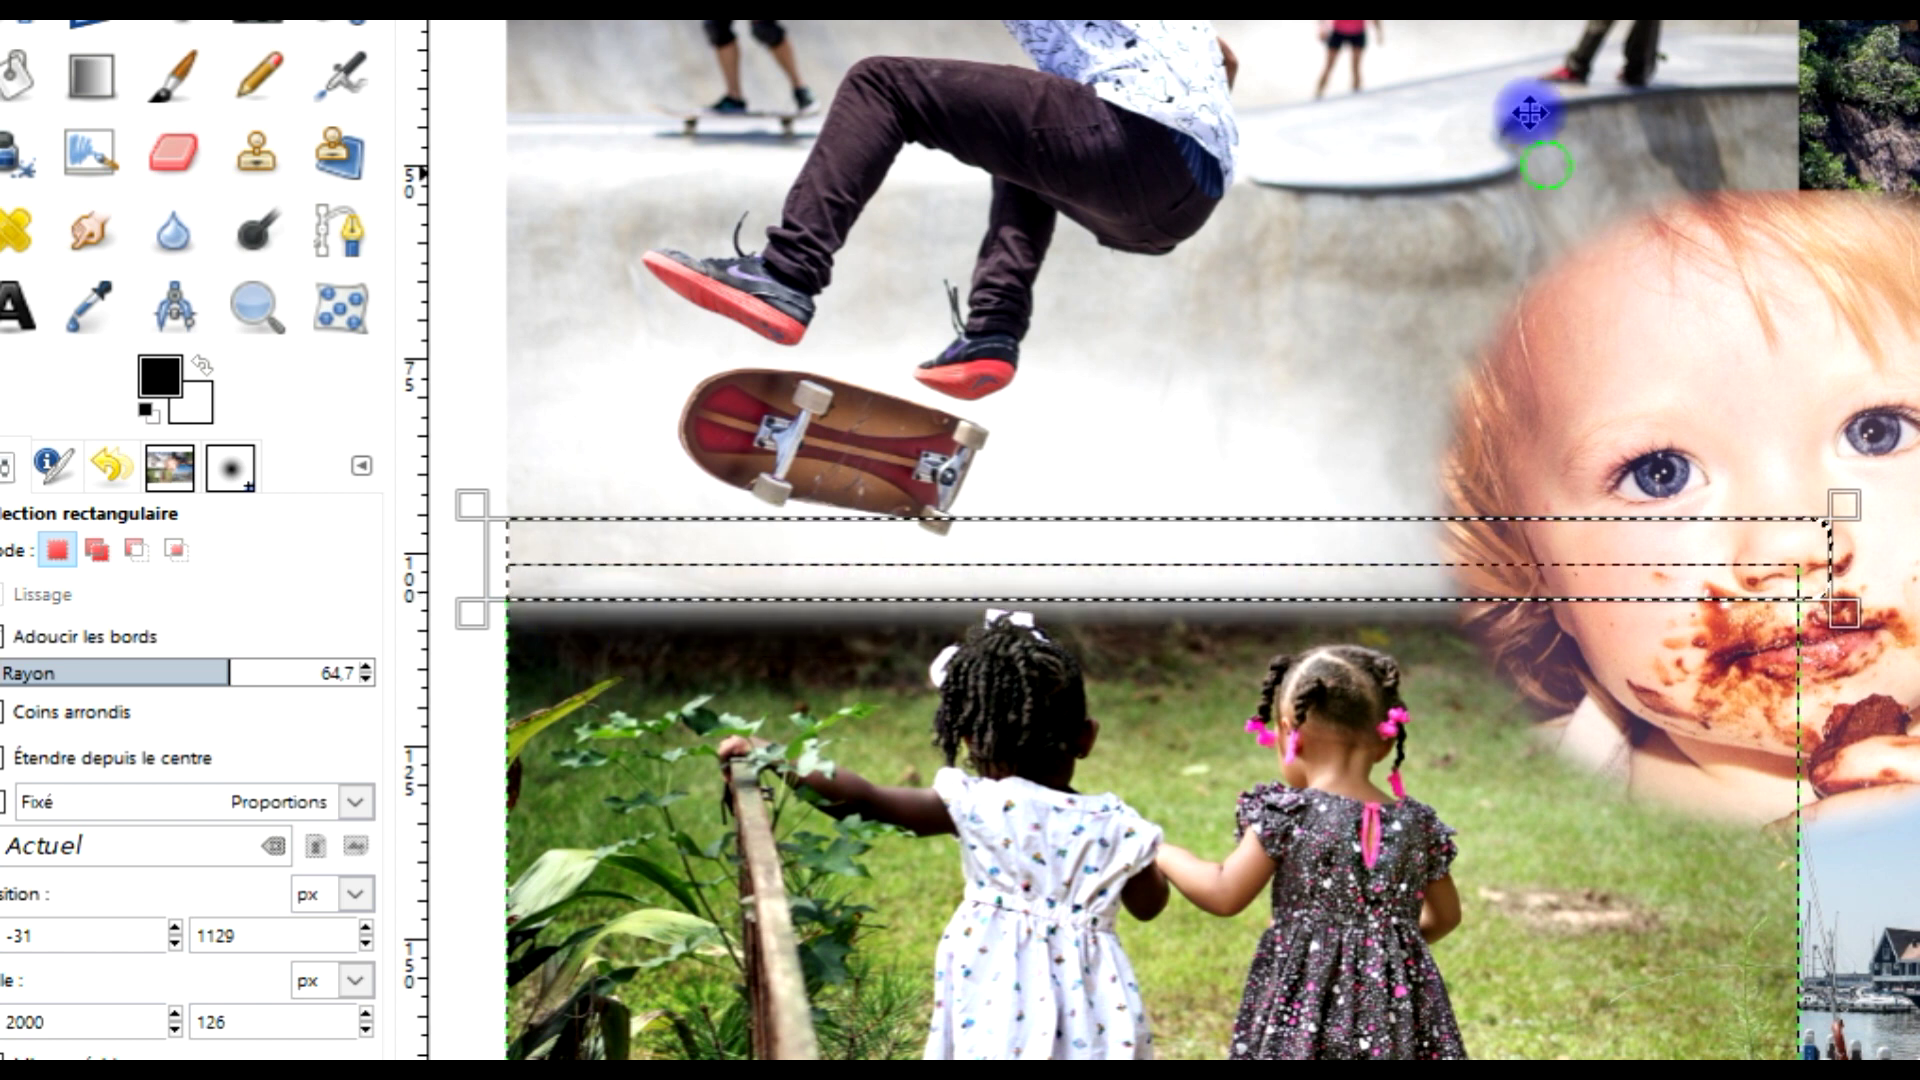
Draw a feathered rectangular selection about 238 × 1598 px over the vertical seam between the FILLETTES and PORT photos
scroll(1530, 113, down, 3)
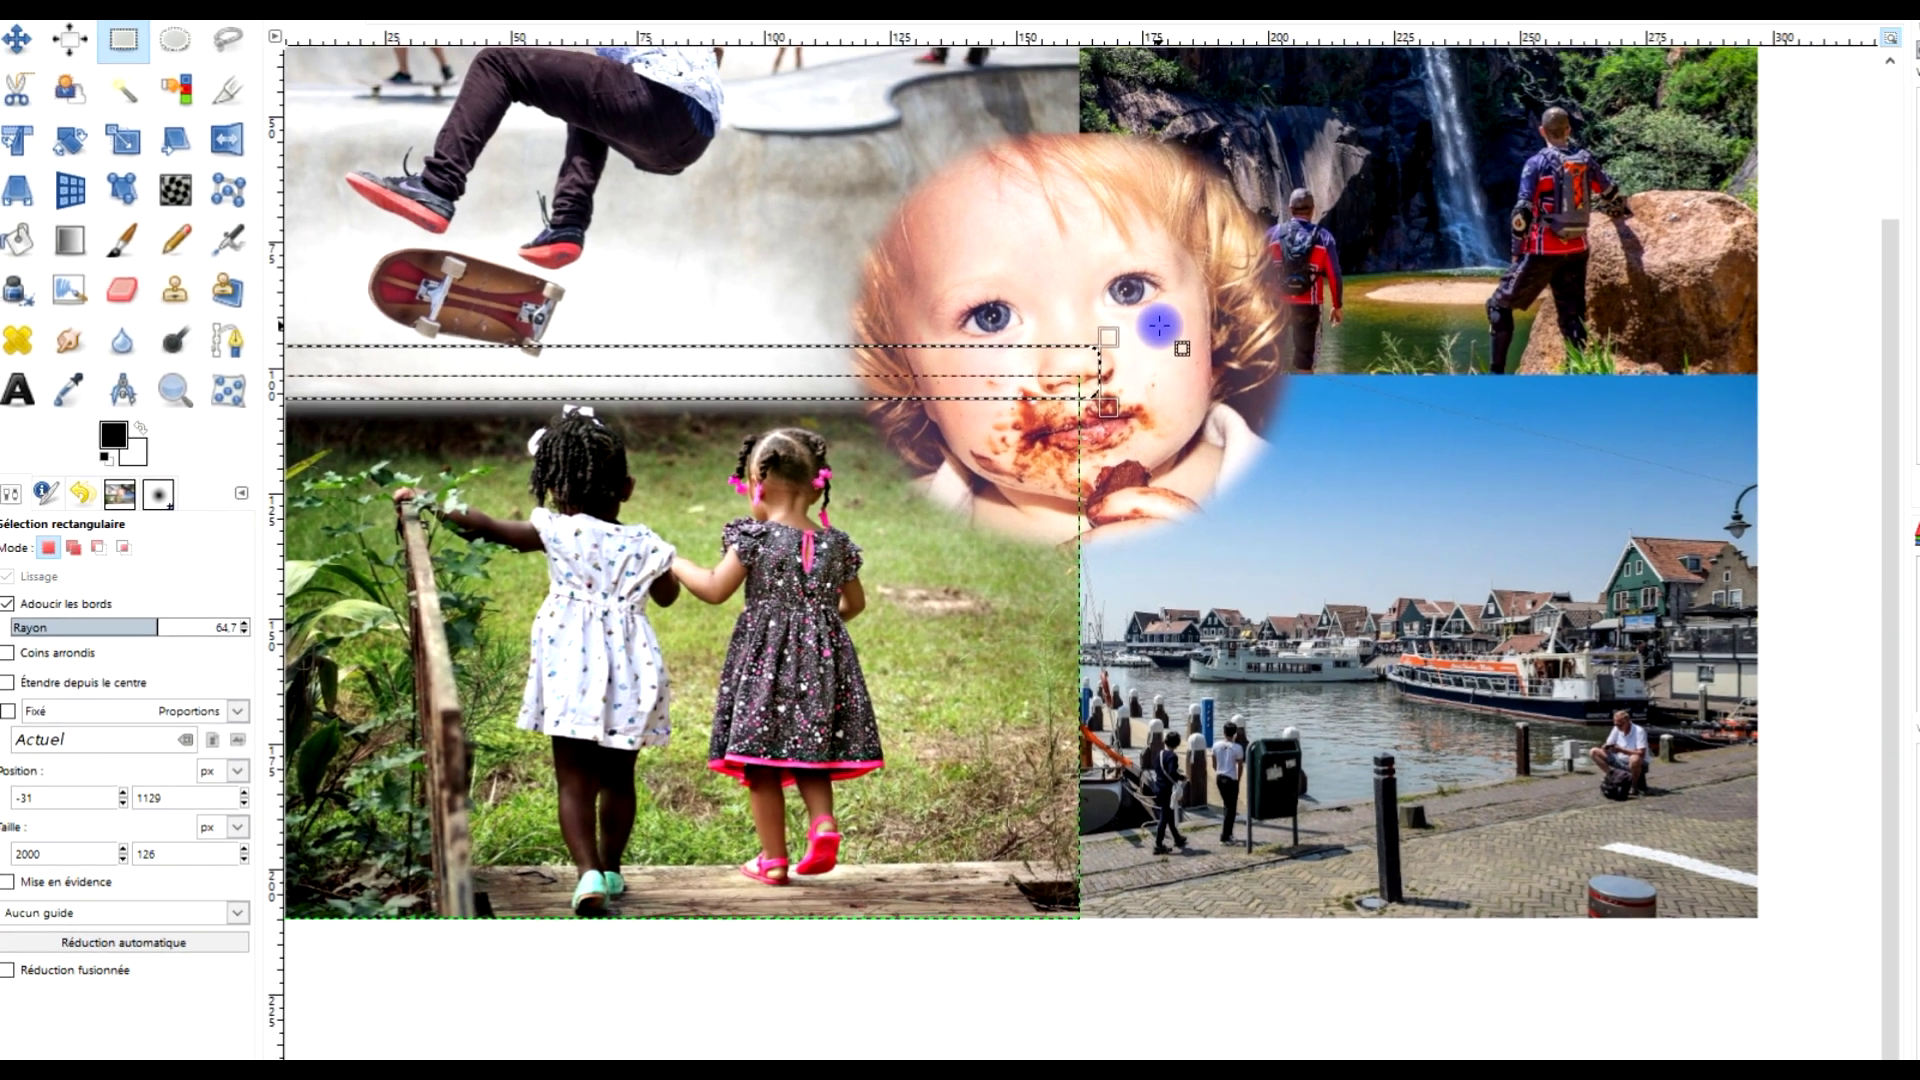
drag(1161, 322, 1060, 1003)
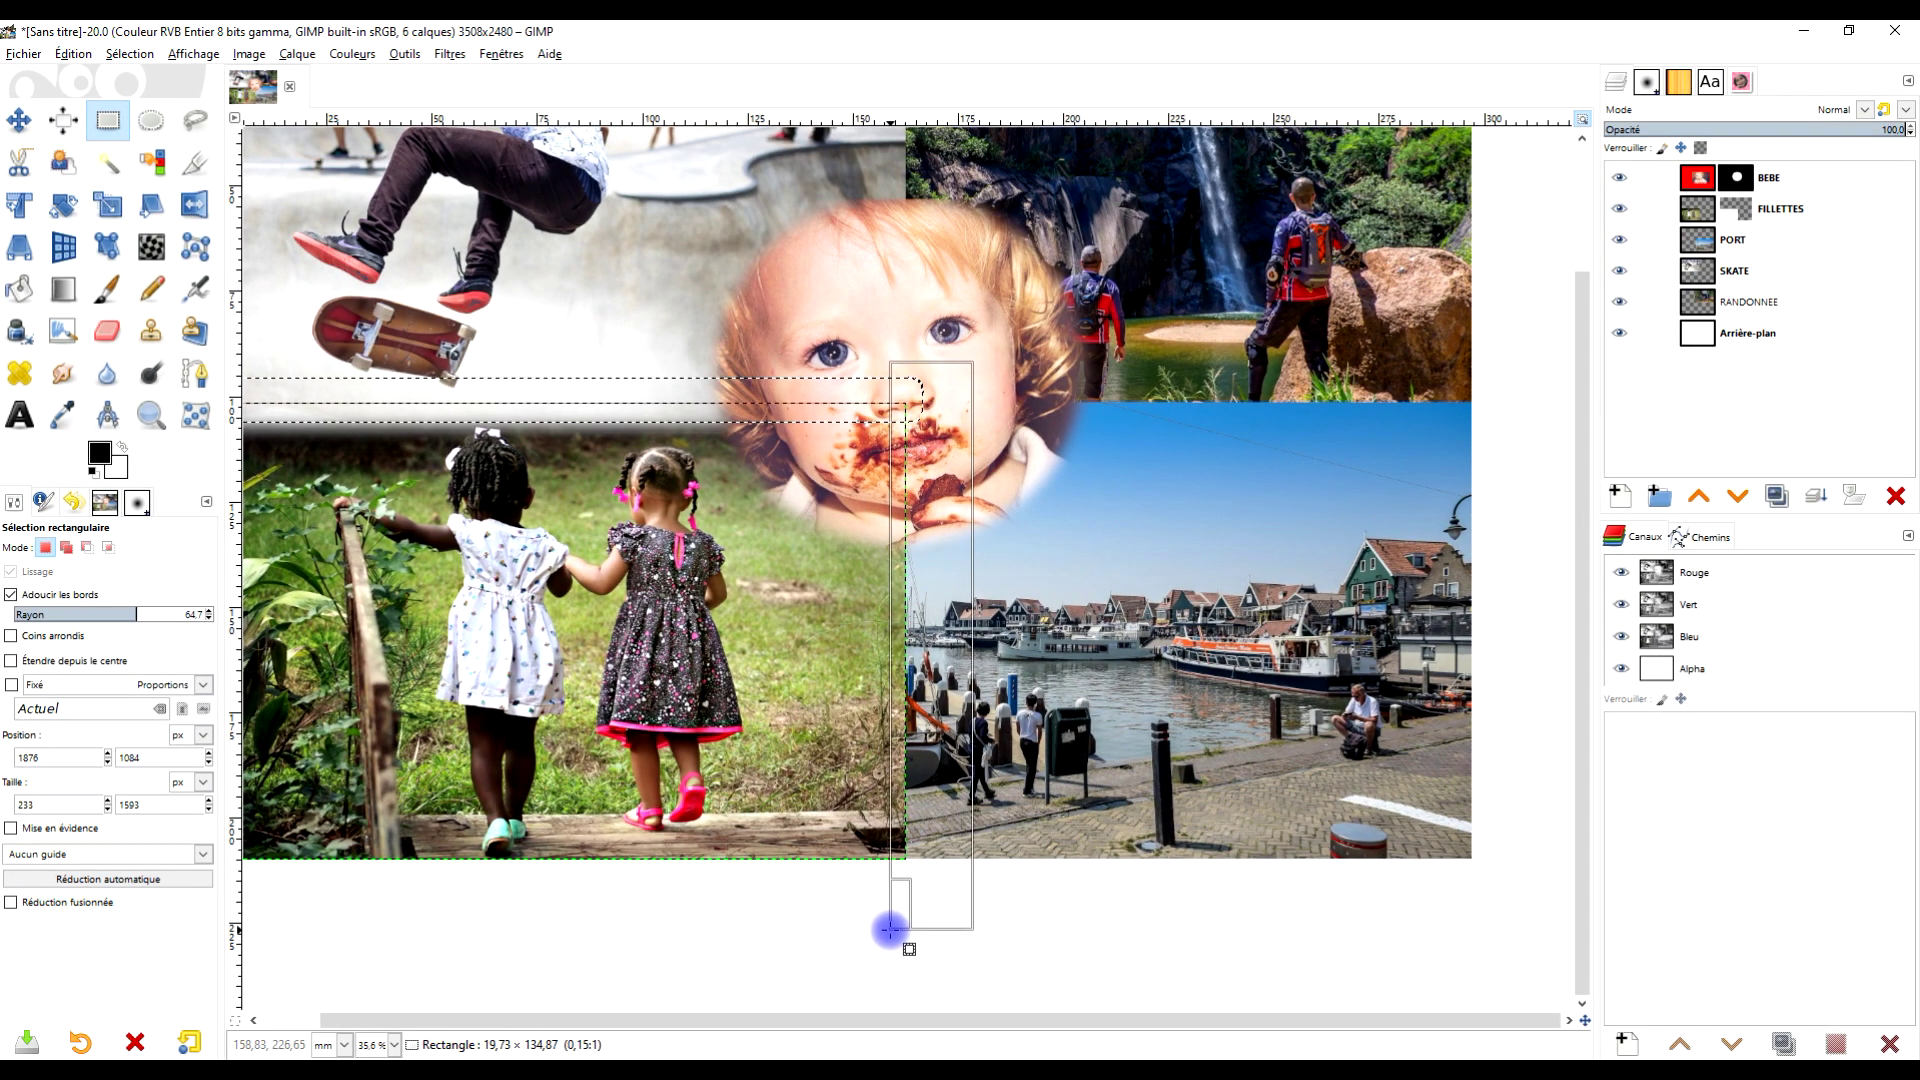
drag(888, 932, 888, 932)
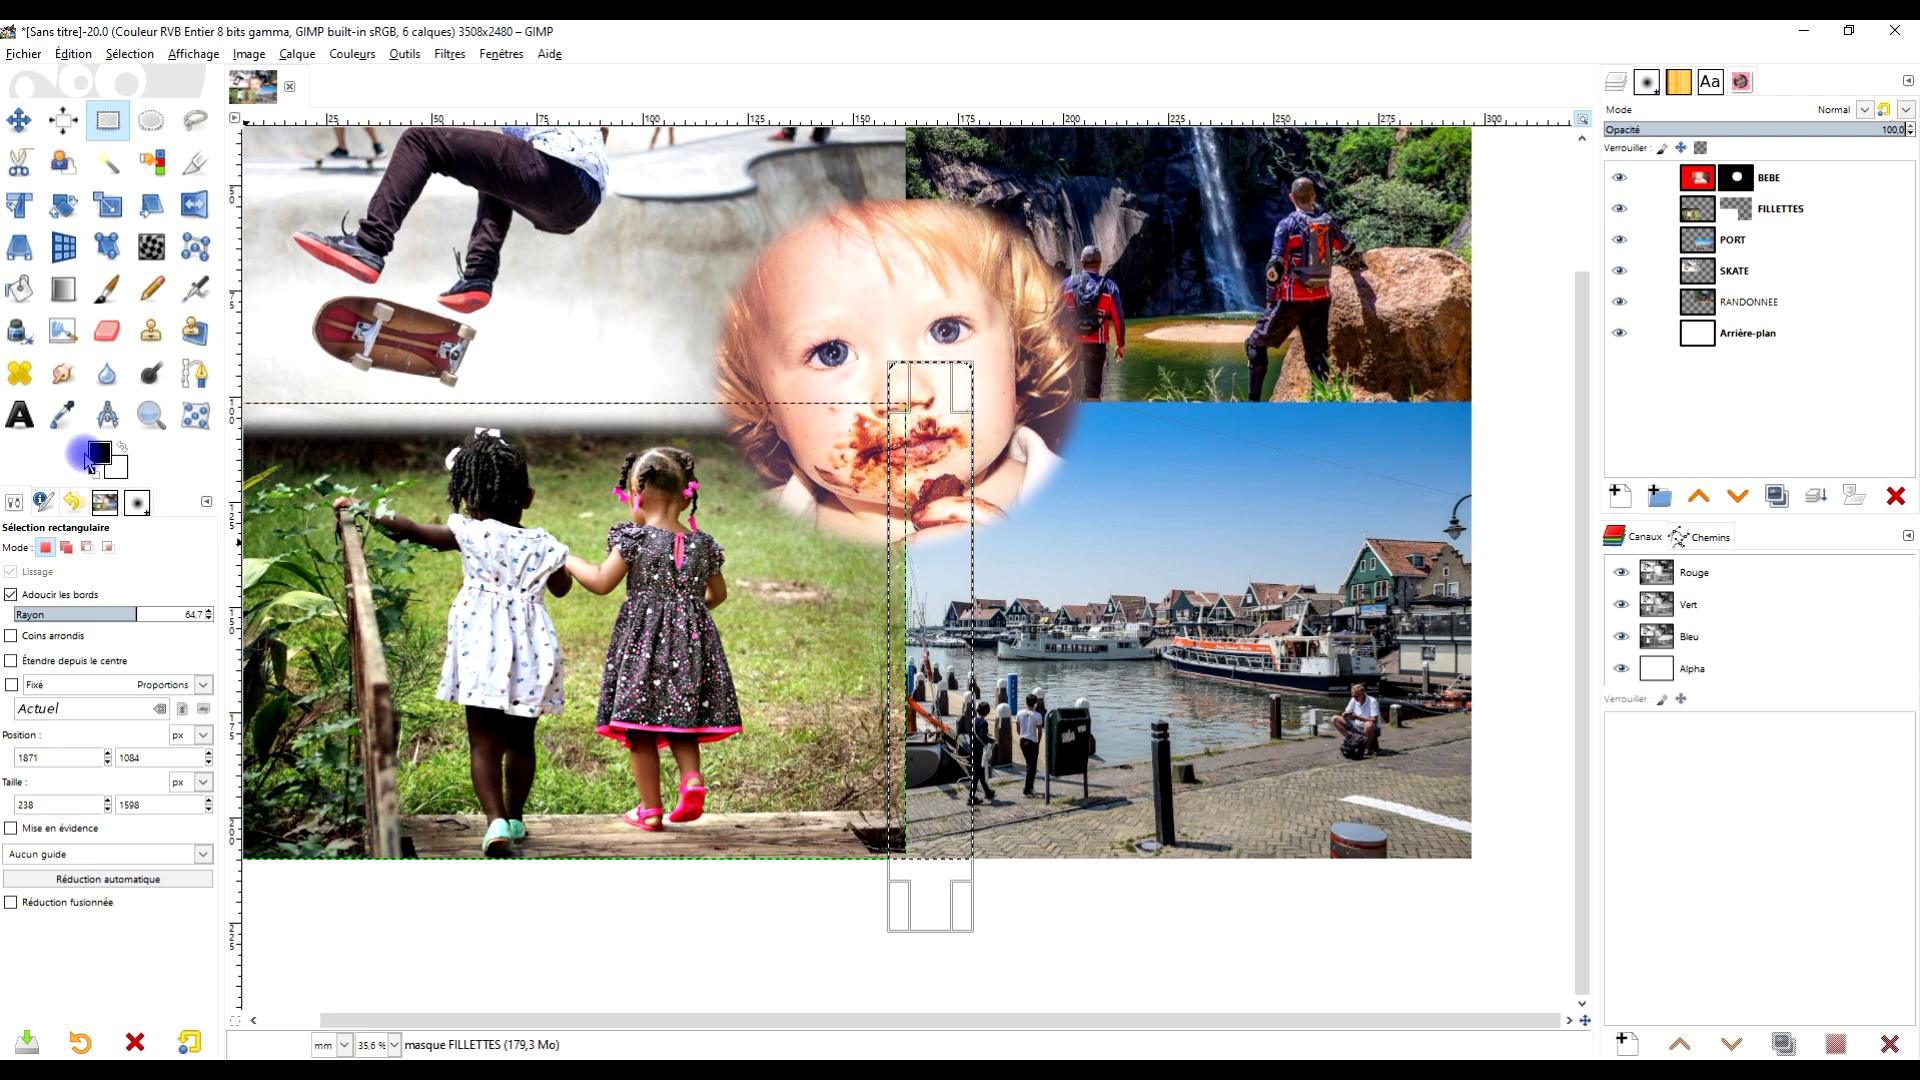
Fill the selected vertical strip of the FILLETTES mask with black and clear the selection
drag(99, 458, 906, 590)
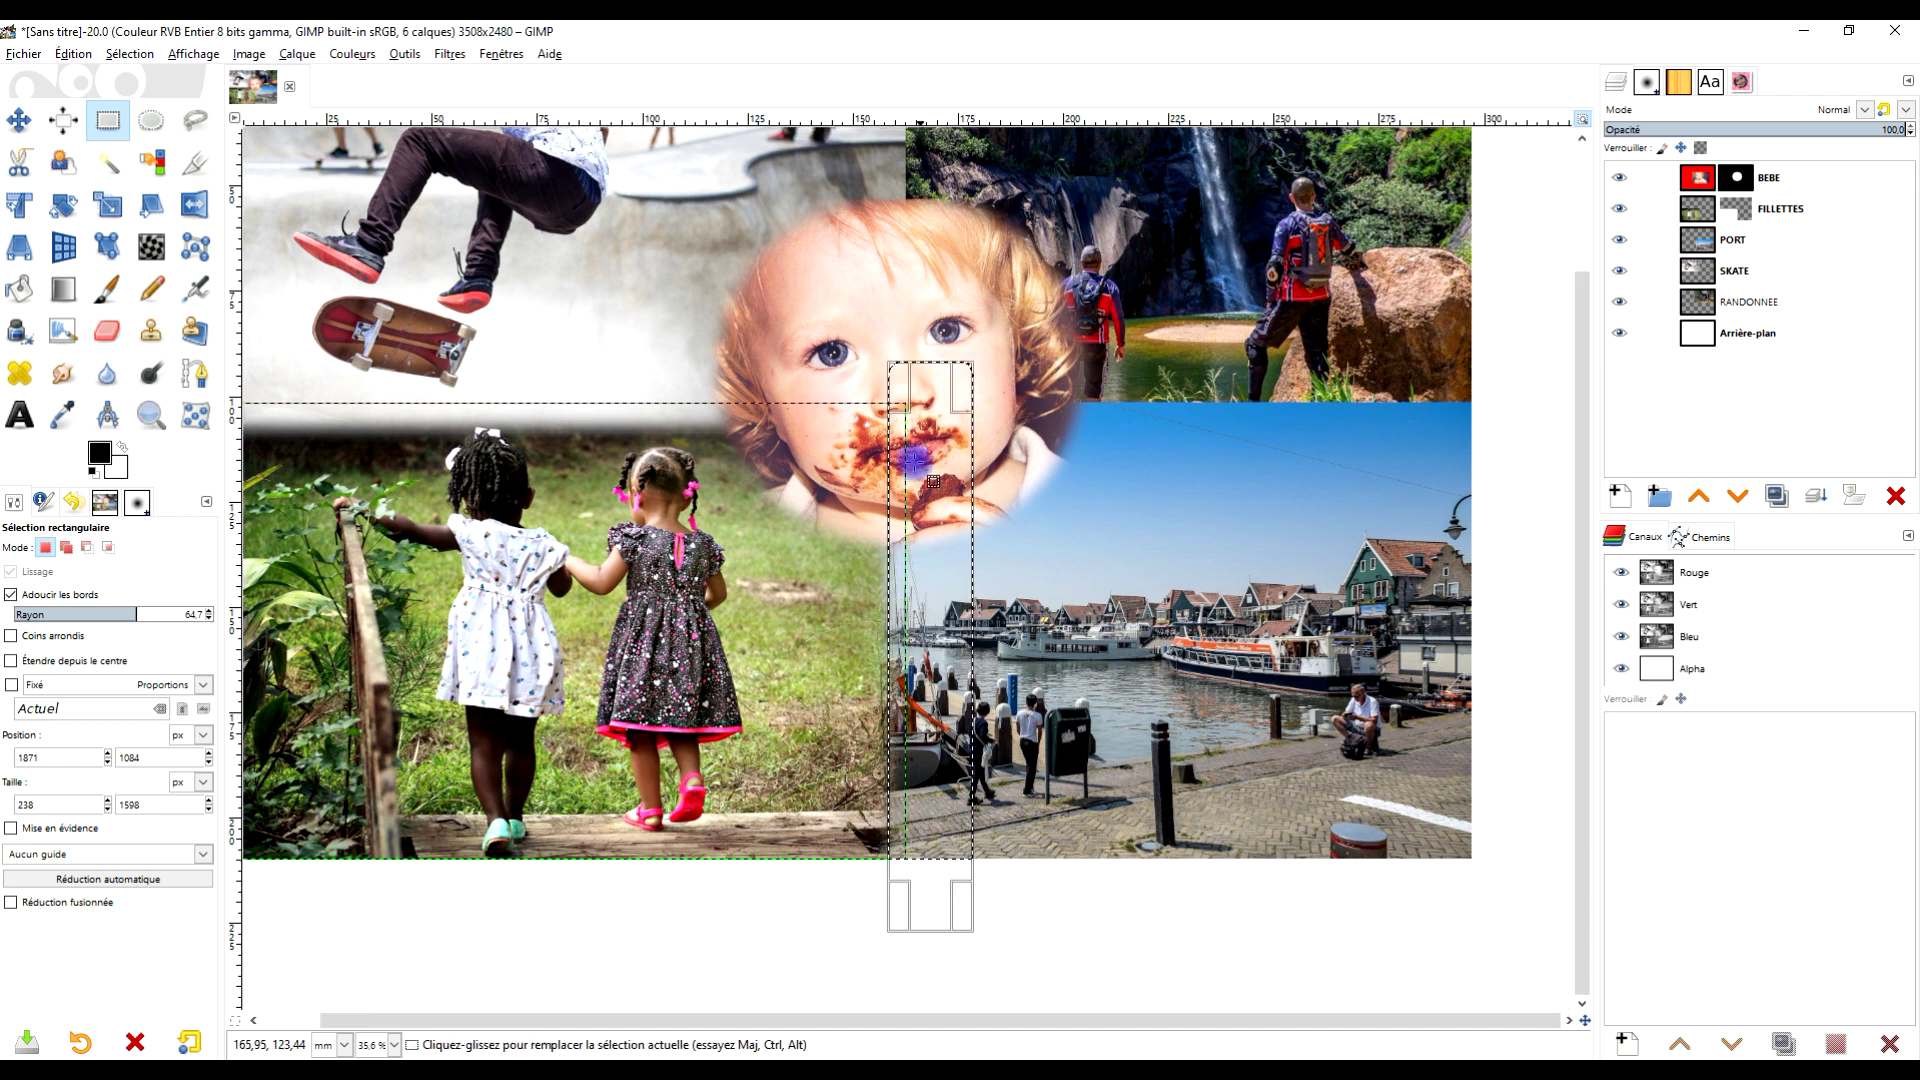
click(121, 124)
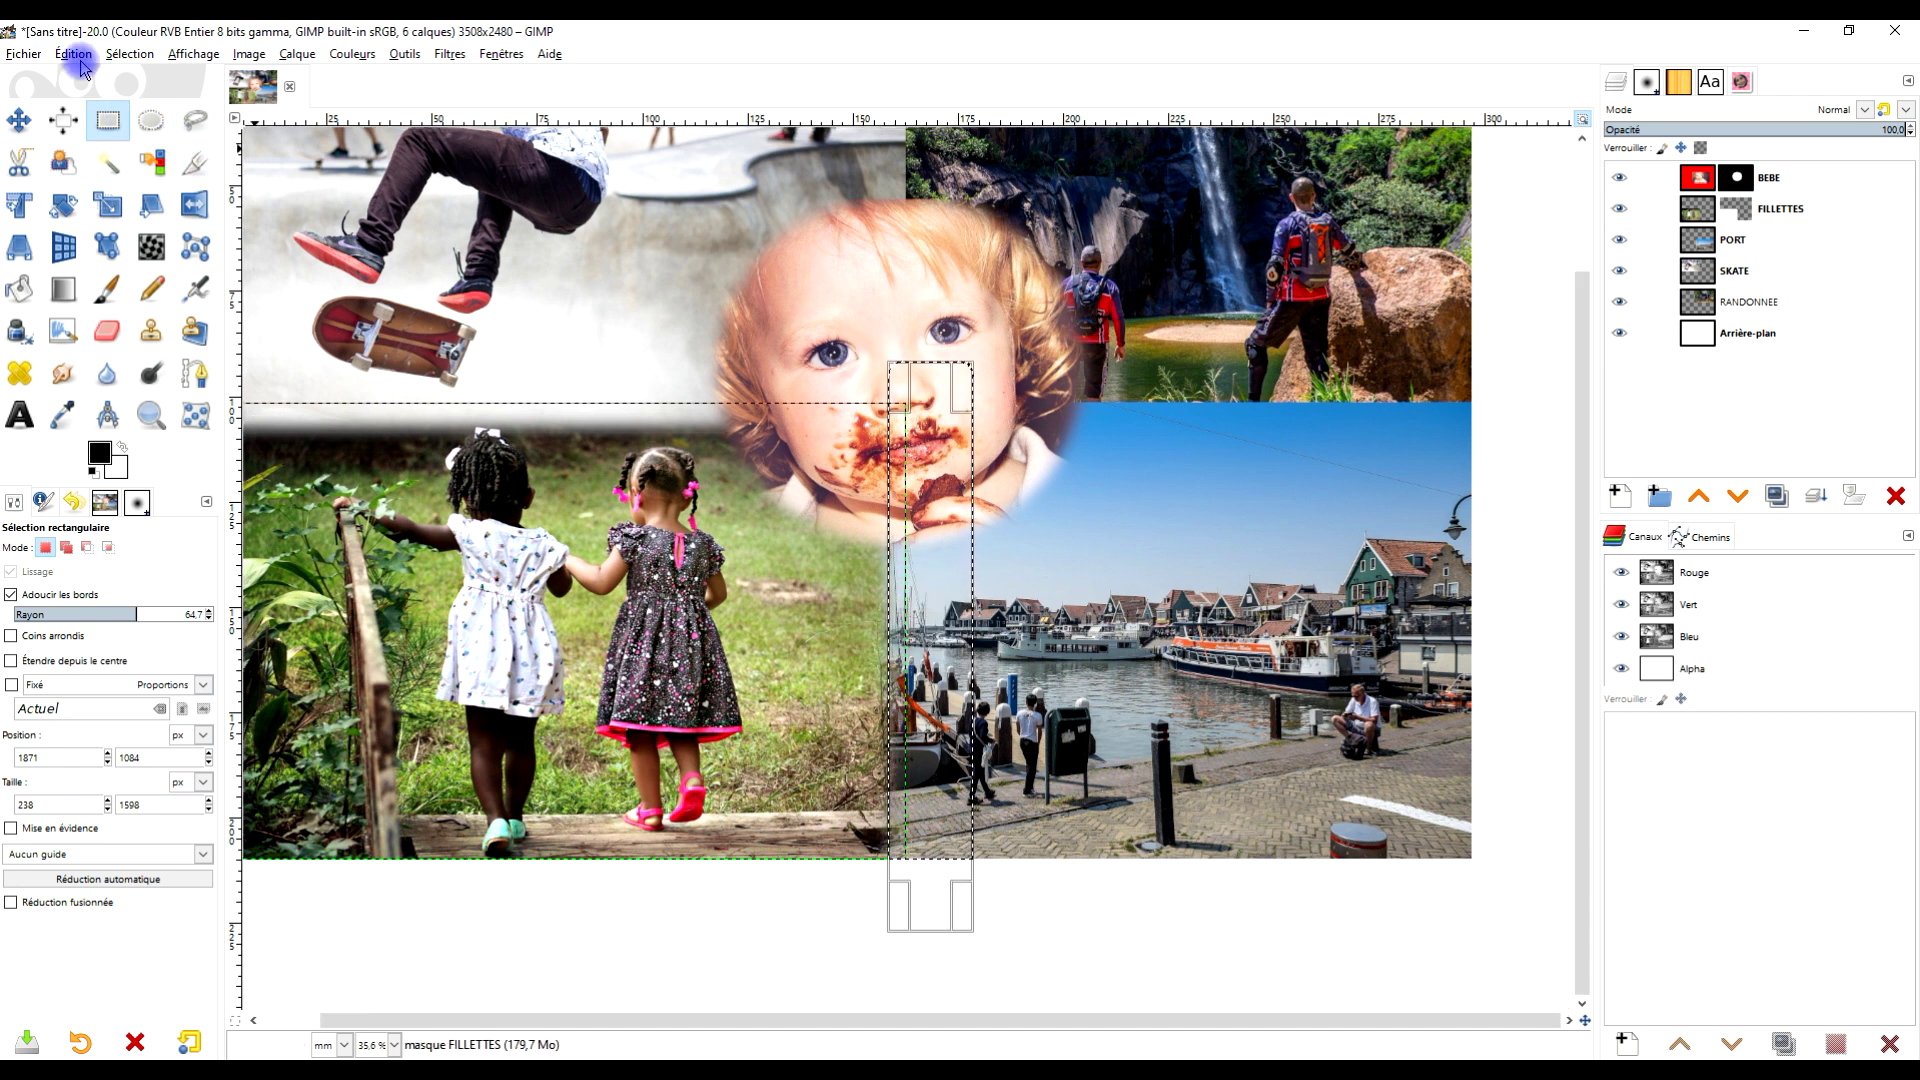
click(129, 54)
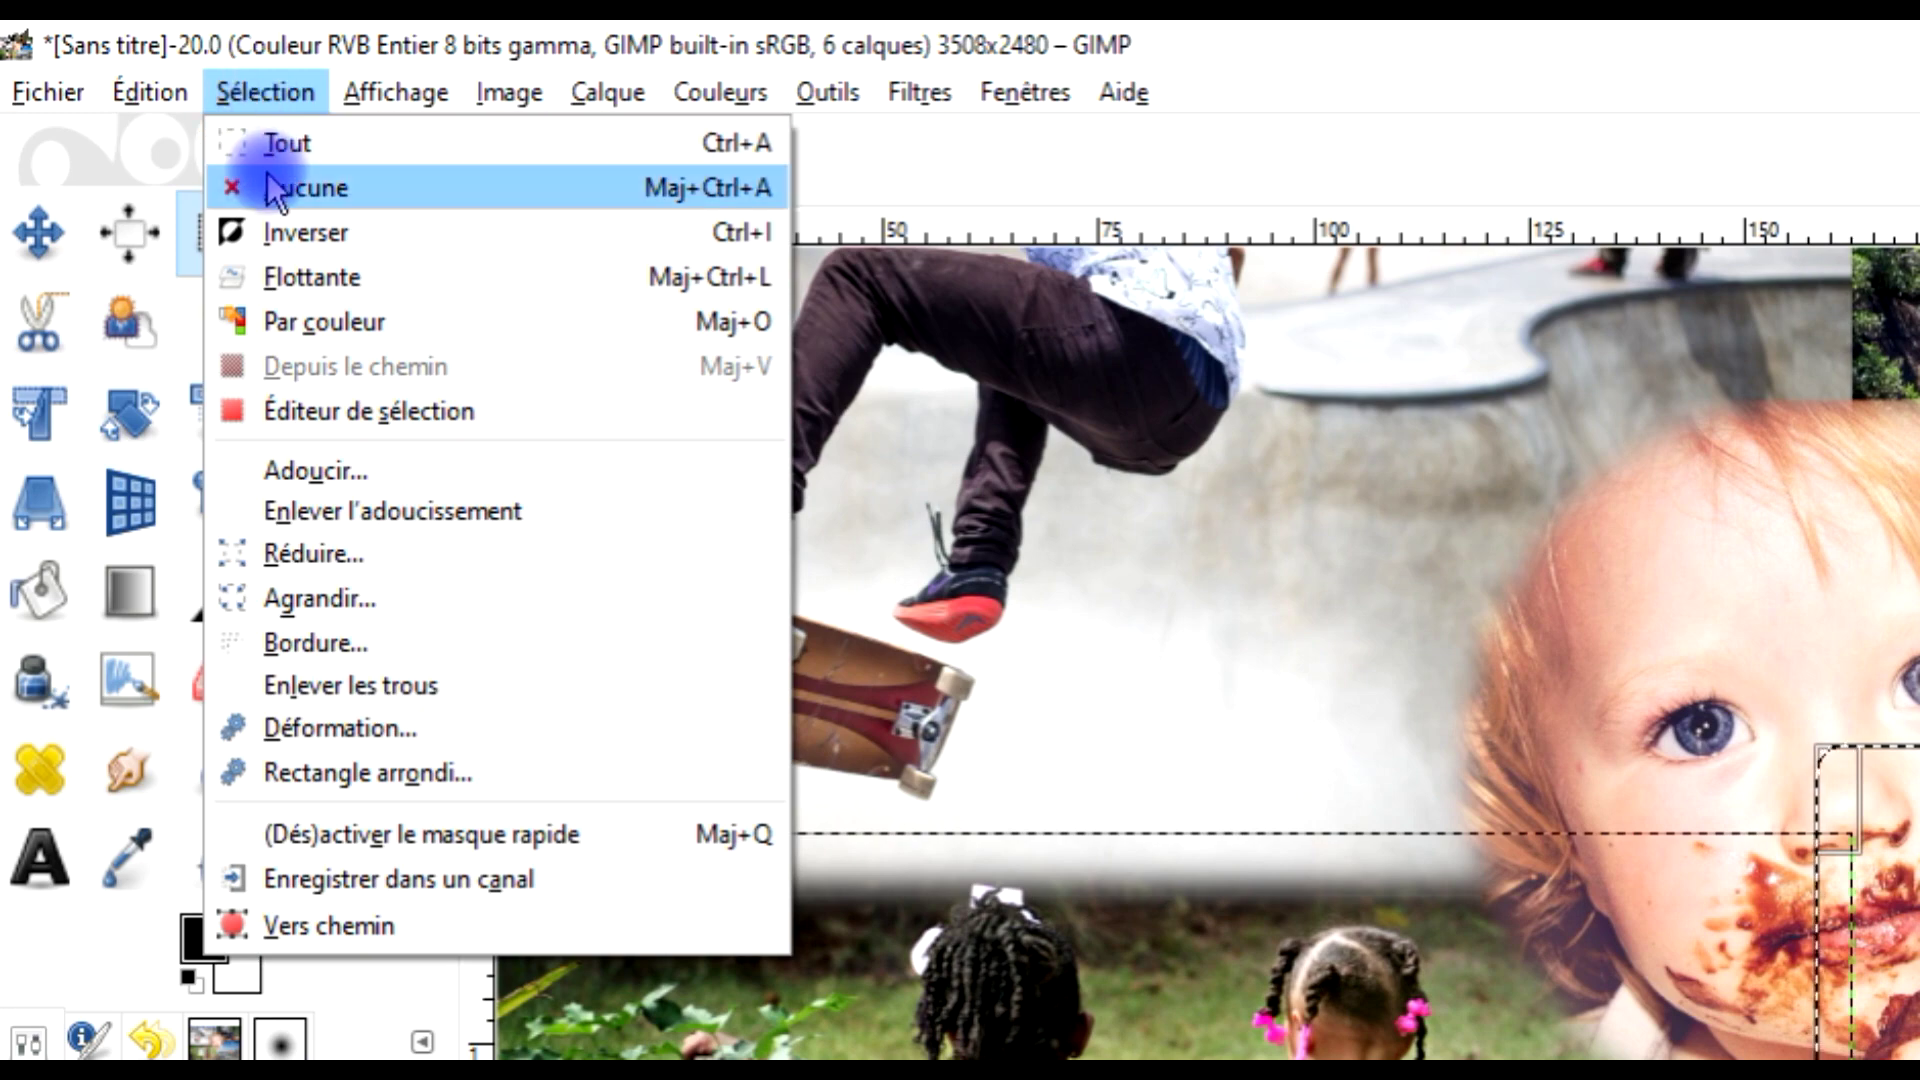
click(270, 184)
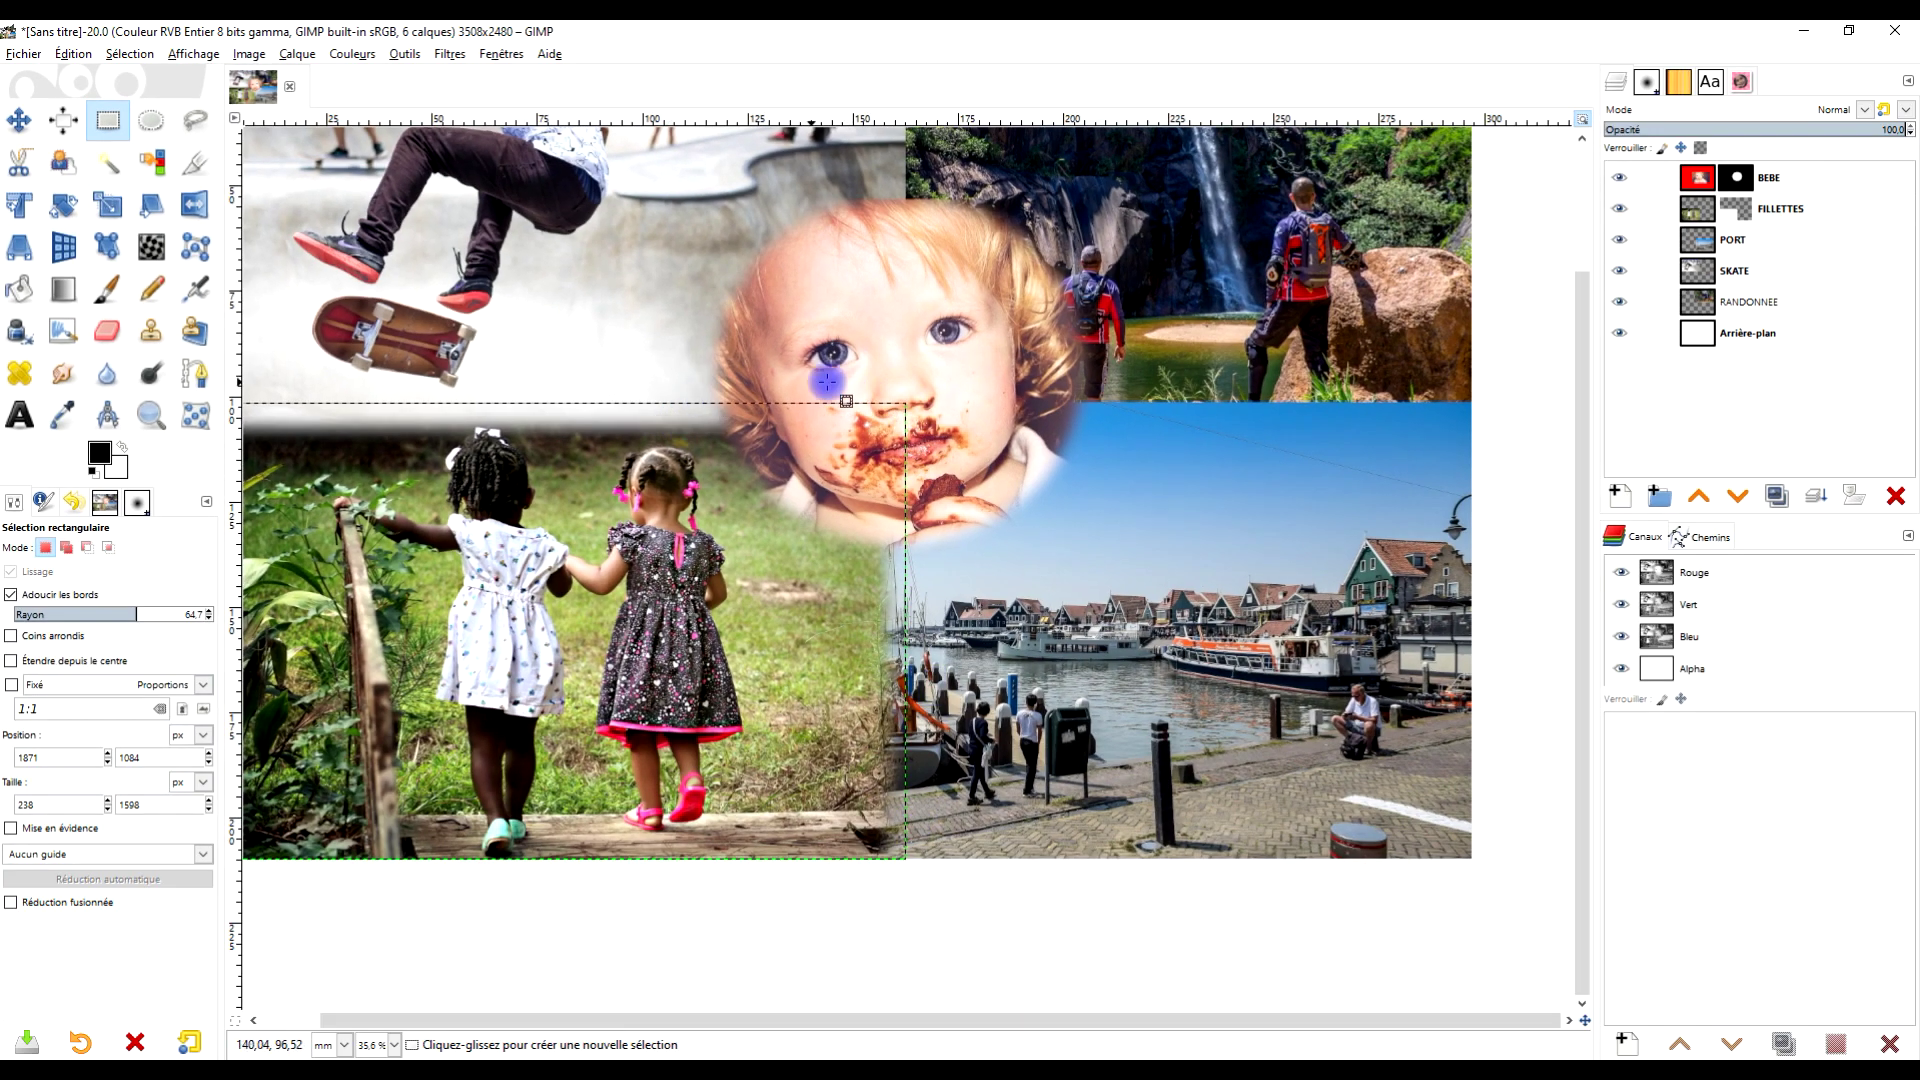
Resize the FILLETTES layer, together with its mask, to the image dimensions
right_click(1705, 215)
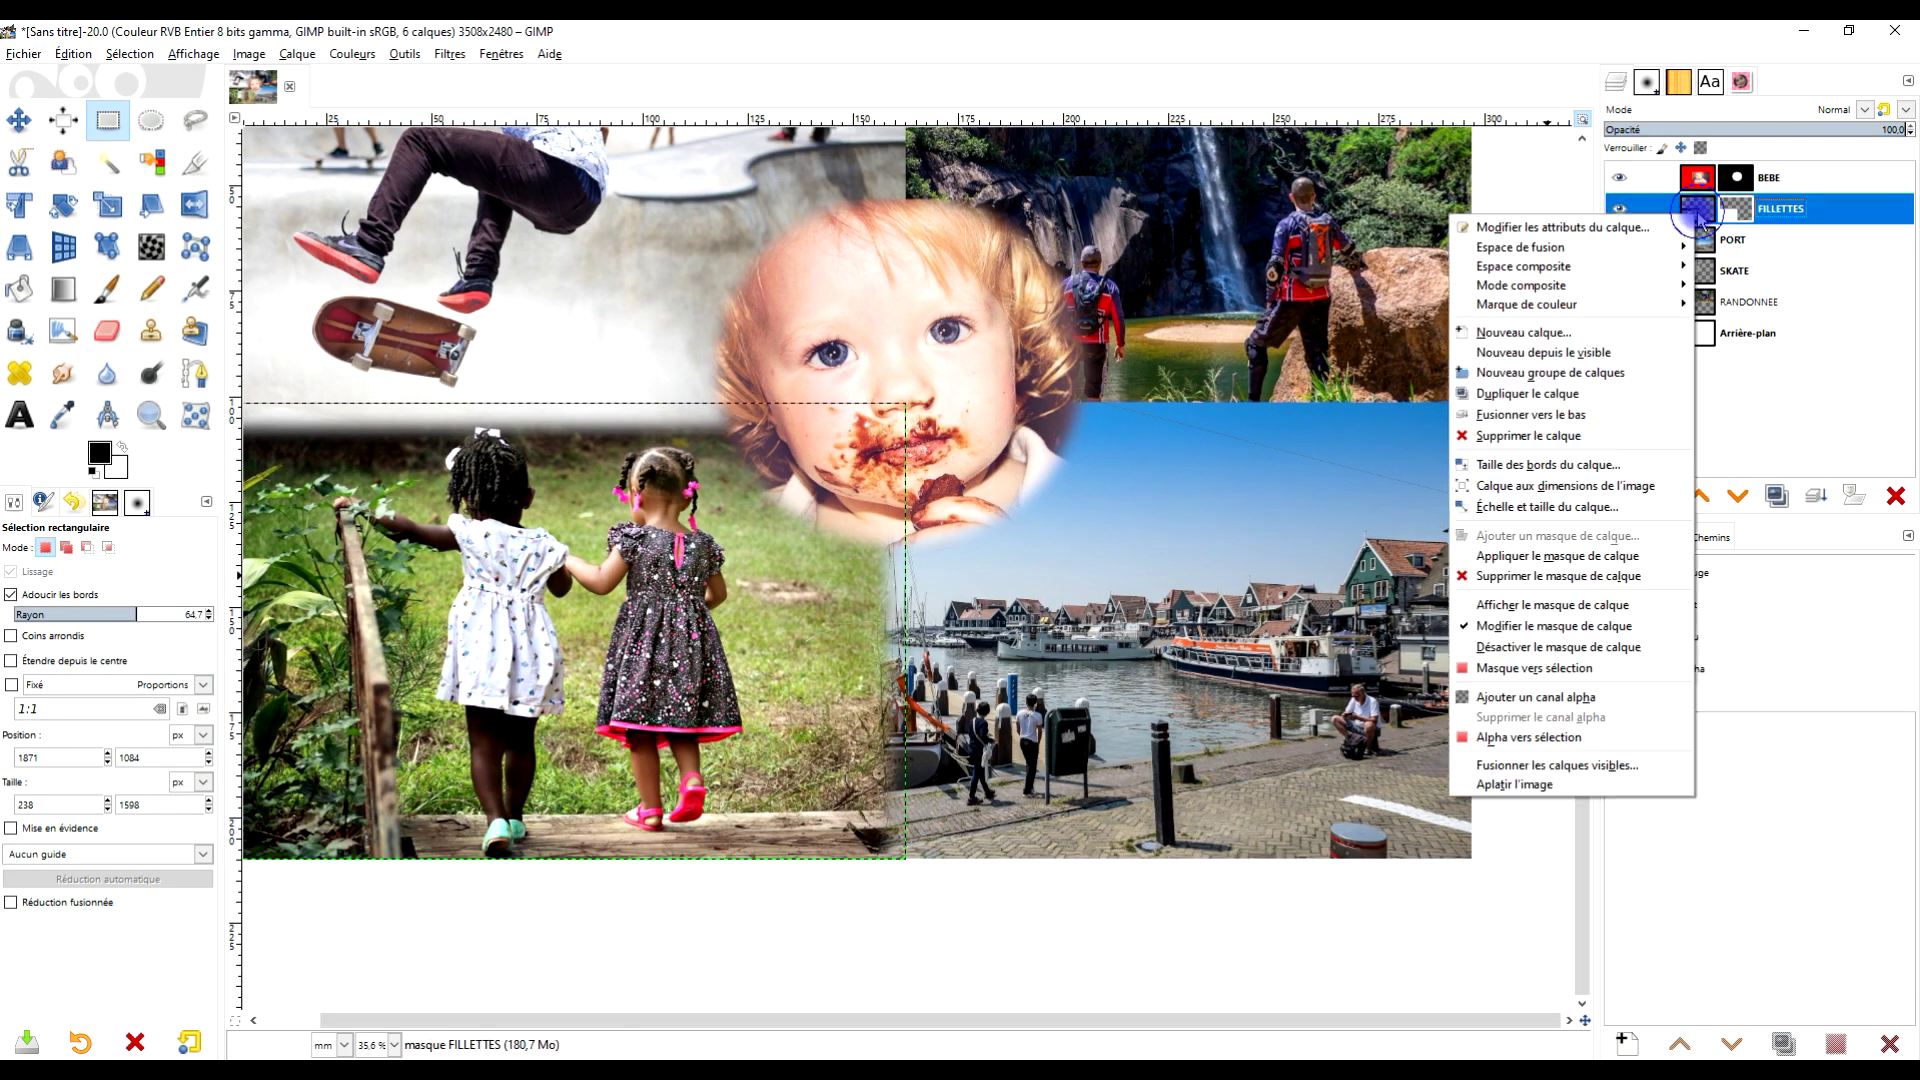
click(1632, 487)
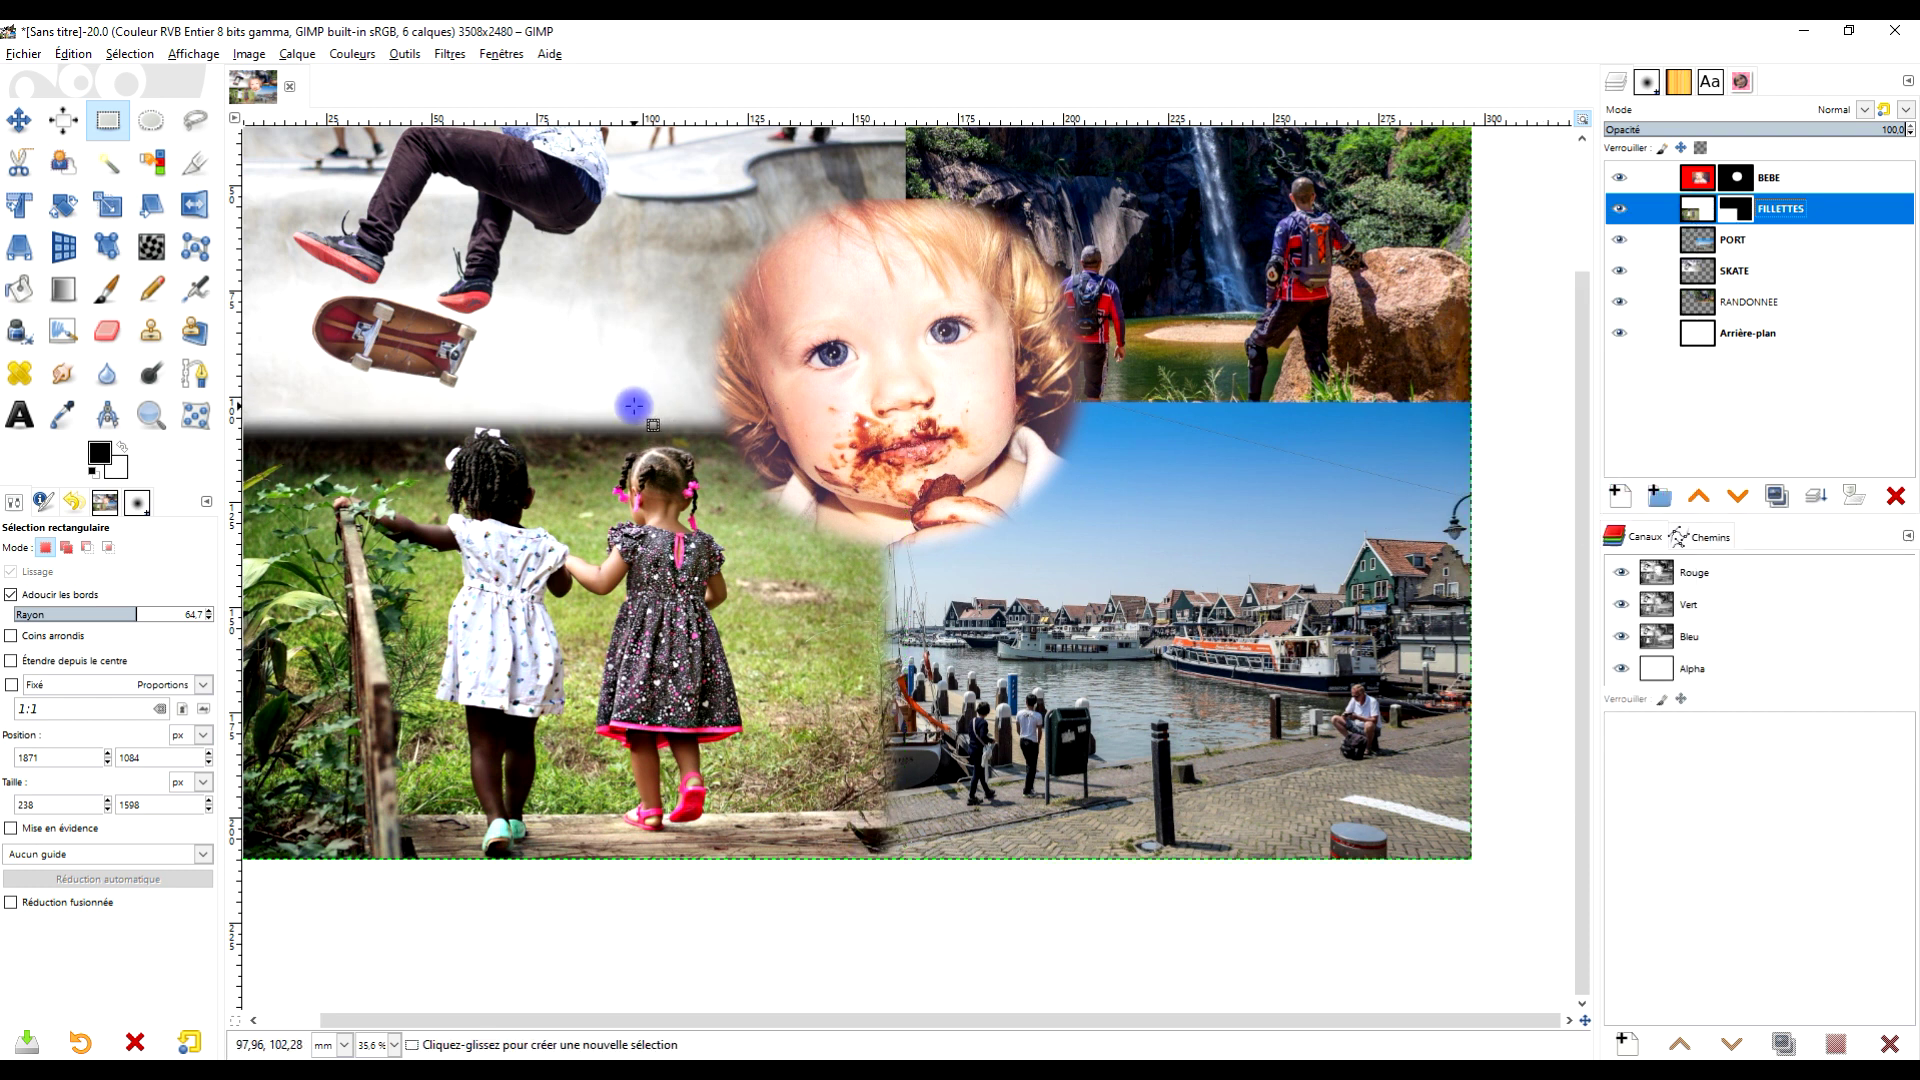
drag(1073, 304, 1012, 488)
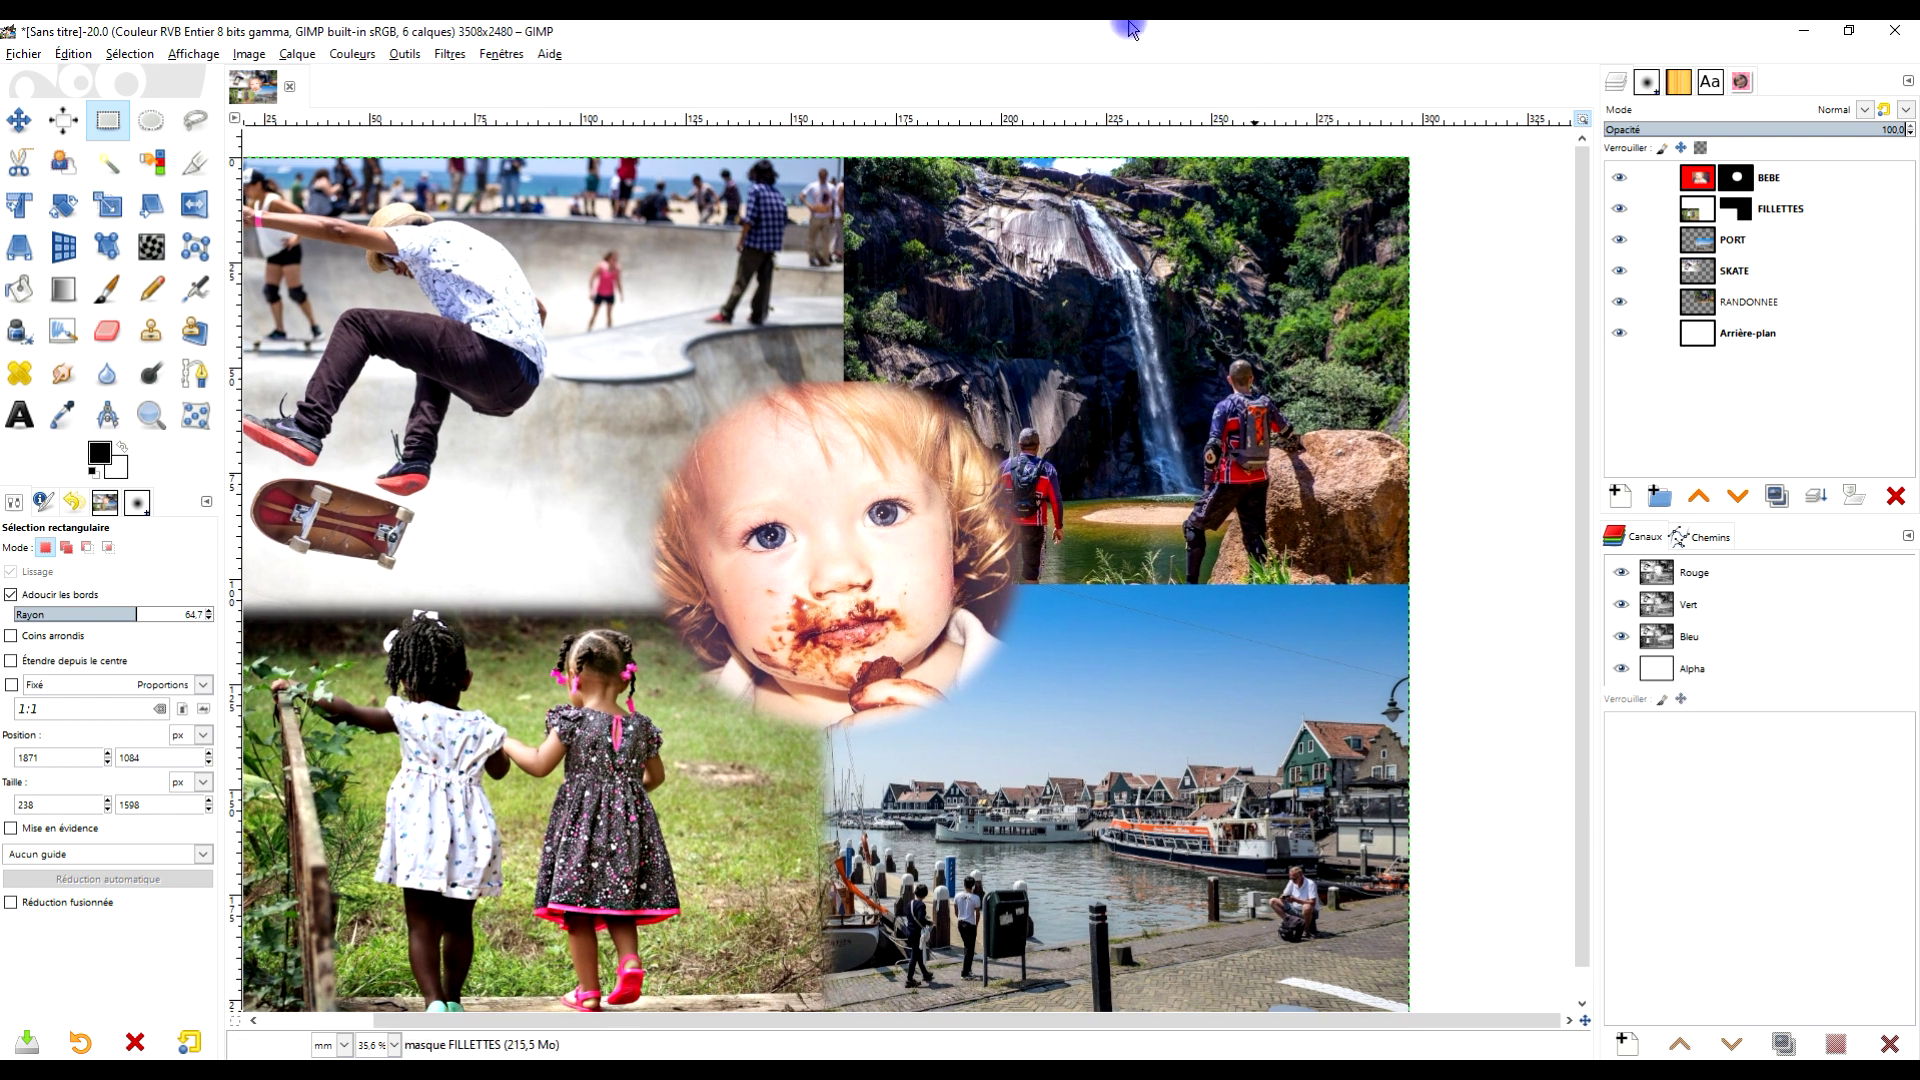
Check the PORT photo by toggling its visibility and move its layer down two places, below RANDONNEE
click(1621, 240)
click(1621, 240)
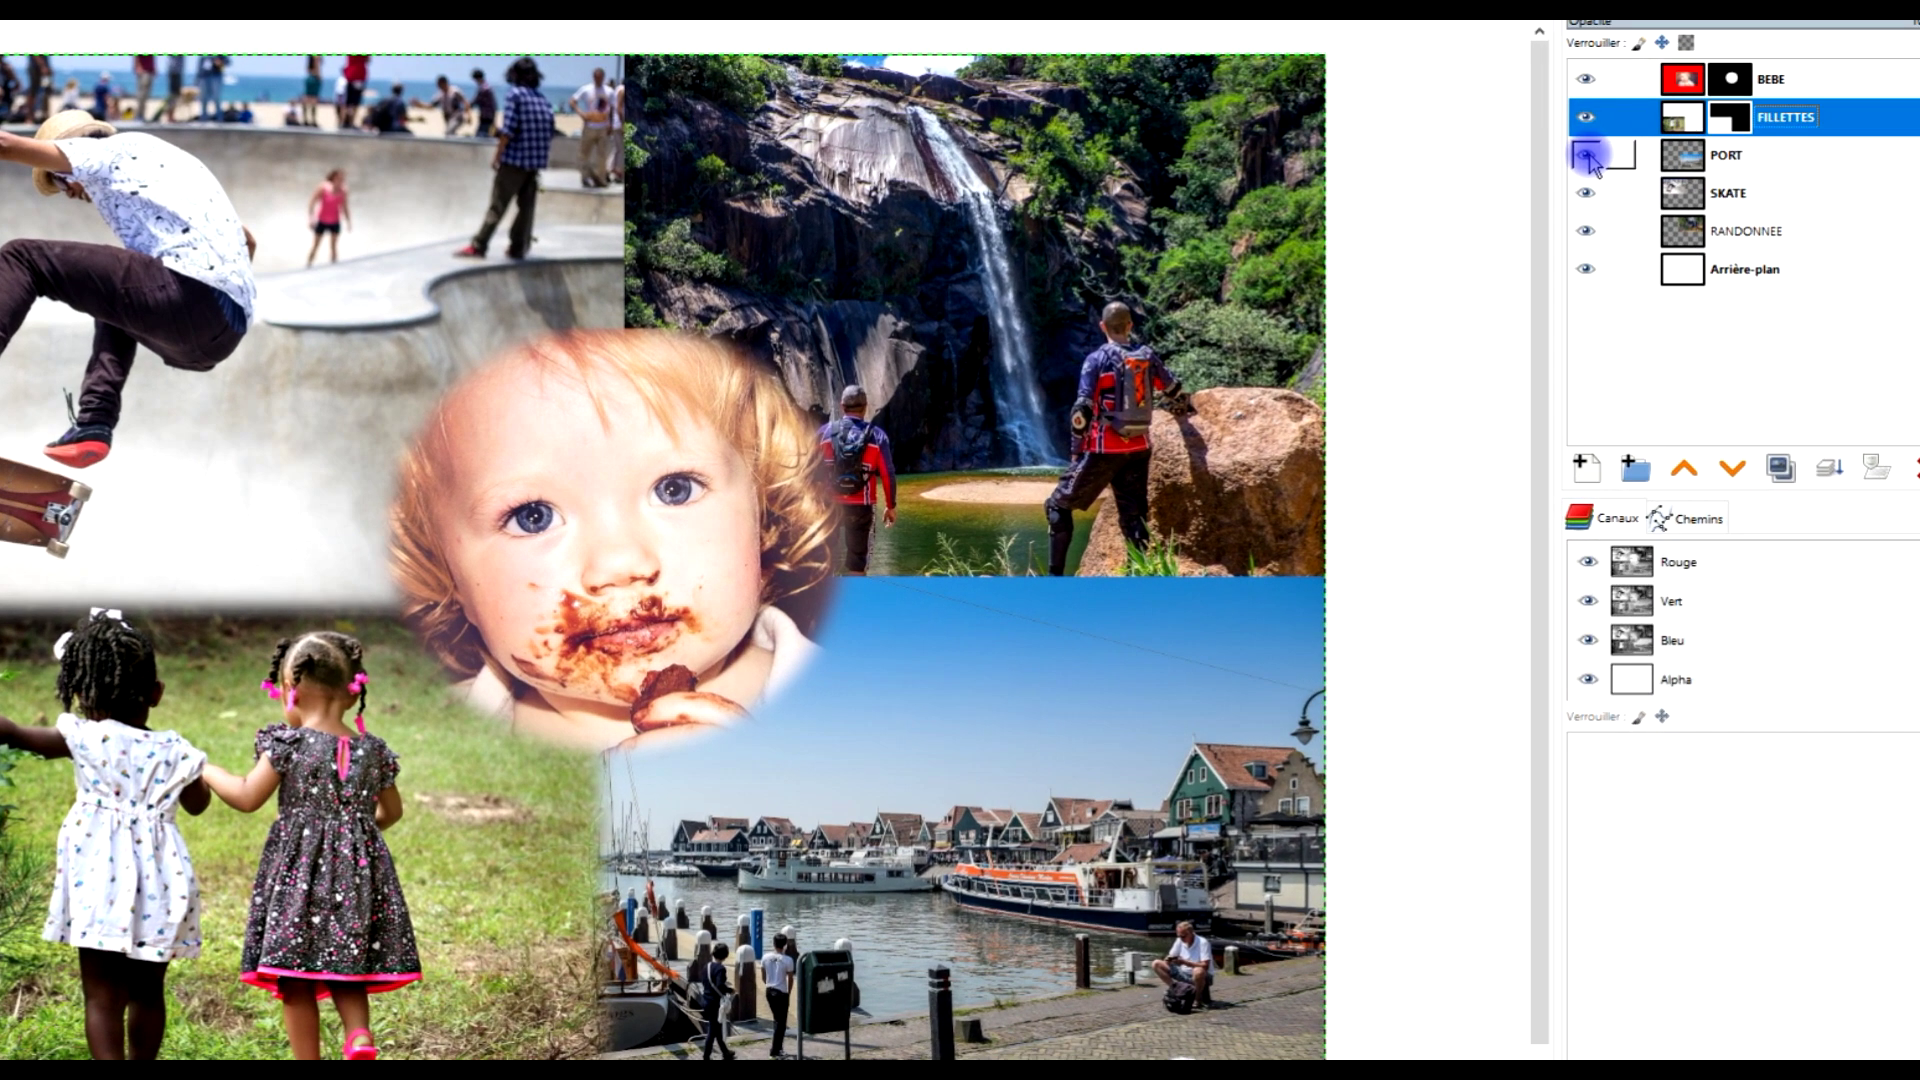
click(1715, 158)
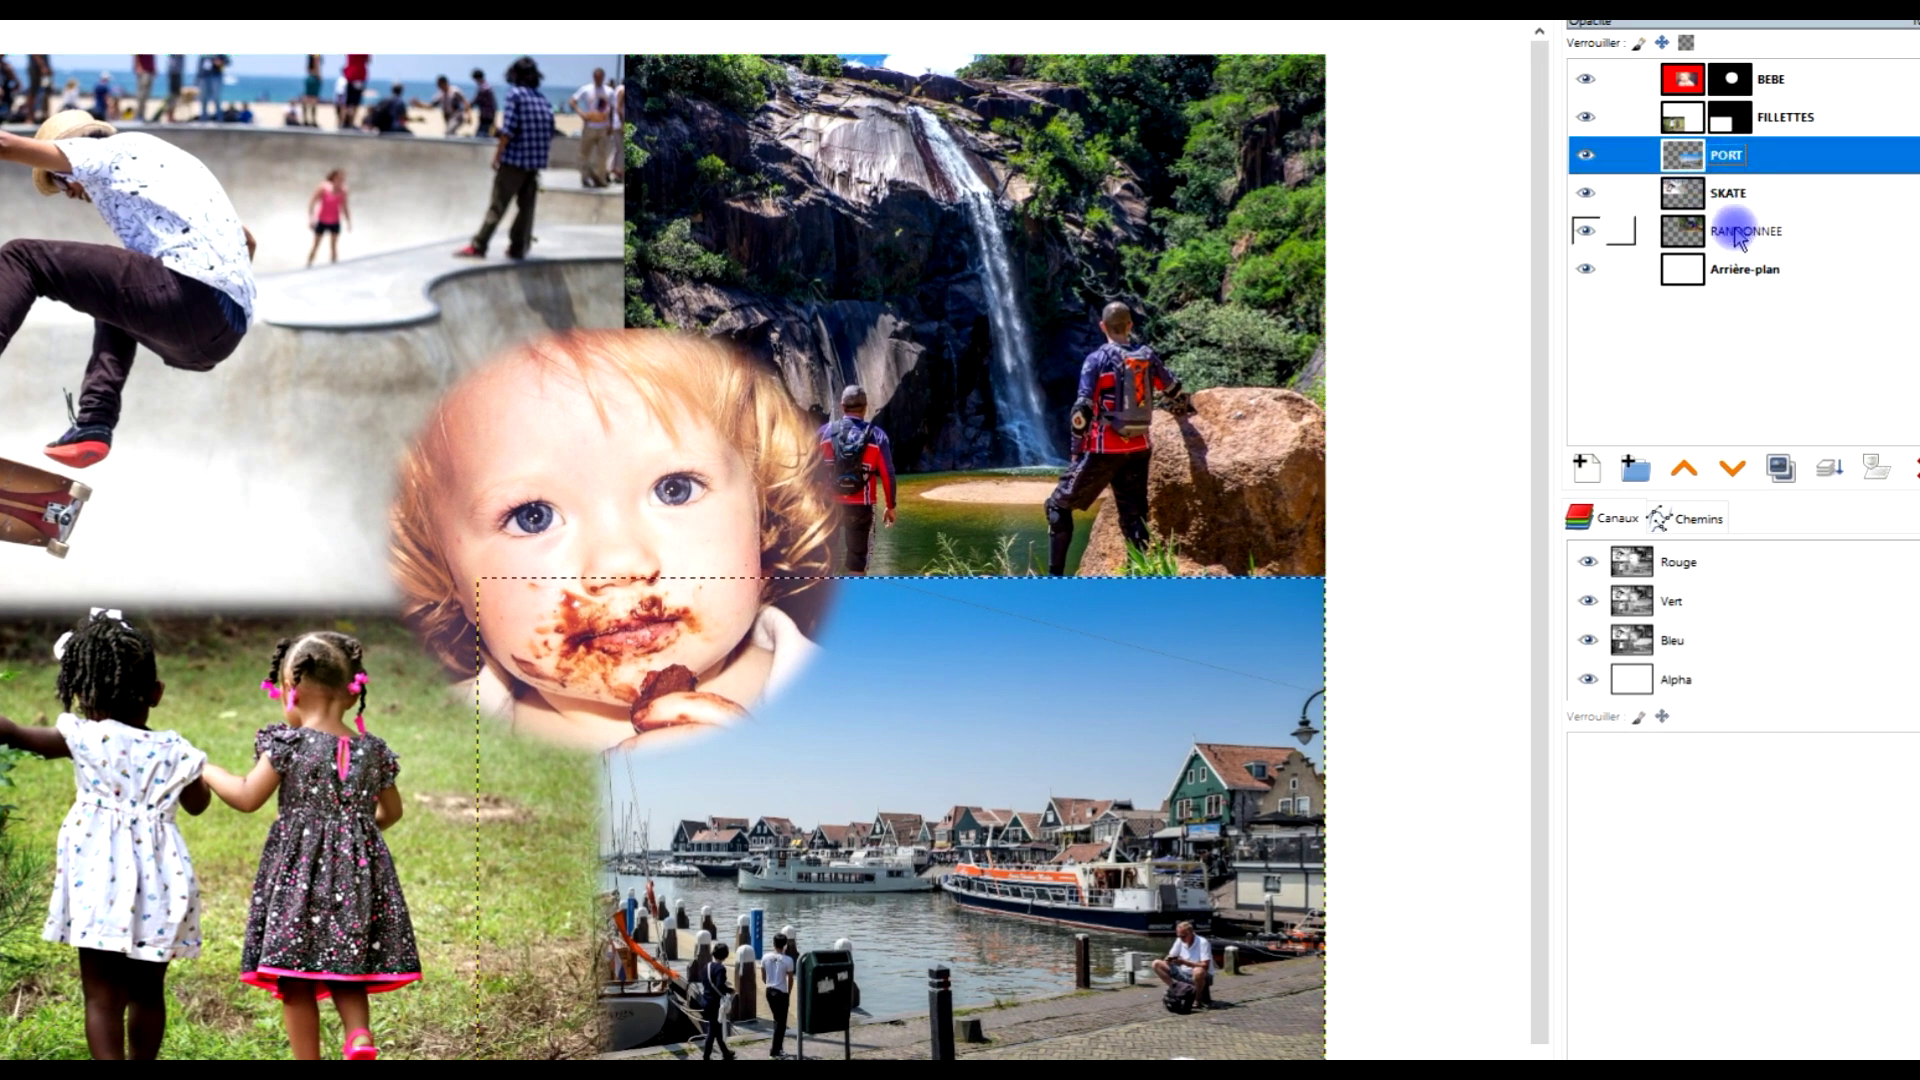
click(1738, 470)
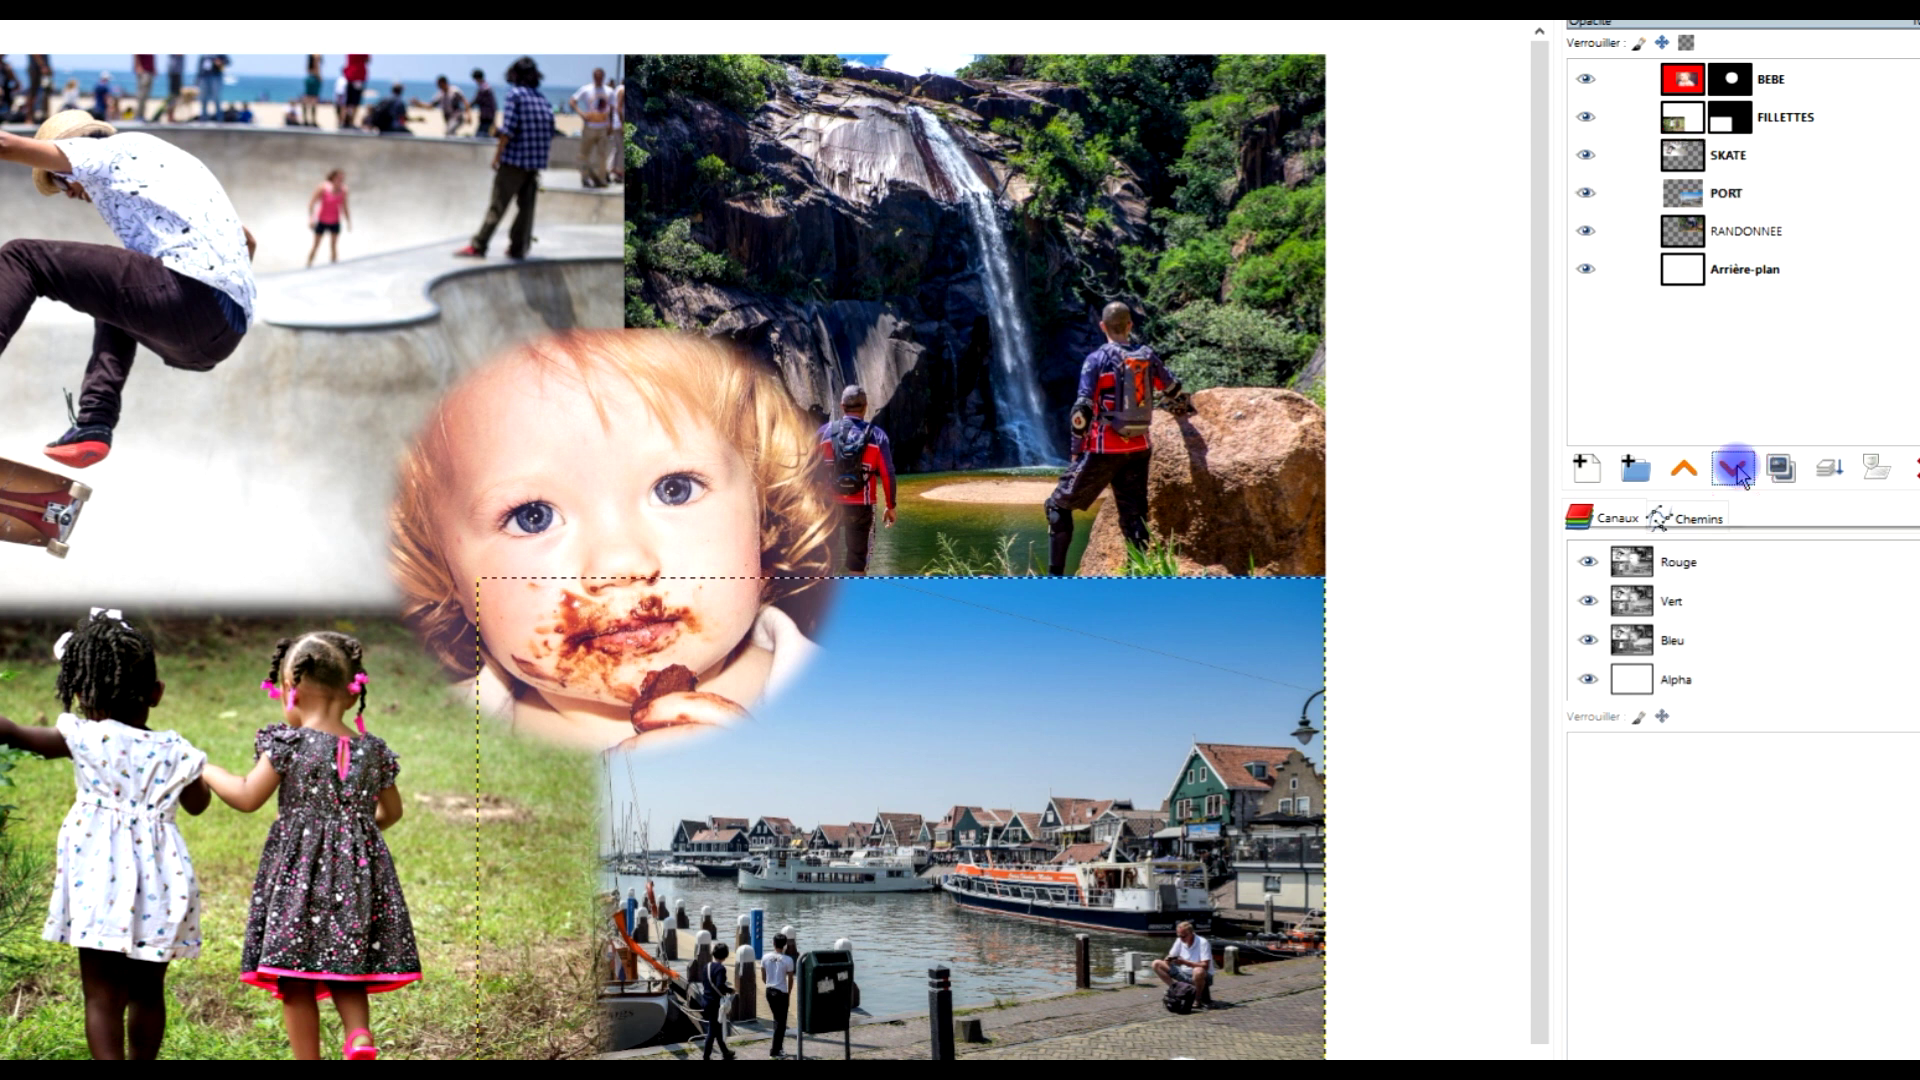
click(1738, 470)
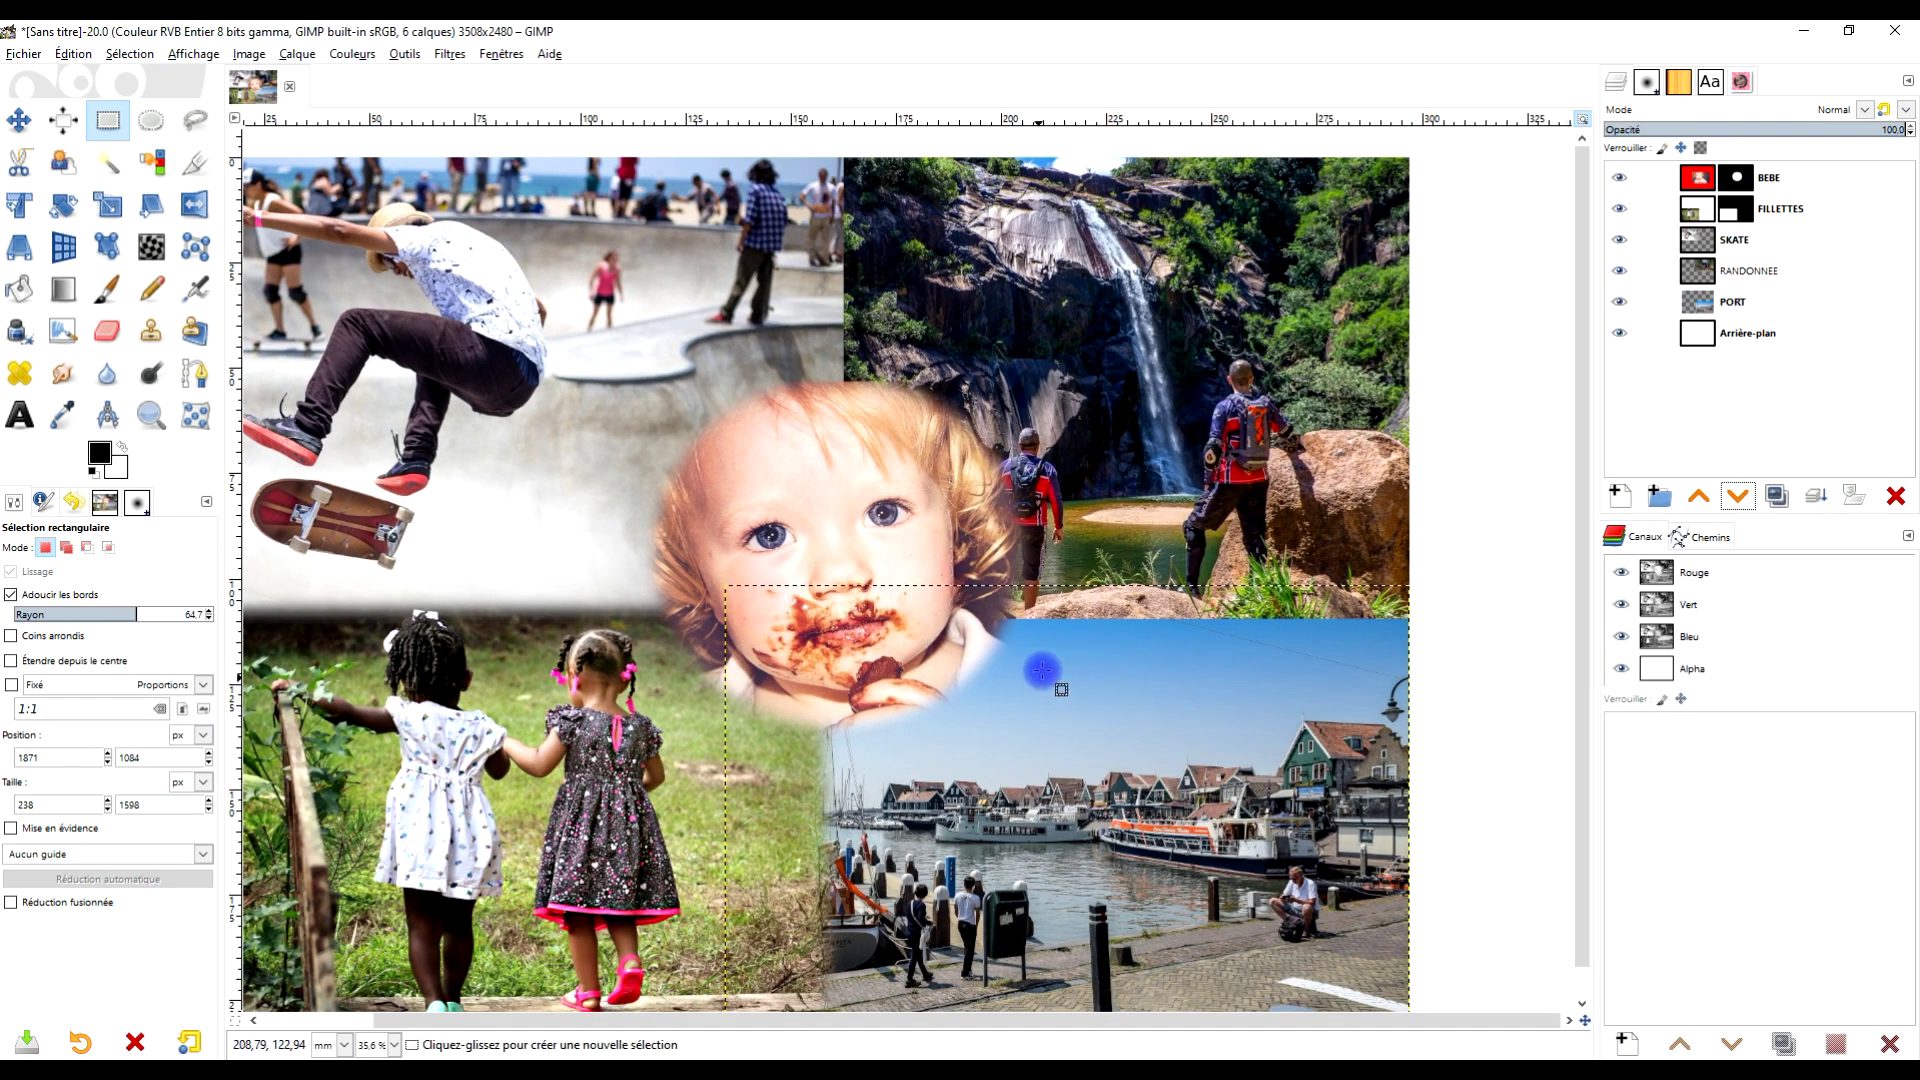
Raise the RANDONNEE layer above SKATE and toggle its visibility to check where it overlaps the other photos
click(1619, 270)
click(1619, 271)
click(1619, 270)
click(1619, 271)
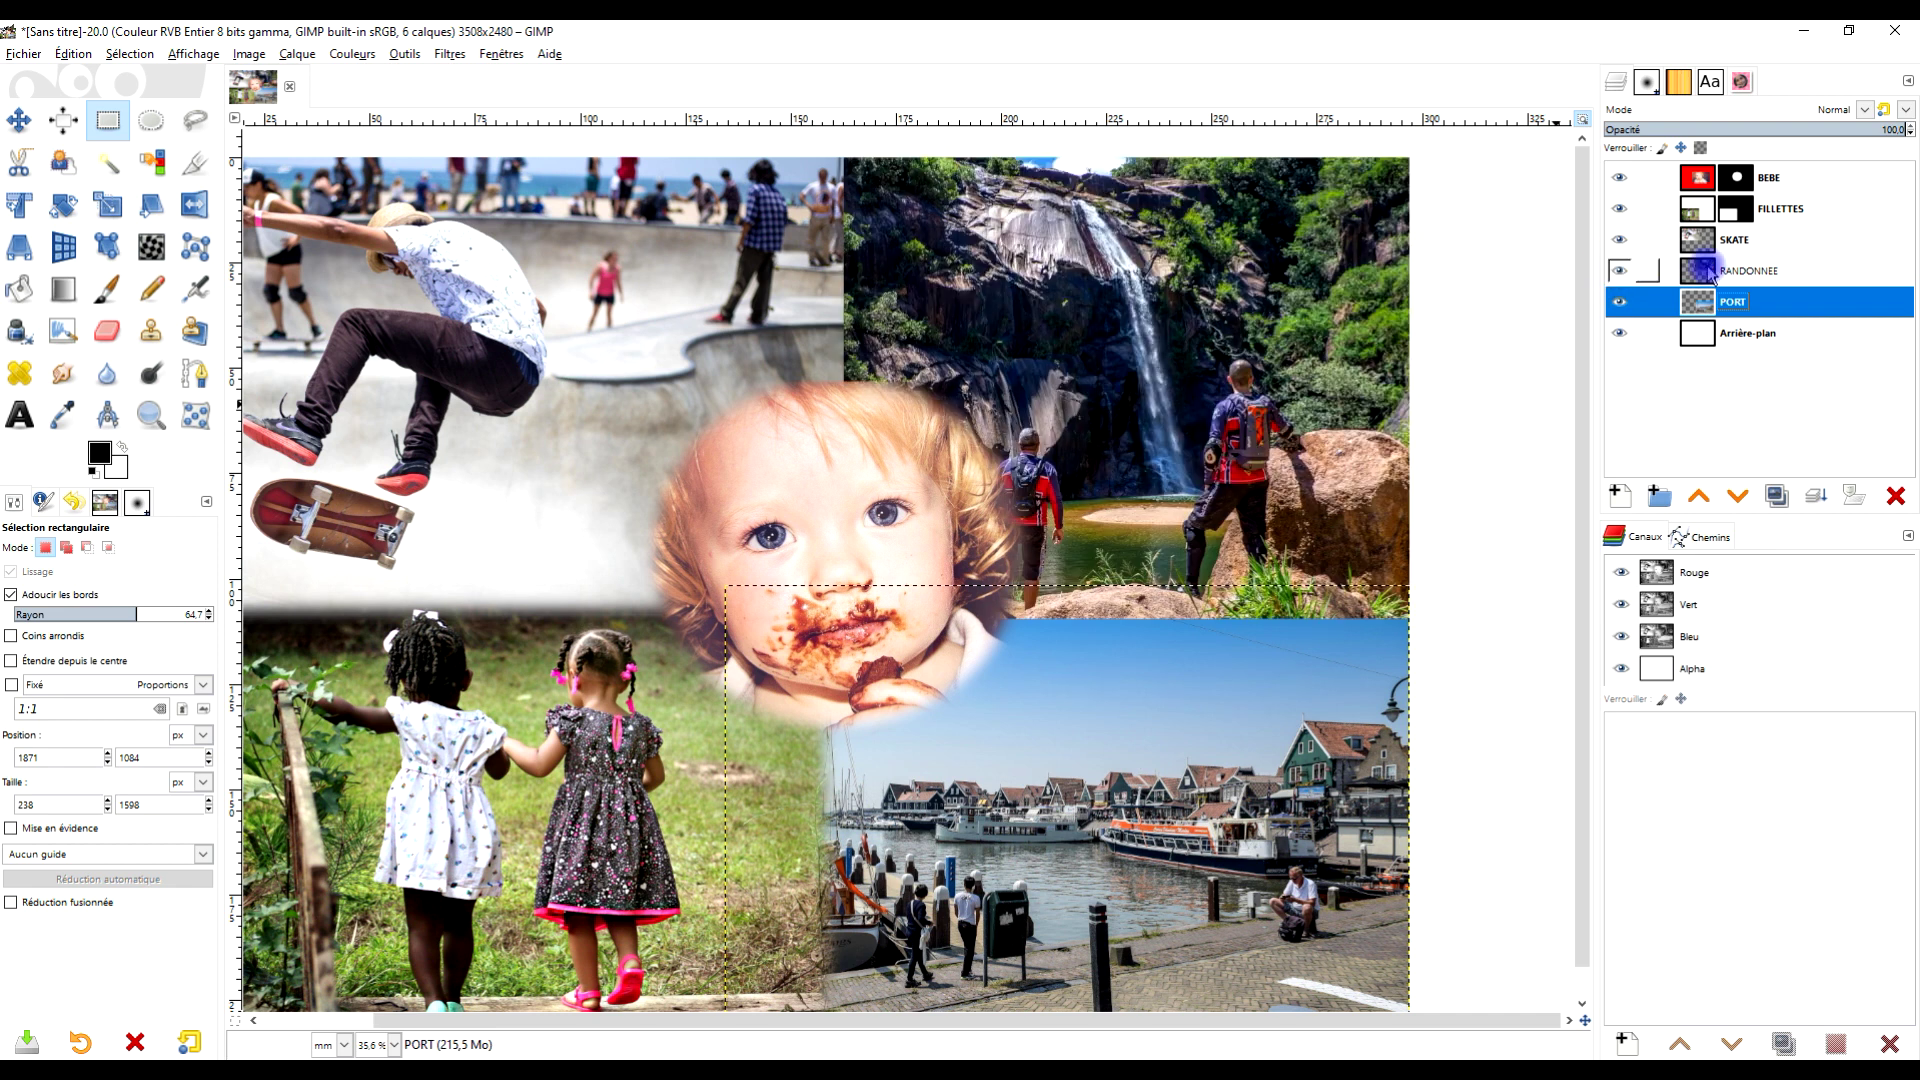
click(1706, 278)
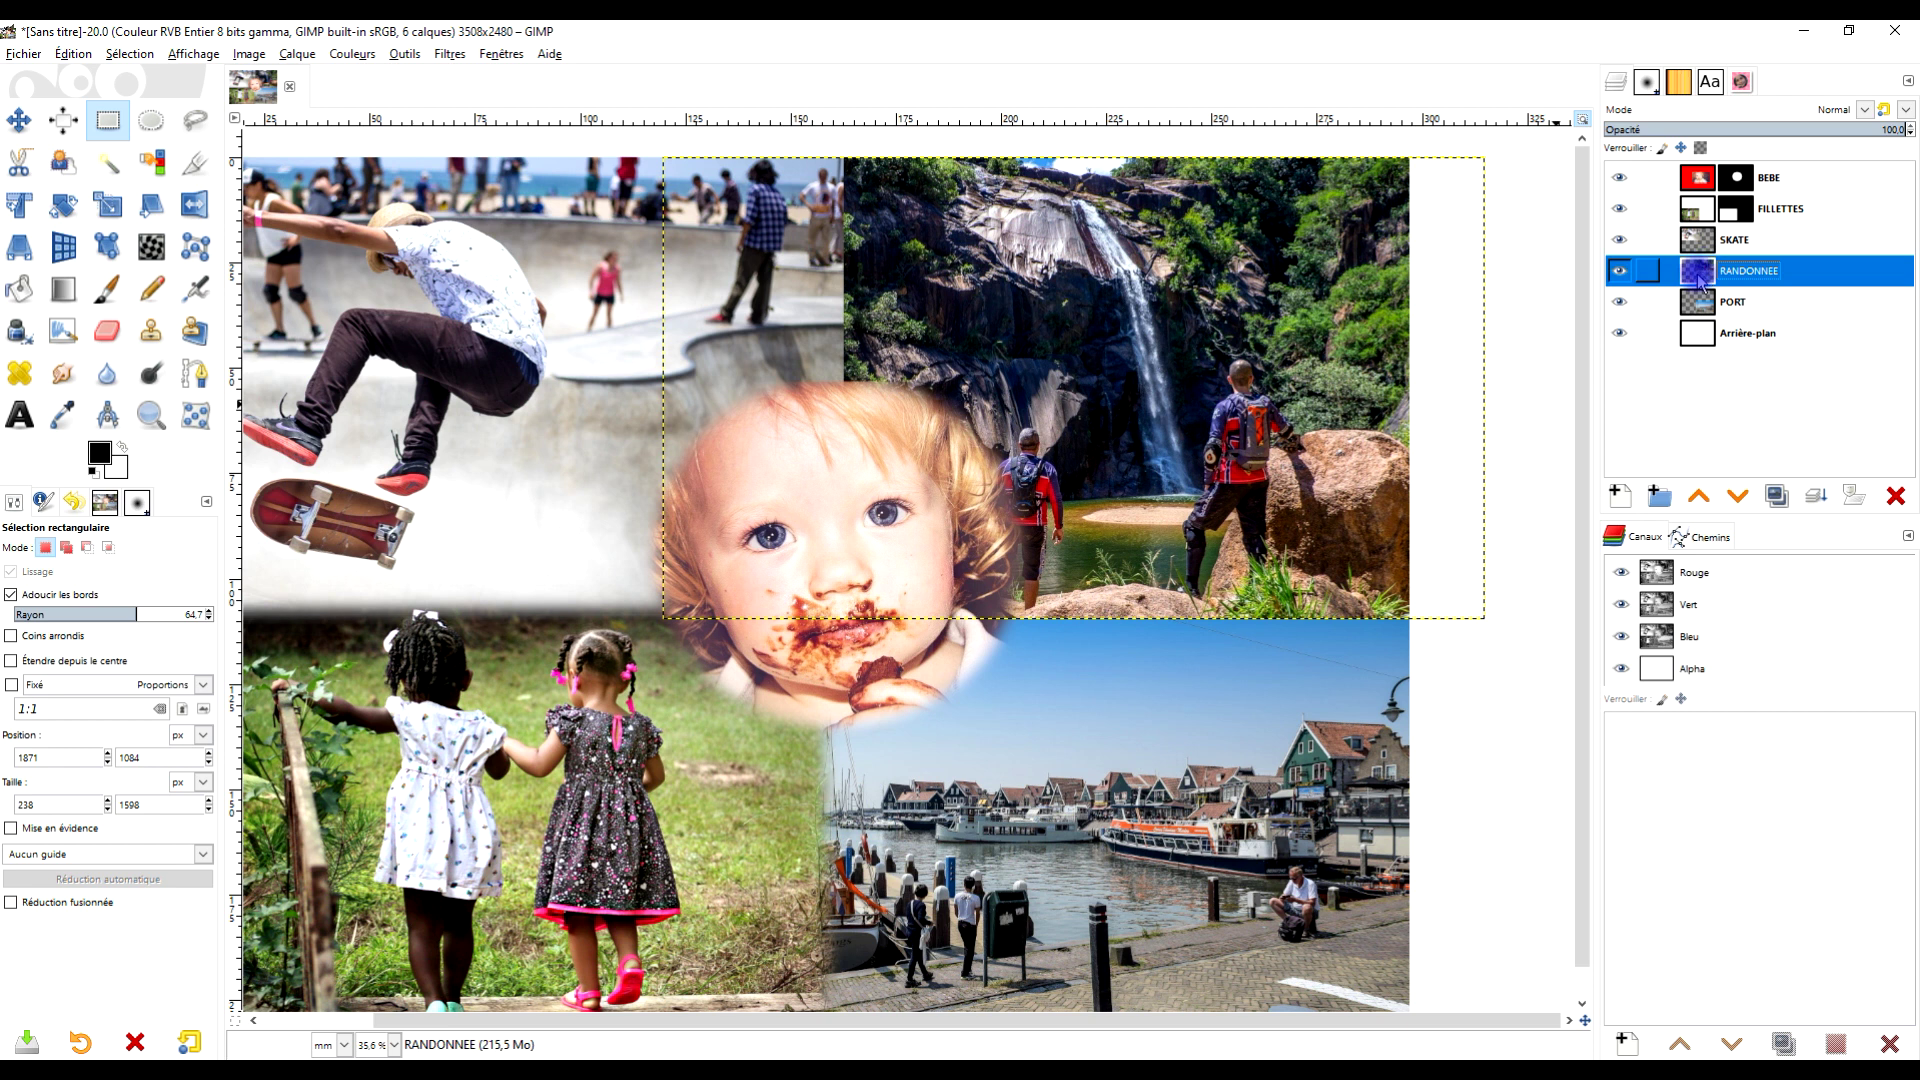
click(1701, 497)
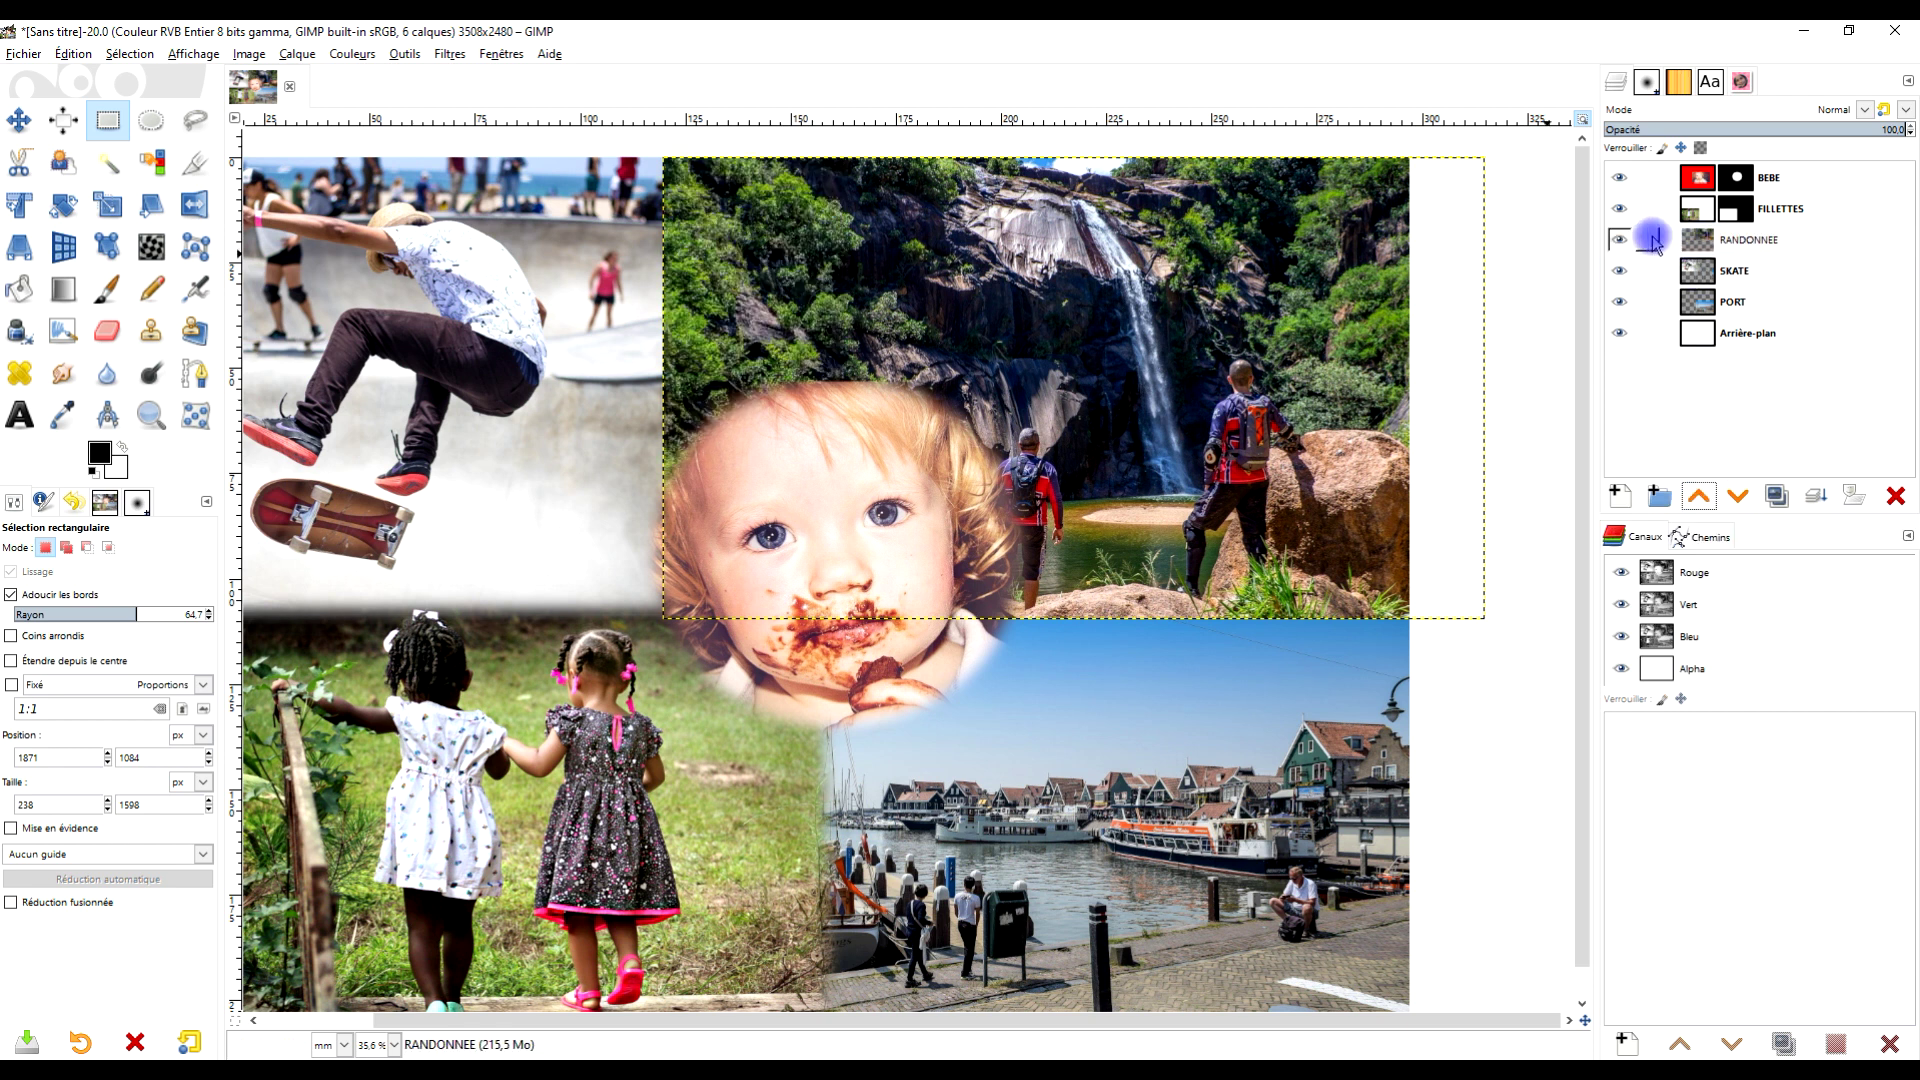
click(1620, 240)
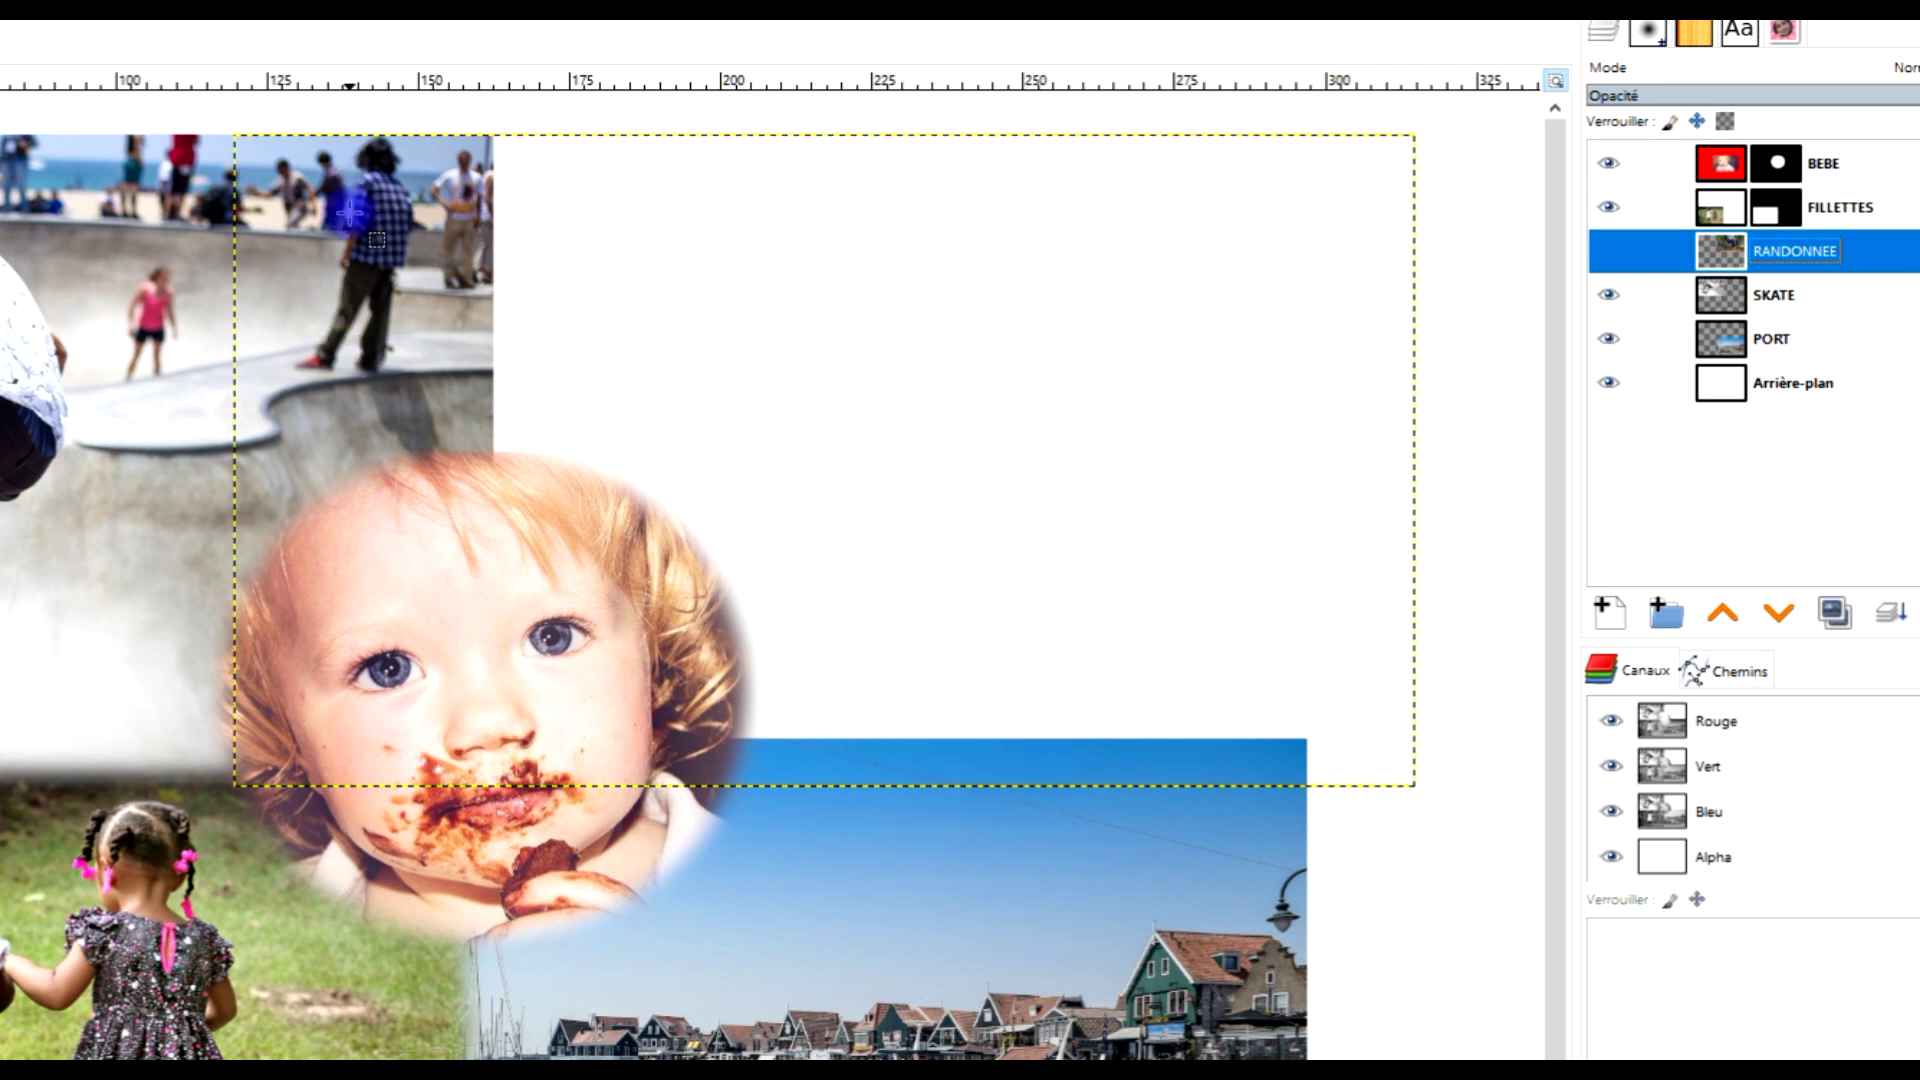
click(1609, 250)
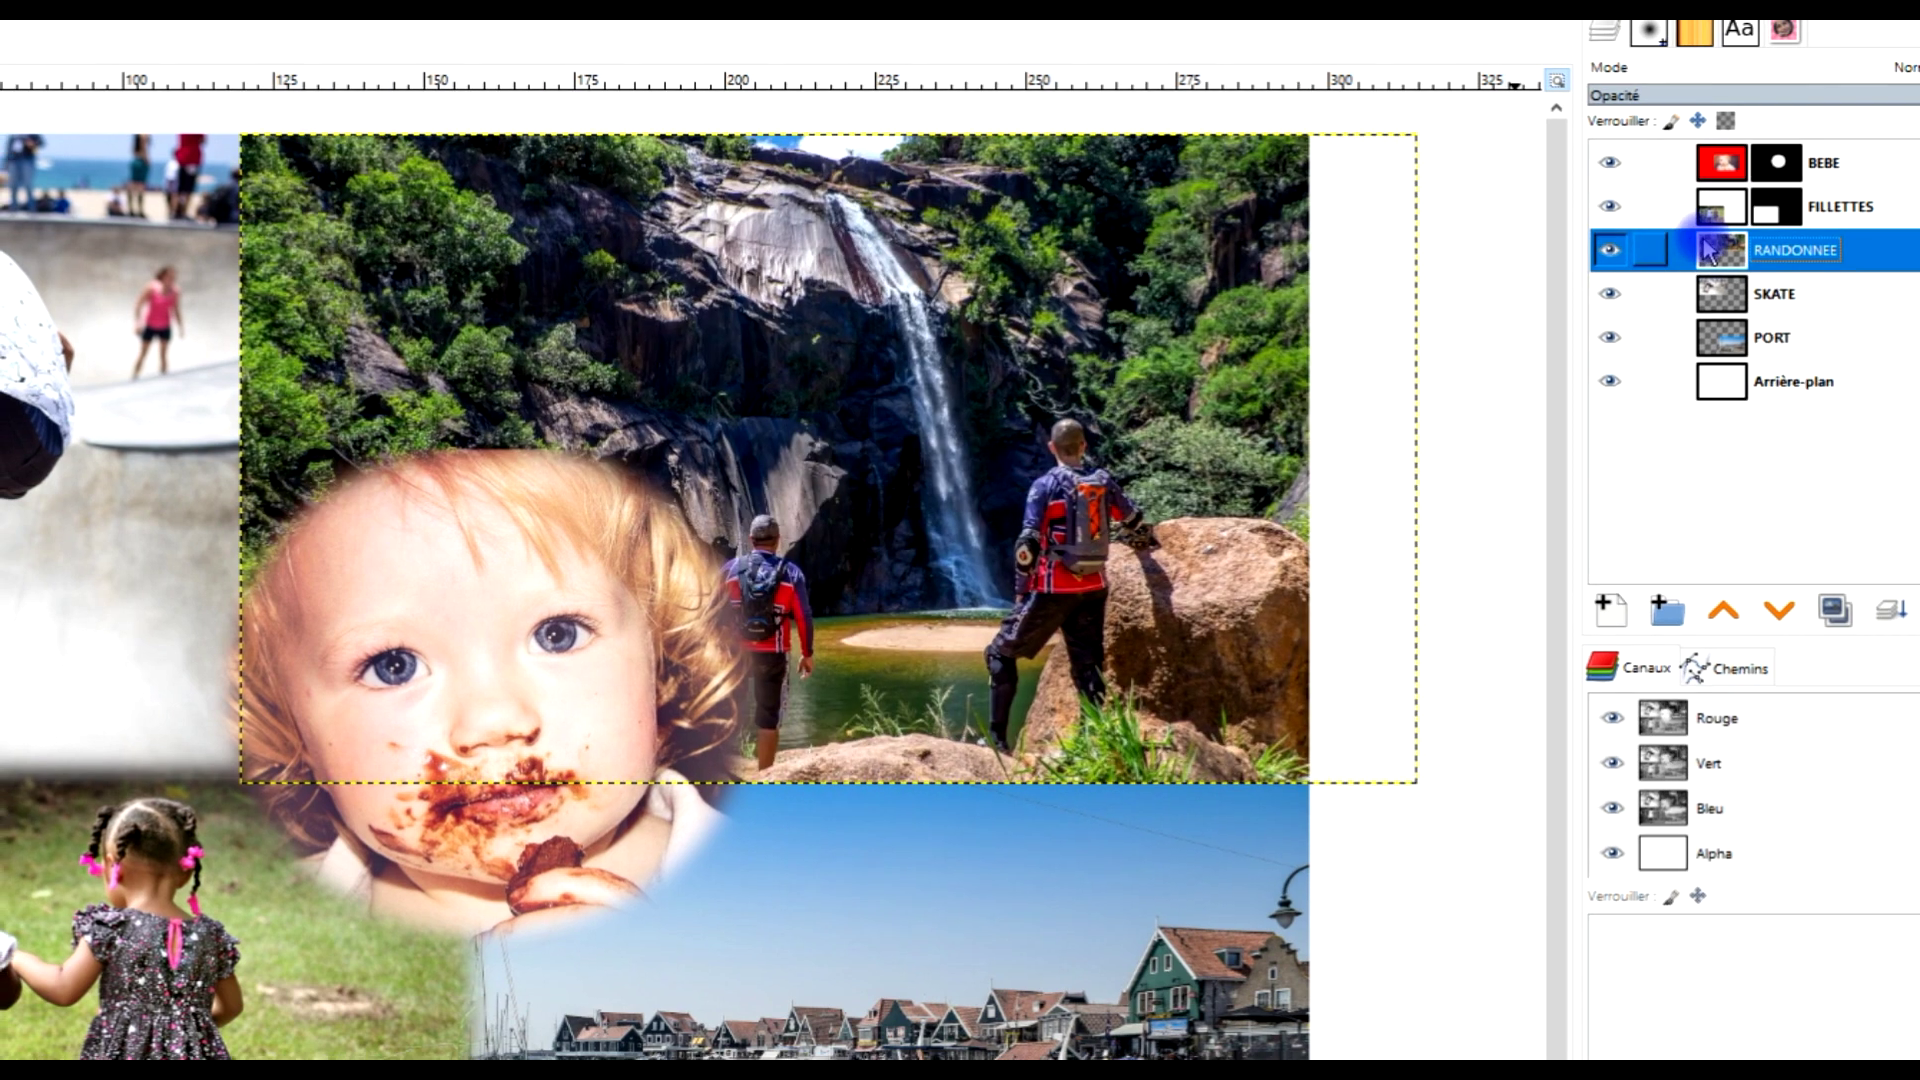
Add a white (full opacity) layer mask to the RANDONNEE layer
right_click(1708, 250)
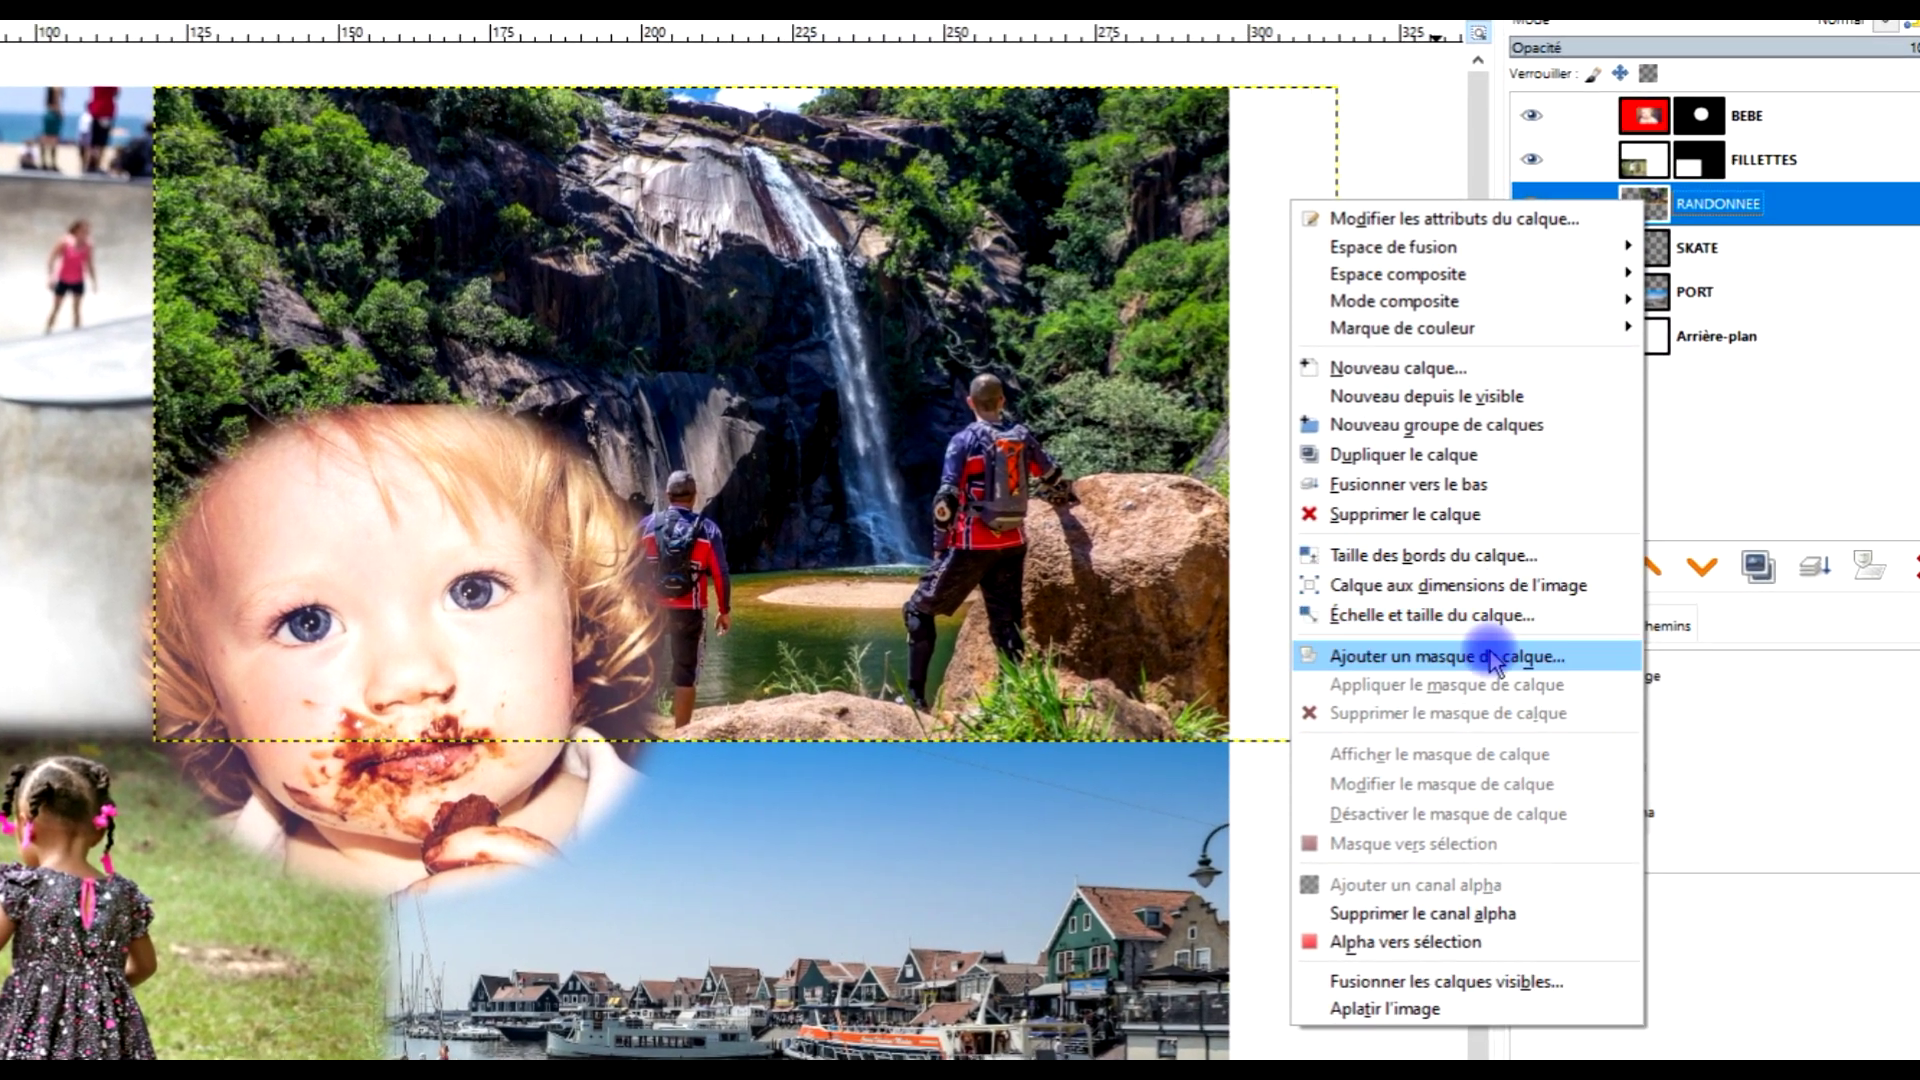
click(1560, 580)
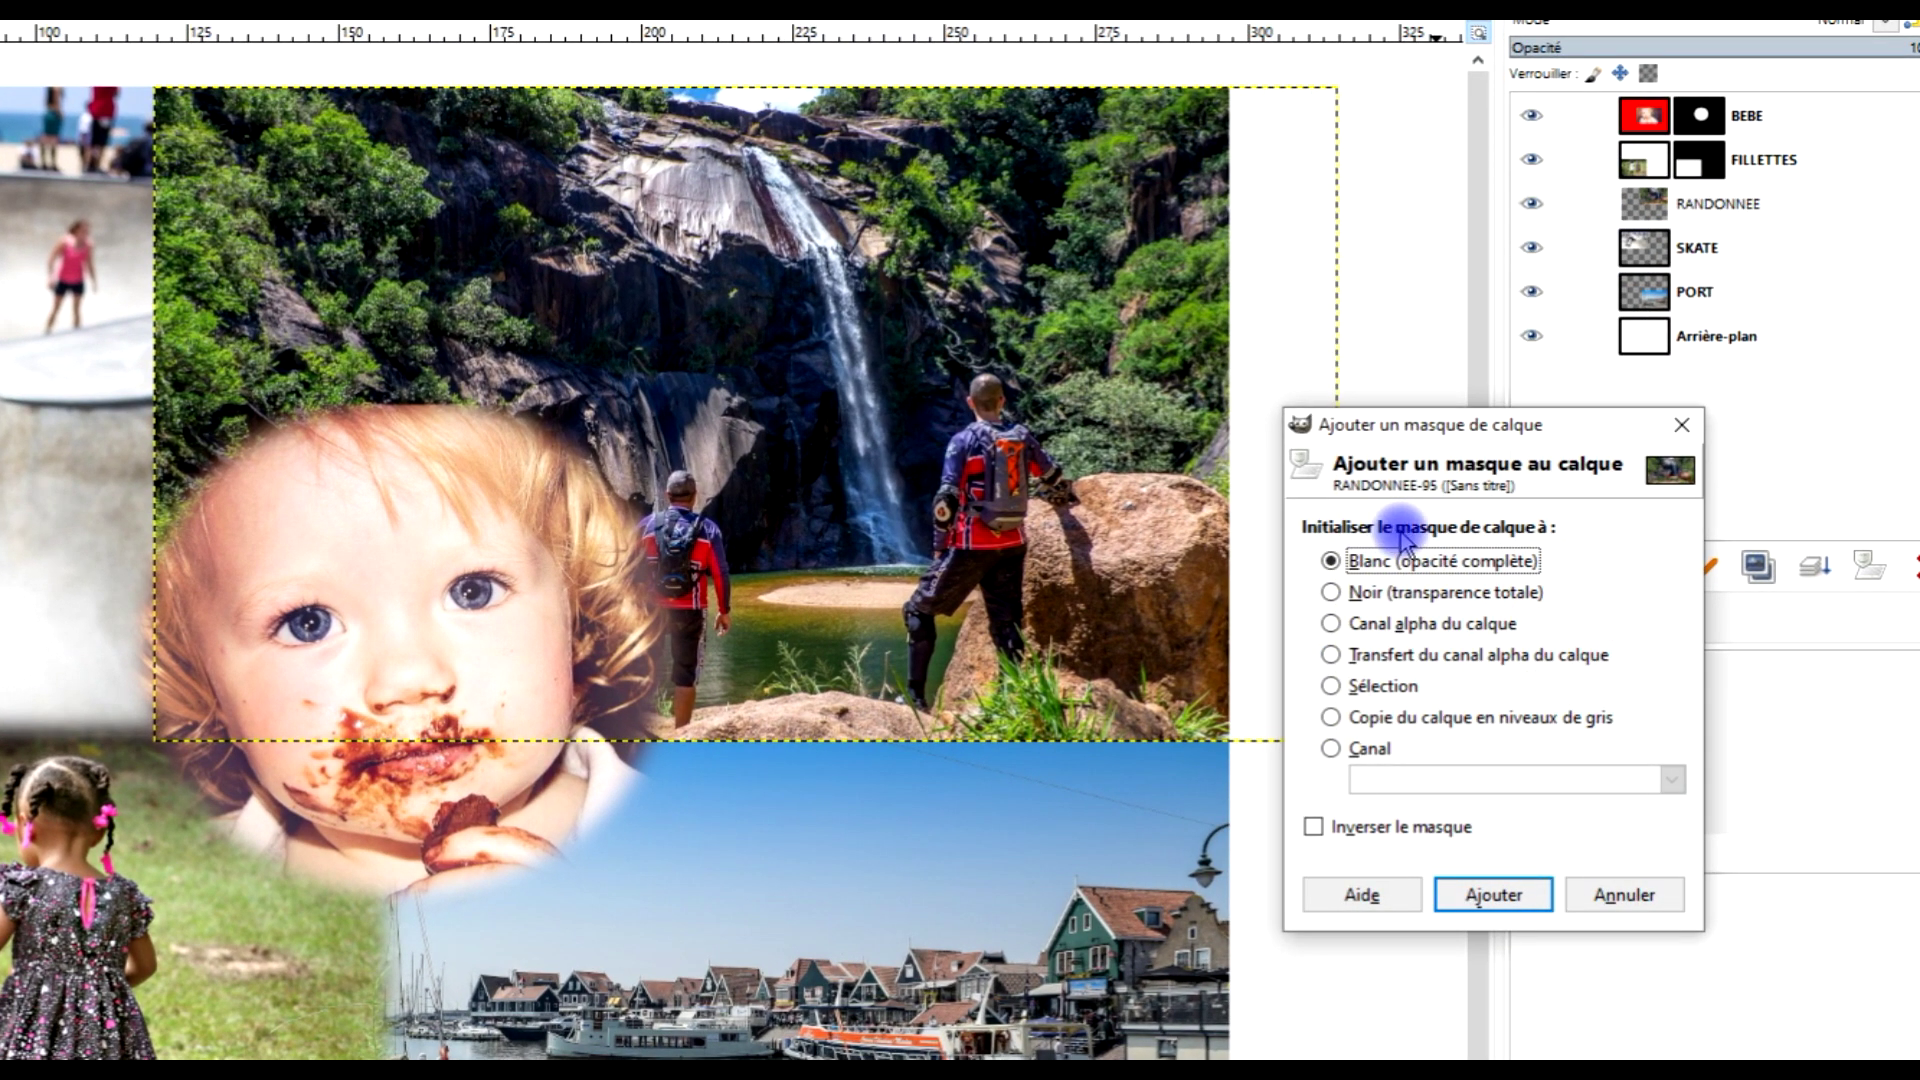
click(1516, 900)
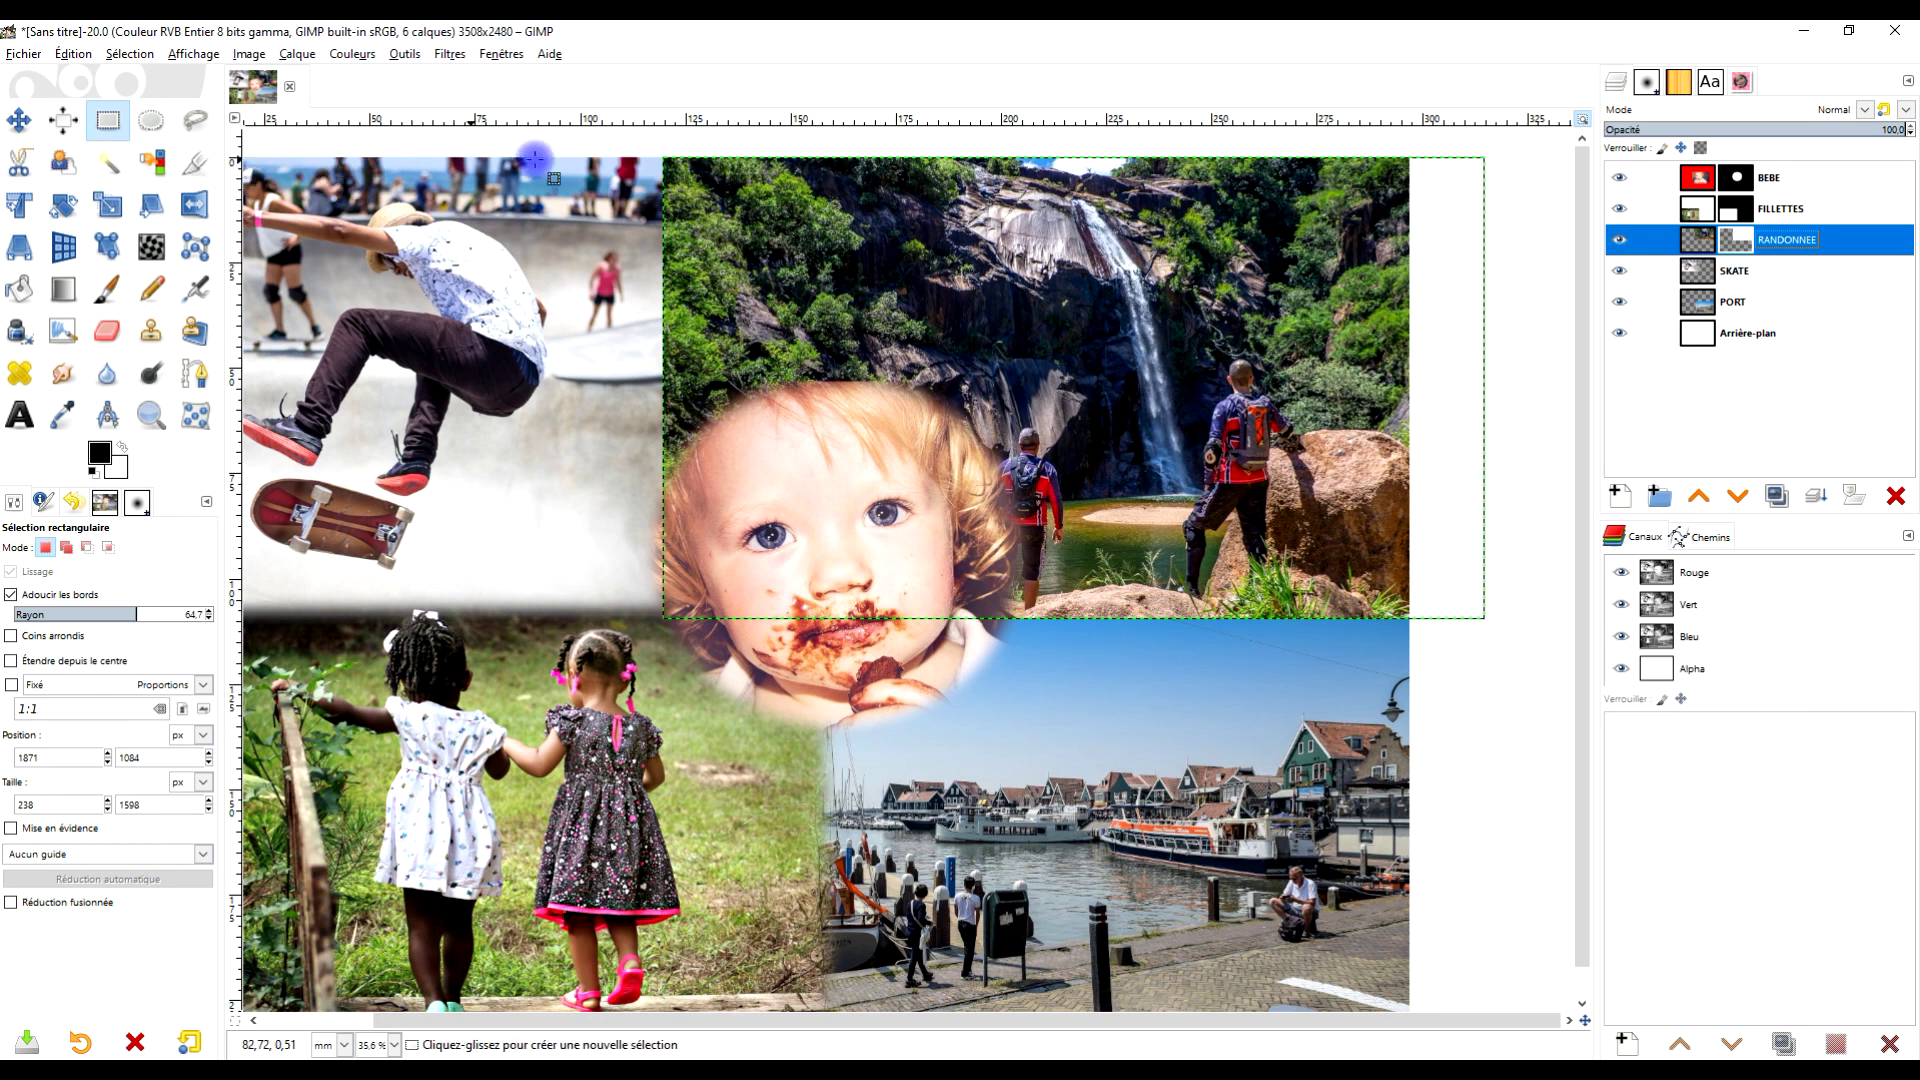
Draw a feathered rectangular selection about 674 × 1820 px over the RANDONNEE photo's edge beside the SKATE photo
drag(643, 141, 778, 790)
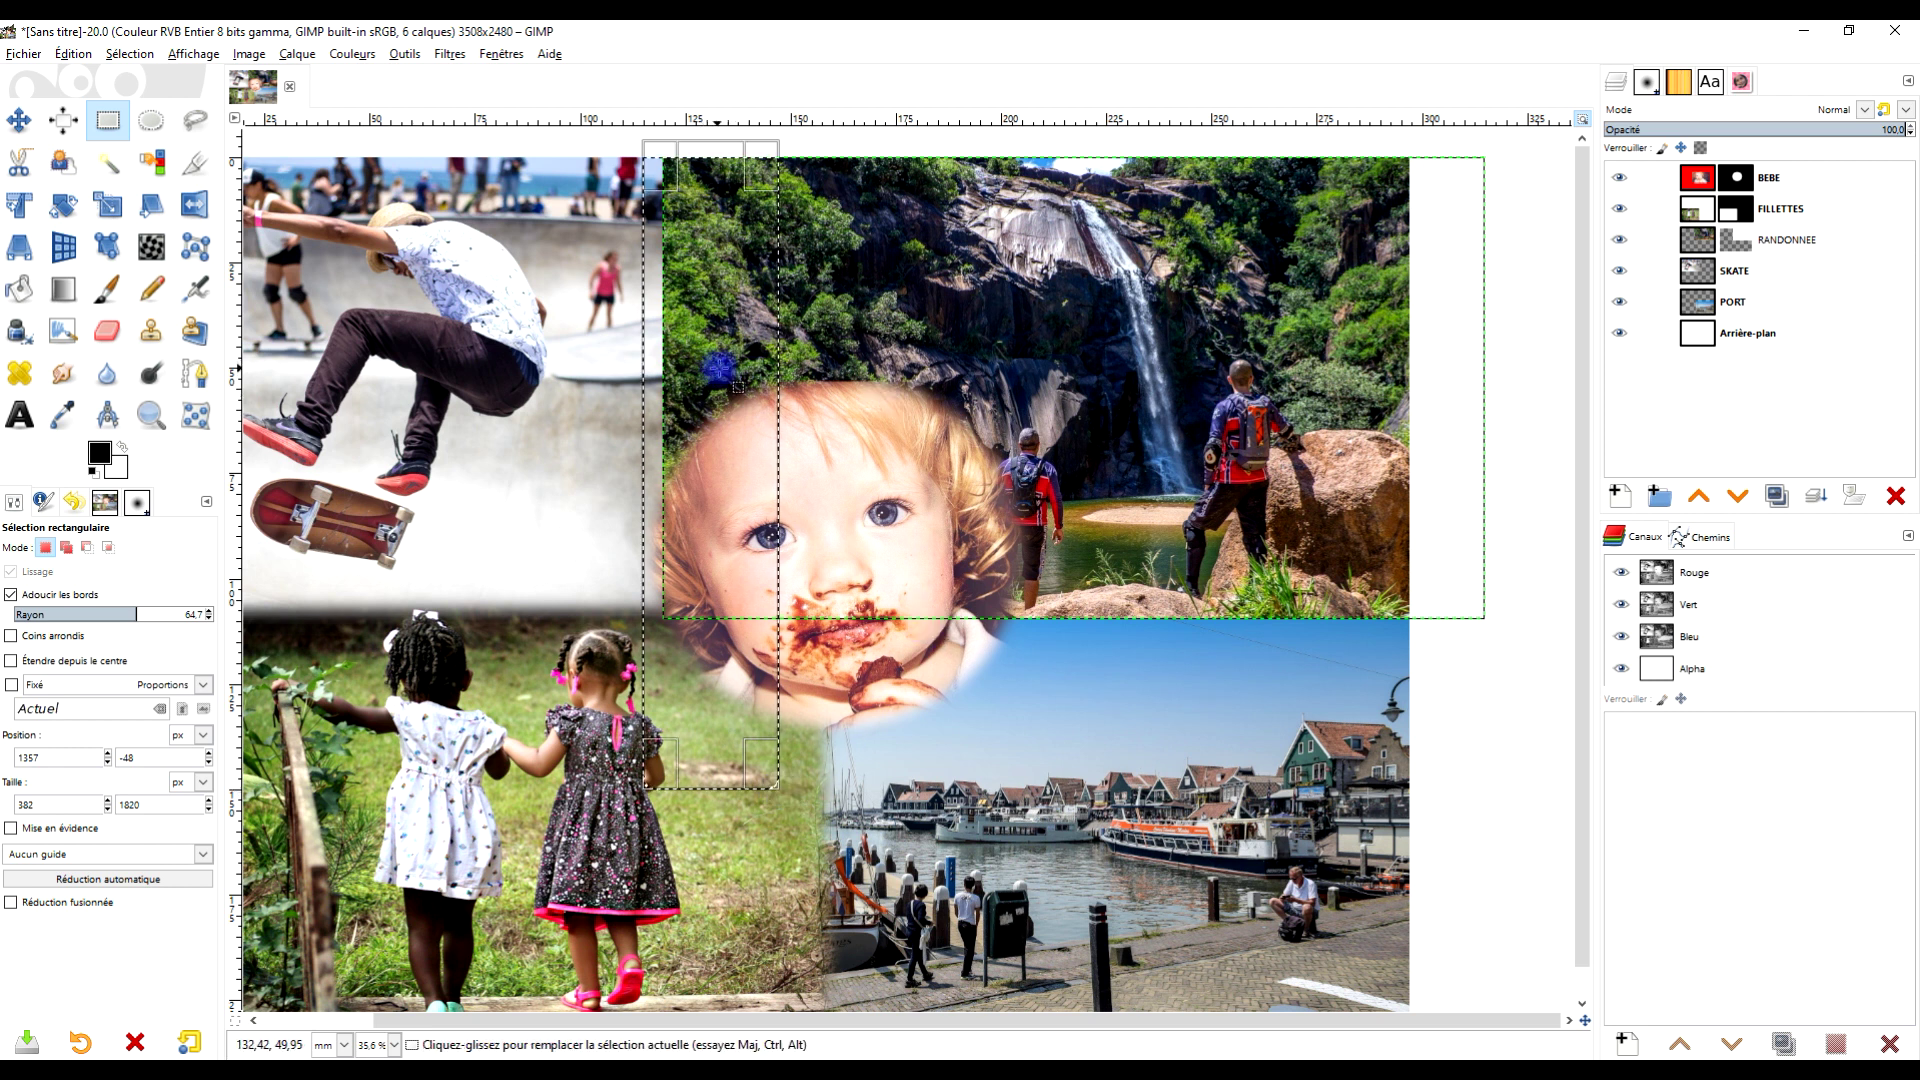
drag(778, 380, 866, 356)
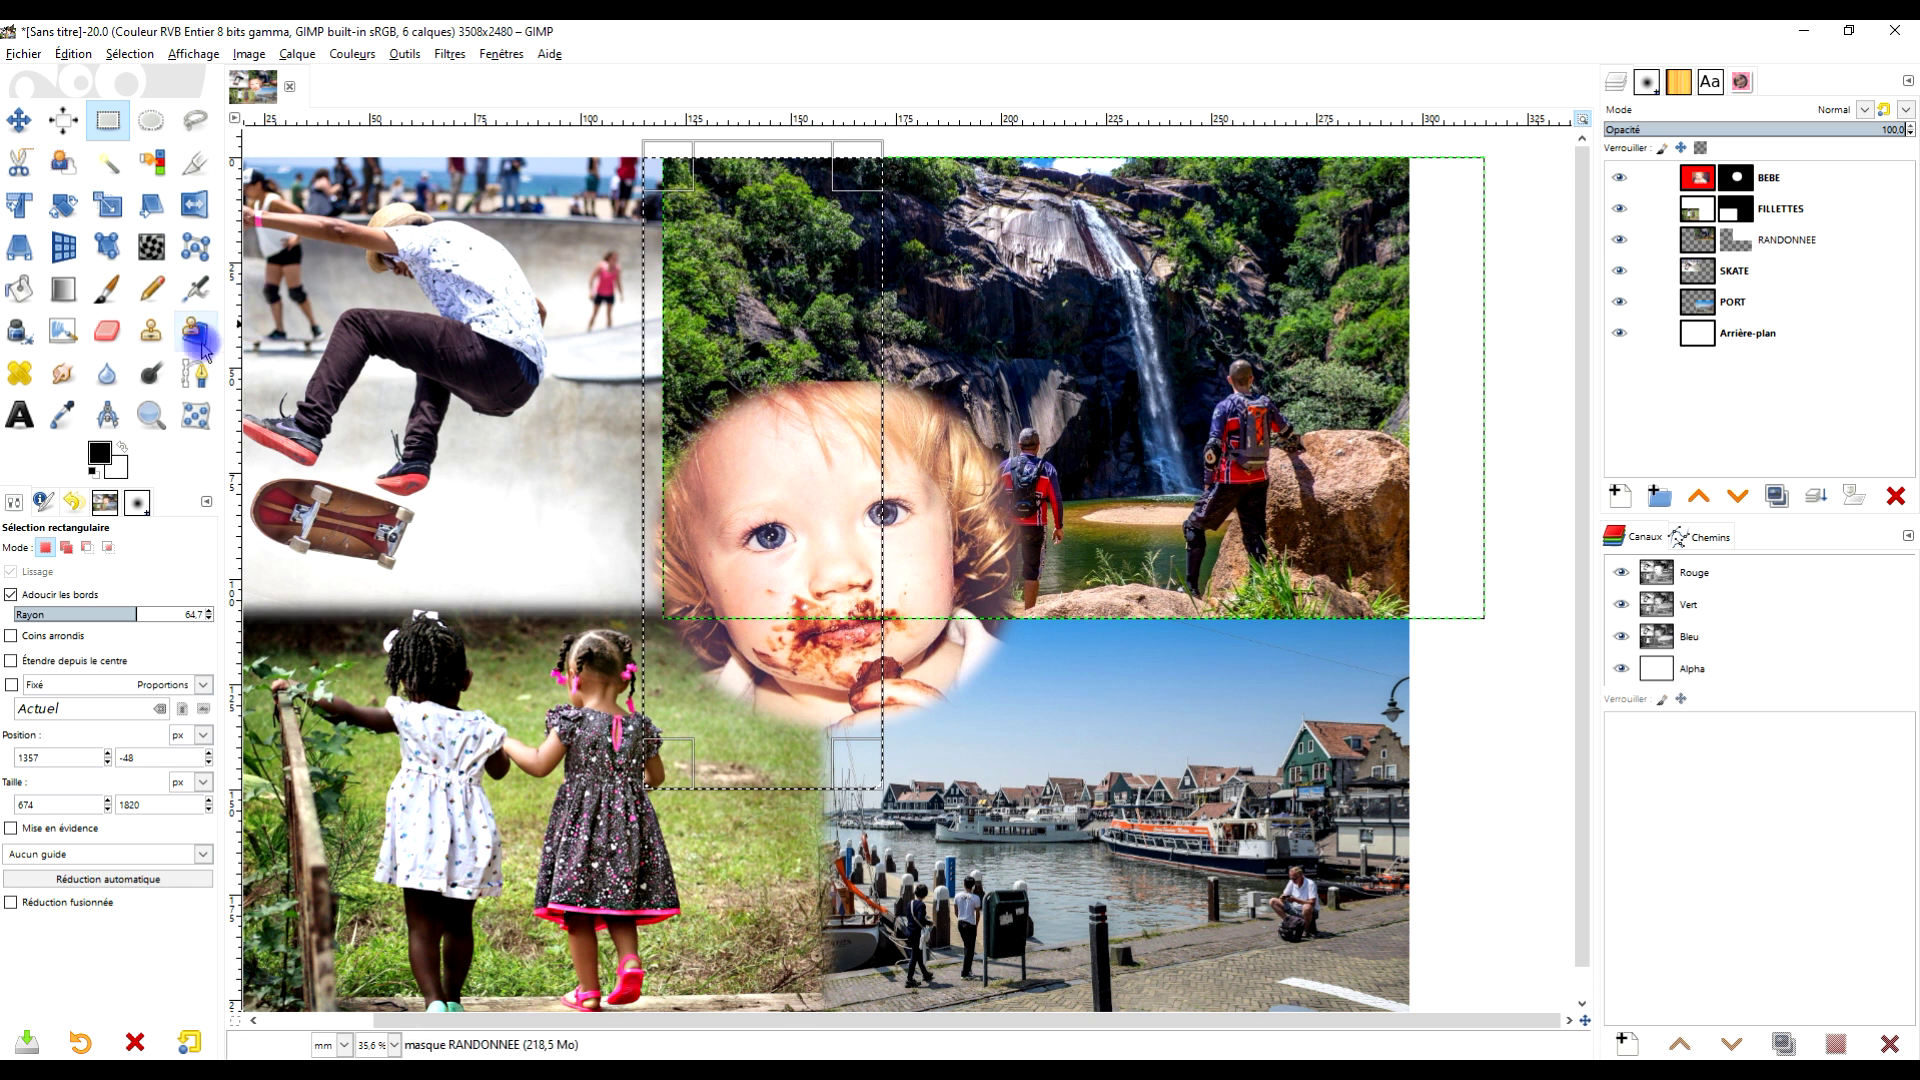
Try filling the selected strip of the RANDONNEE mask with black, and undo the fill
key(d)
drag(103, 462, 797, 360)
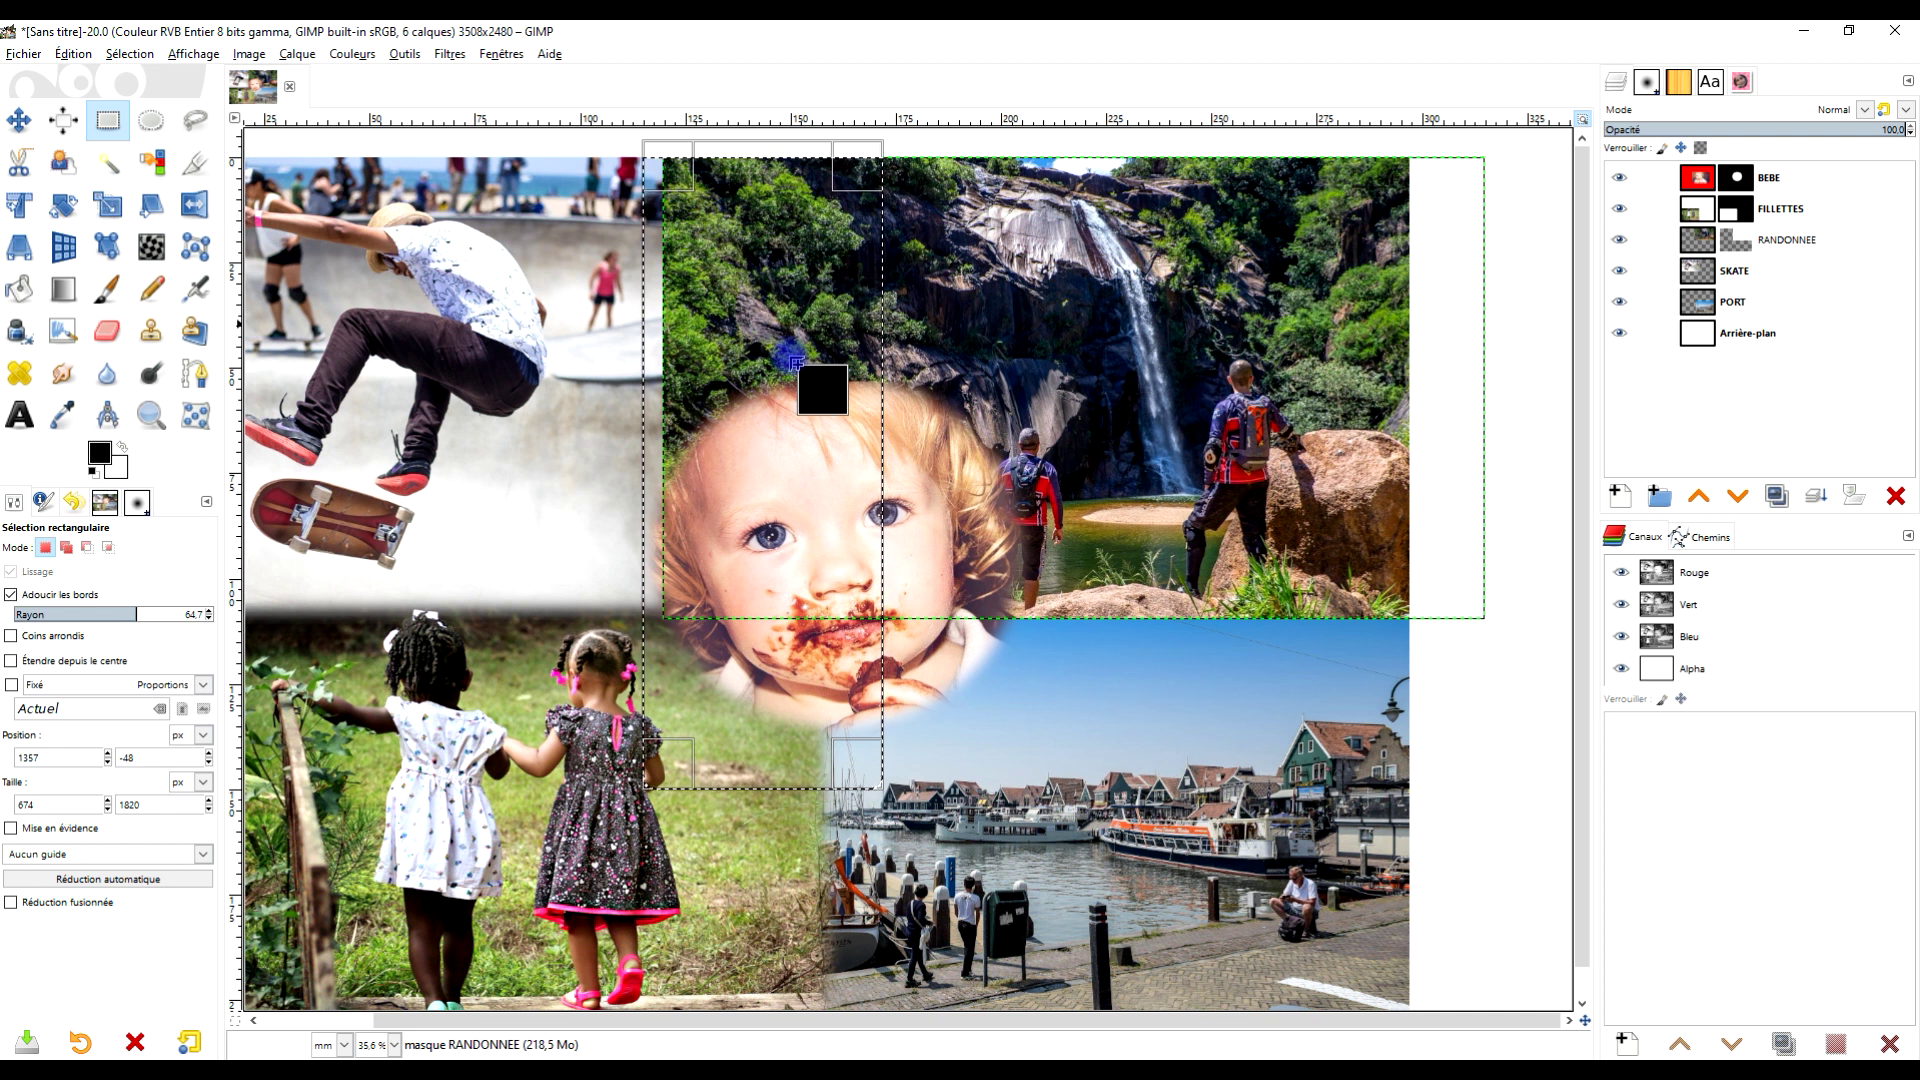
drag(797, 362, 800, 362)
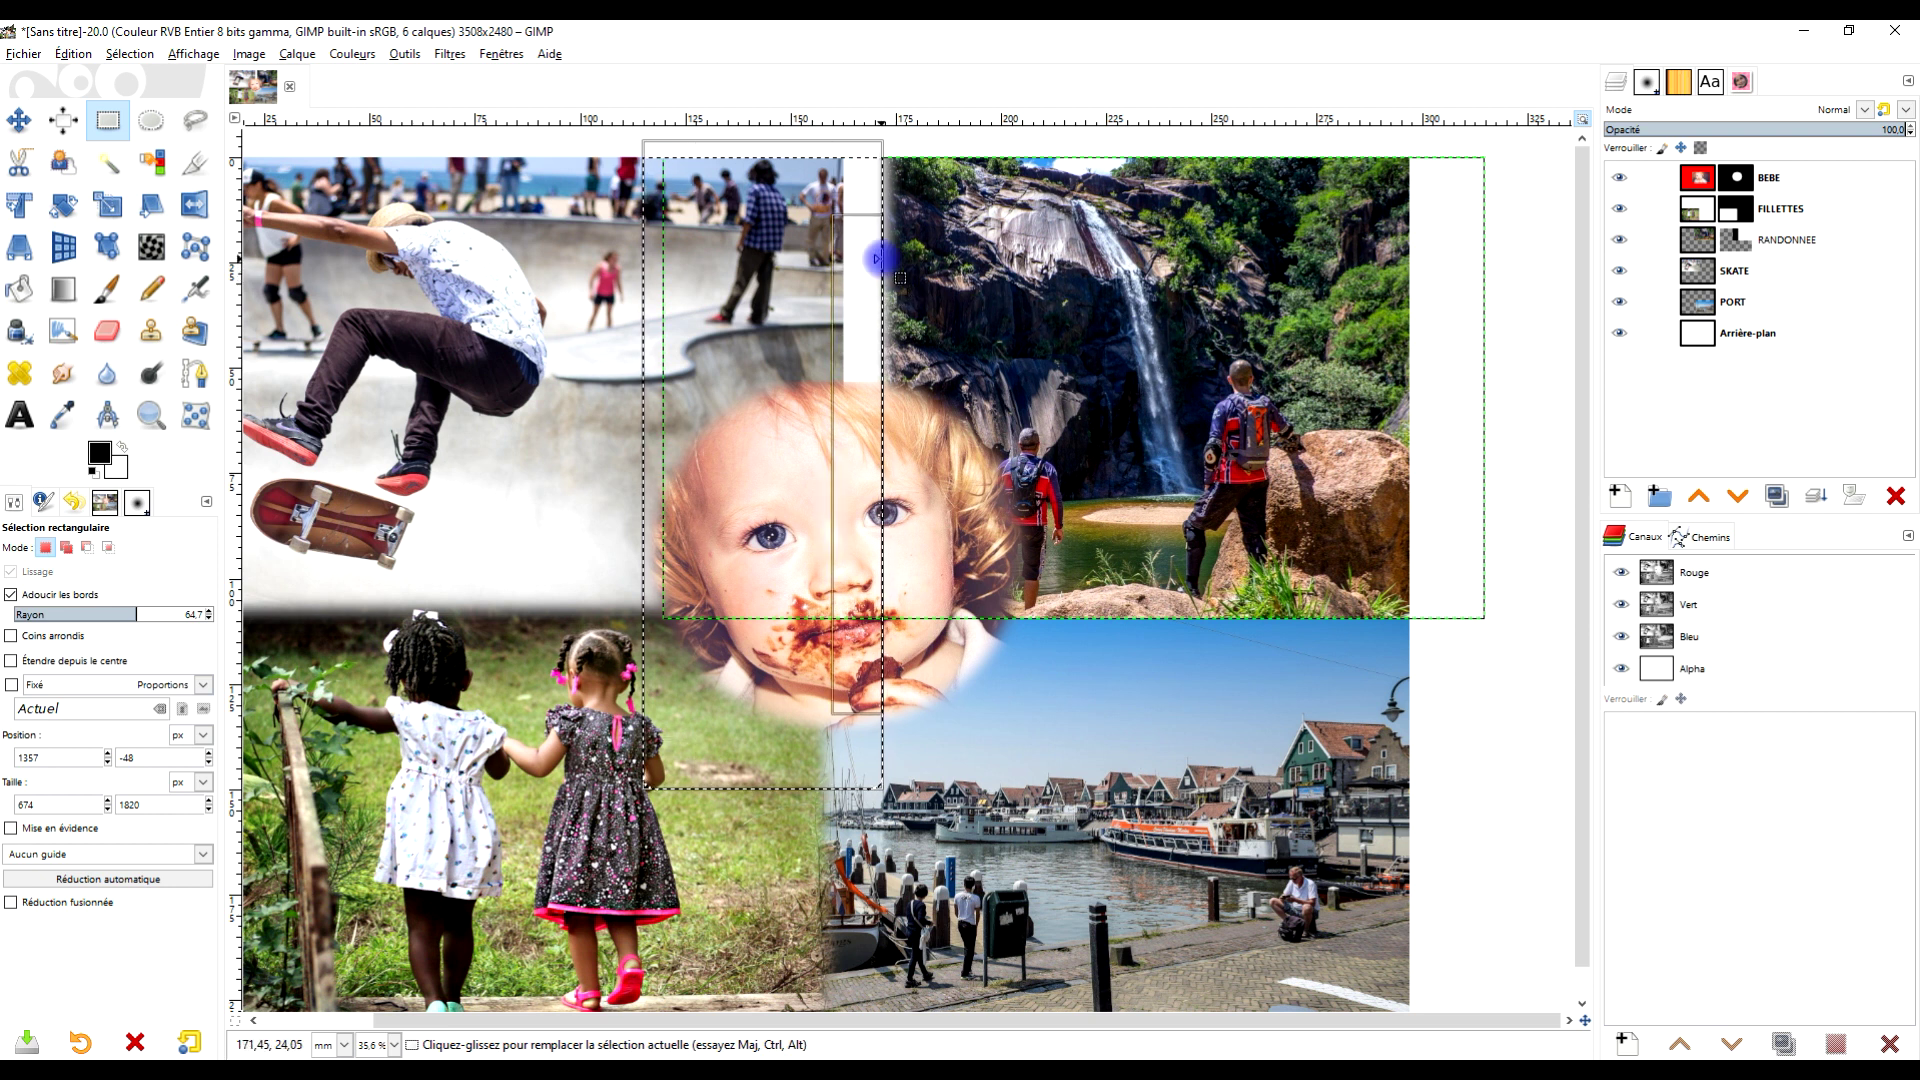
key(ctrl+z)
Narrow the selection to about 408 × 1820 px and fill that strip of the RANDONNEE mask with black
drag(876, 259, 767, 268)
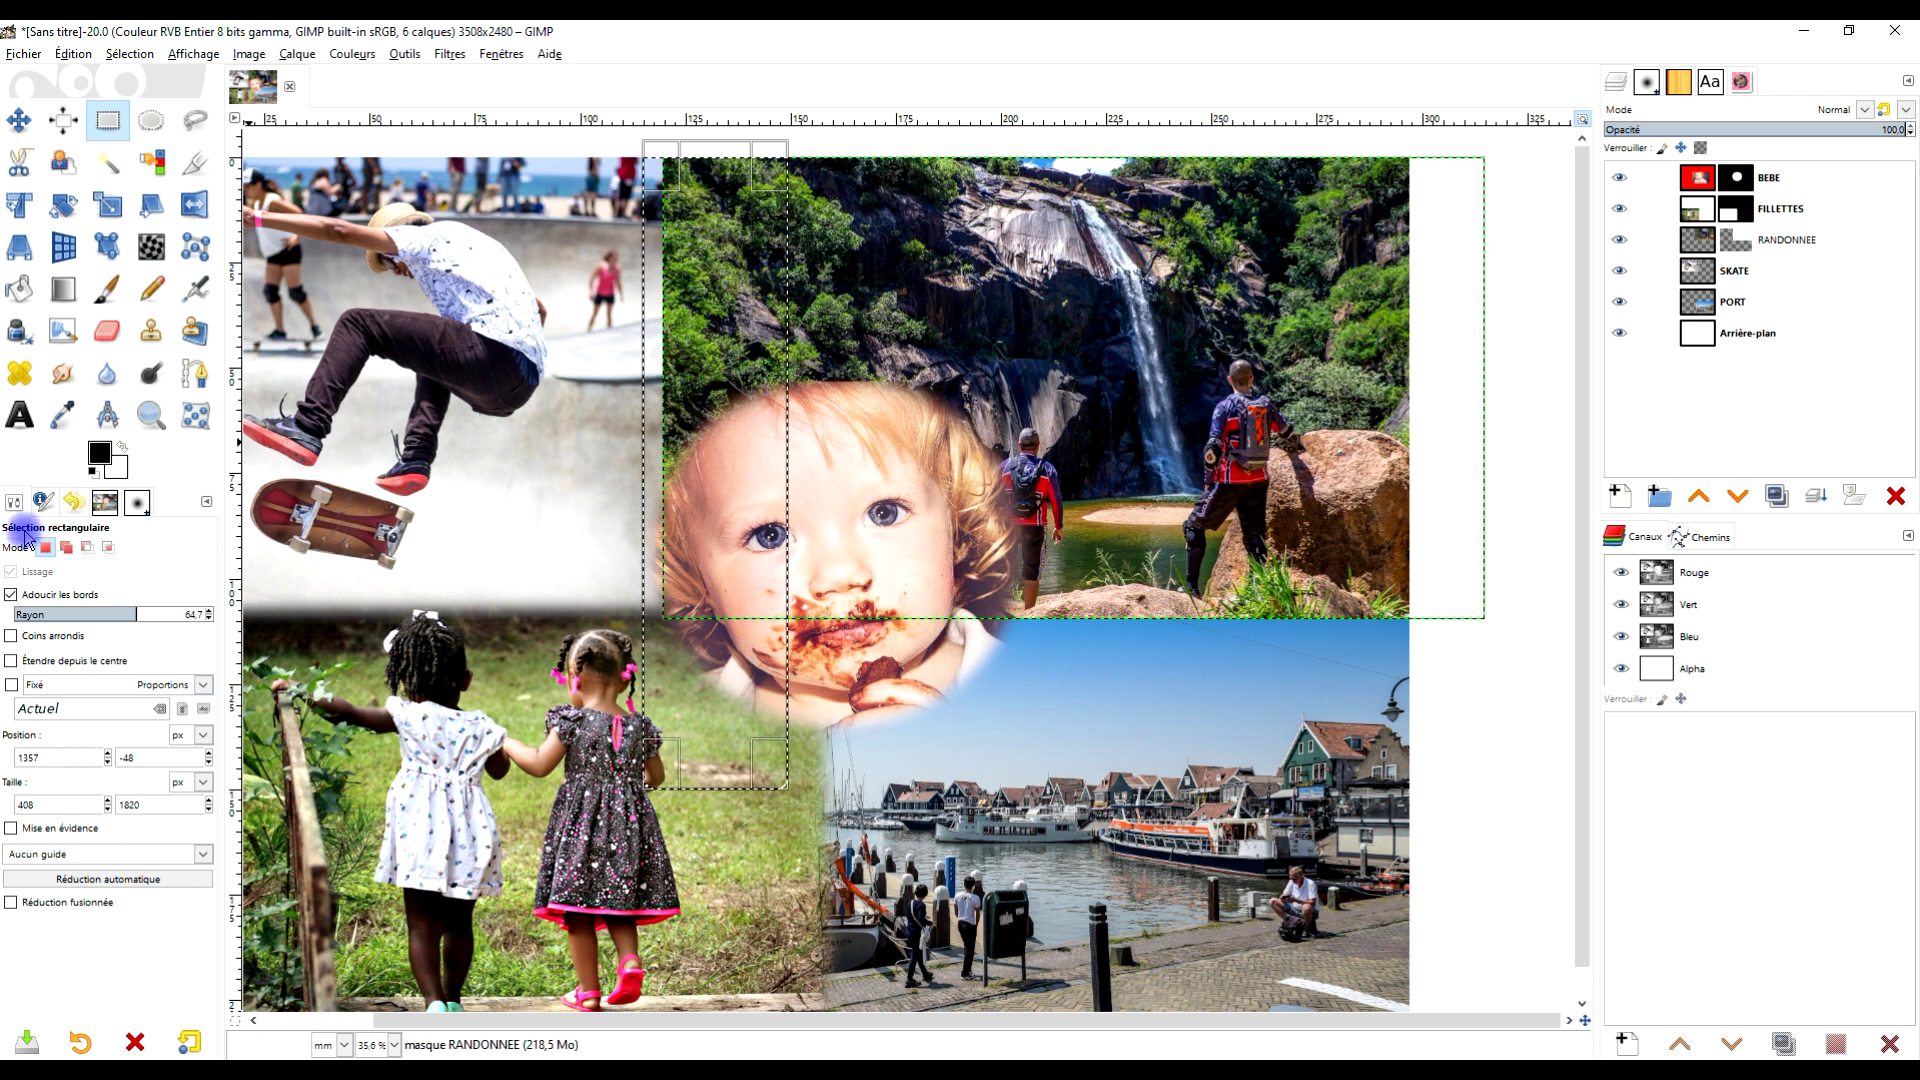
drag(100, 458, 720, 282)
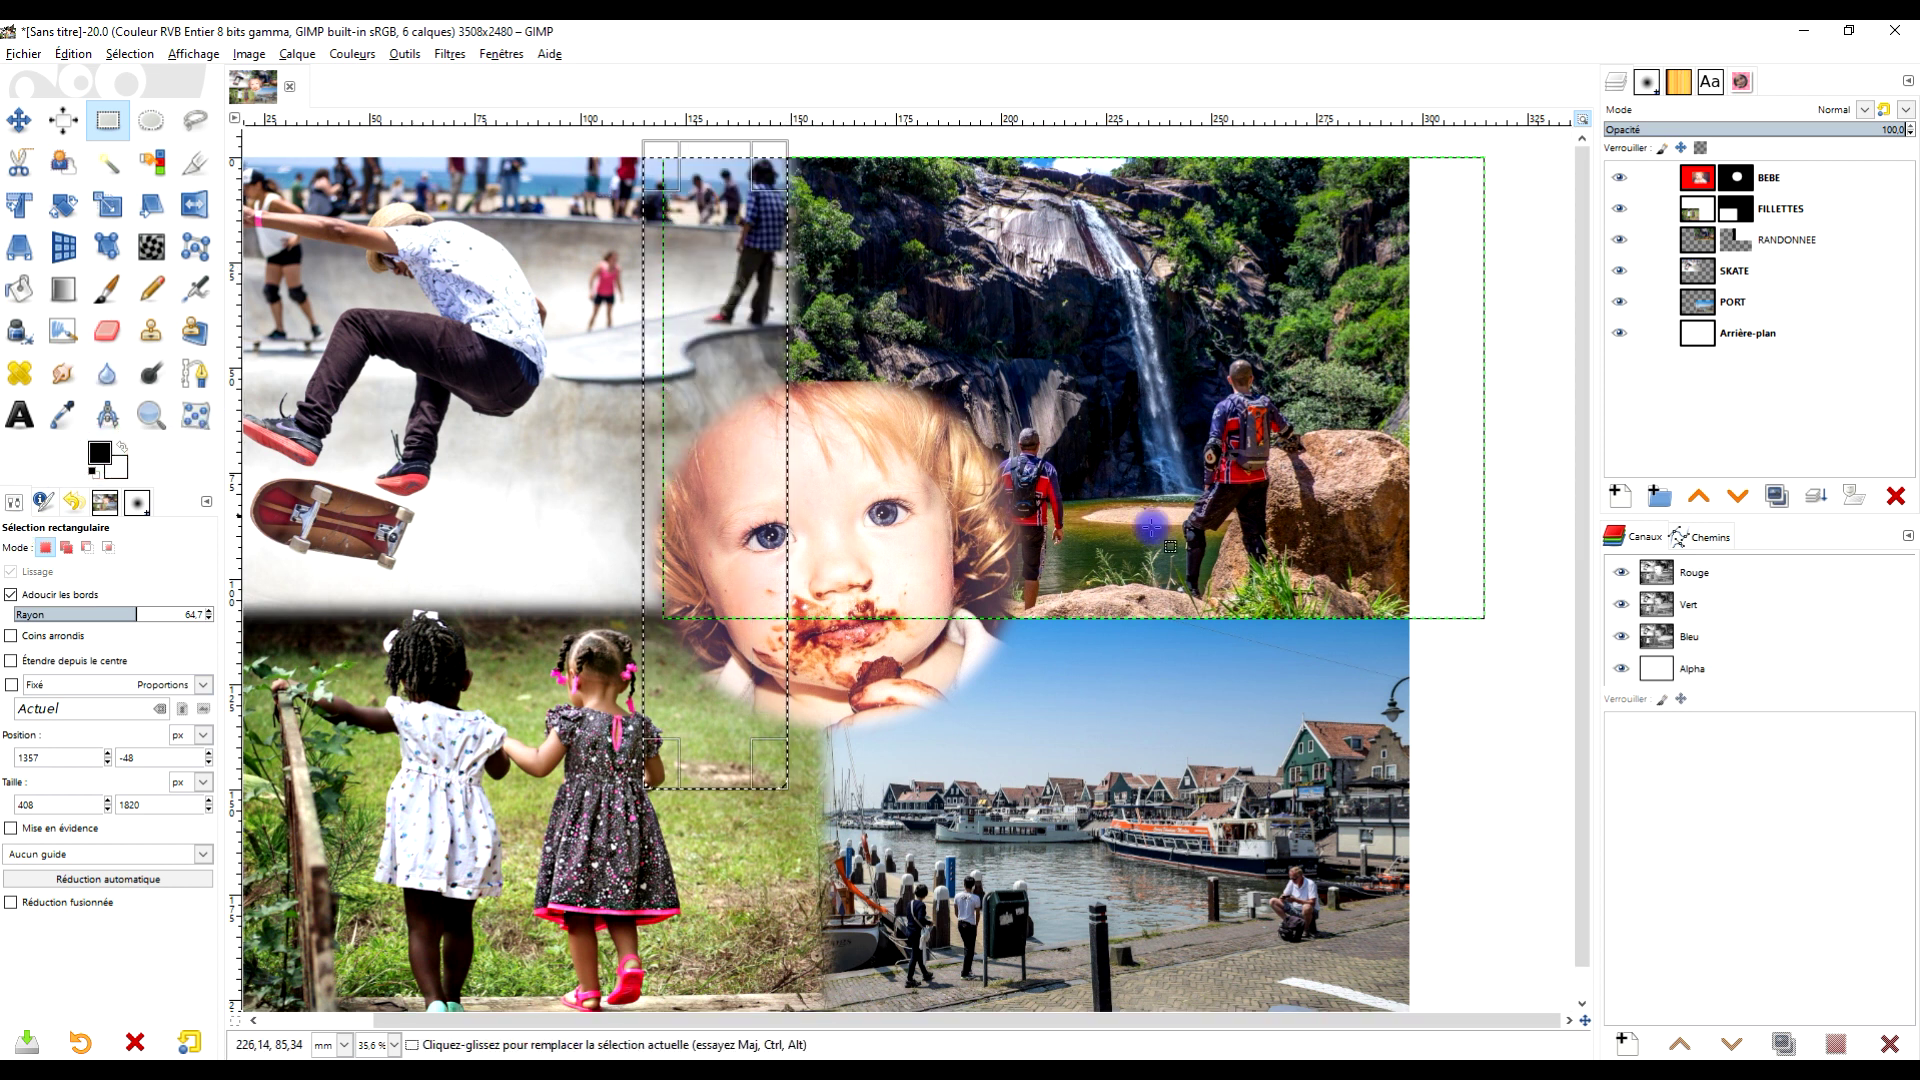
Fill a feathered selection about 2328 × 205 px over the seam between RANDONNEE and PORT with black on the mask, and clear the selection
drag(1470, 669, 704, 597)
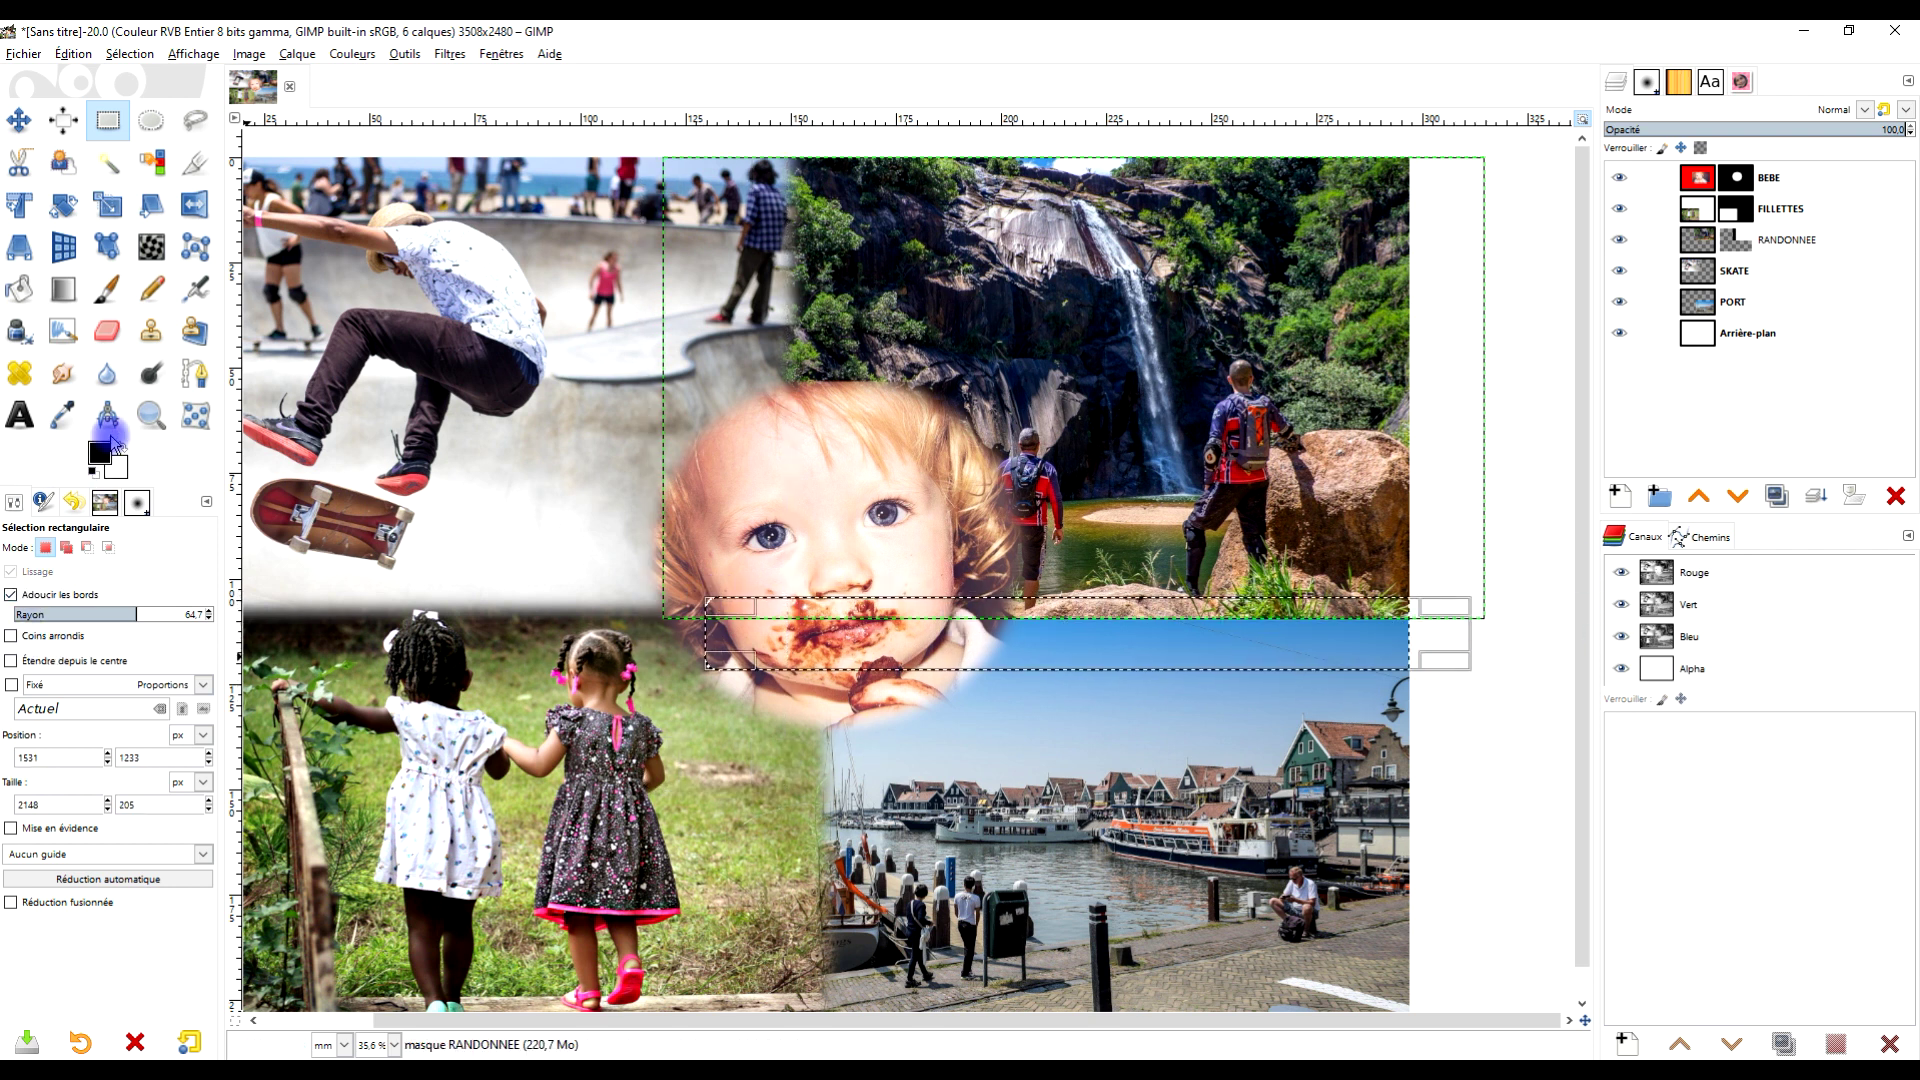
drag(723, 629, 660, 627)
drag(100, 455, 1020, 636)
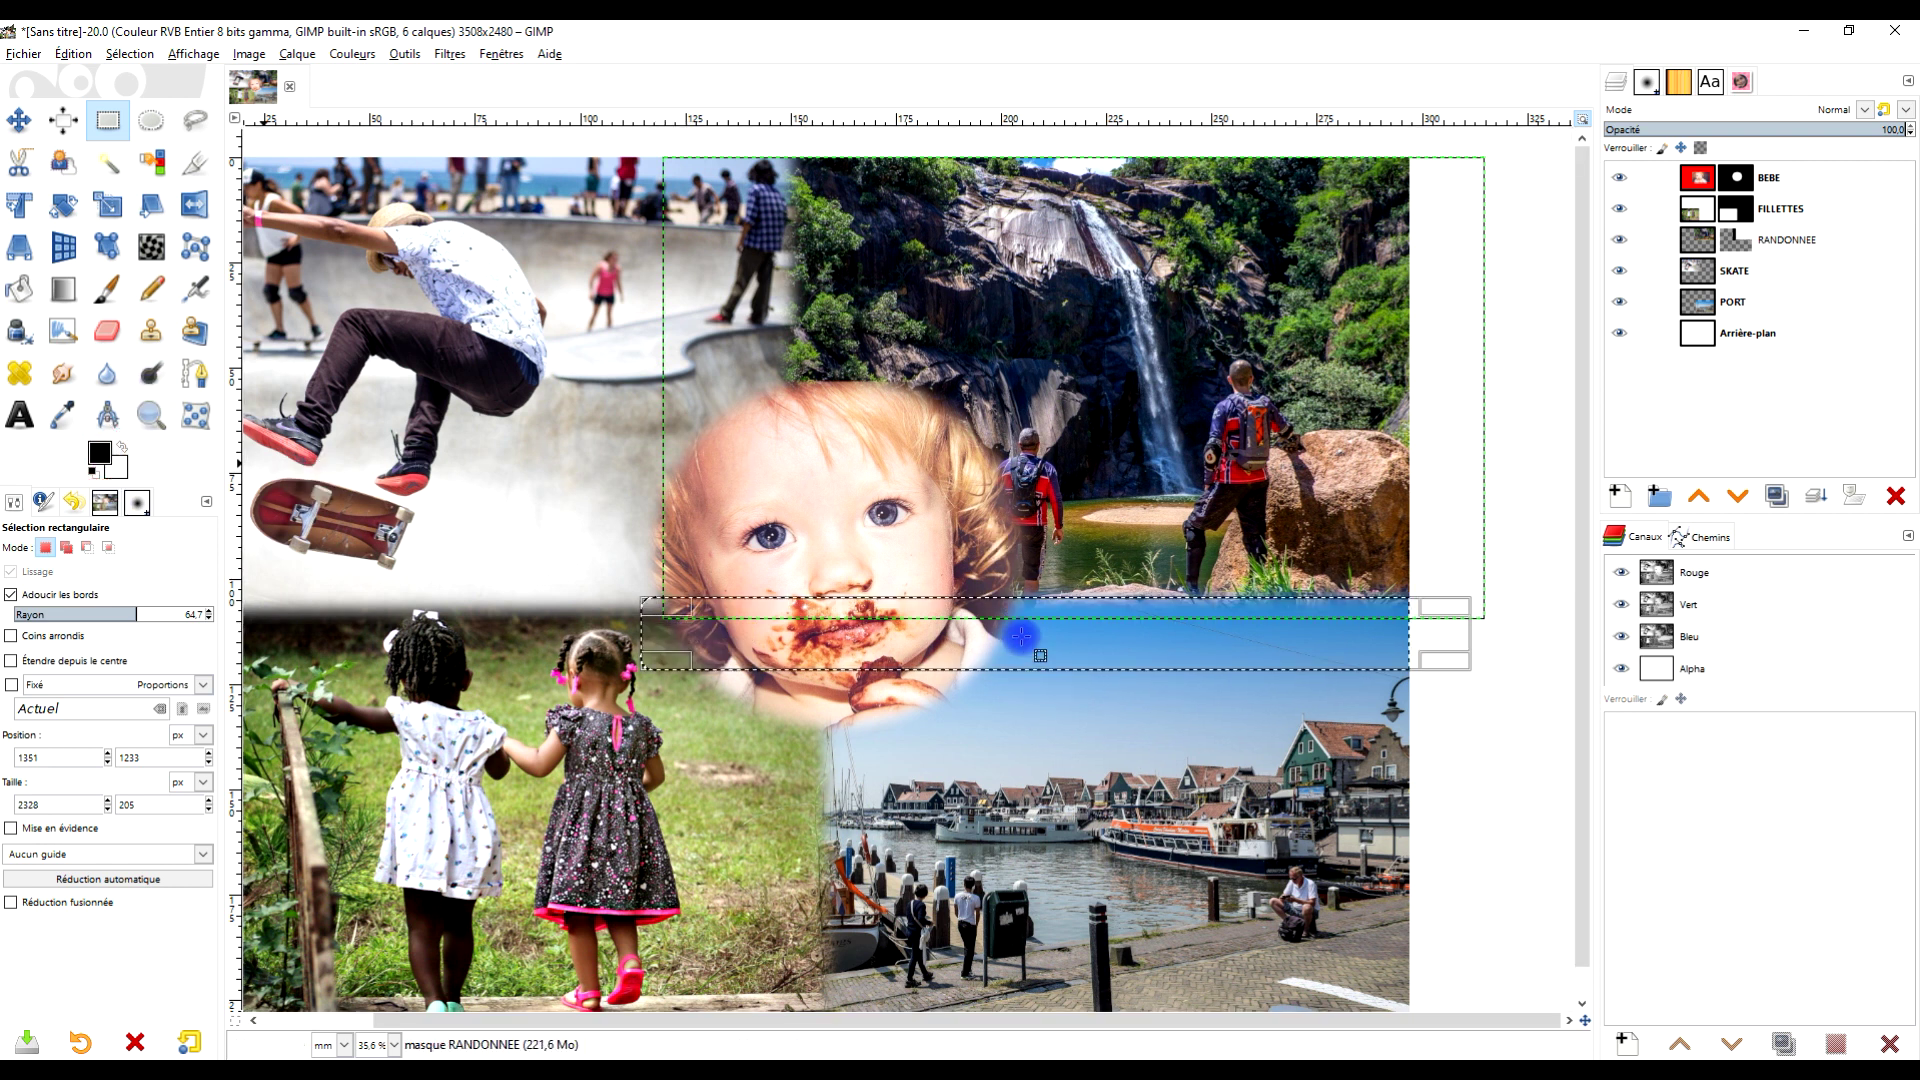
click(78, 56)
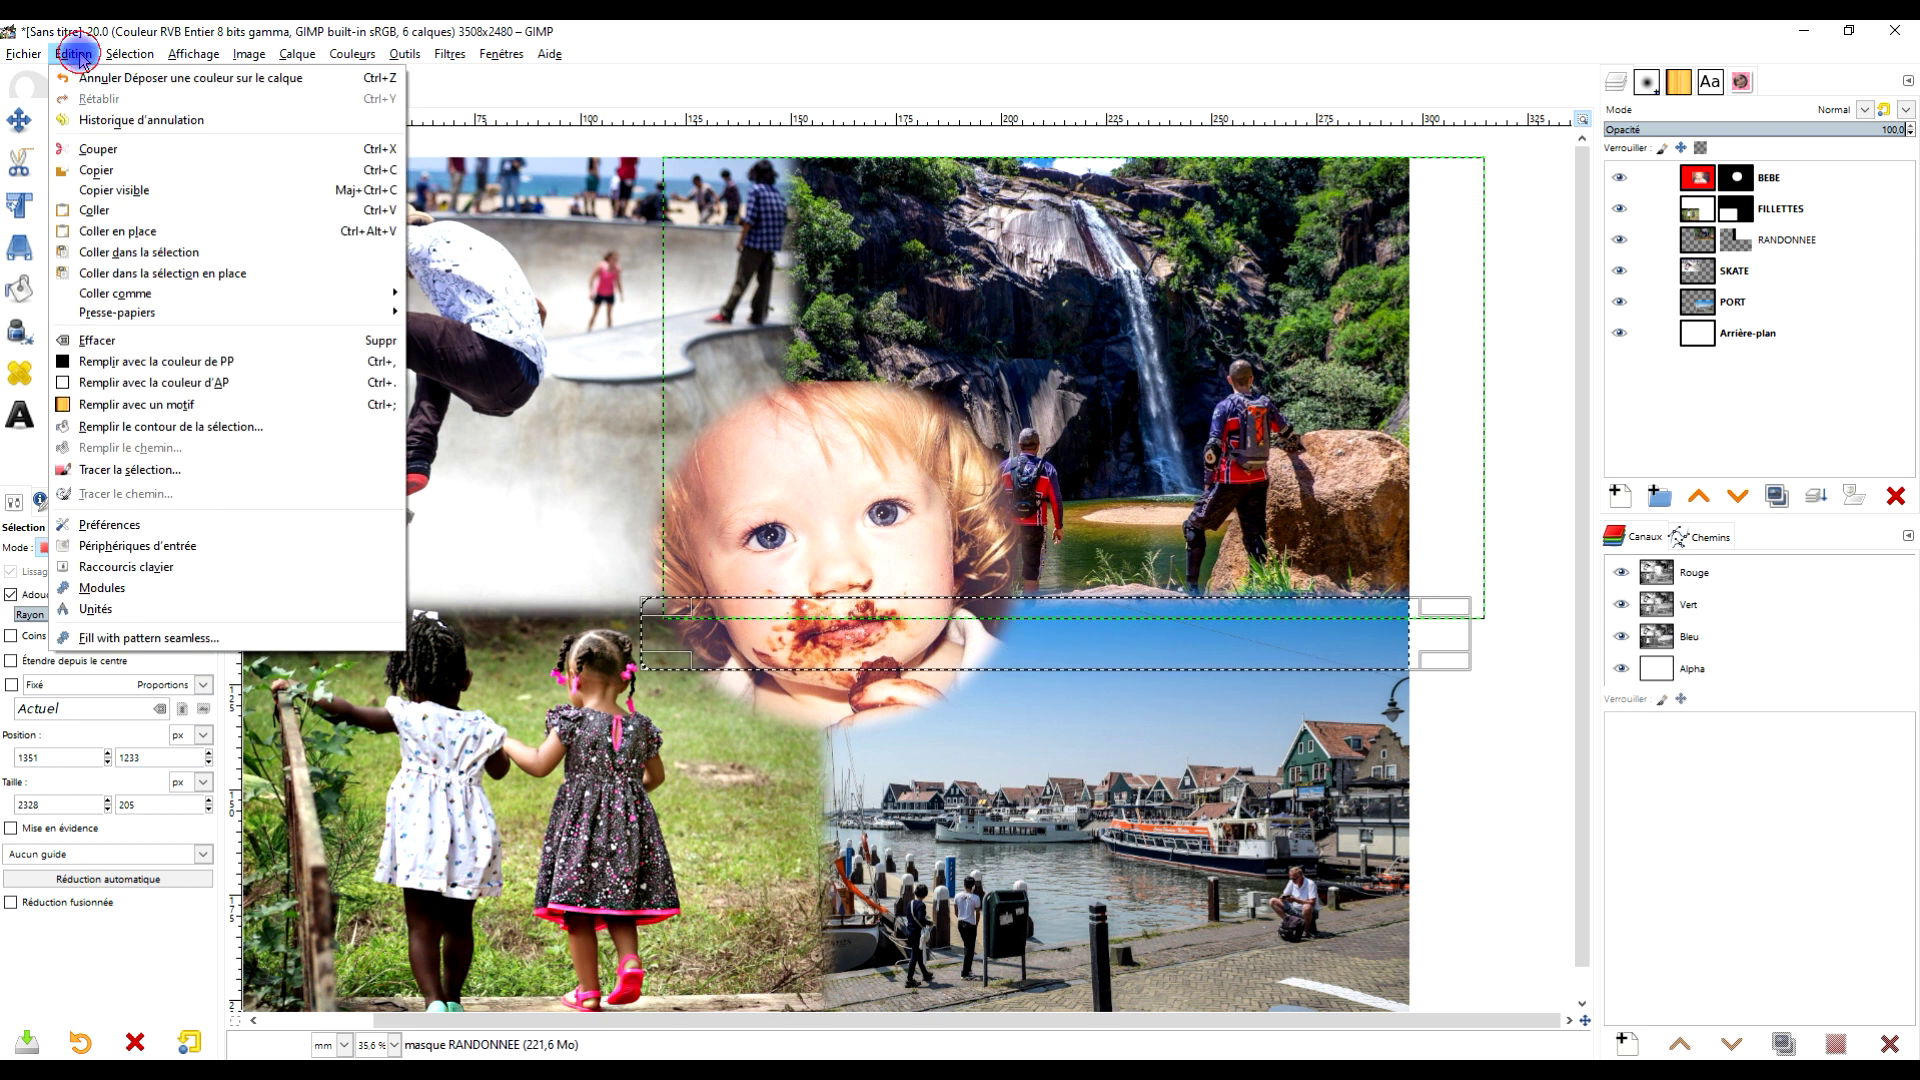
click(140, 98)
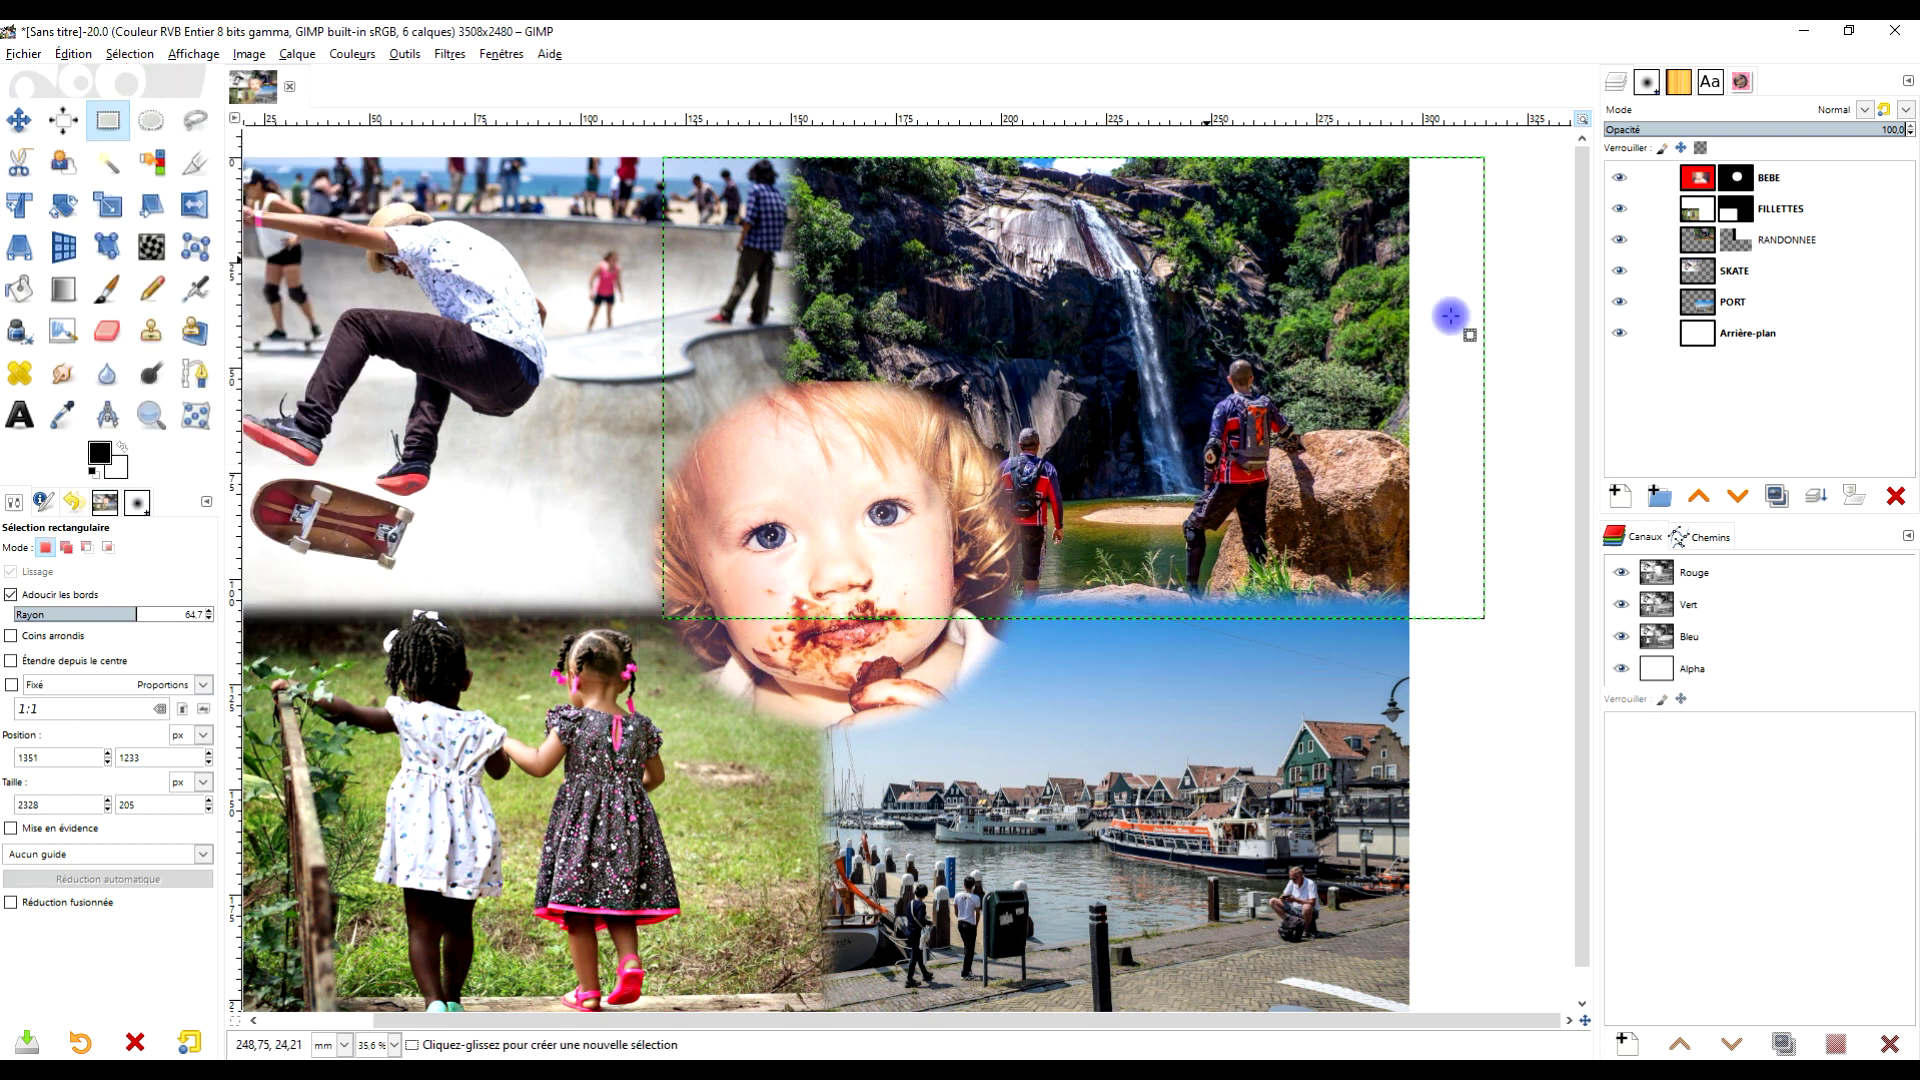
Resize the RANDONNEE layer and its mask to the image dimensions
right_click(1706, 243)
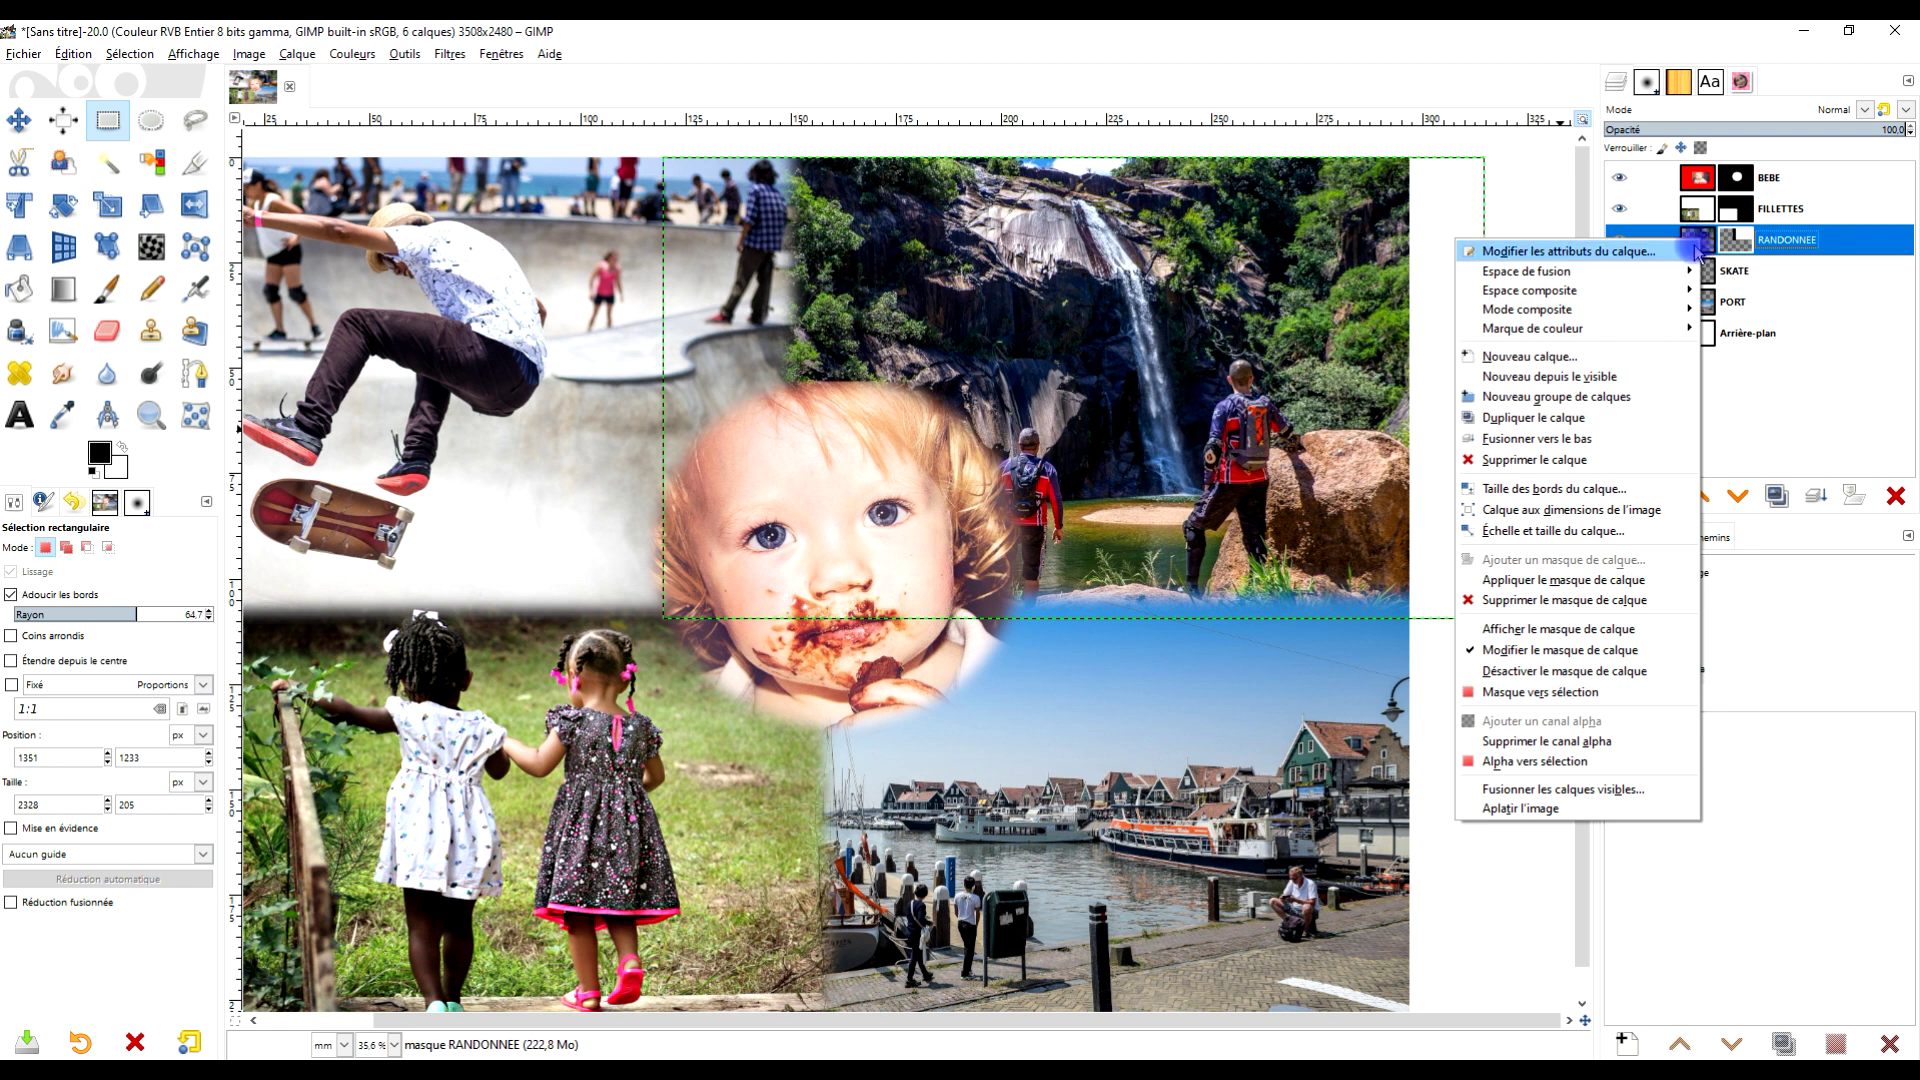
click(1636, 510)
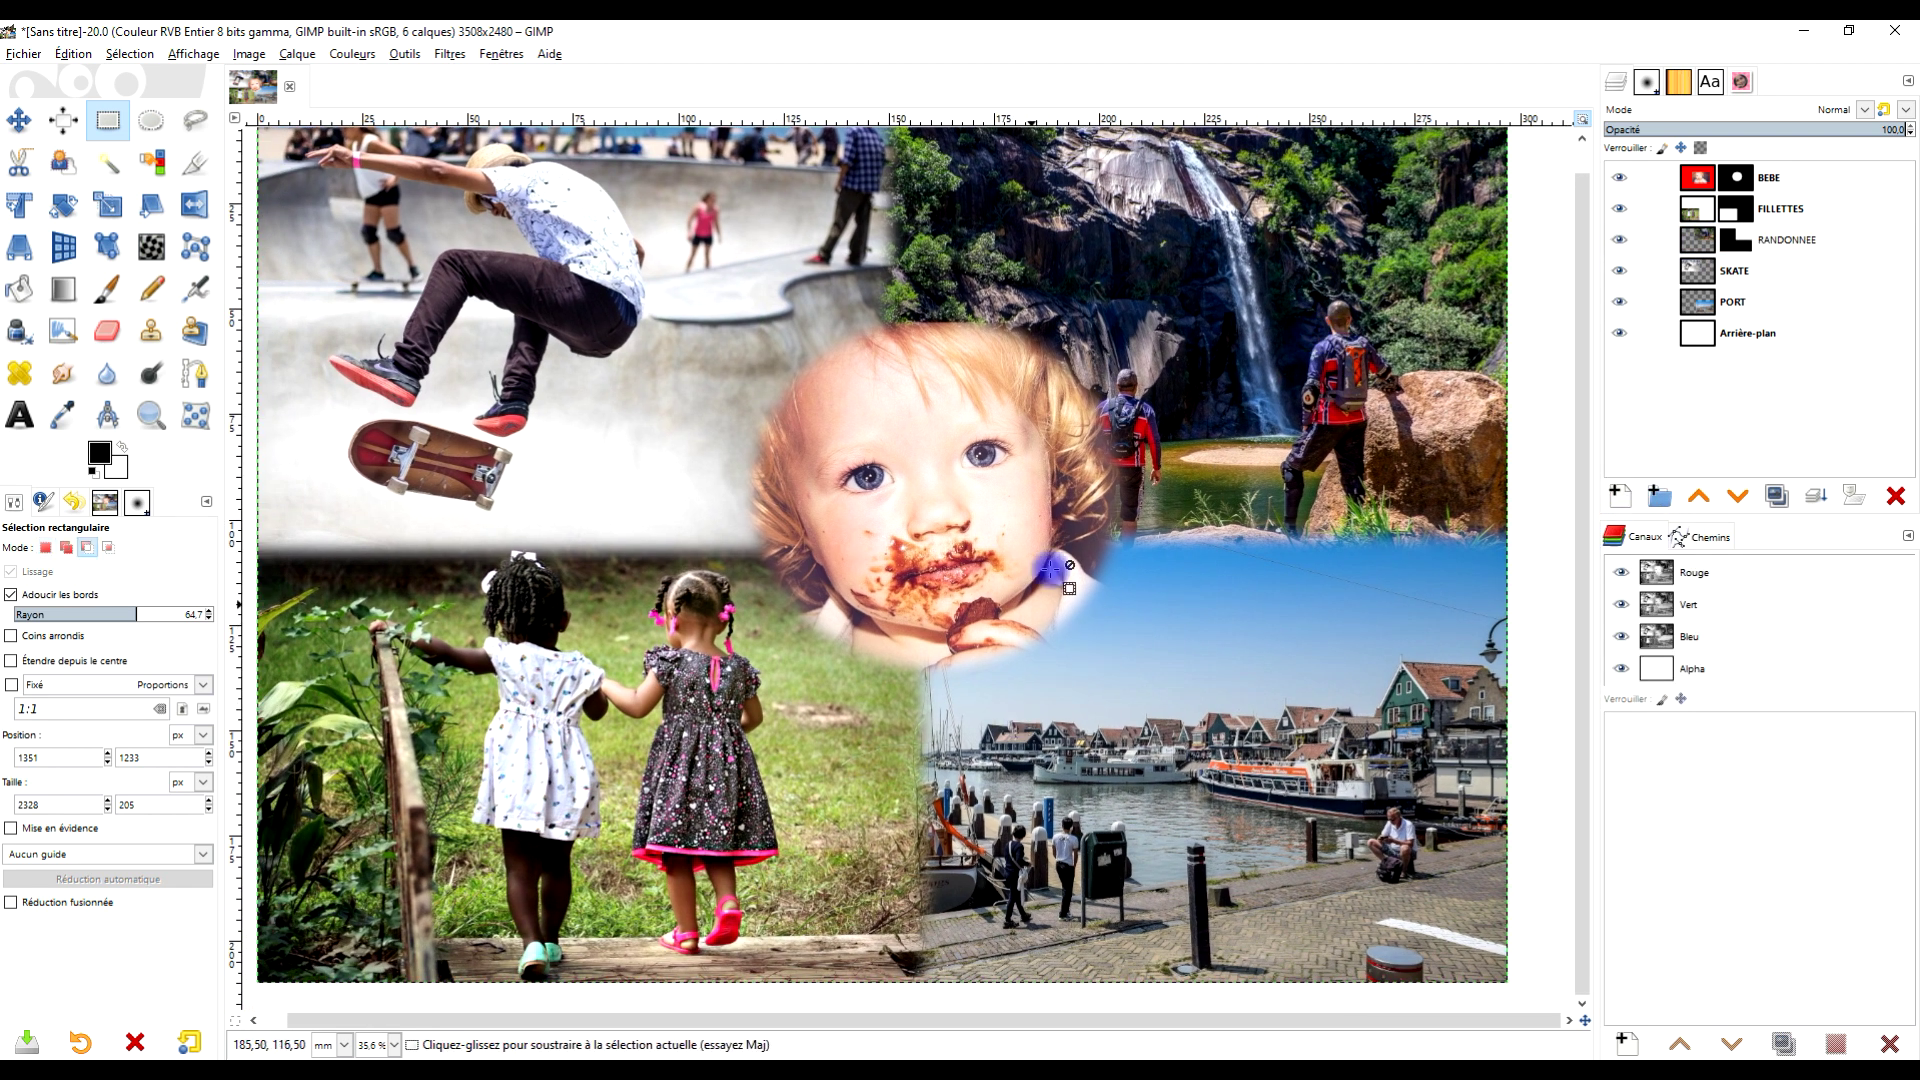
scroll(1052, 566, down, 2)
scroll(1052, 566, up, 1)
mouse_move(1113, 512)
mouse_down()
mouse_move(1119, 479)
mouse_move(1105, 533)
mouse_up()
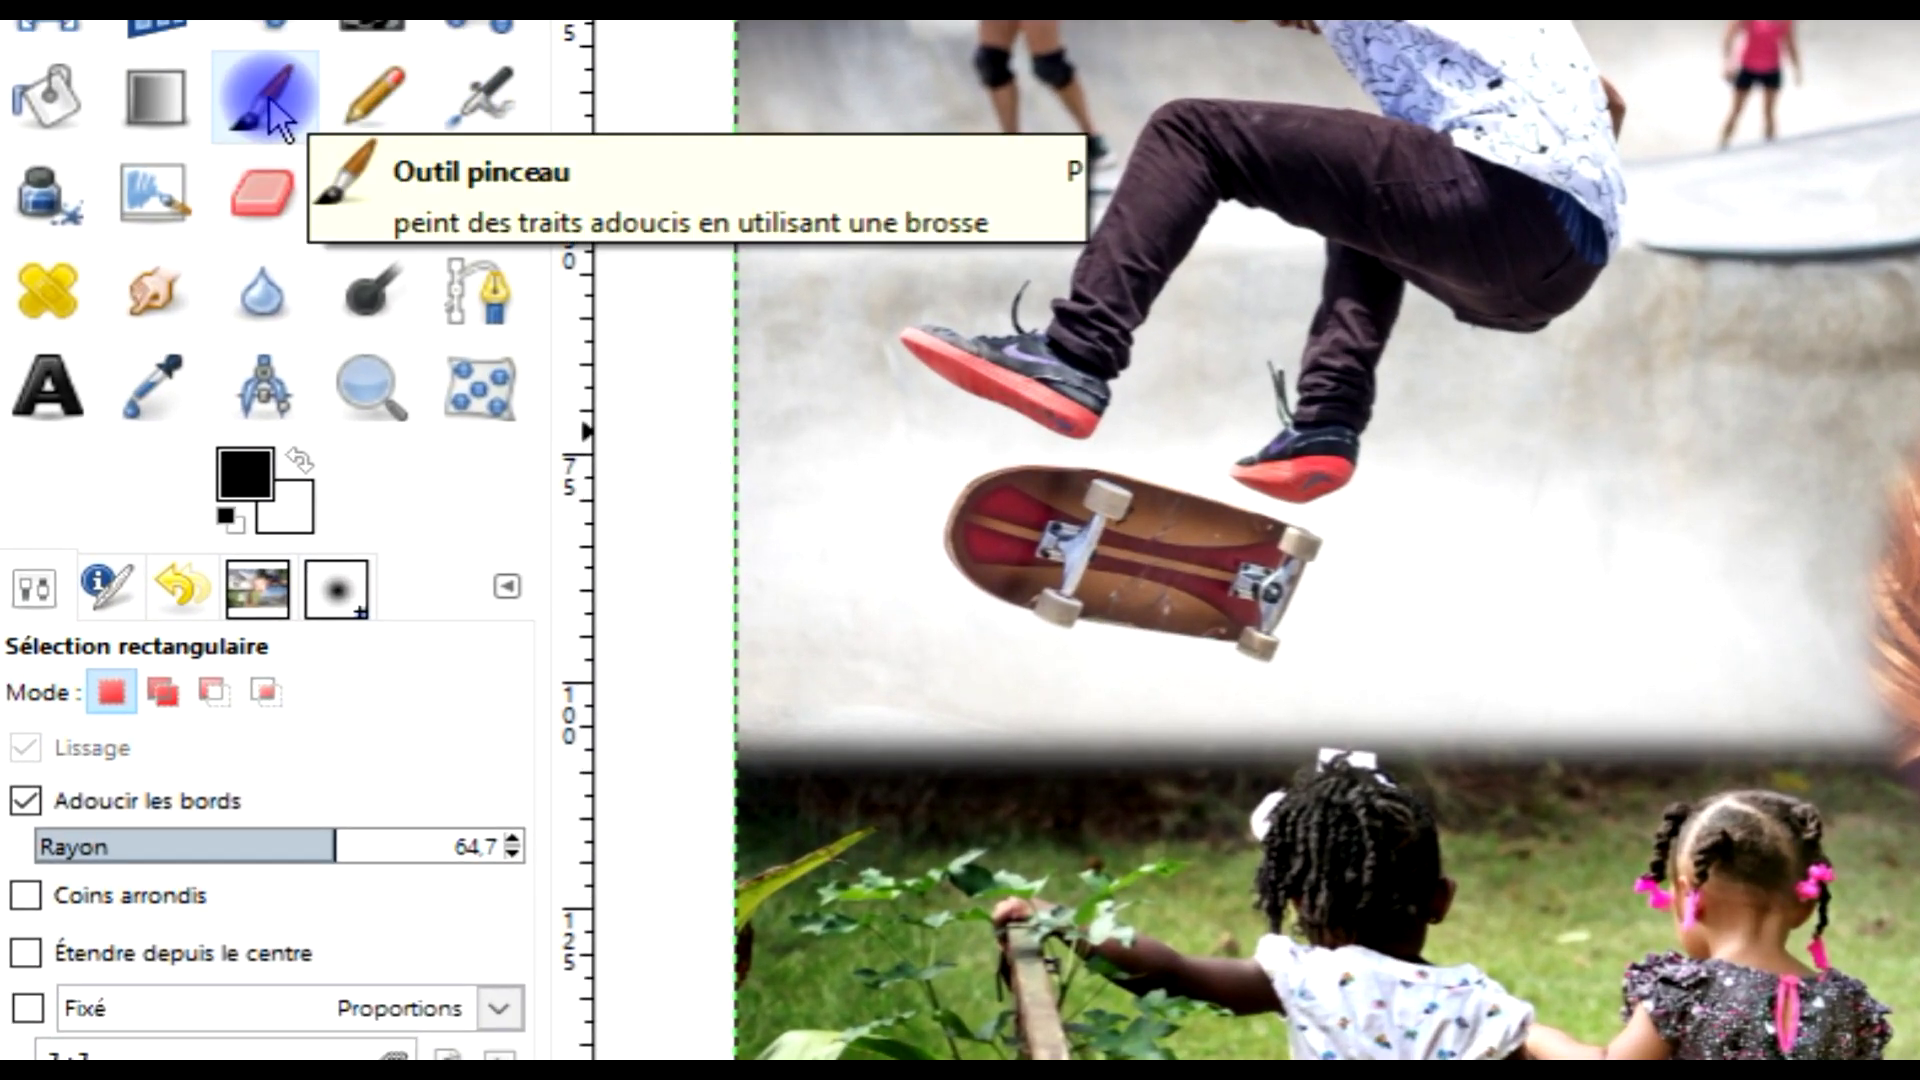
Activate the Paintbrush tool with the soft round 2. Hardness 025 brush
click(270, 100)
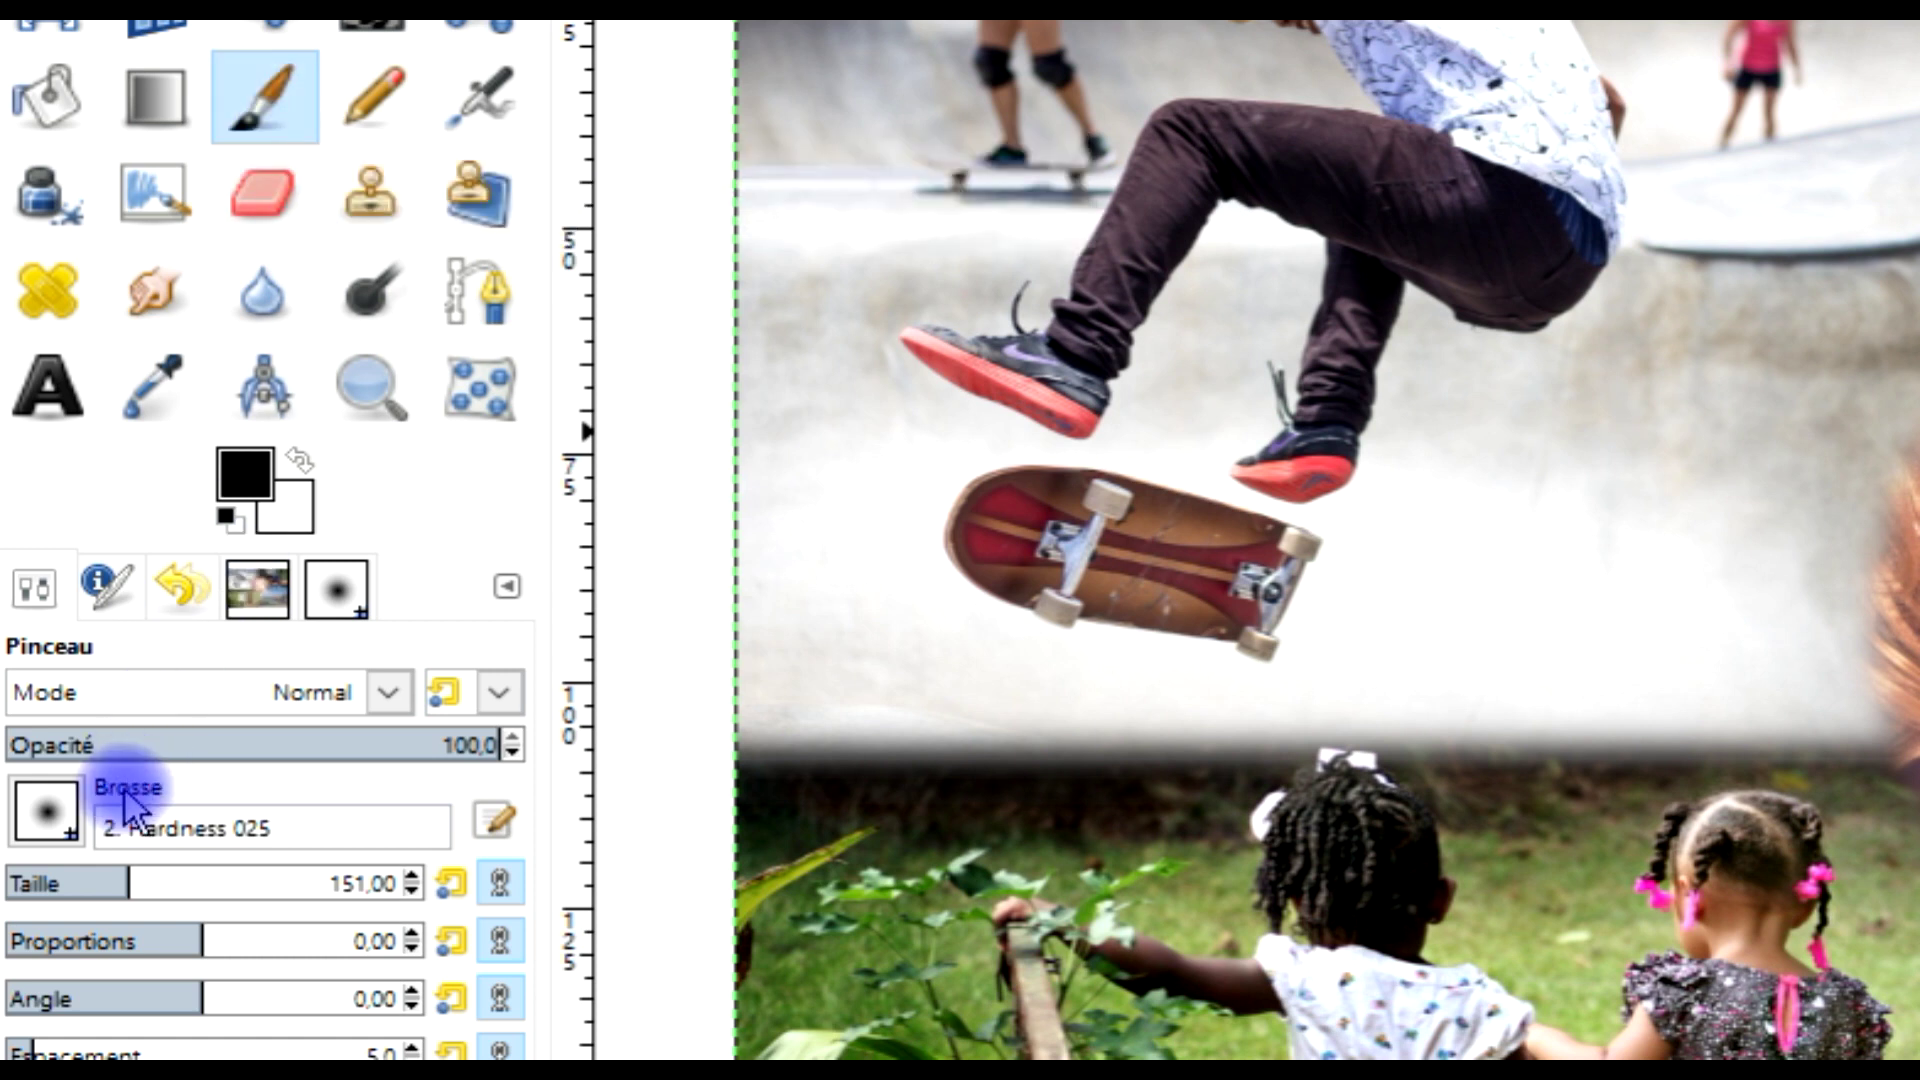
click(58, 815)
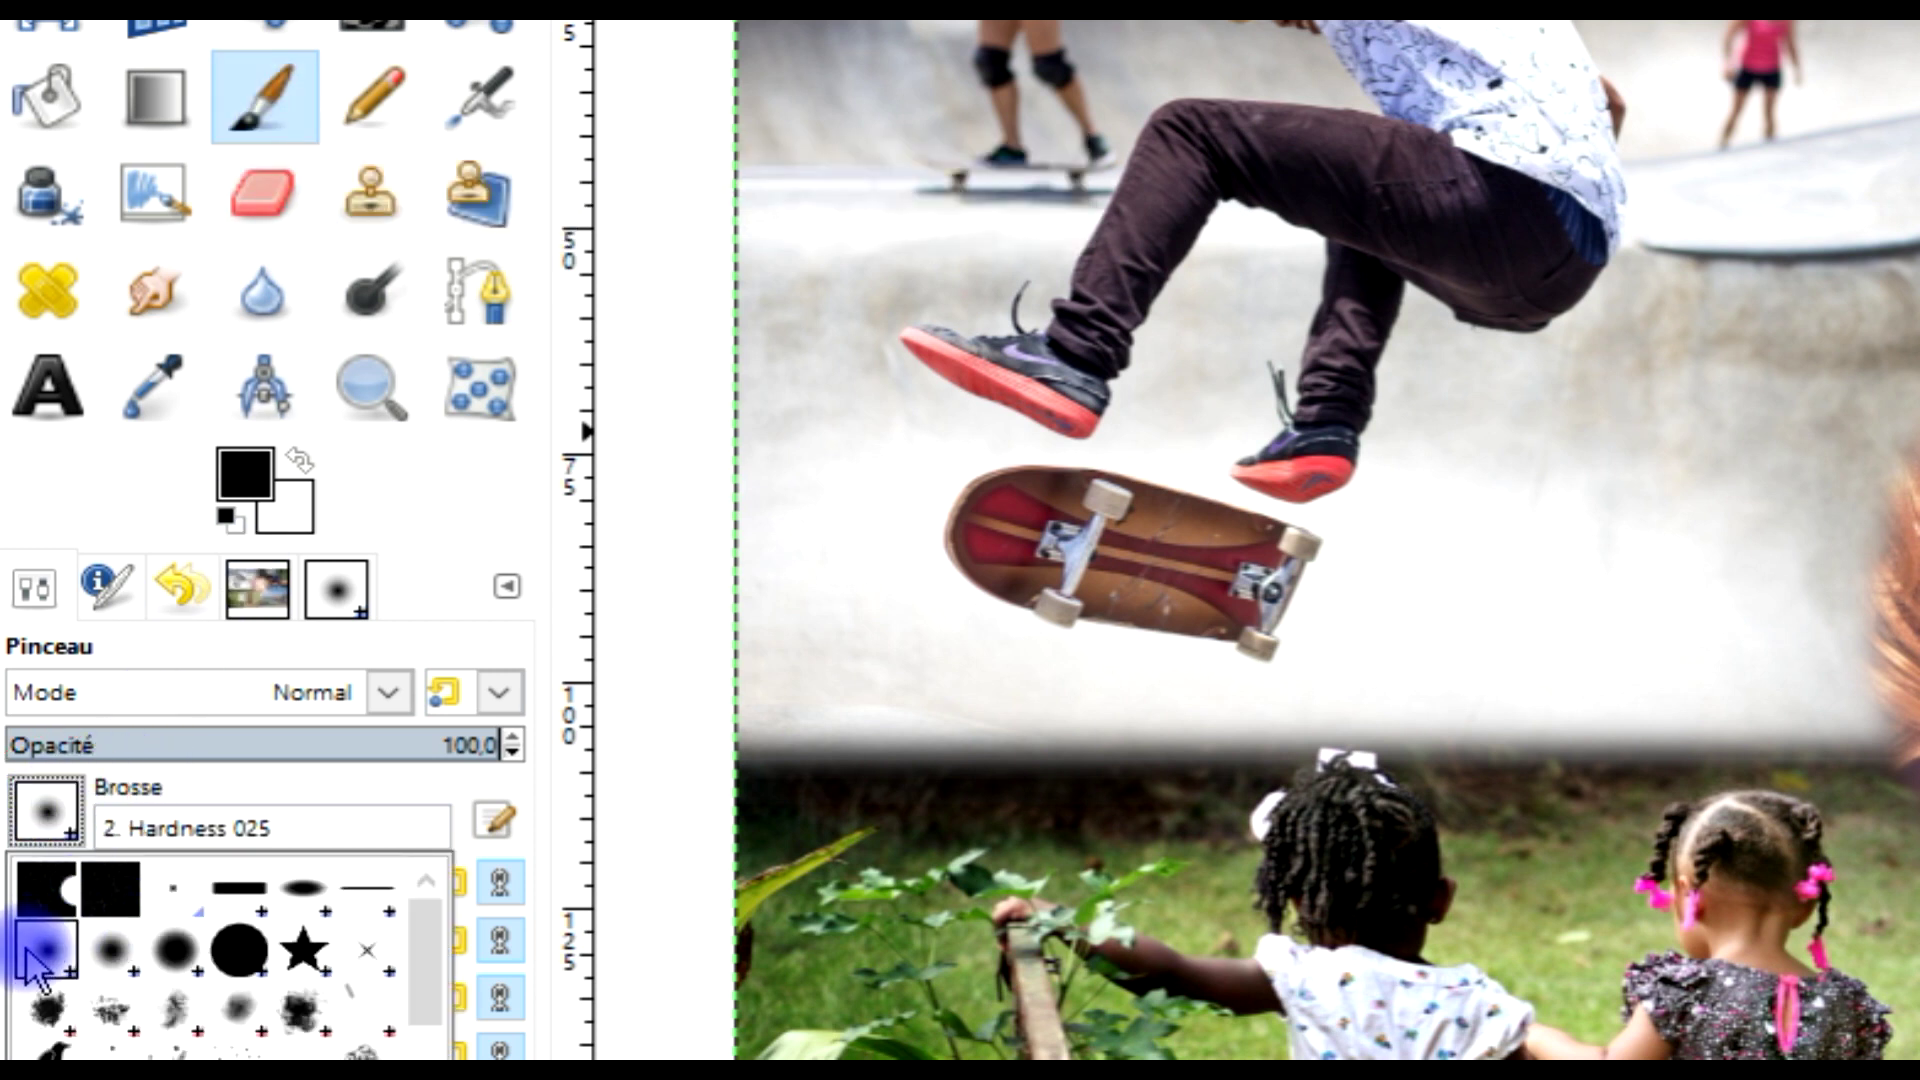
click(122, 948)
click(50, 835)
click(55, 966)
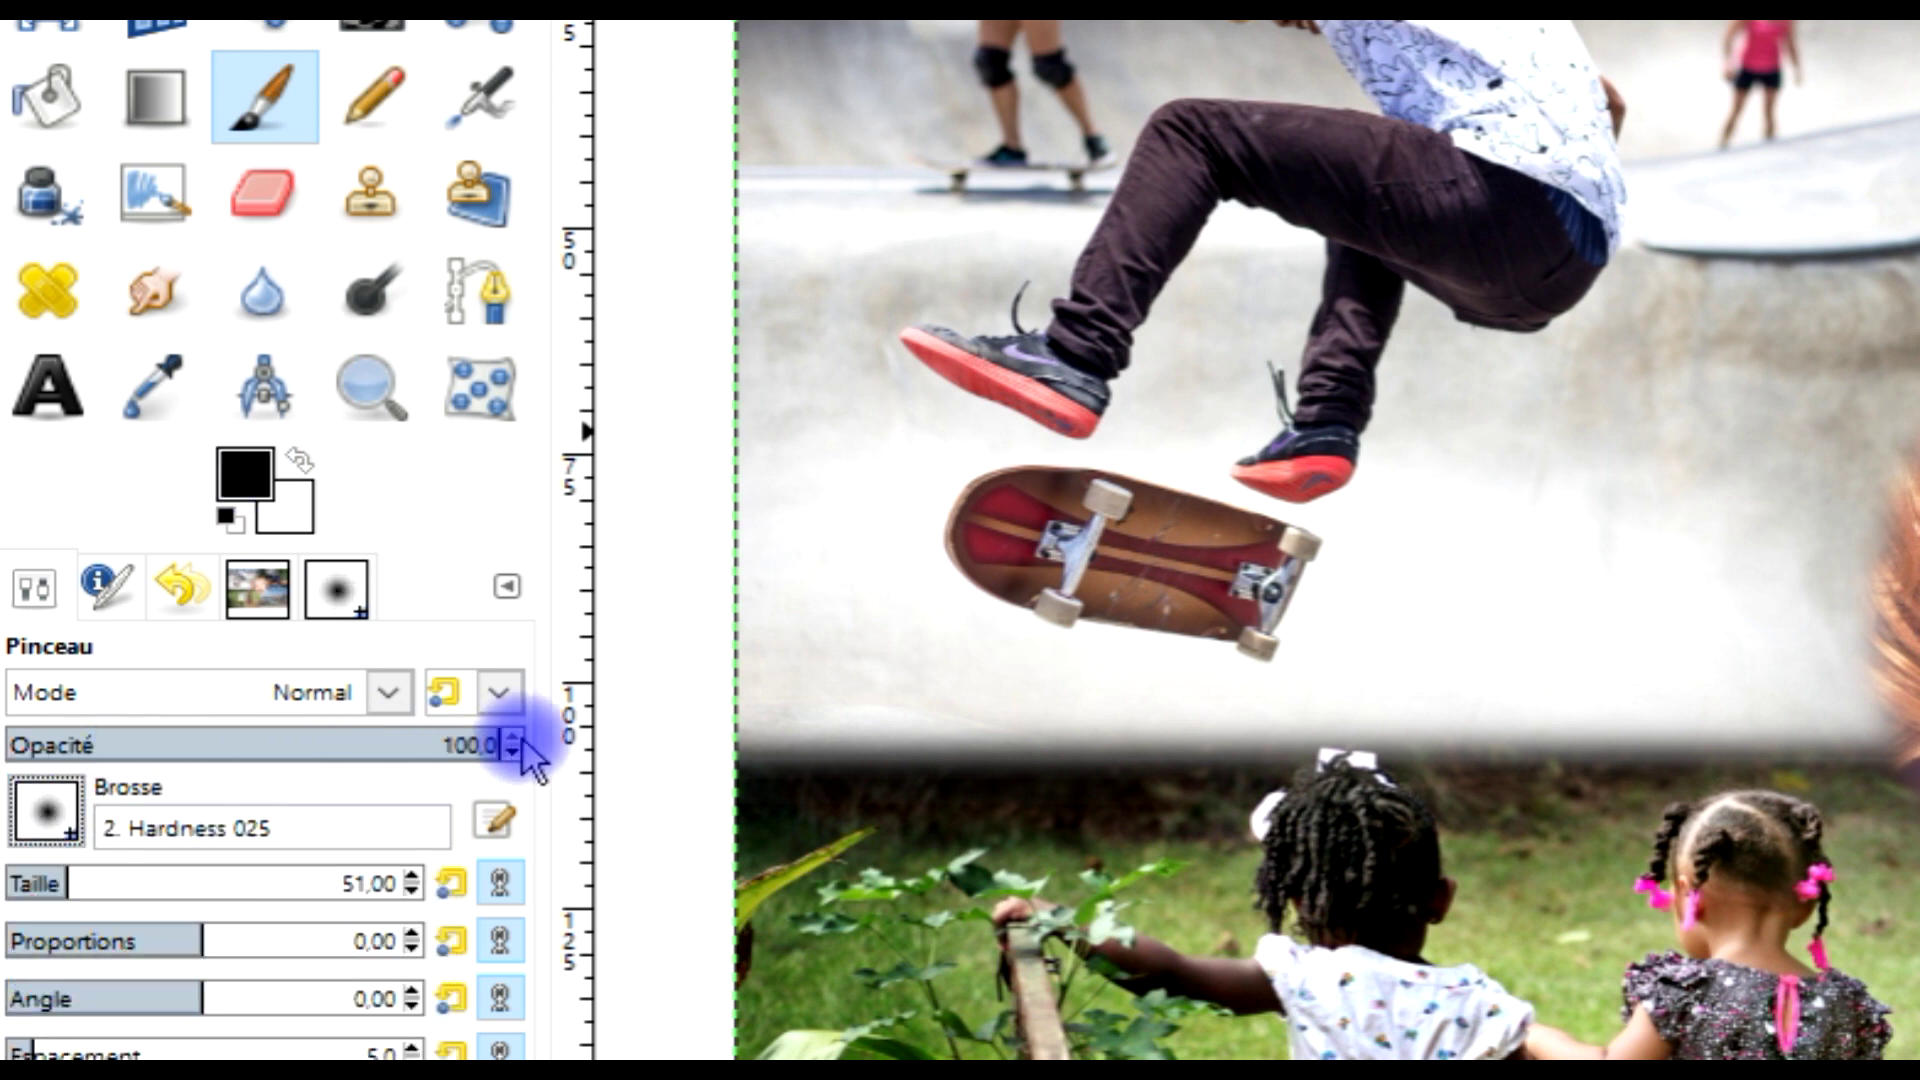